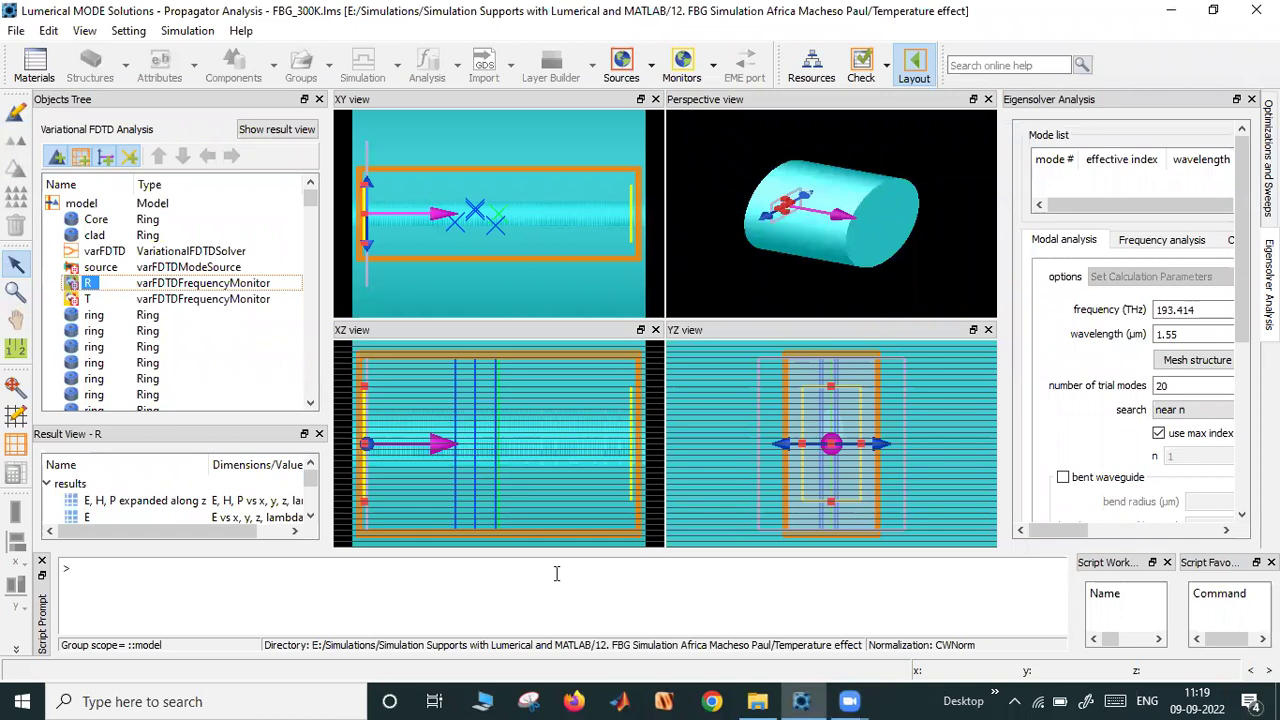
Open the PDF 0606168 from the Temperature effect folder and go to Table 4 on silicon's thermo-optic coefficient
left_click(757, 701)
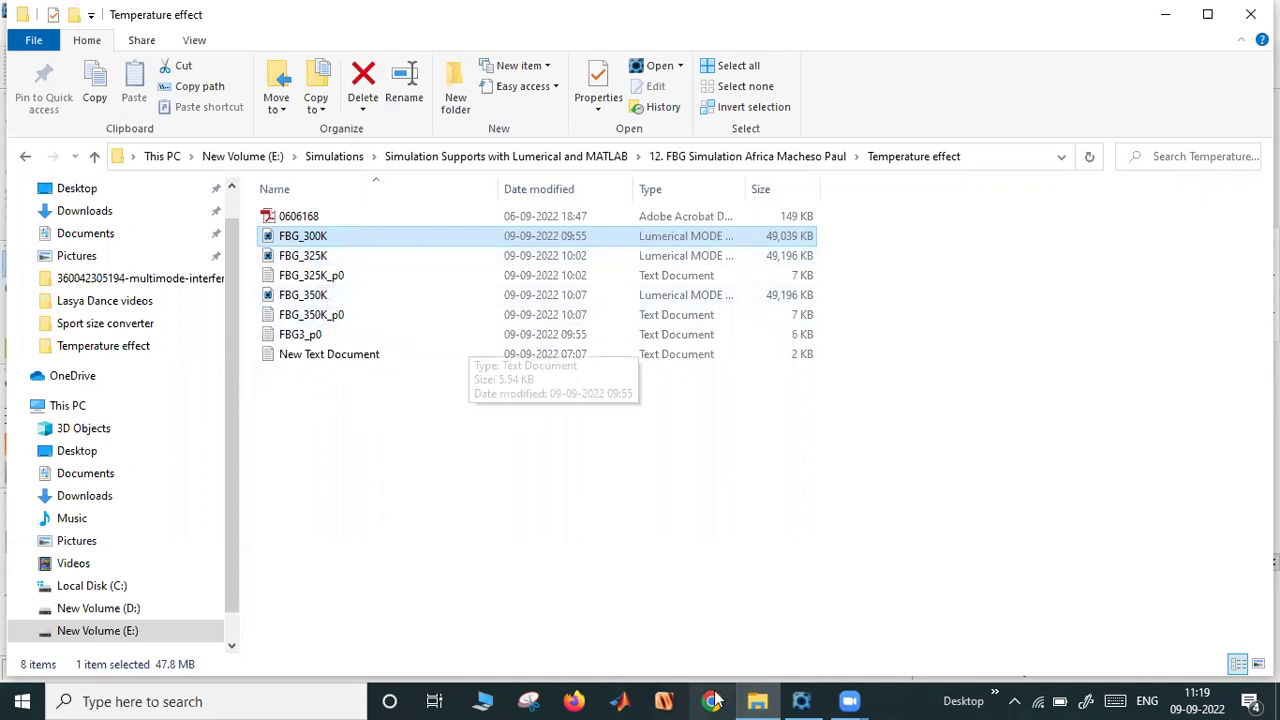
left_click(800, 700)
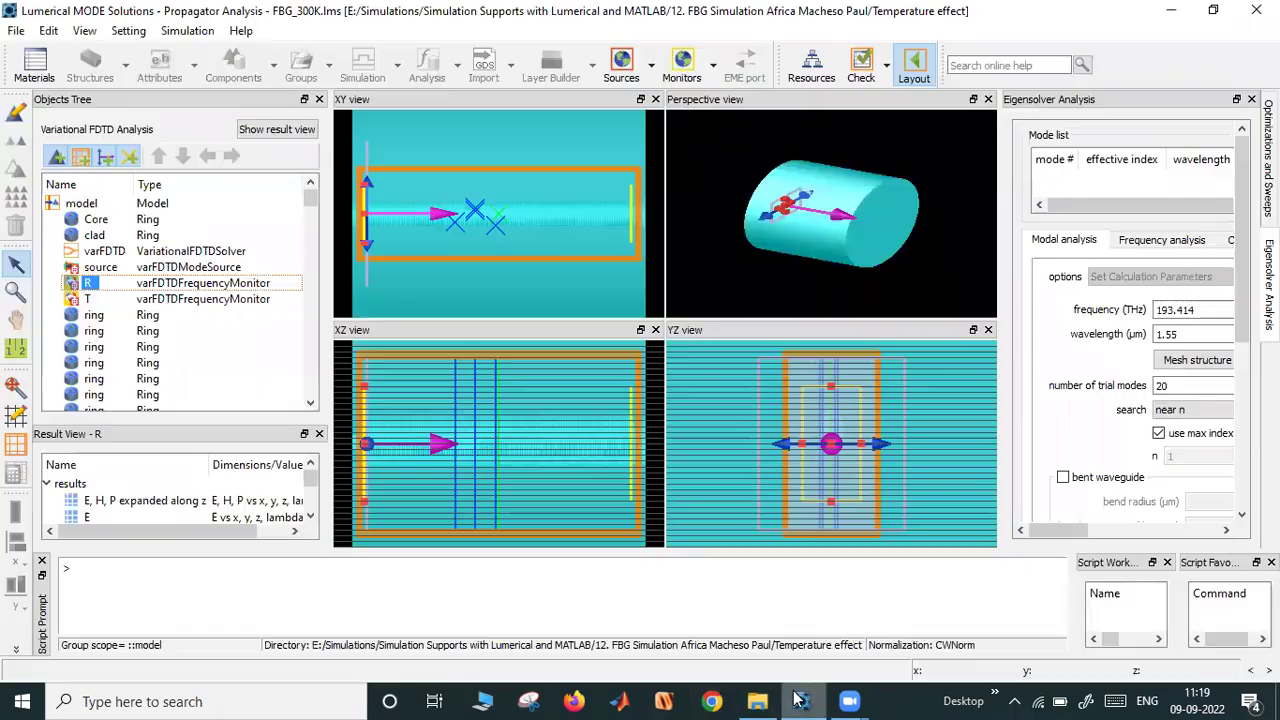
left_click(757, 700)
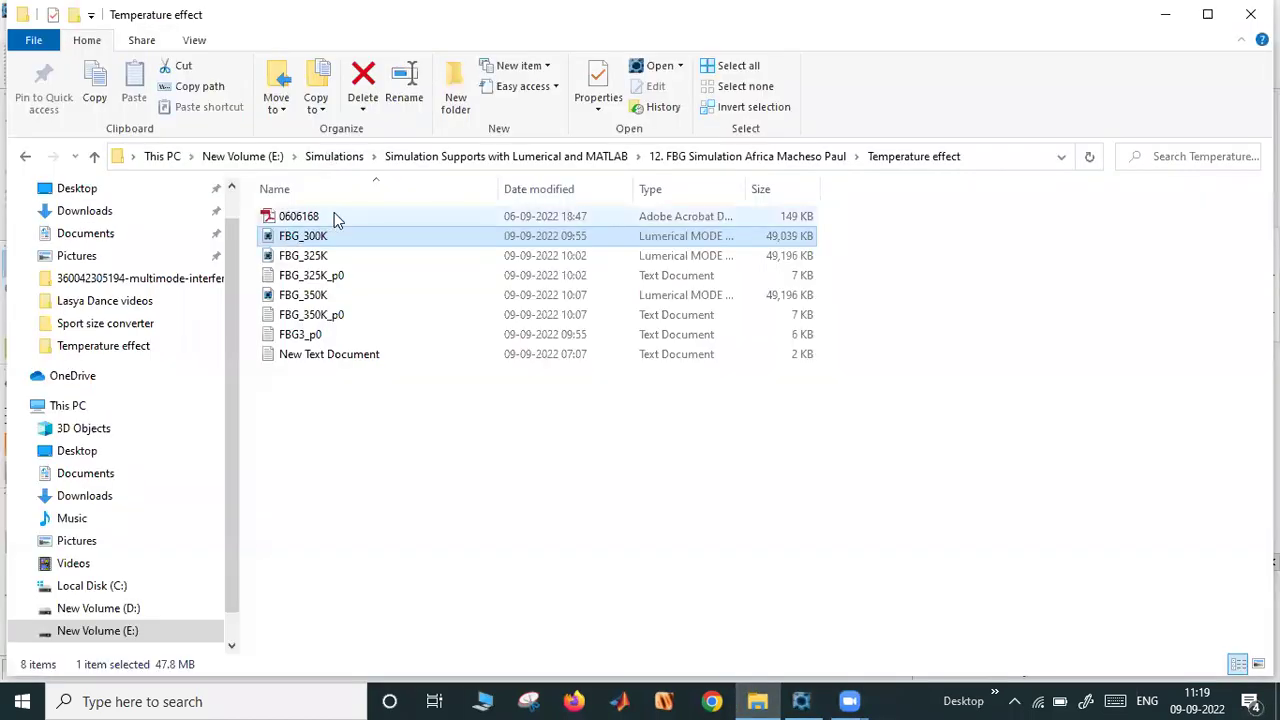
double_click(334, 214)
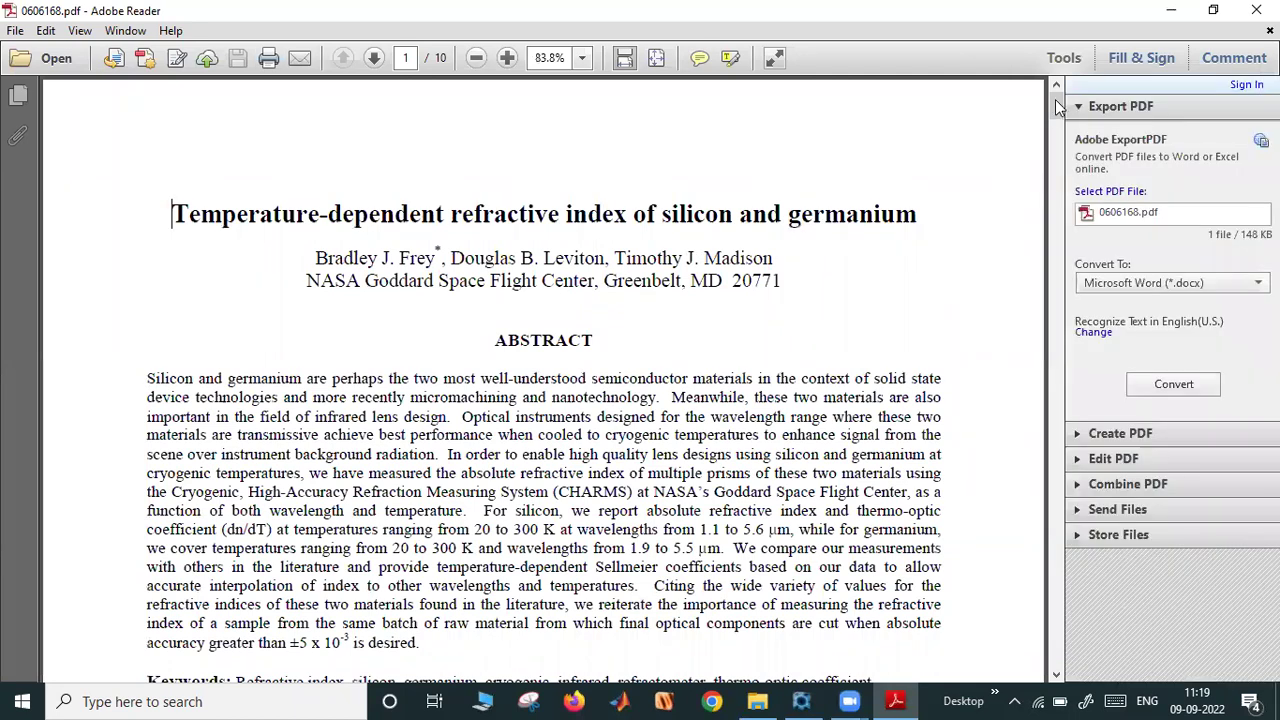
left_click_drag(1059, 159, 1061, 228)
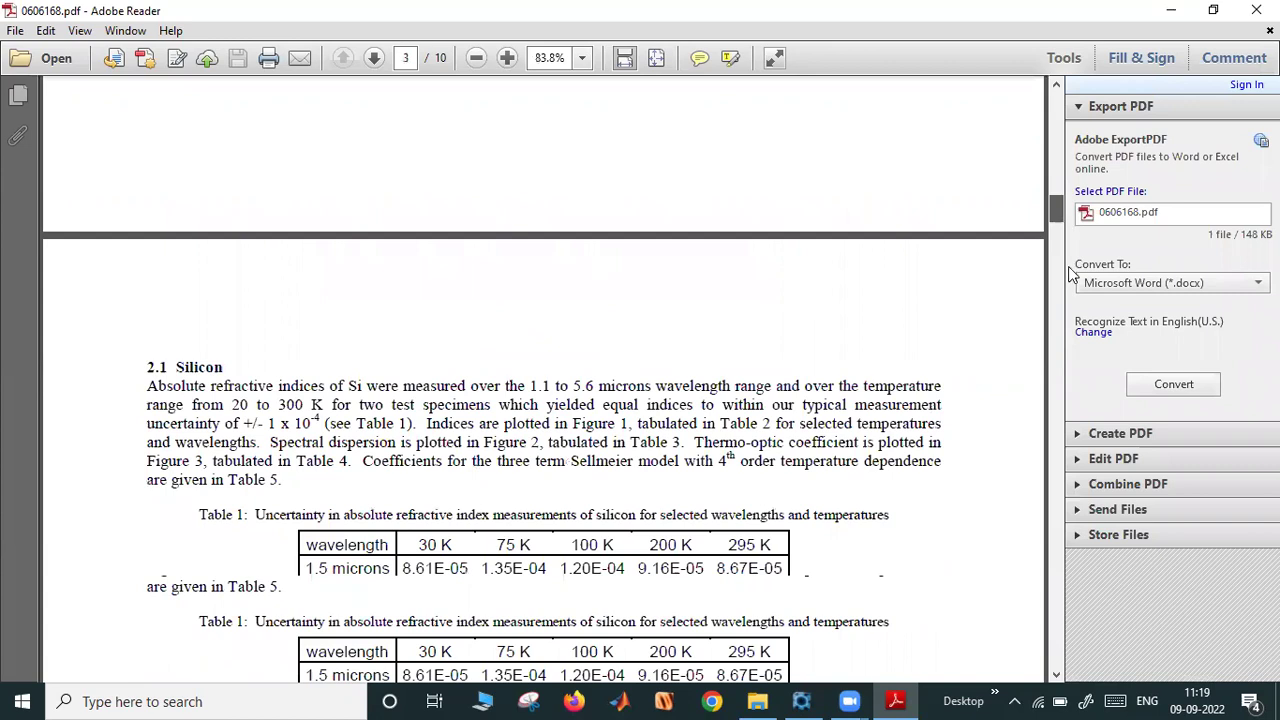
left_click_drag(1077, 330, 1078, 333)
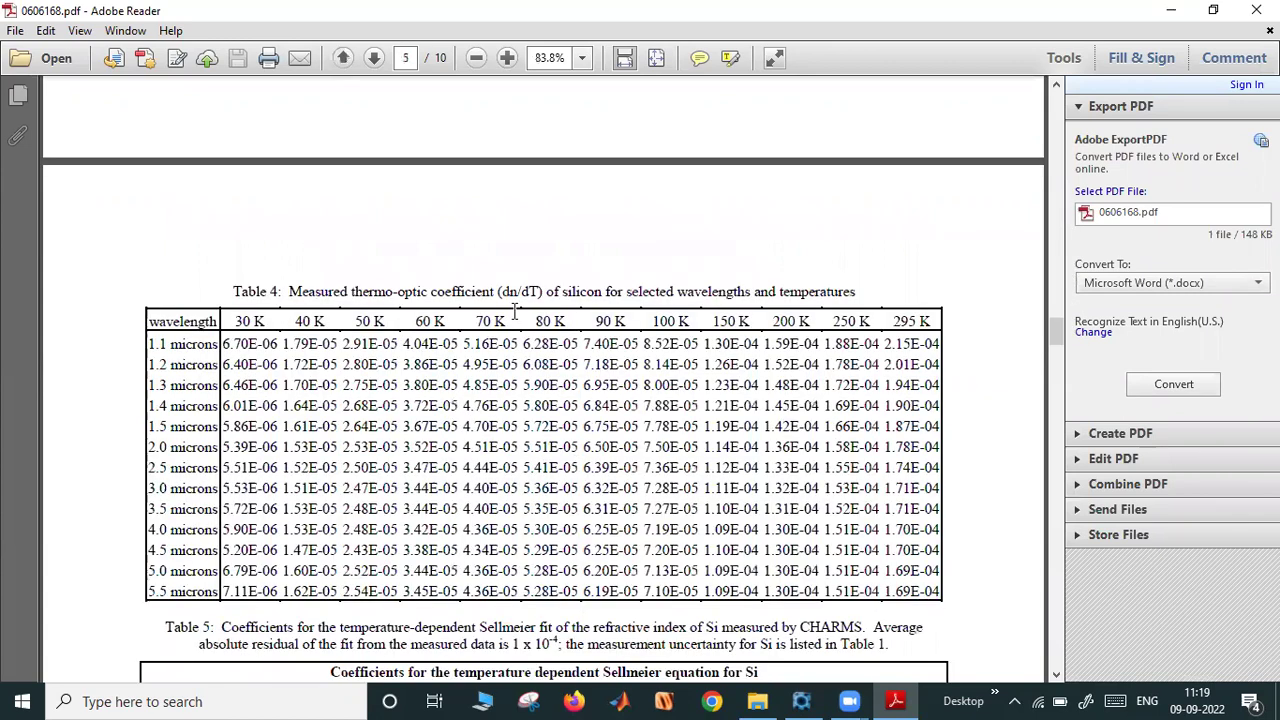
Examine the thermo-optic coefficients in Table 4, focusing on the 1.5 microns row and its 295 K value
left_click_drag(544, 291, 378, 290)
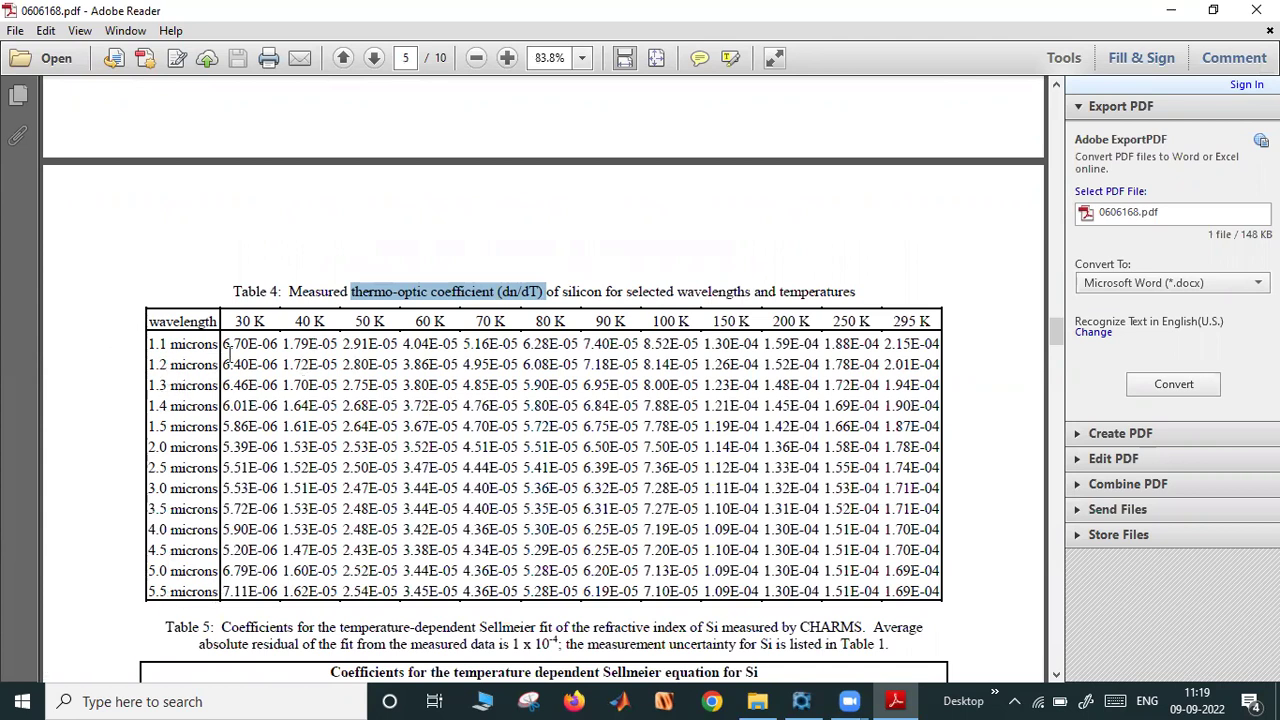
left_click(270, 318)
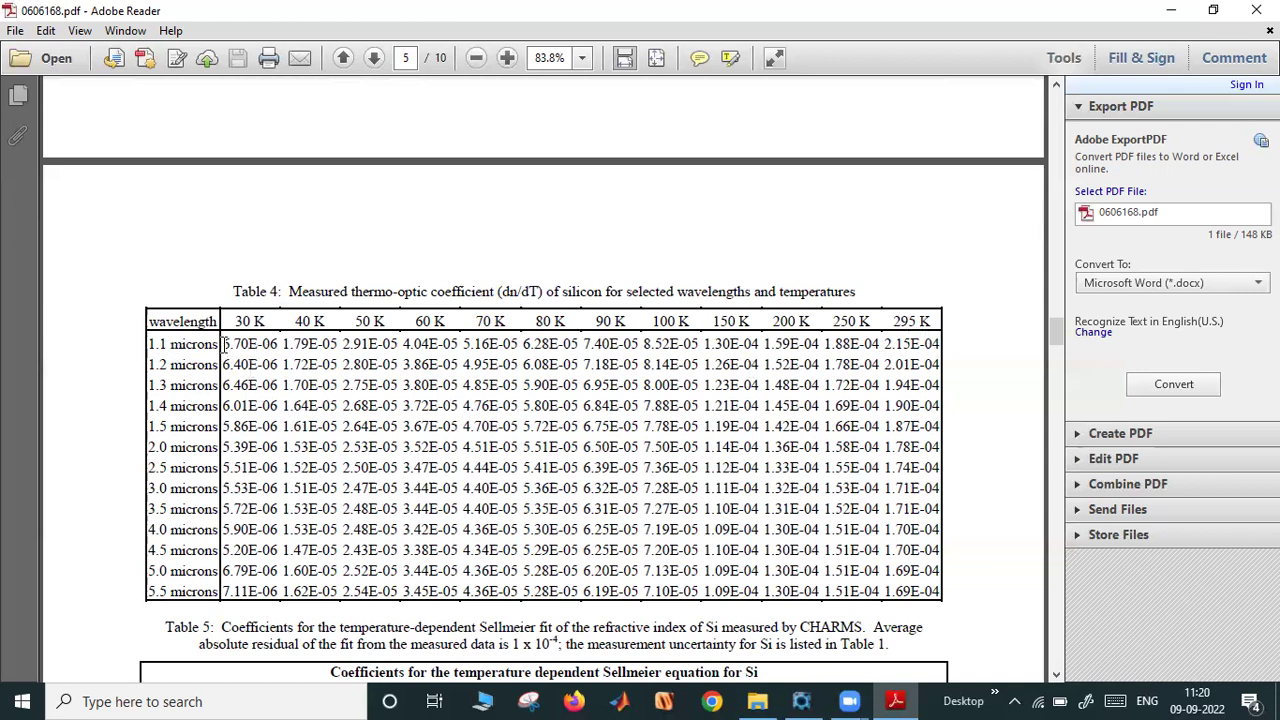
left_click_drag(223, 344, 277, 344)
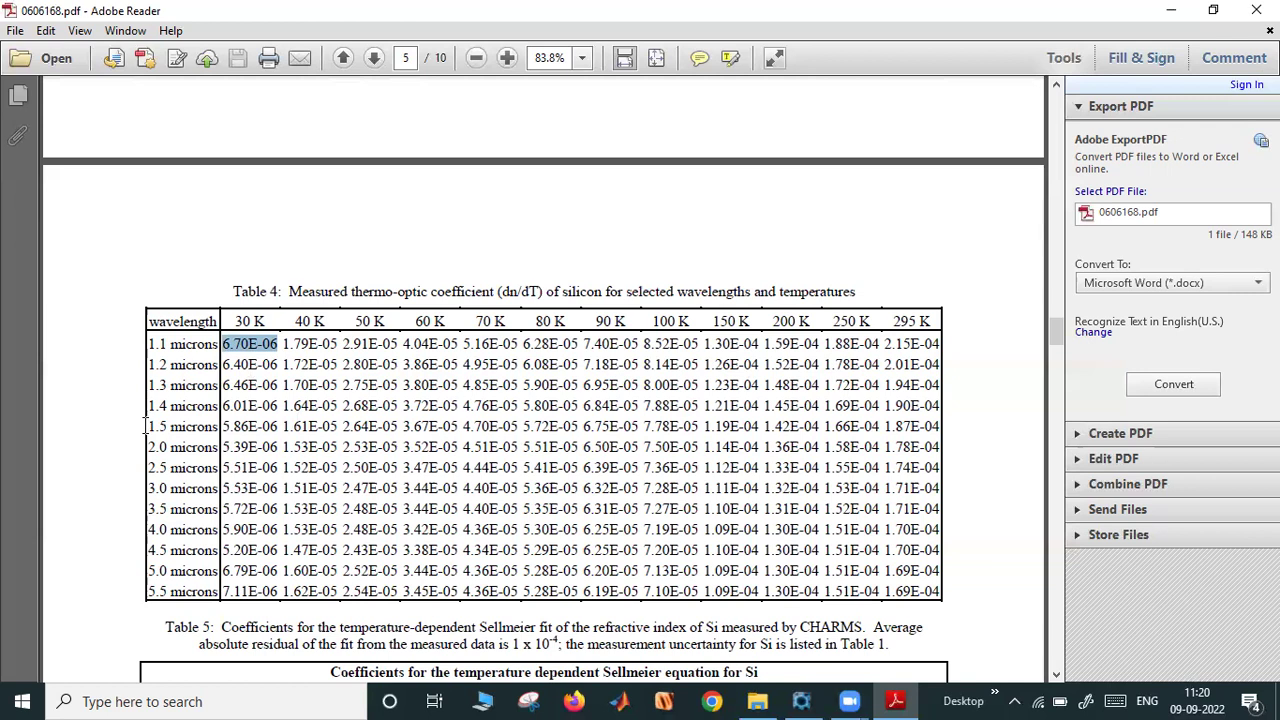
left_click_drag(146, 426, 219, 426)
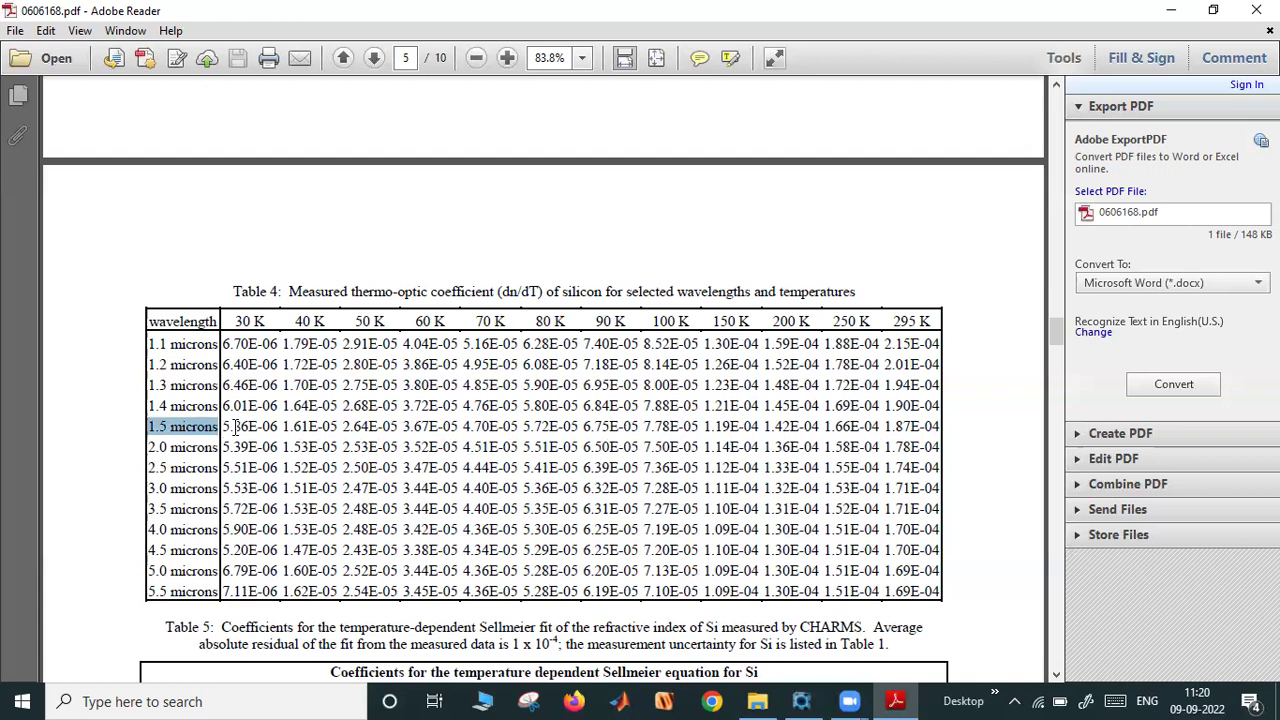
left_click_drag(222, 426, 930, 426)
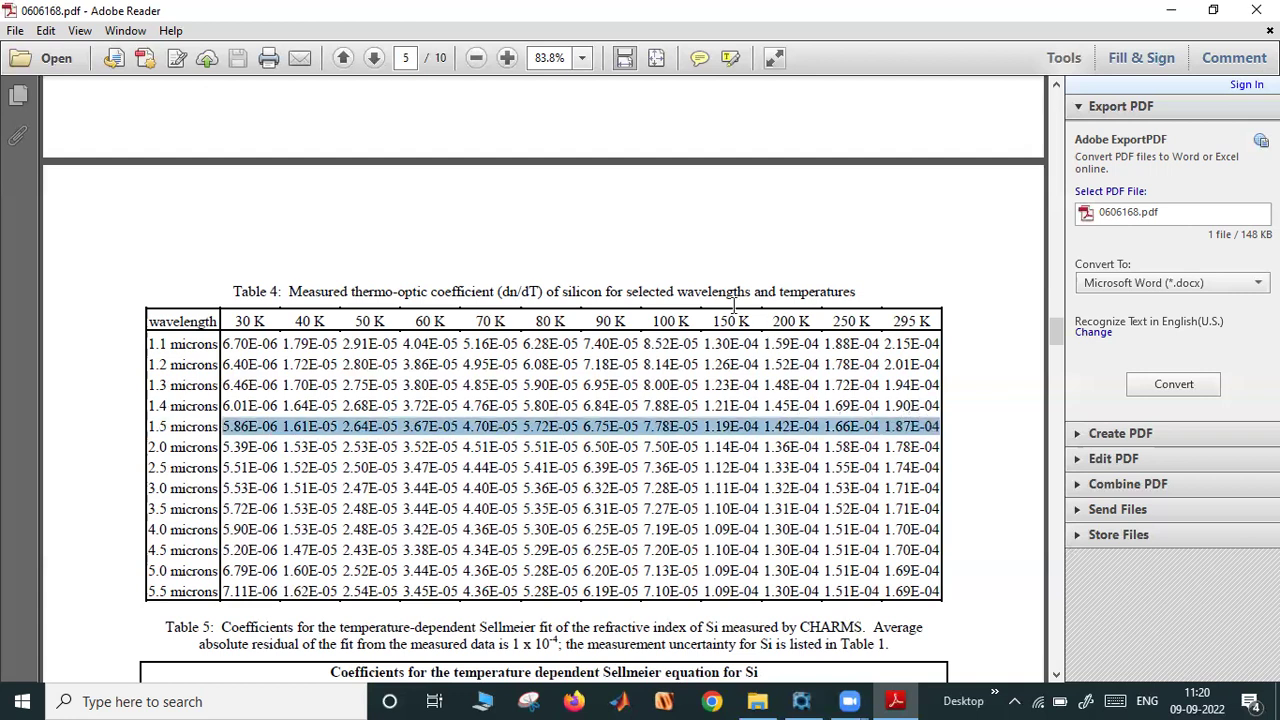
left_click(912, 428)
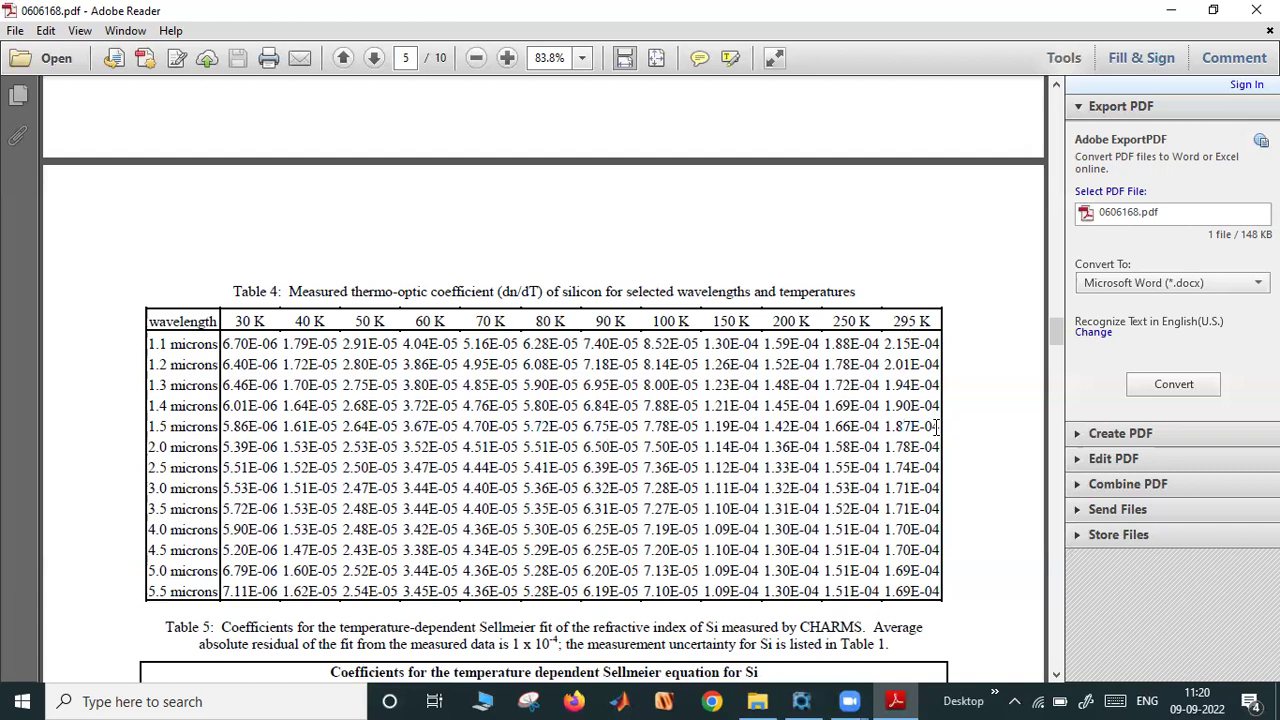
left_click_drag(885, 427, 941, 427)
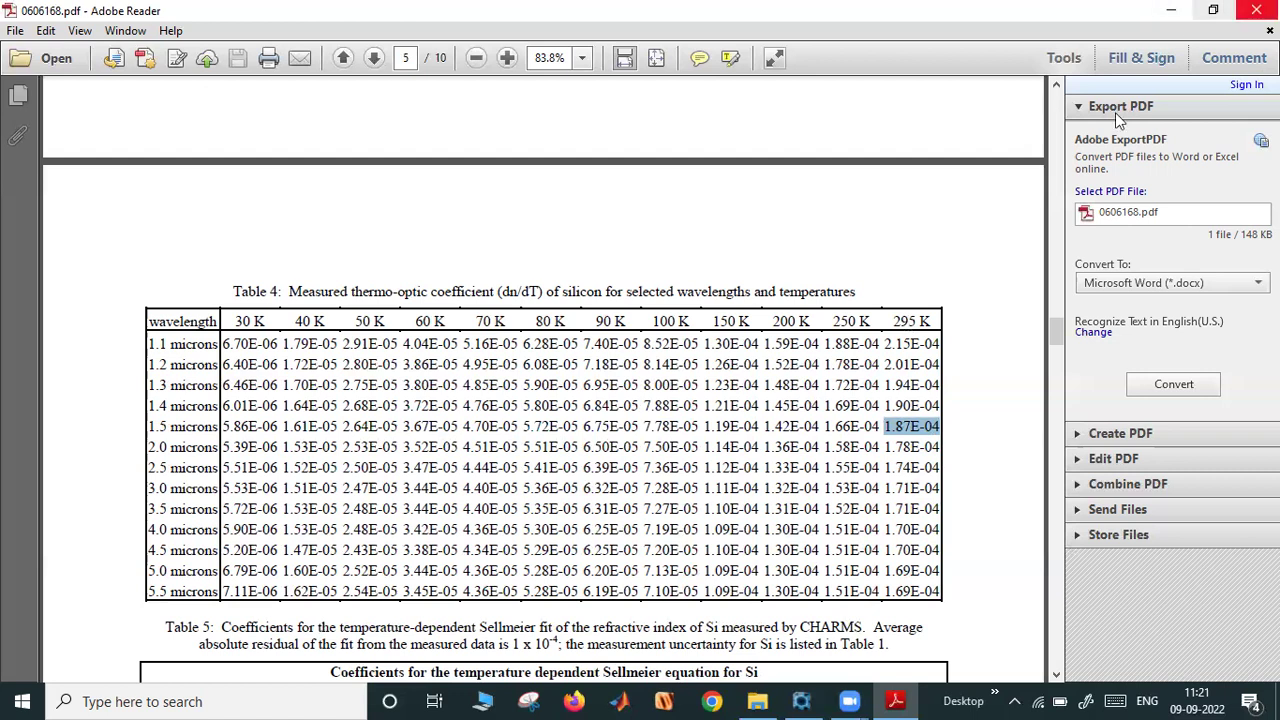
left_click(991, 229)
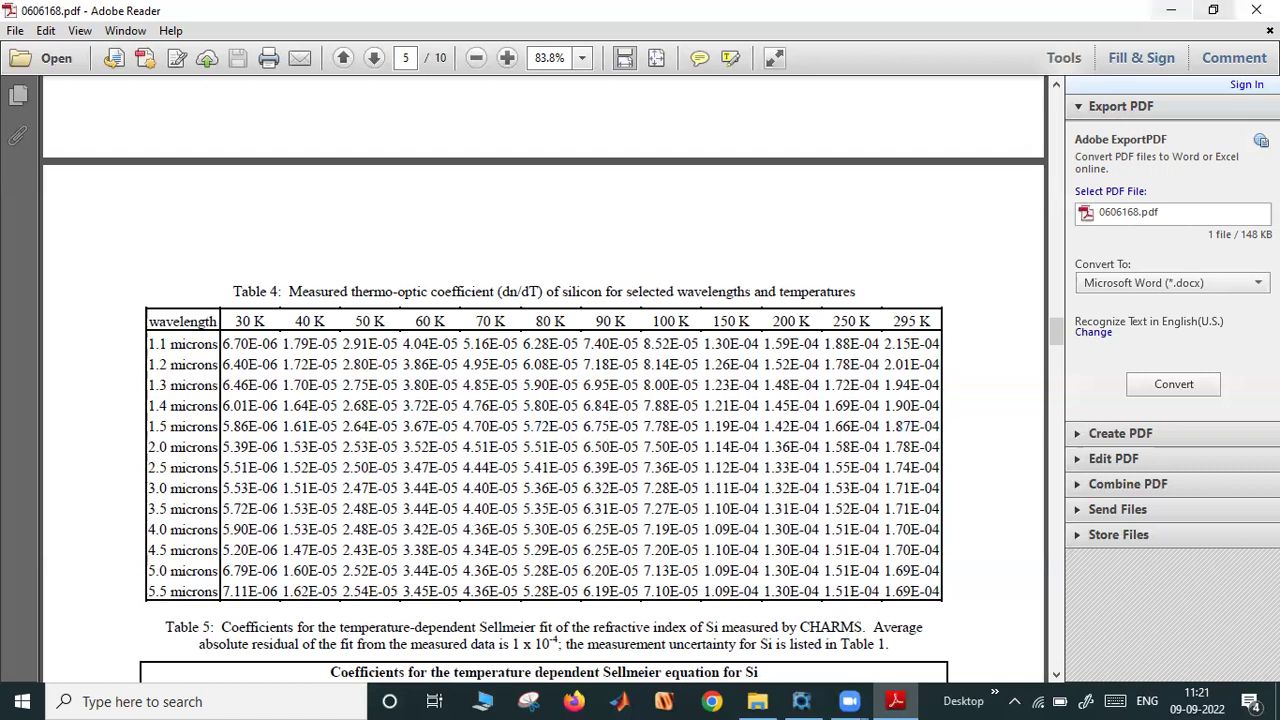
Minimize the PDF, switch back to Lumerical MODE Solutions and look at the options for creating a new project
left_click(1174, 14)
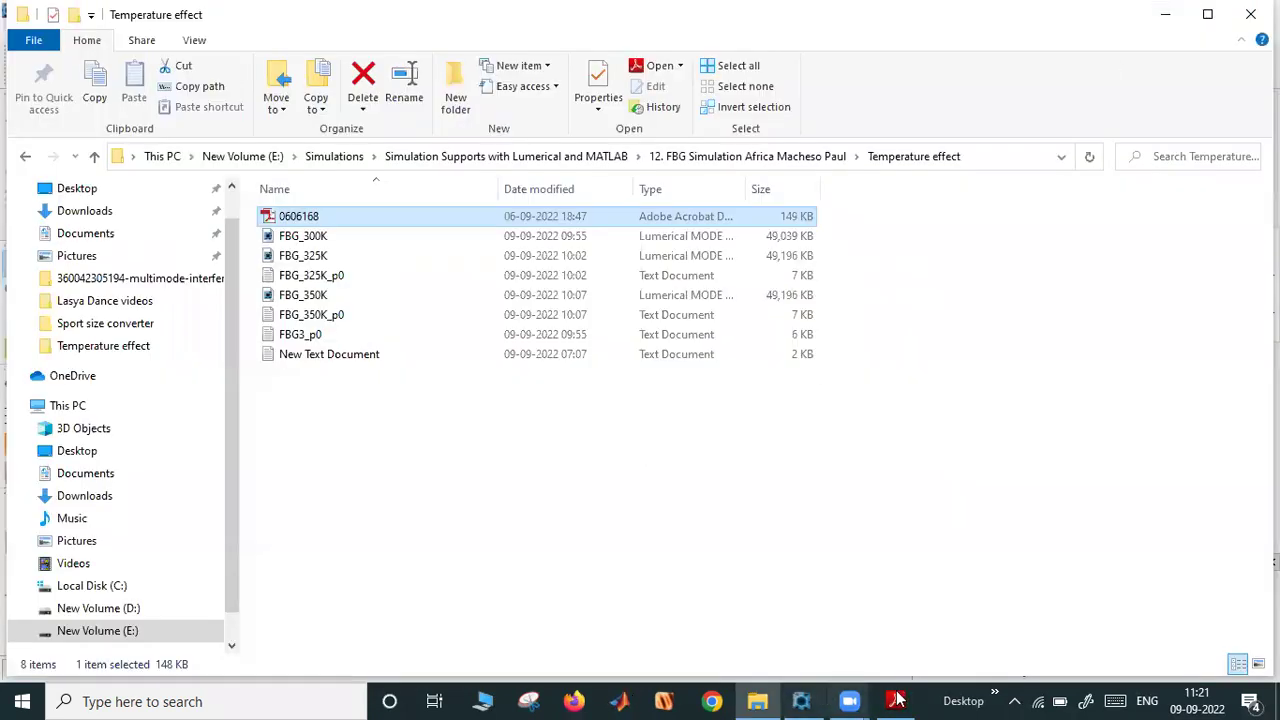
left_click(801, 701)
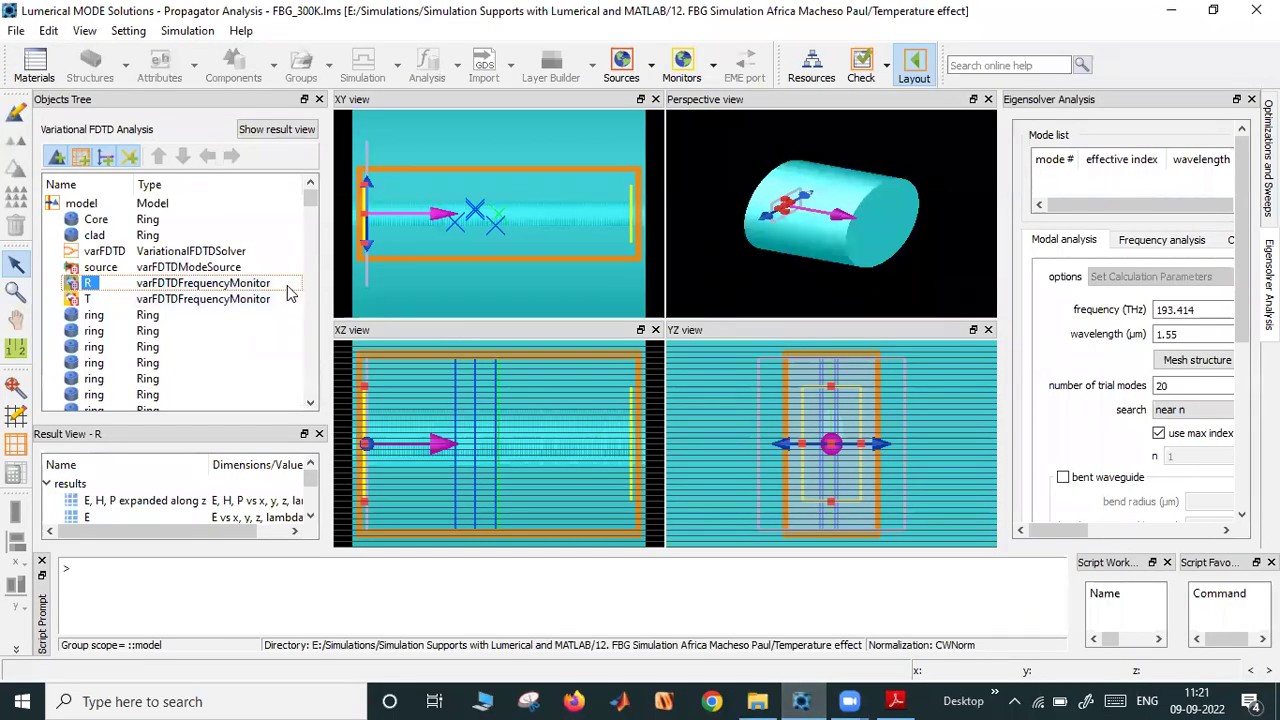
left_click(96, 221)
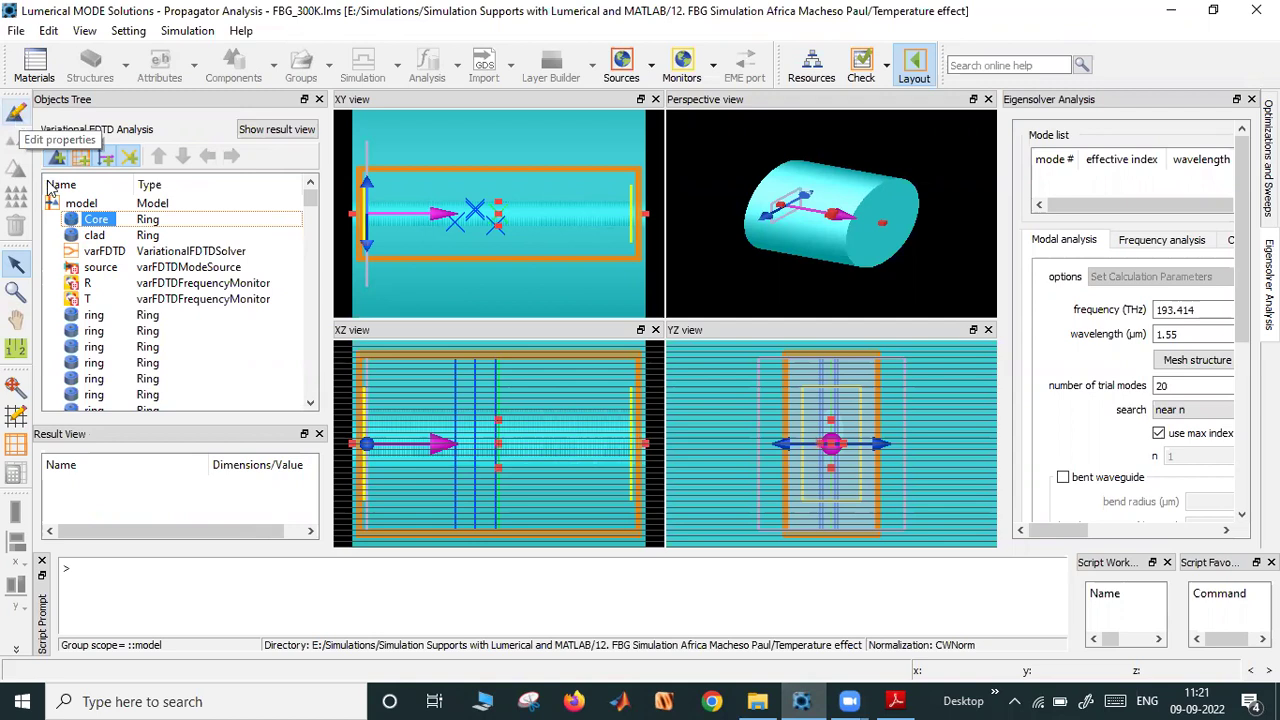
left_click(90, 205)
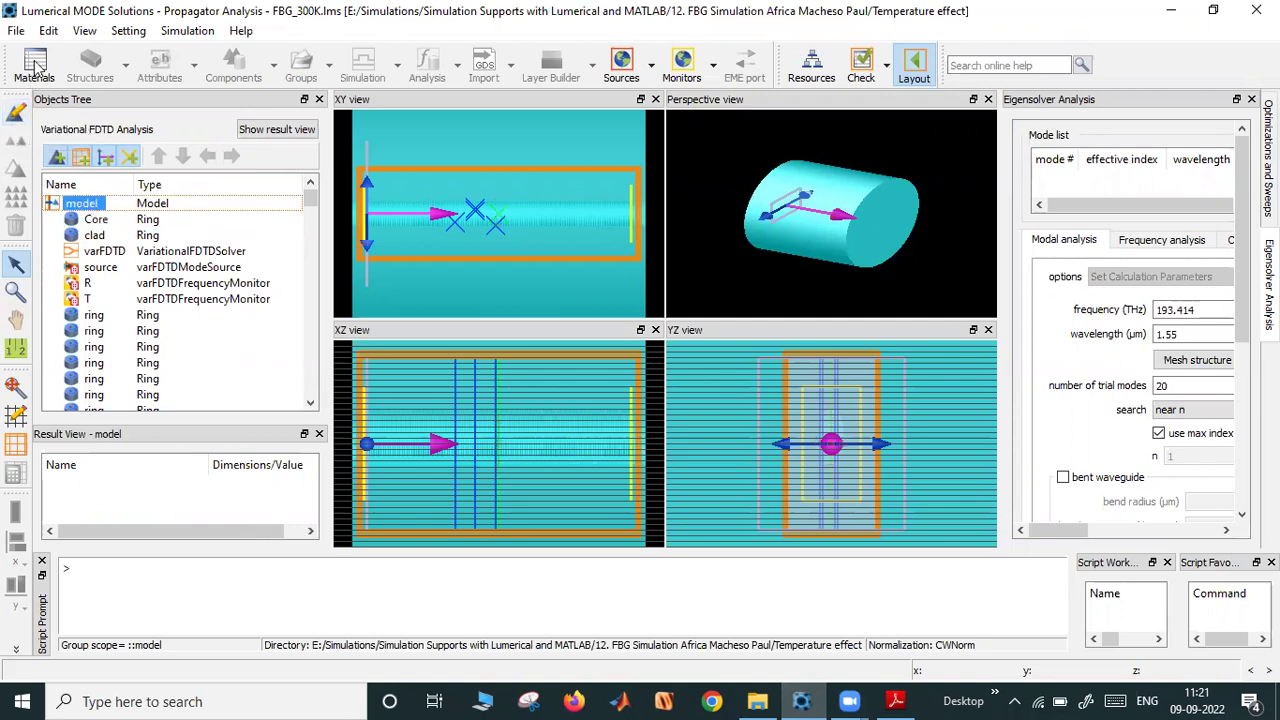
left_click(16, 30)
mouse_move(48, 30)
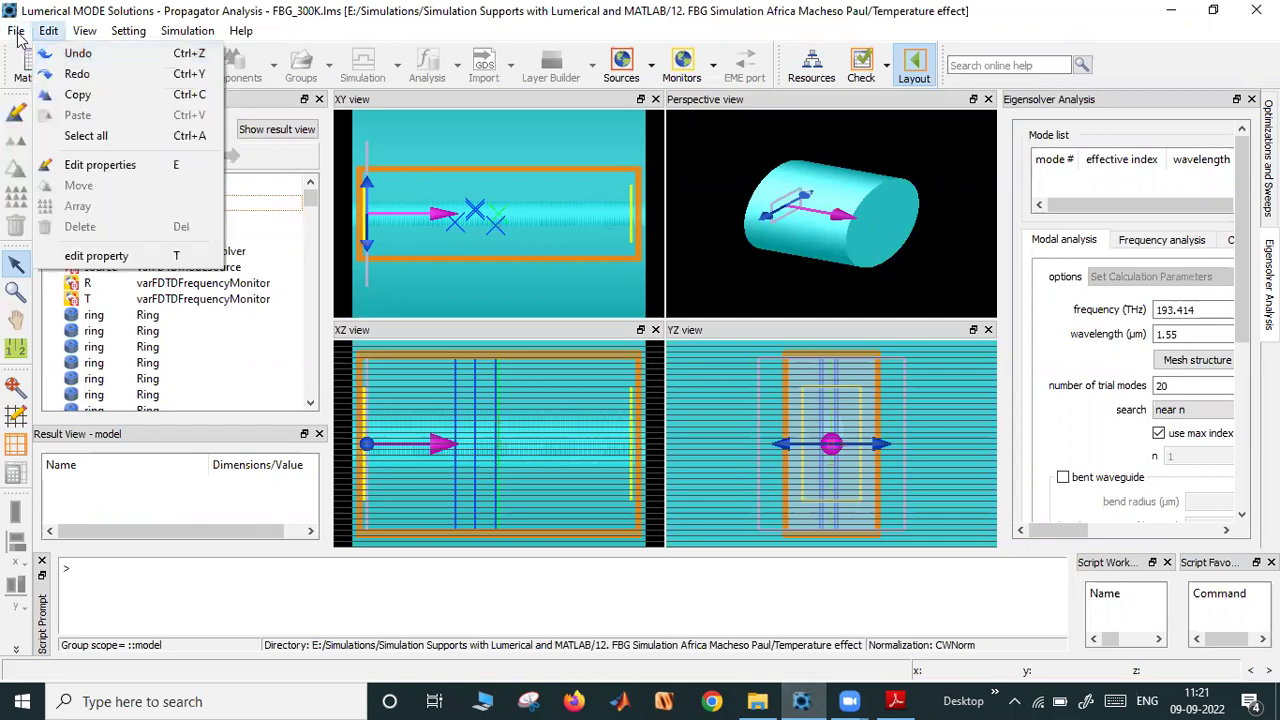
mouse_move(44, 53)
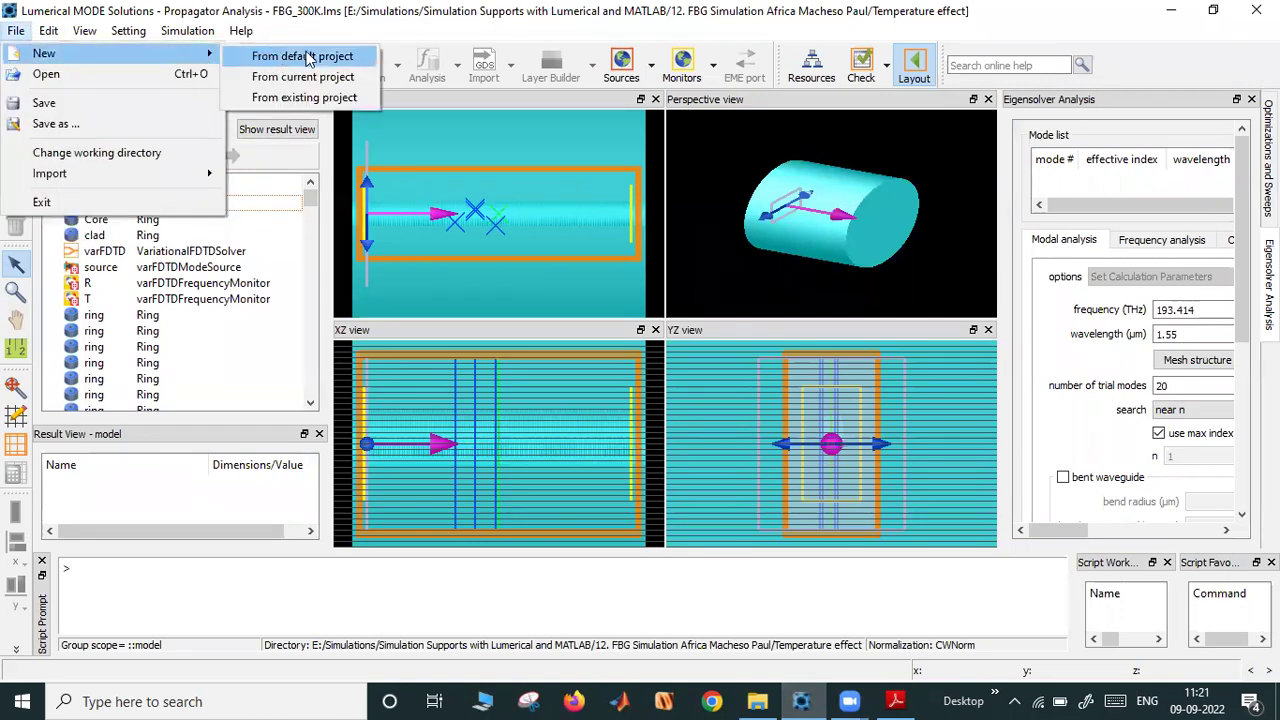
left_click(249, 346)
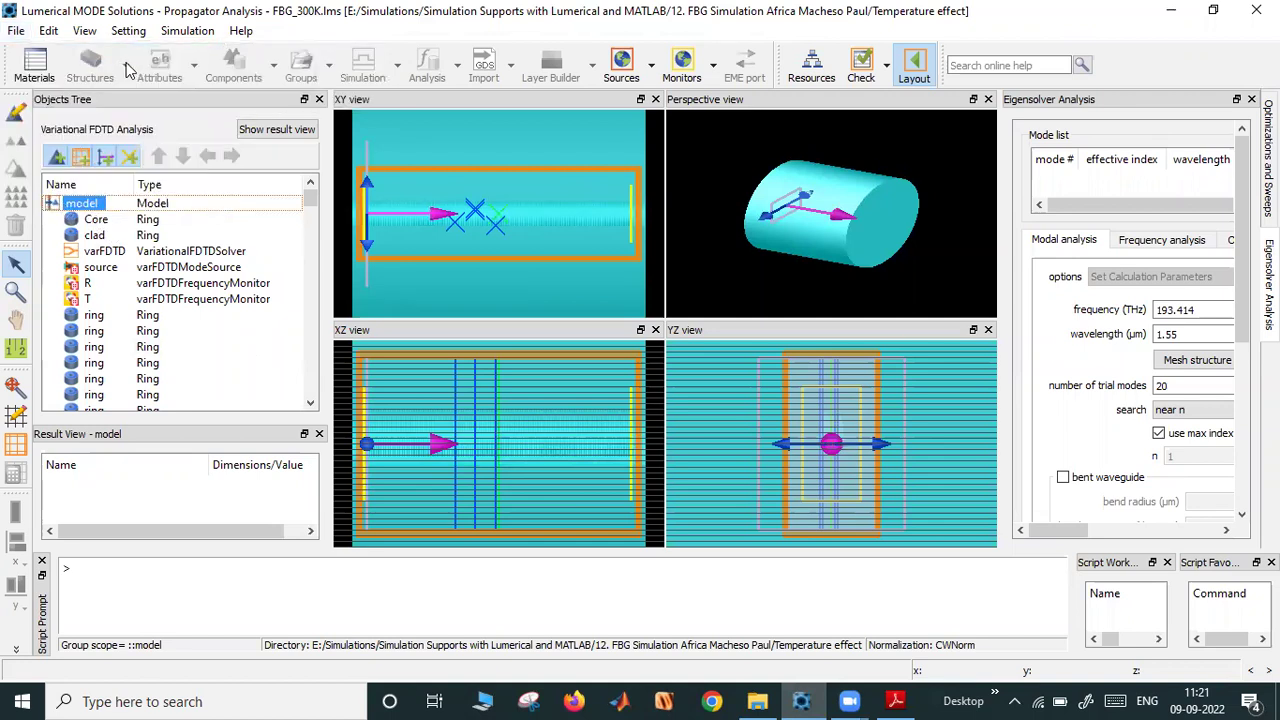
Open the Core ring's properties and check its name, inner and outer radius, position and z span
left_click(97, 222)
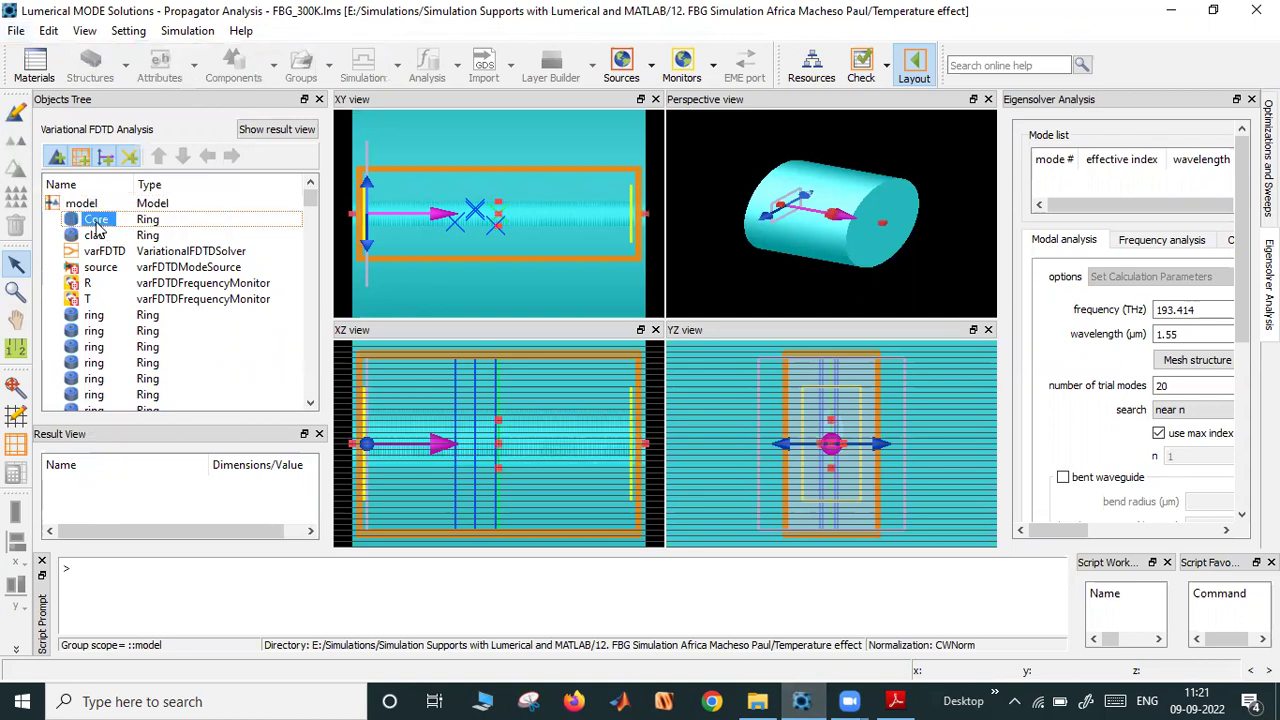
left_click(16, 114)
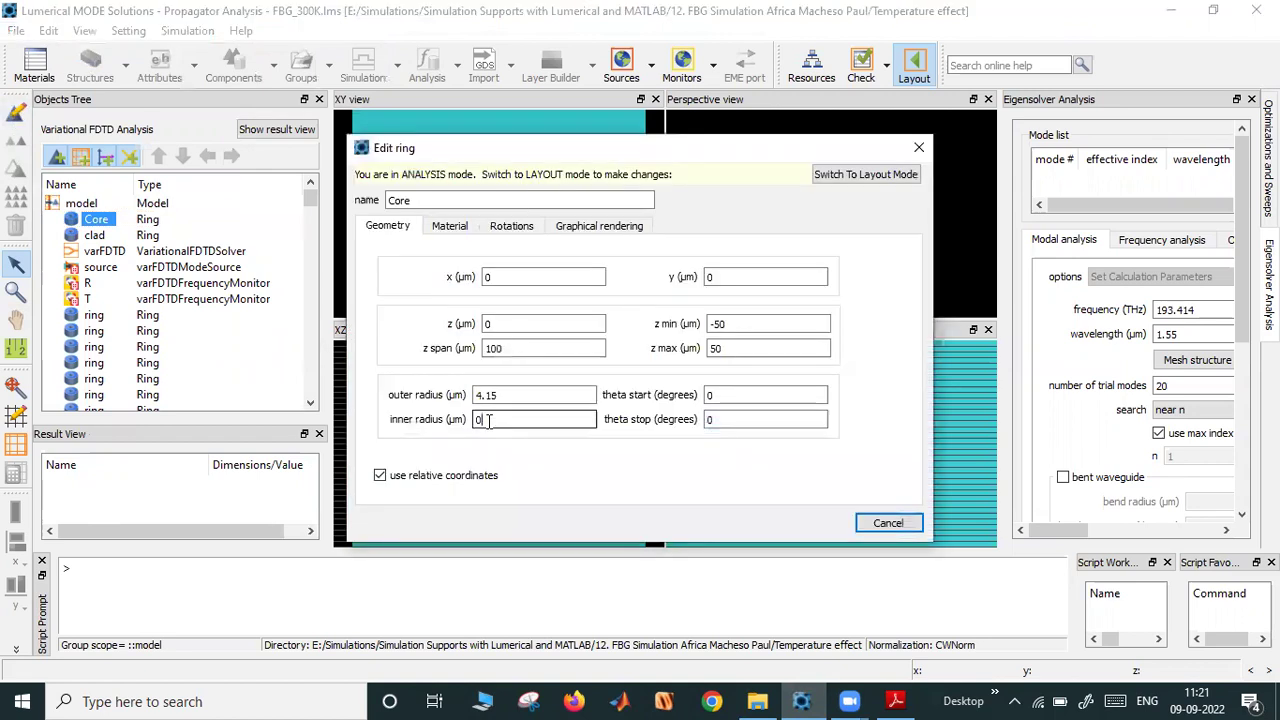
type("0")
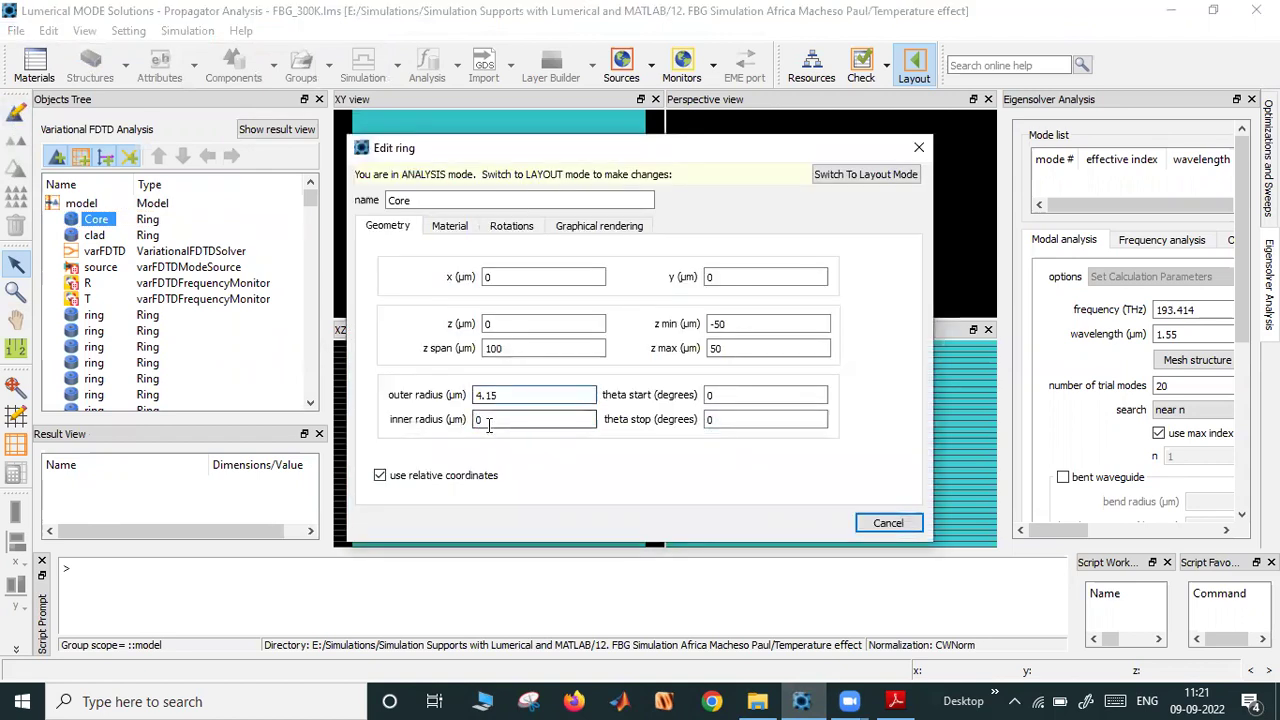
left_click_drag(510, 395, 470, 396)
left_click(508, 396)
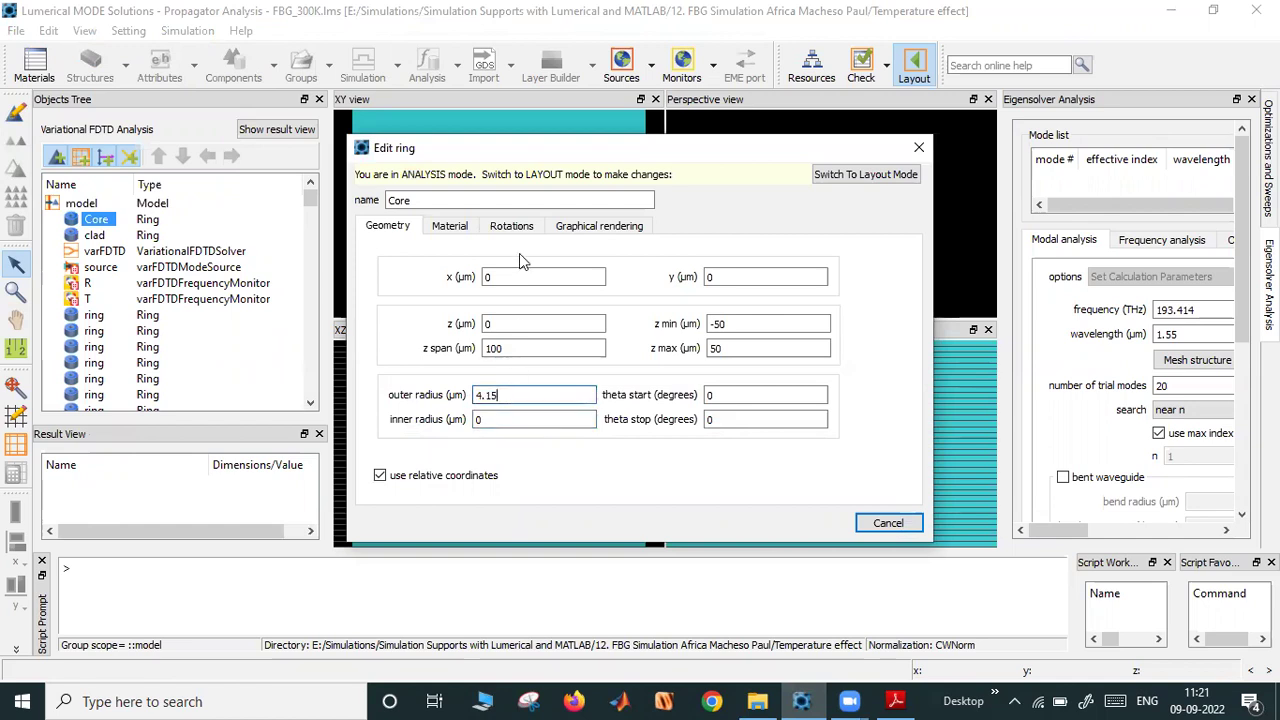
double_click(500, 277)
left_click(500, 277)
left_click(500, 323)
left_click(517, 348)
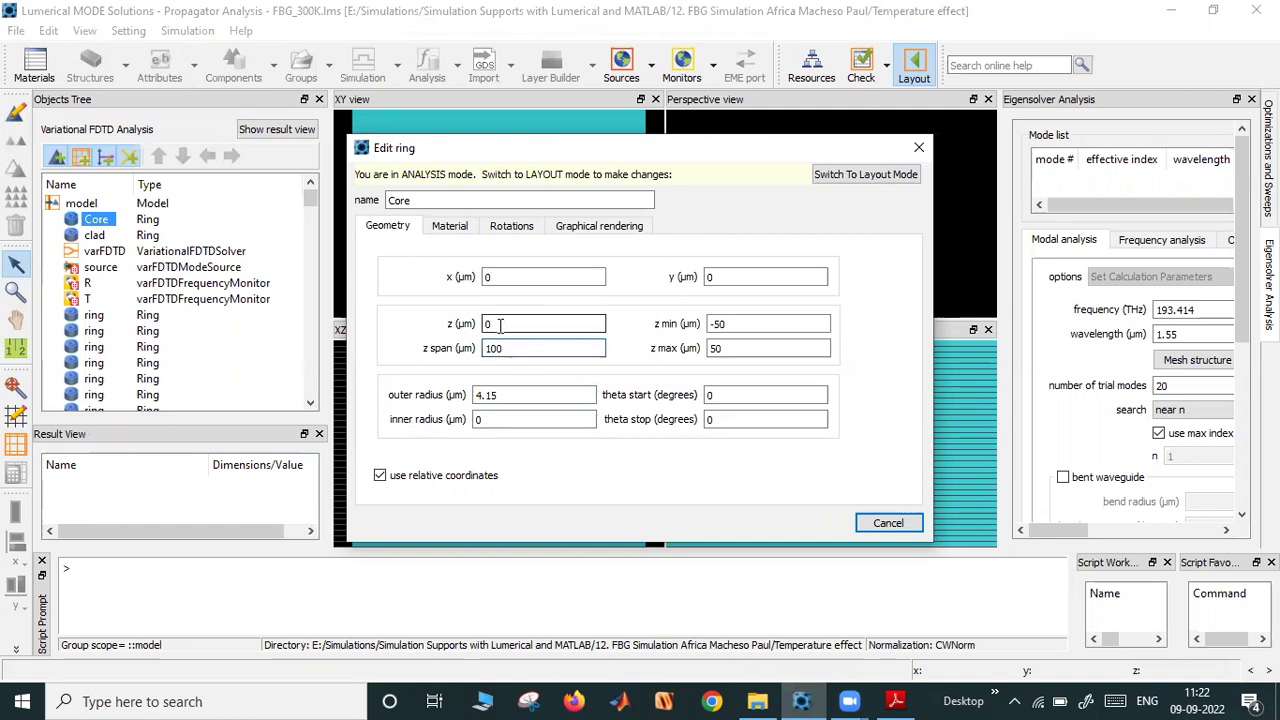
double_click(412, 200)
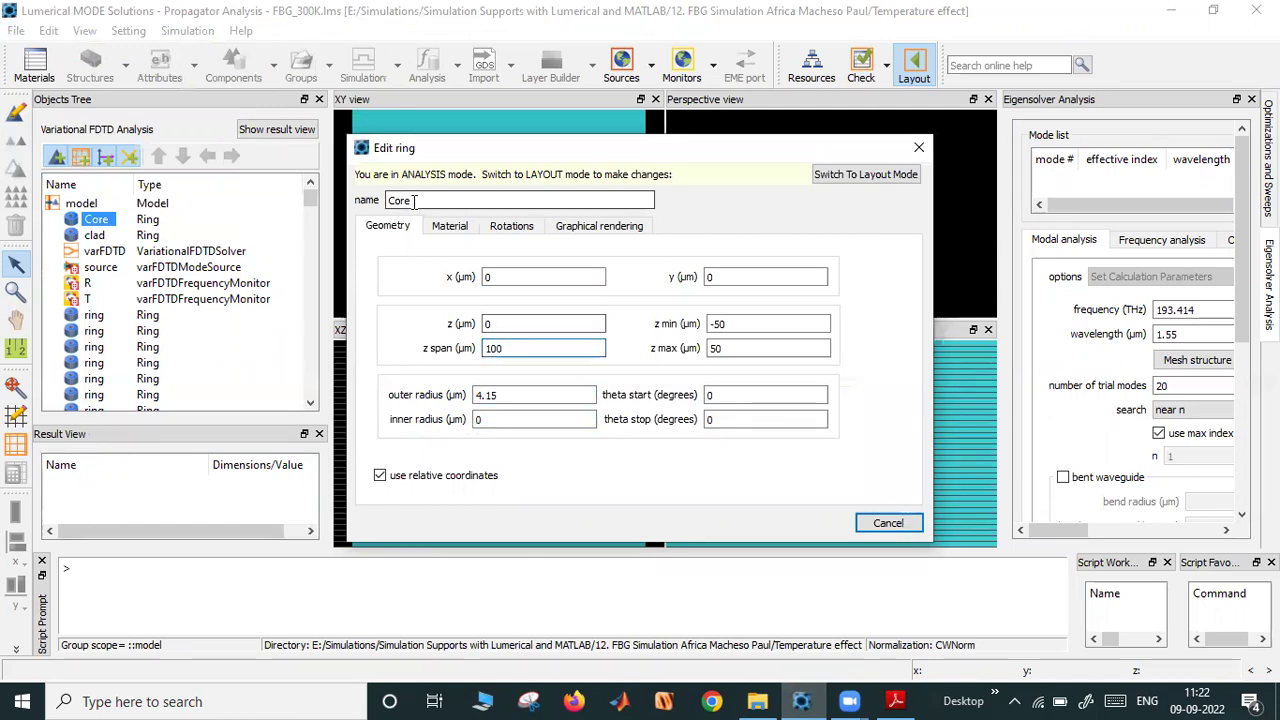
Check the Core ring's material index and rotation settings, and close its properties without changes
left_click(449, 226)
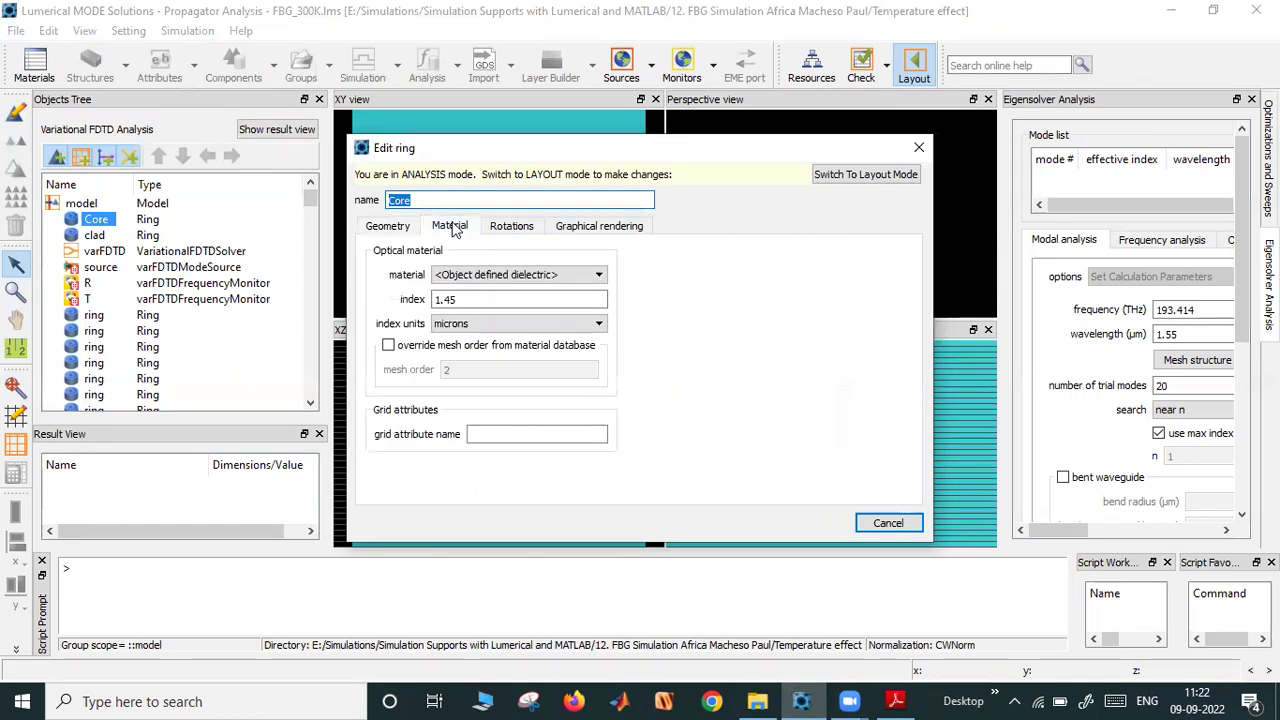
left_click(463, 299)
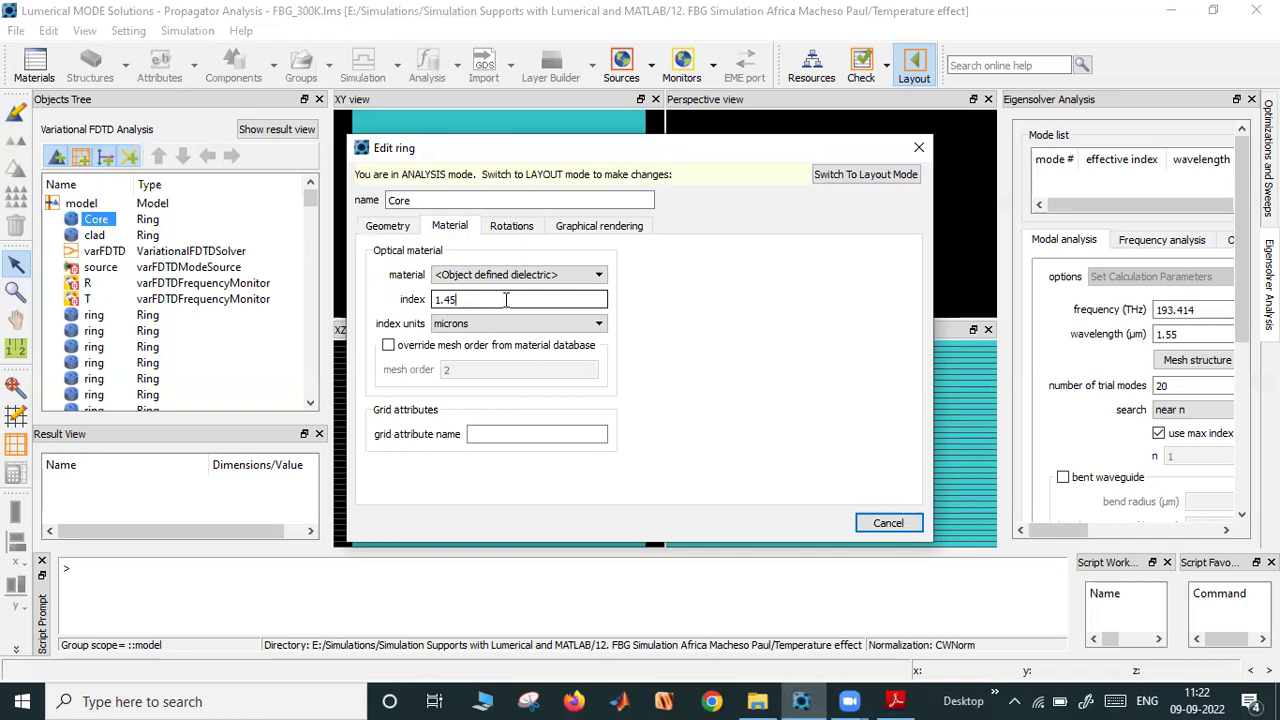
left_click(513, 228)
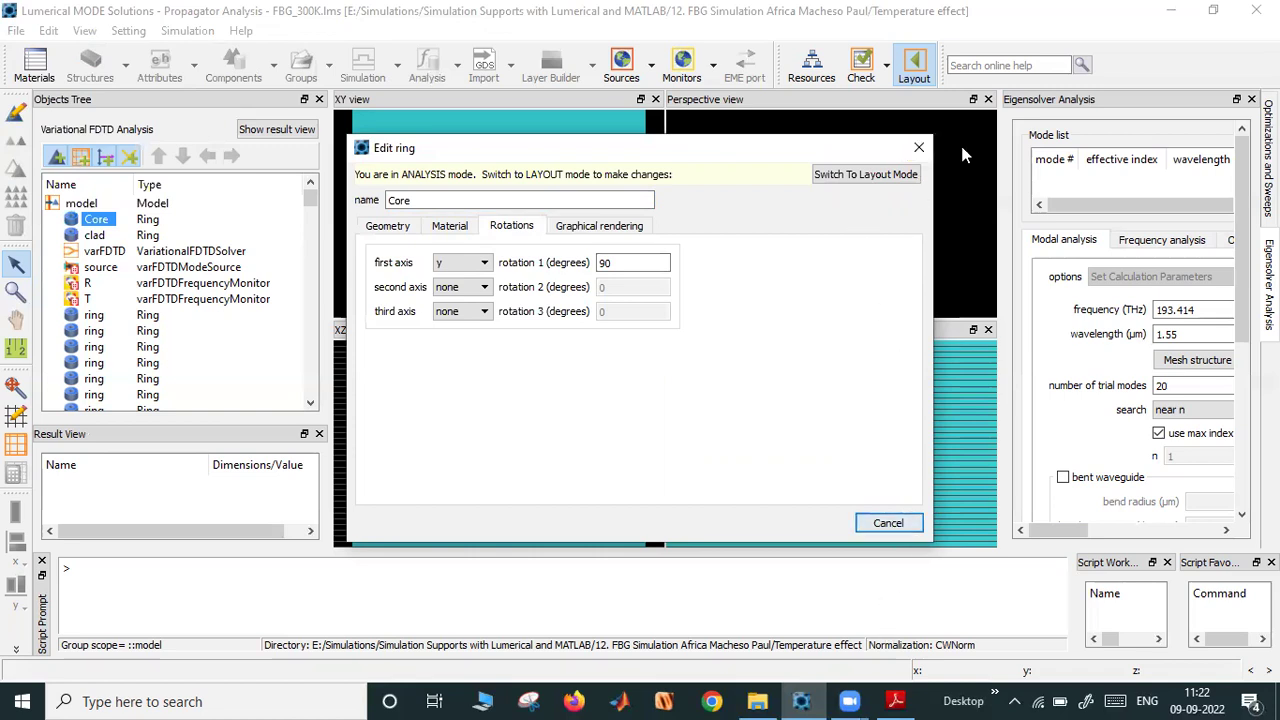
left_click(919, 148)
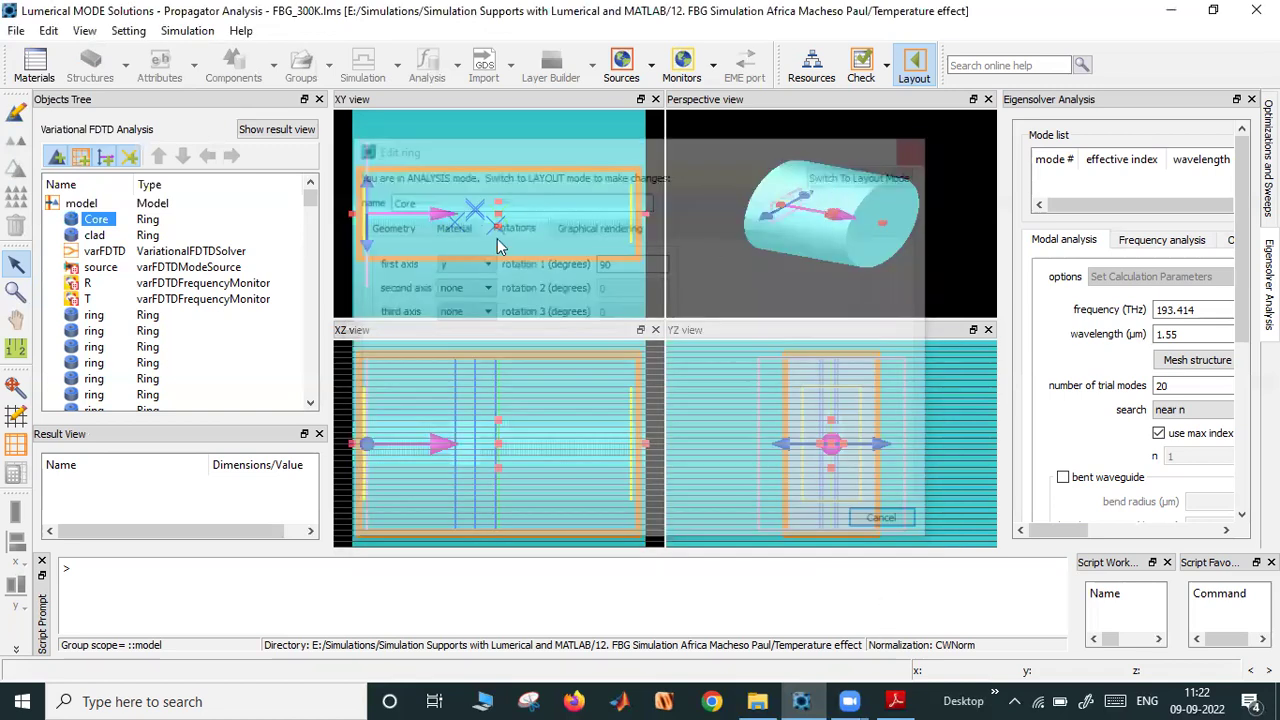
Open the clad ring's properties and check its inner radius, outer radius and z span
scroll(365, 240, "up", 2)
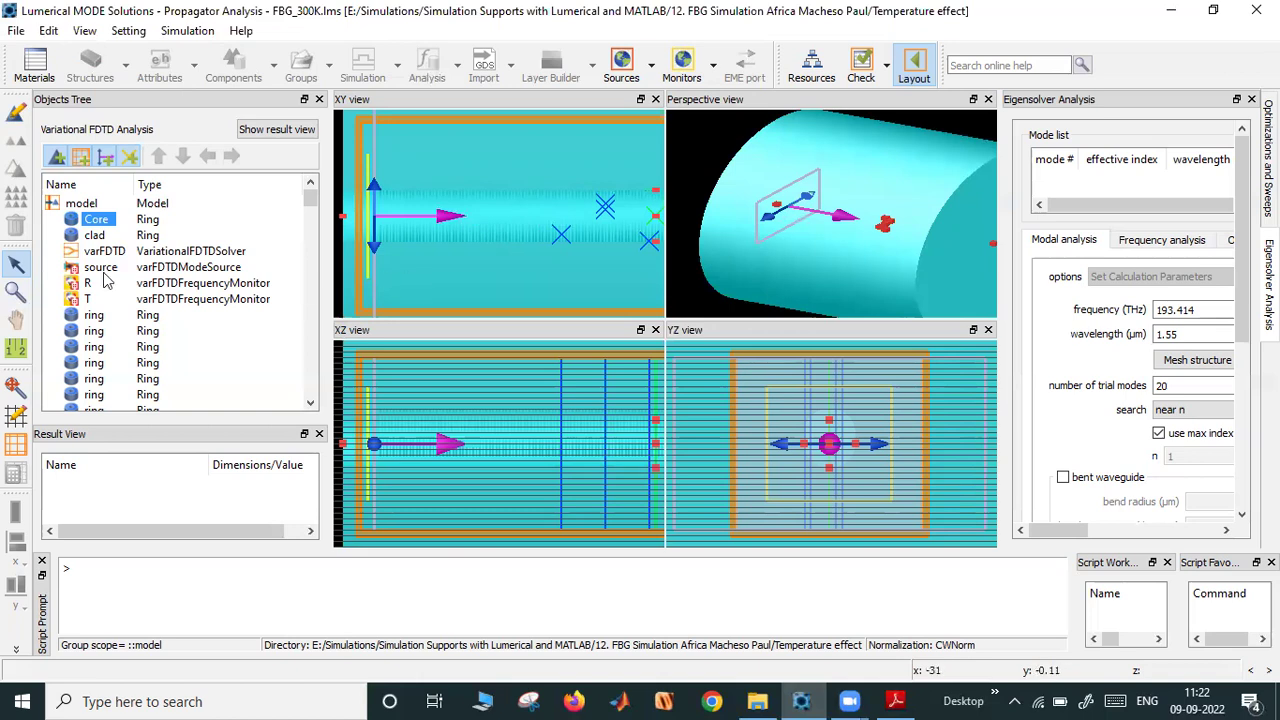
left_click(93, 236)
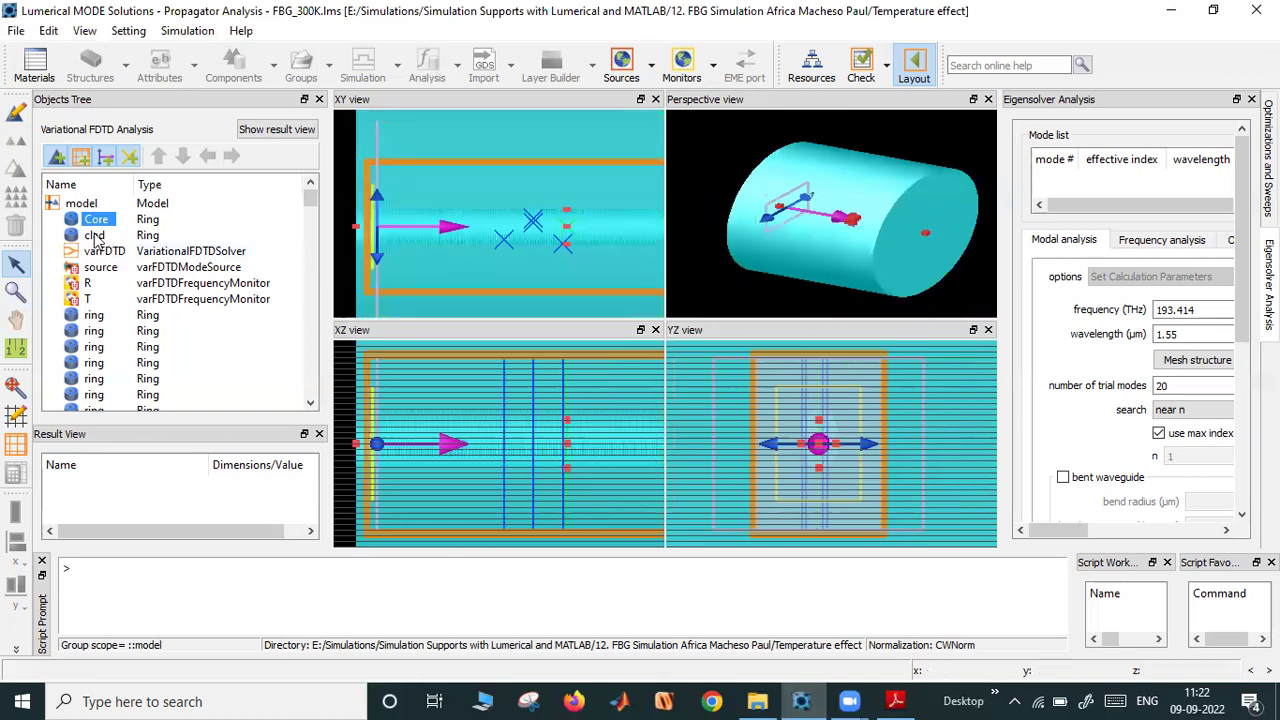
left_click(17, 117)
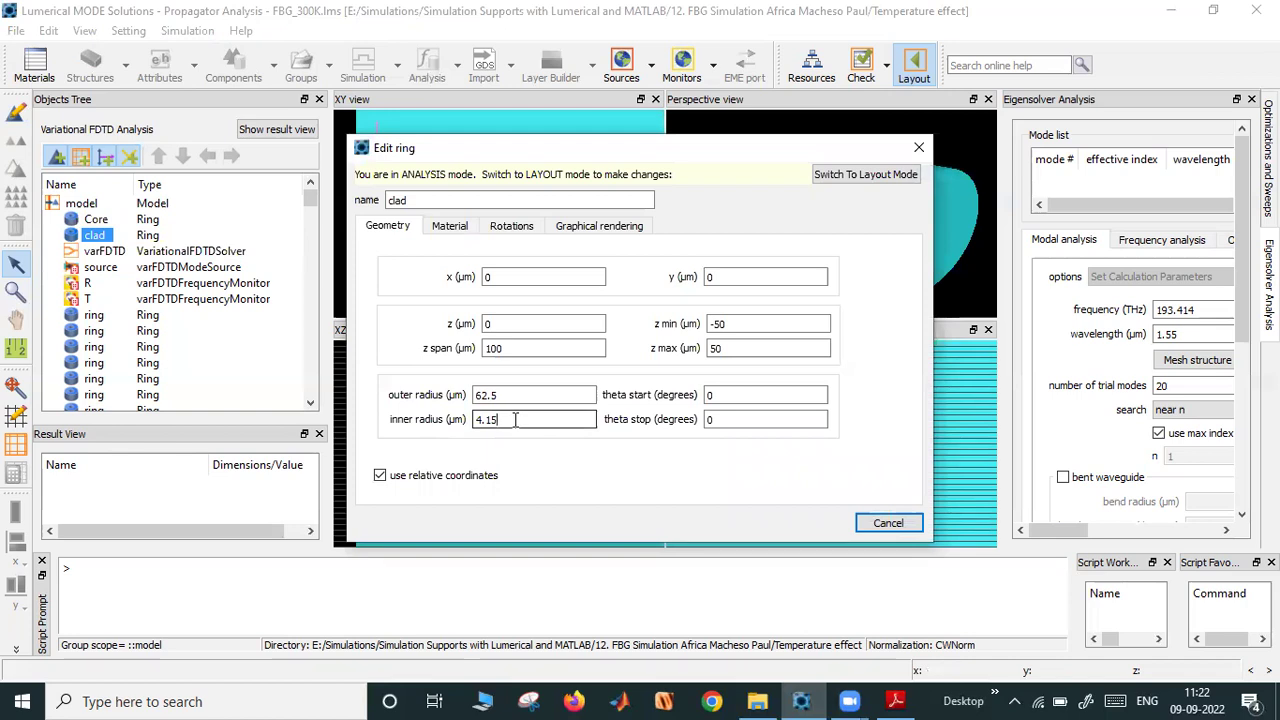
left_click(515, 419)
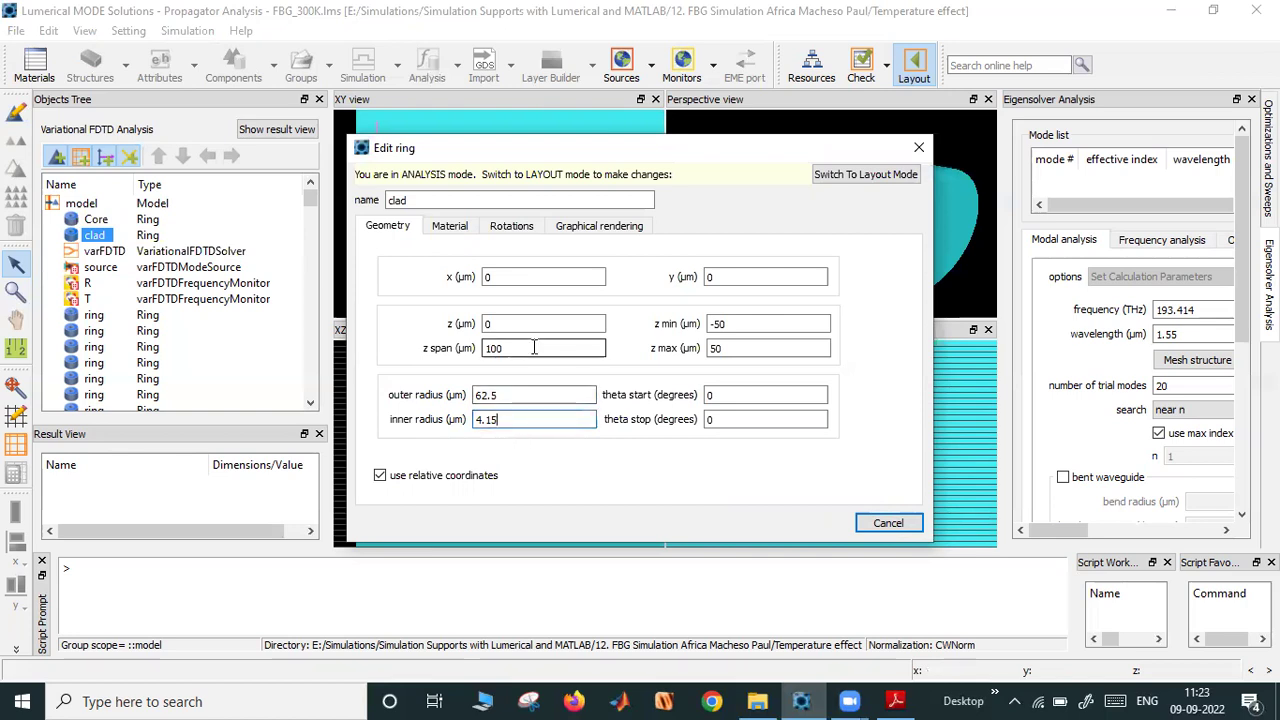
left_click(501, 395)
left_click_drag(501, 395, 450, 400)
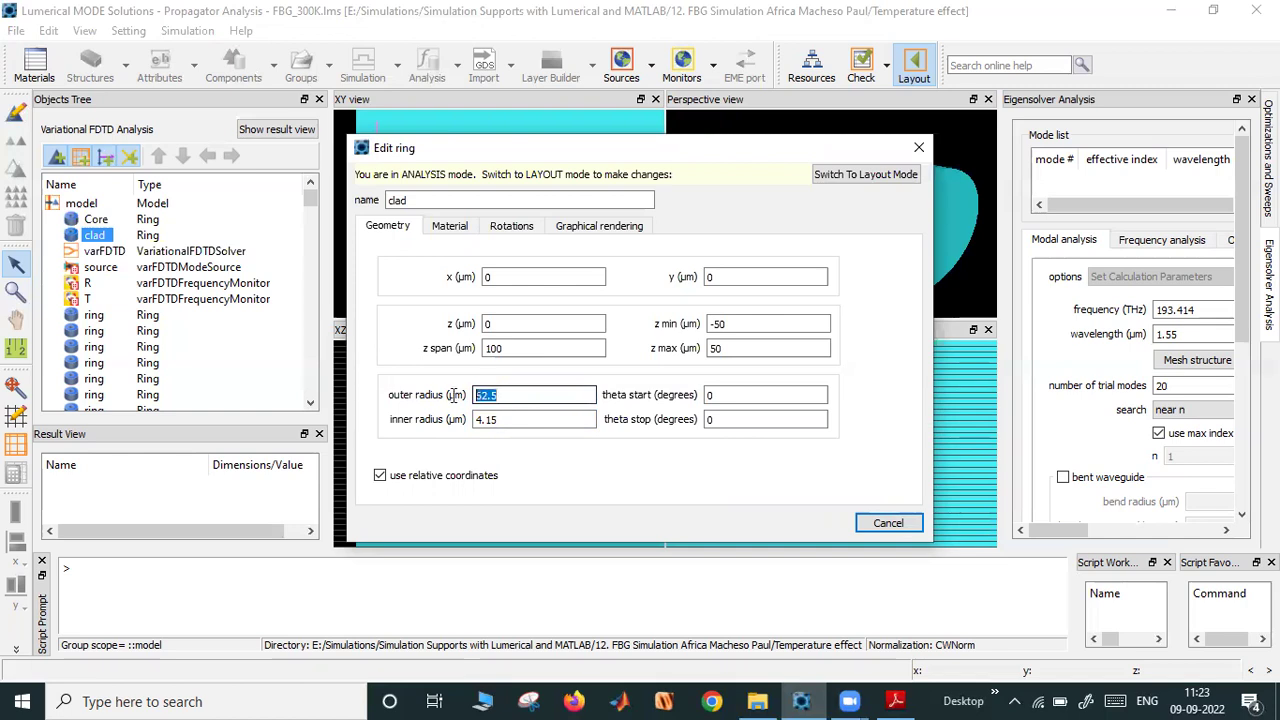
left_click(538, 421)
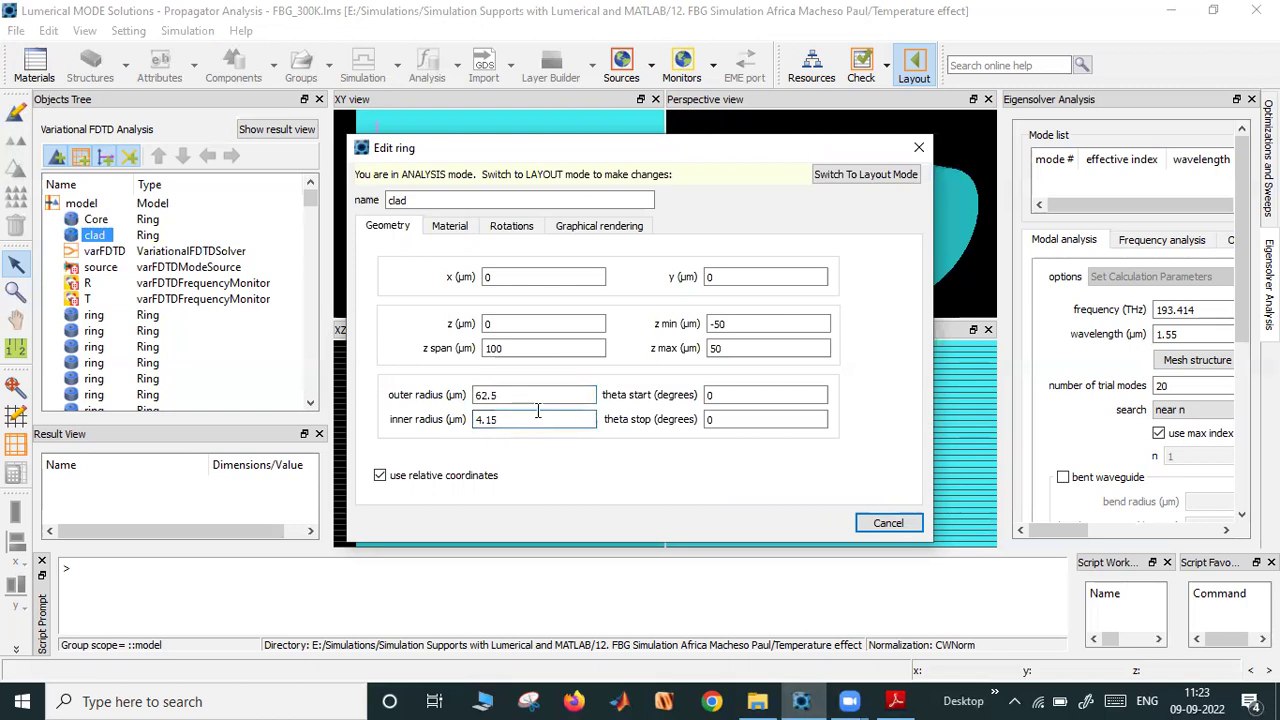
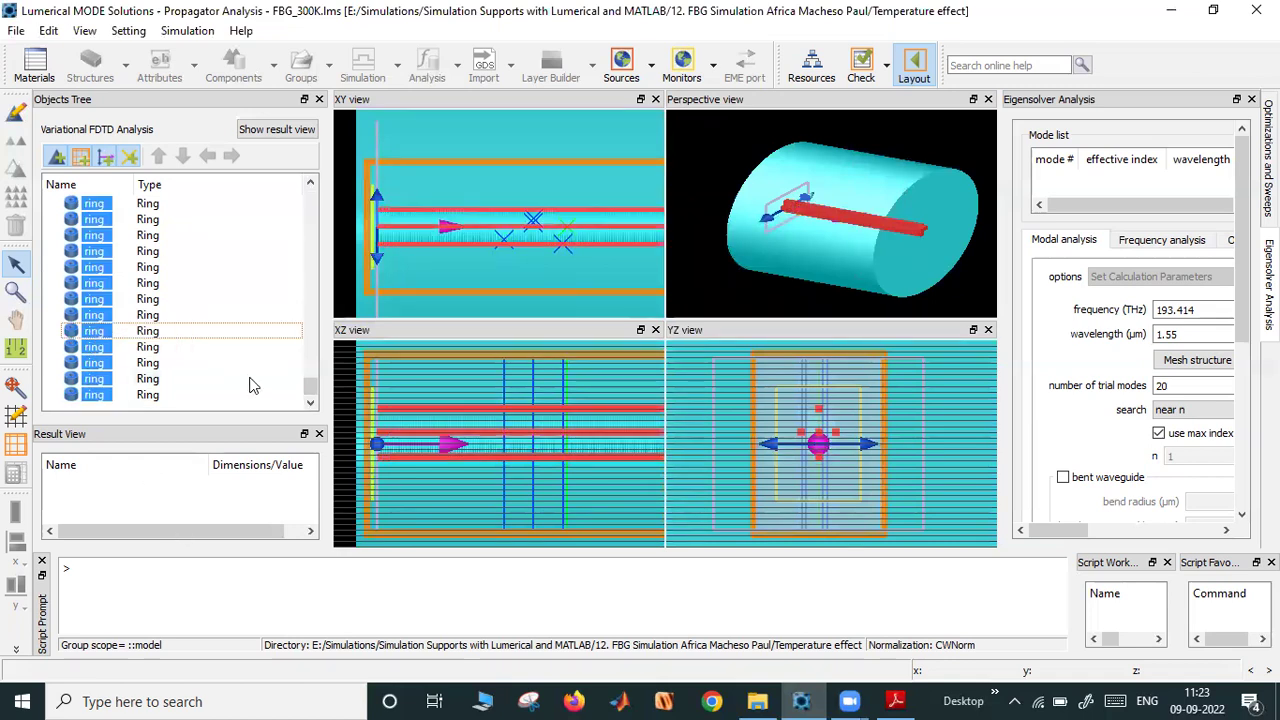
Look through the grating rings in the model and examine the first ring up close at the start of the fiber
left_click_drag(306, 385, 316, 182)
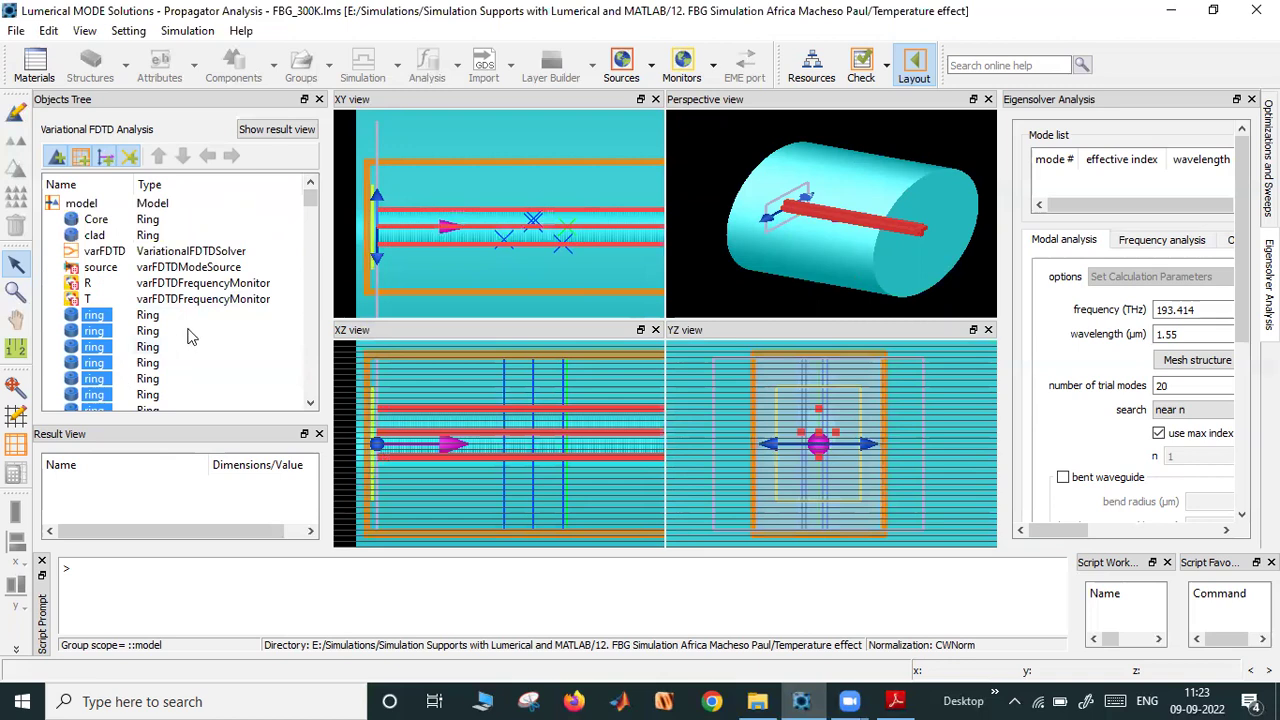
left_click(102, 253)
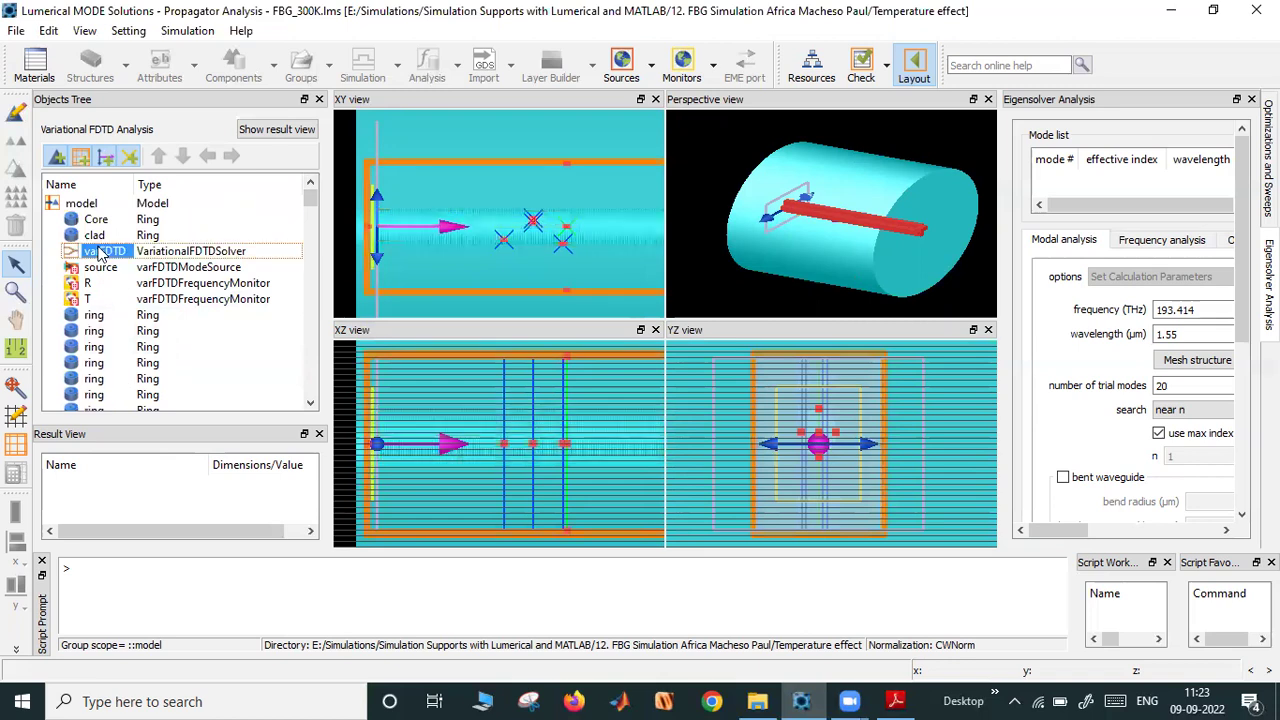
left_click(100, 316)
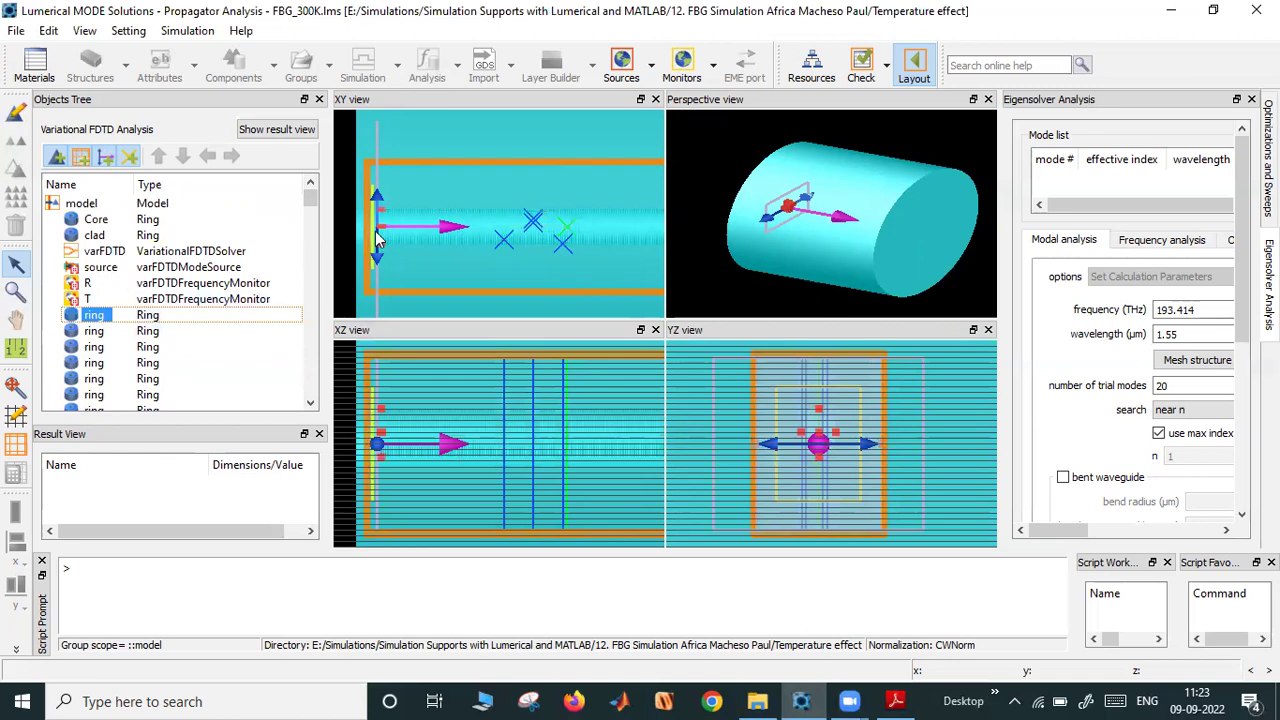
scroll(397, 190, "up", 3)
scroll(396, 205, "up", 2)
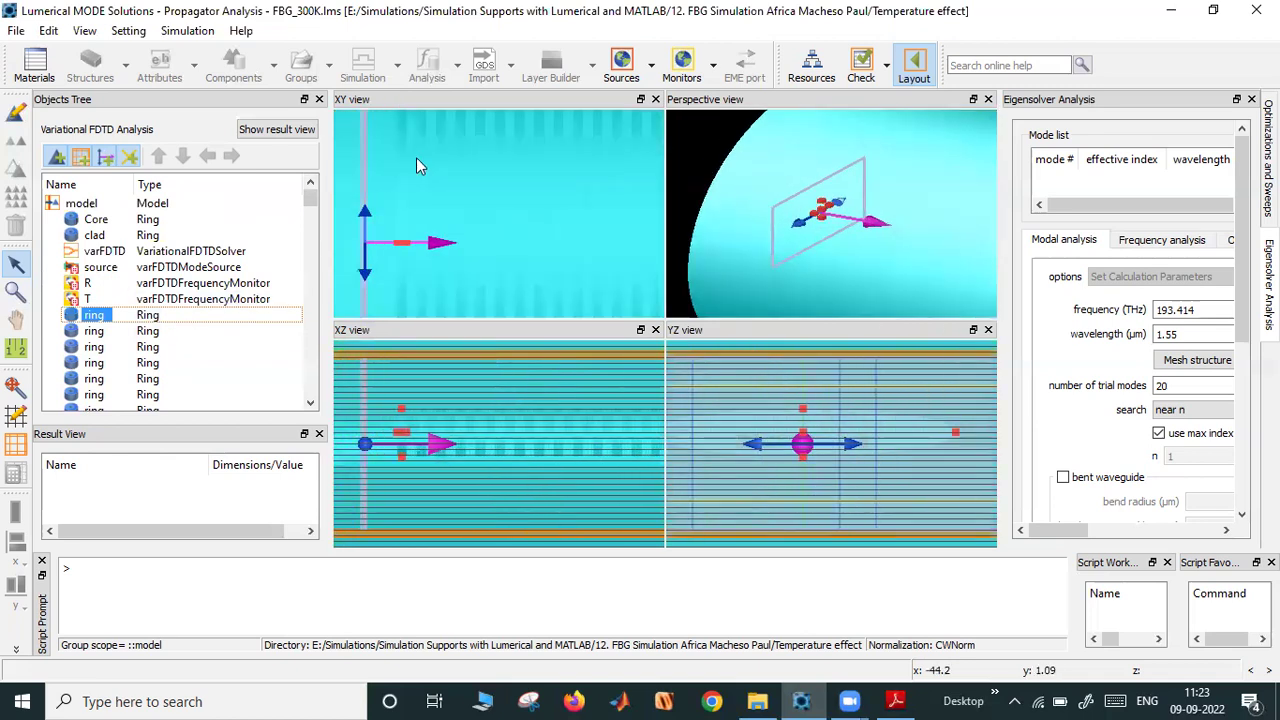
scroll(405, 255, "down", 1)
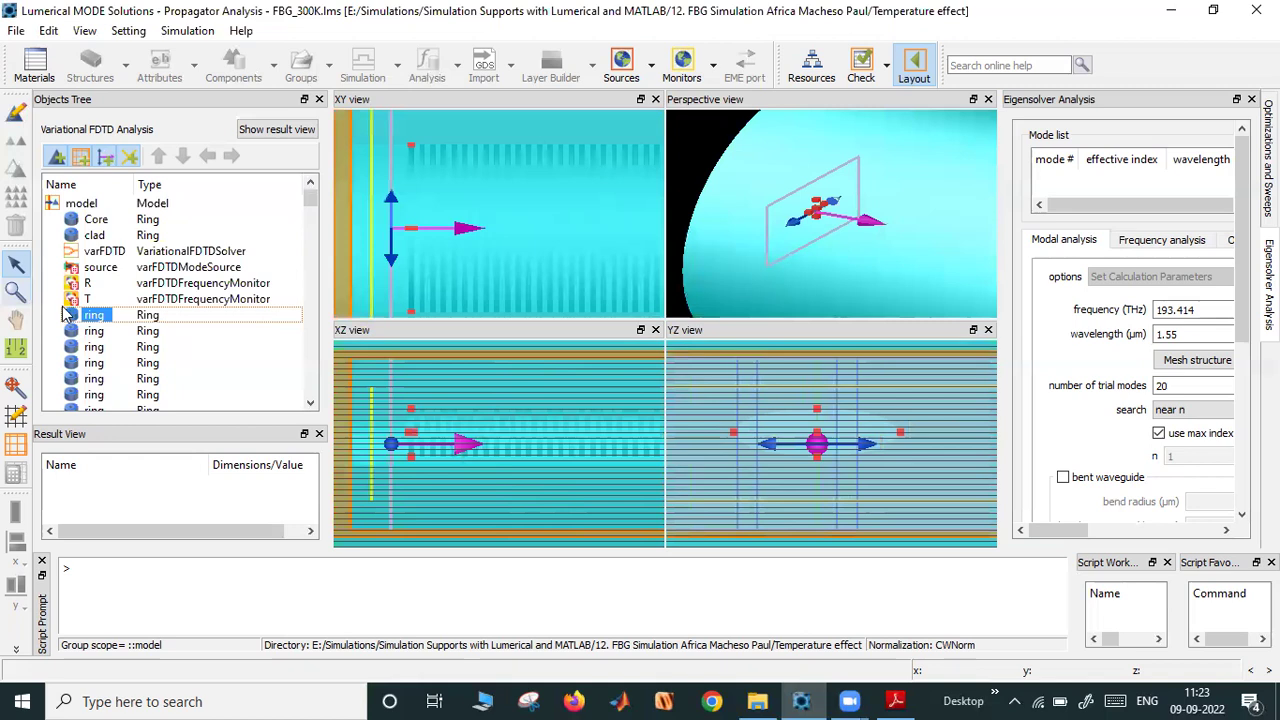
Open the first grating ring's properties and check its x and z position, z span, z min and z max
left_click(15, 113)
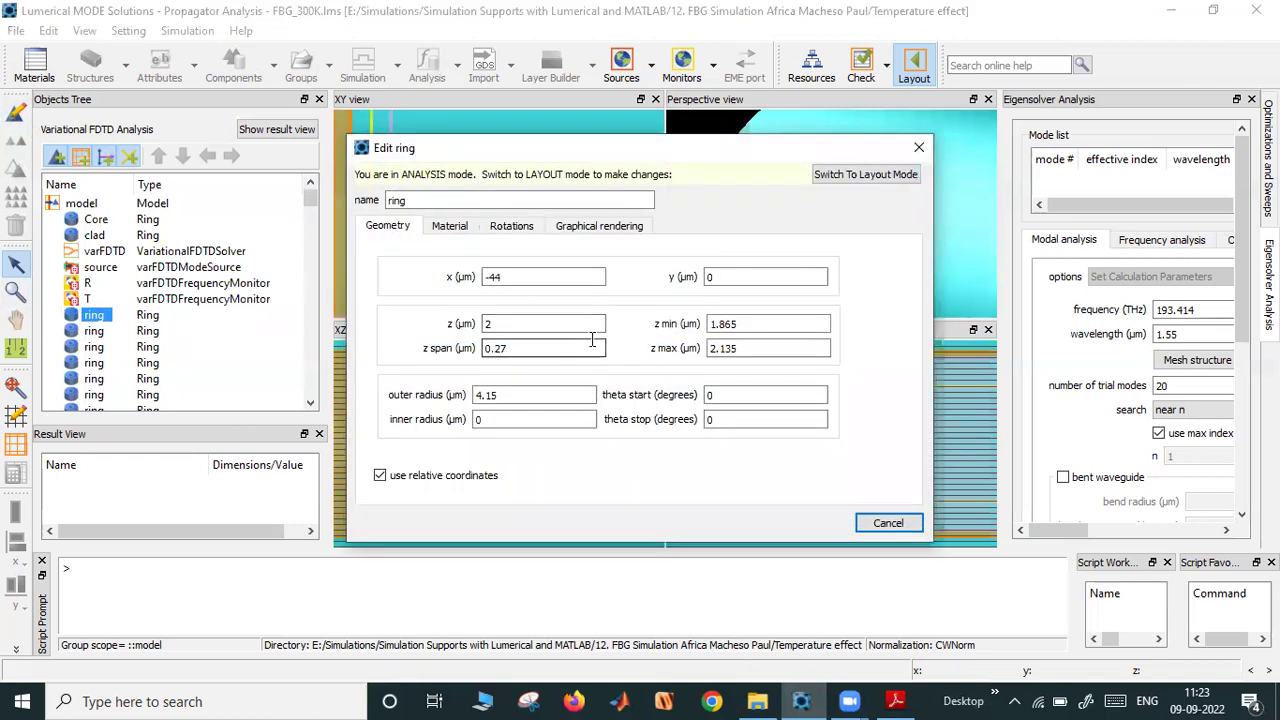
left_click(518, 277)
left_click(515, 324)
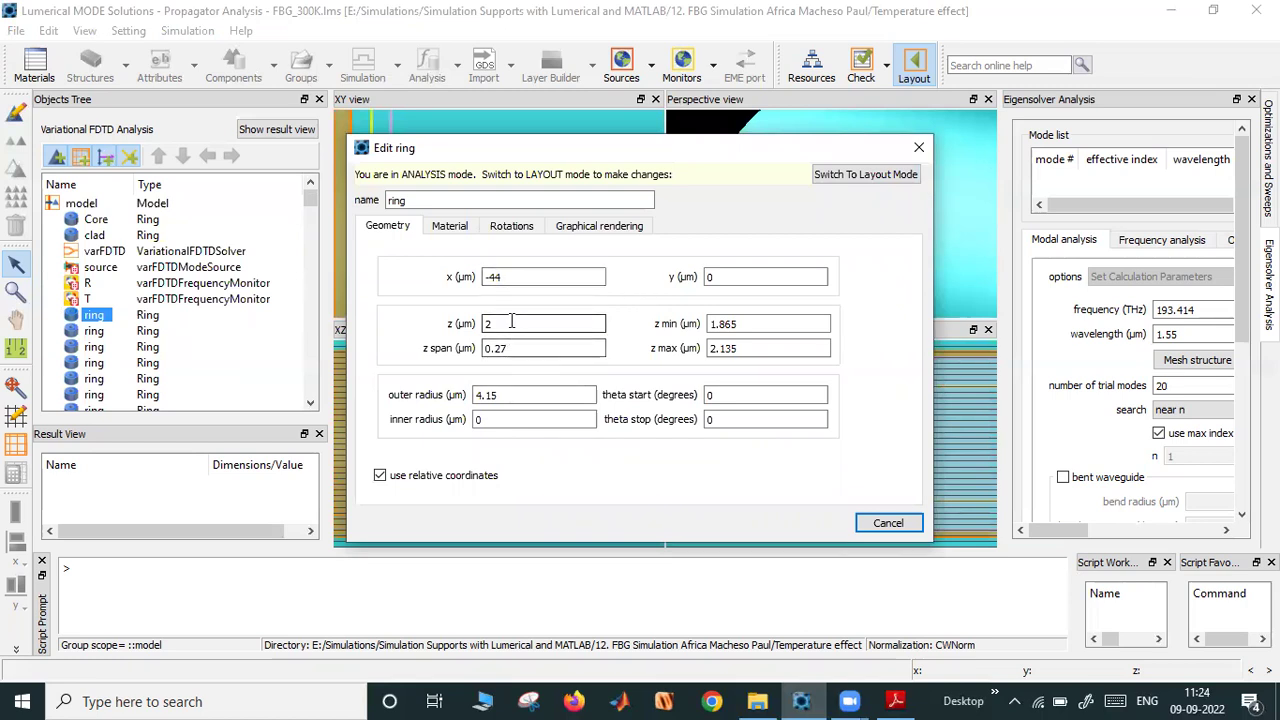
left_click(510, 342)
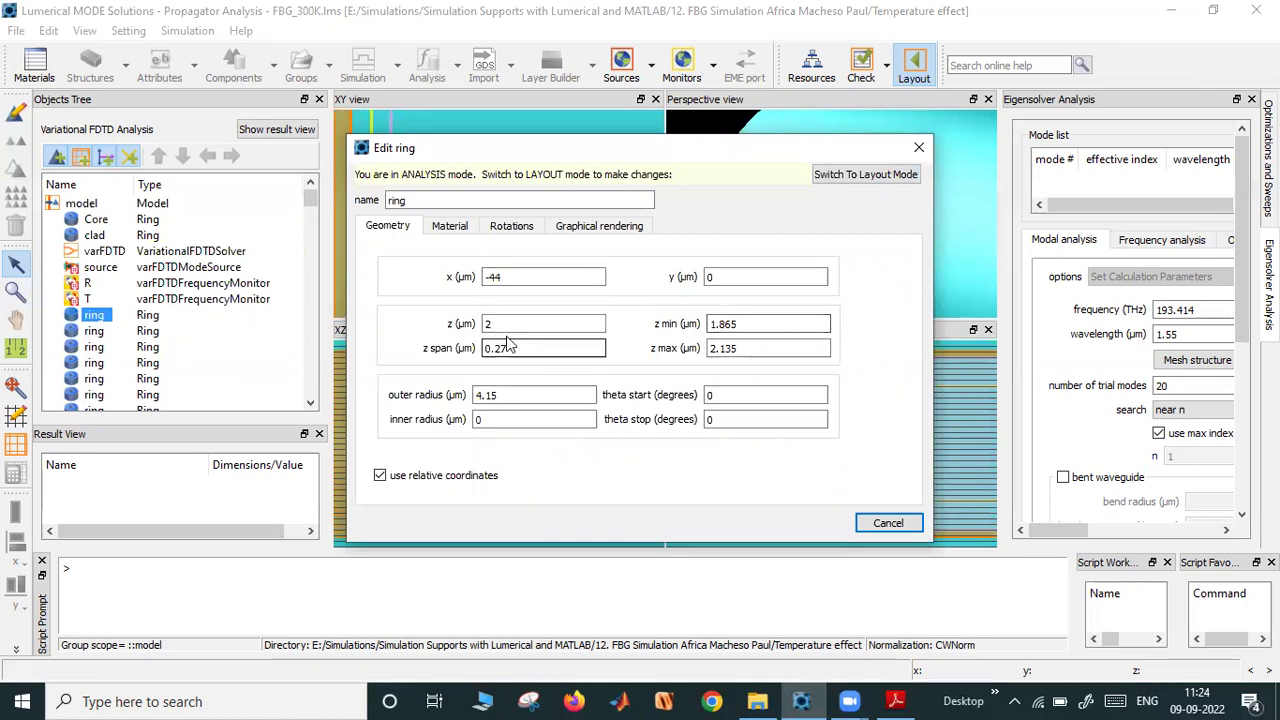
left_click(498, 322)
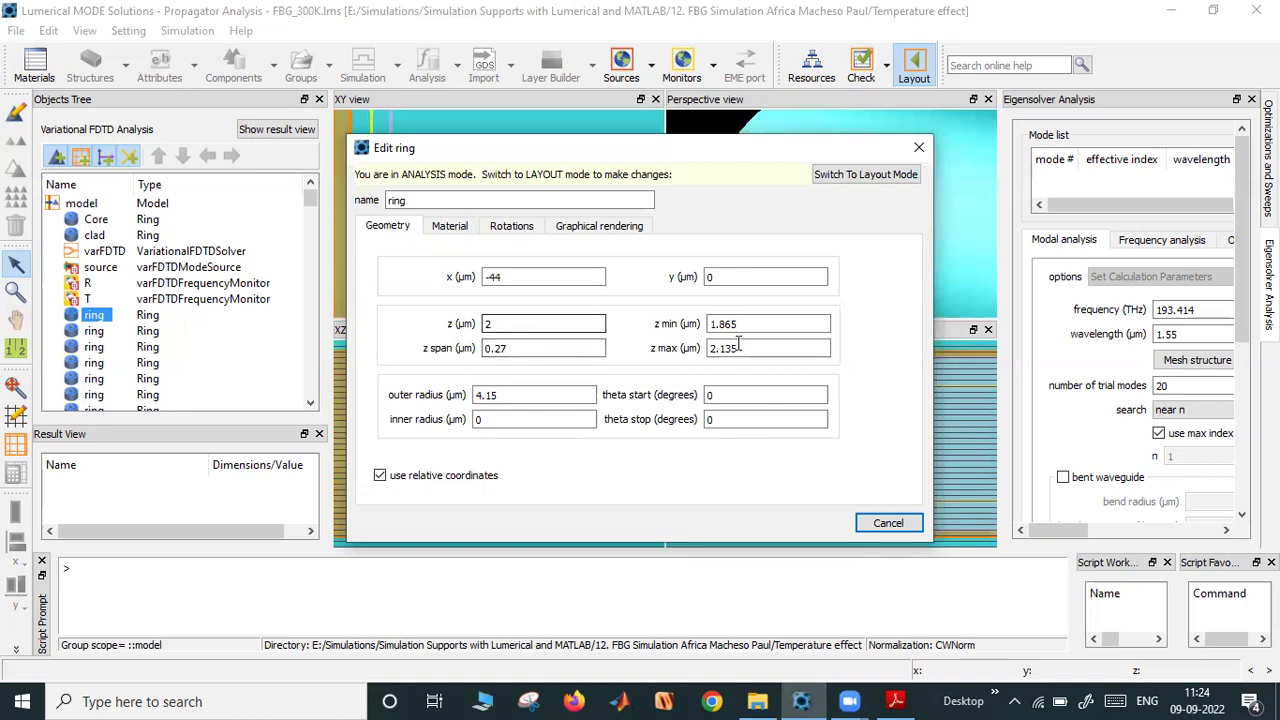
left_click(709, 323)
left_click(726, 350)
left_click(507, 348)
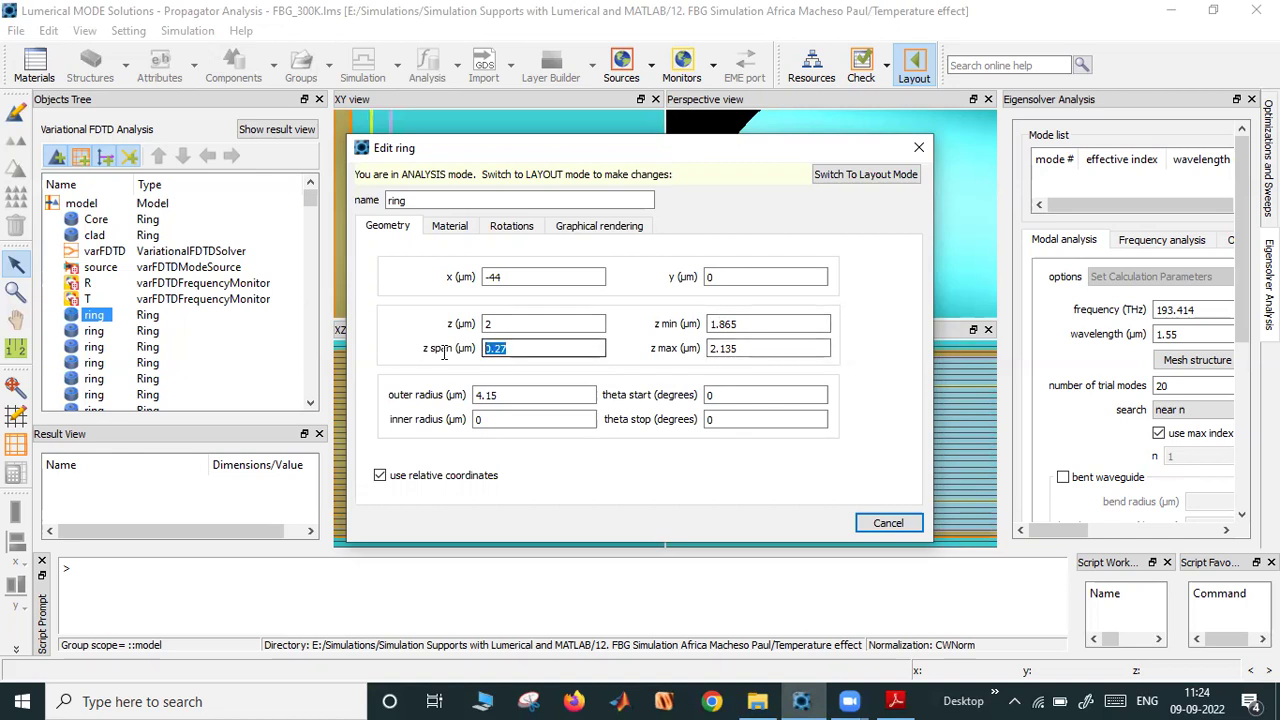
double_click(517, 348)
left_click(520, 348)
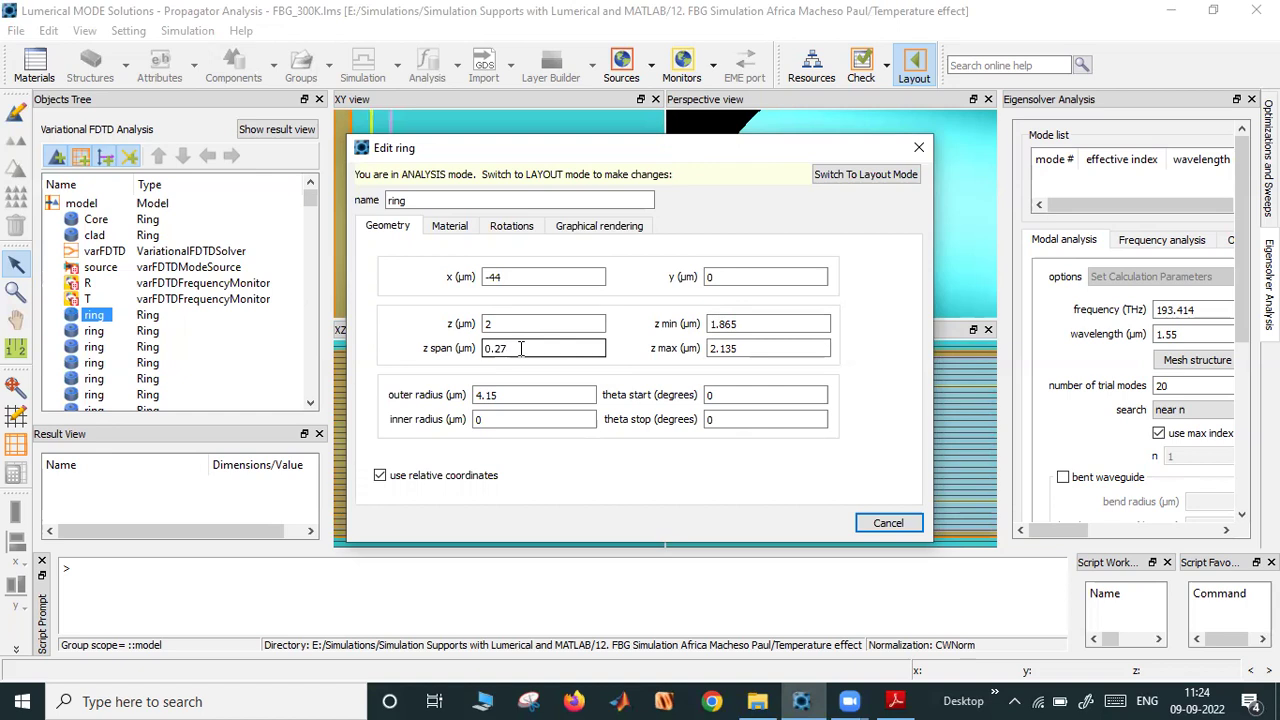
Check the first grating ring's z span, inner and outer radius and material index, and close its properties without changes
double_click(500, 350)
left_click_drag(519, 348, 473, 352)
left_click(552, 343)
left_click(519, 419)
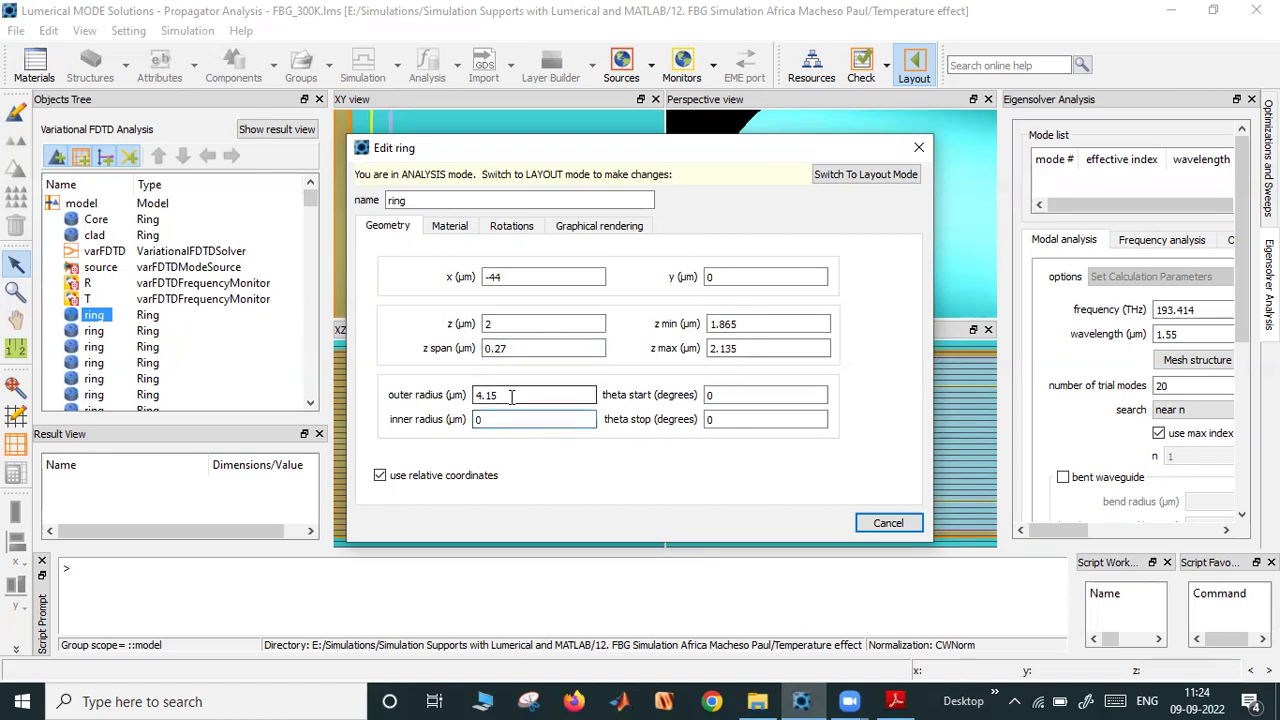
left_click(511, 396)
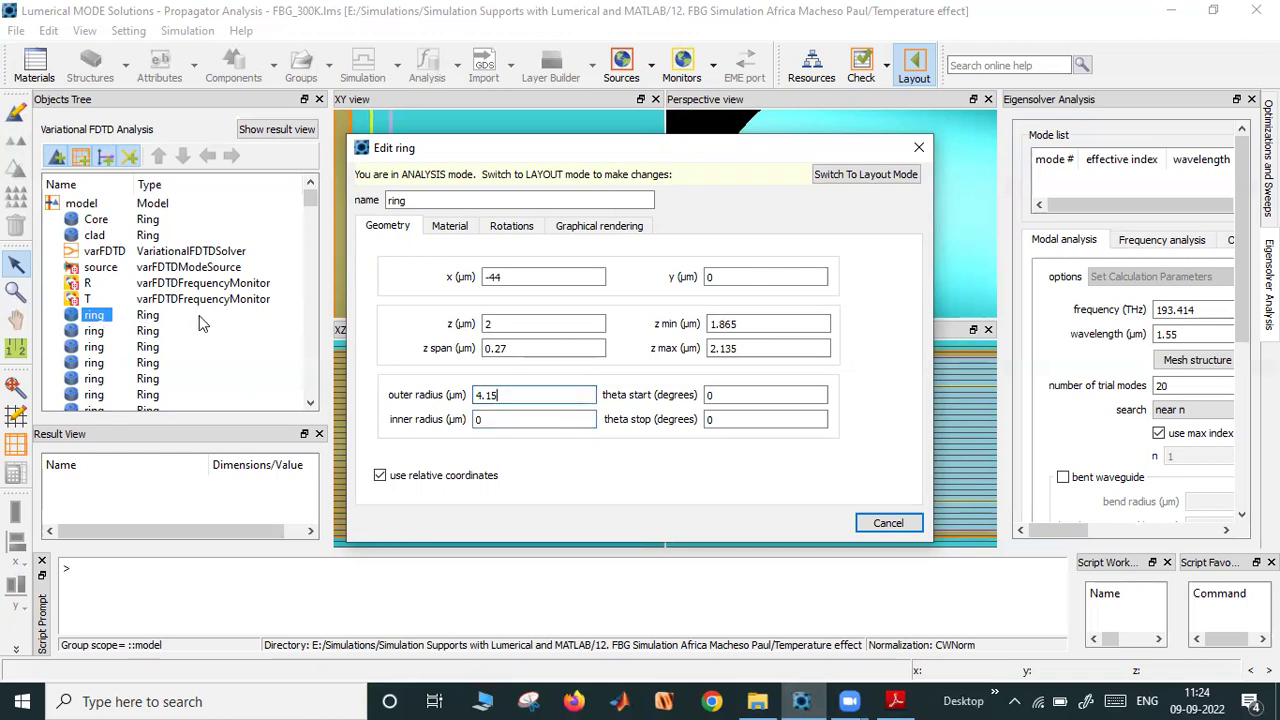
left_click(458, 227)
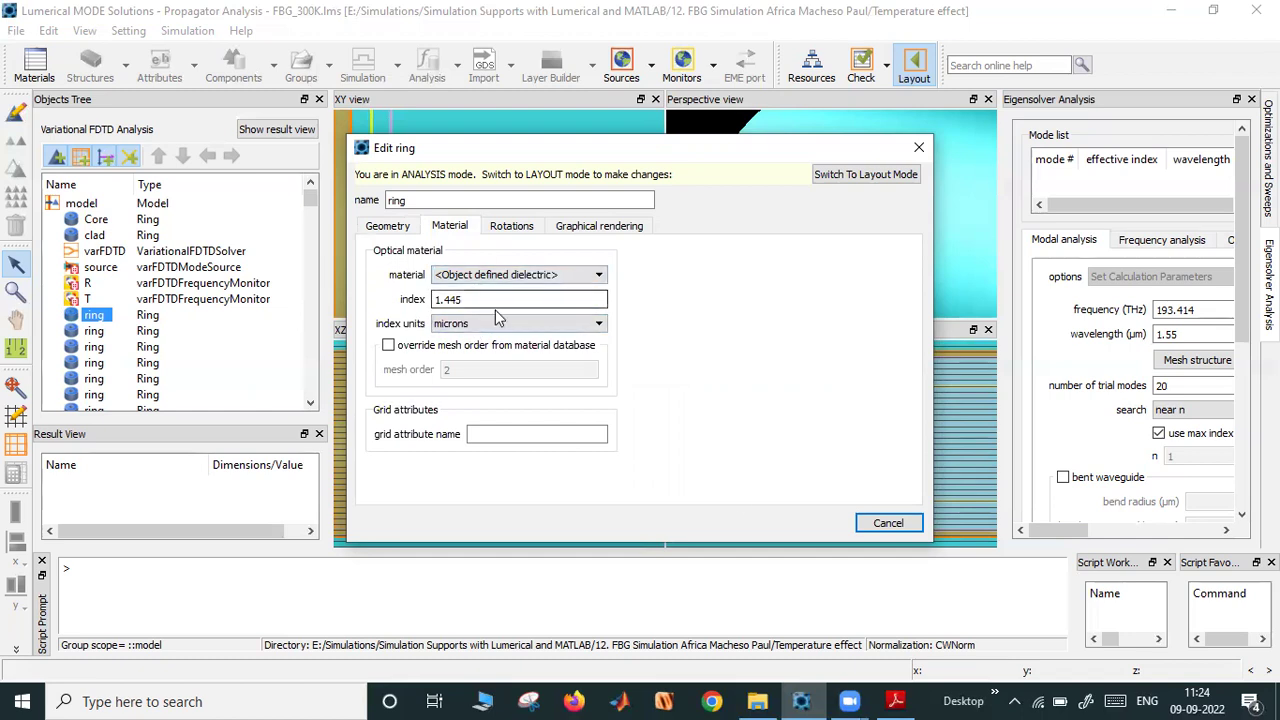
left_click(886, 524)
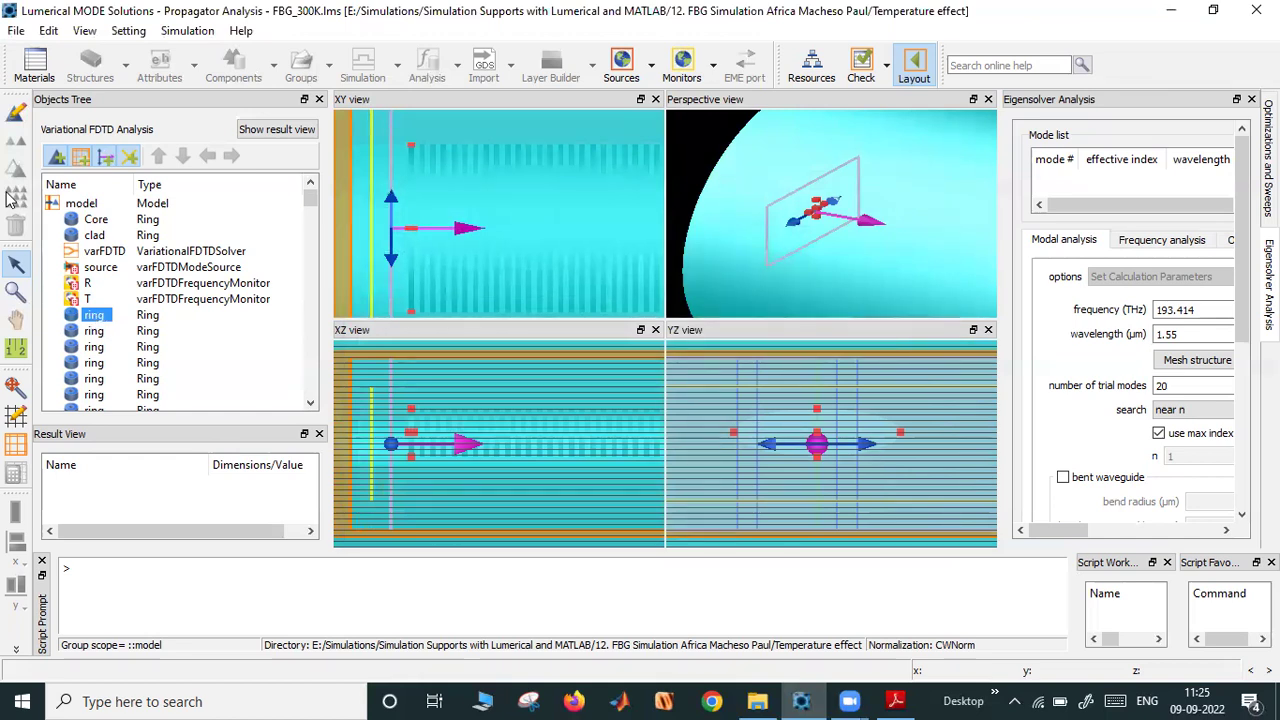
Try to open FBG_300K from the Temperature effect folder in File Explorer, and decline to reconfigure the license settings
left_click(15, 30)
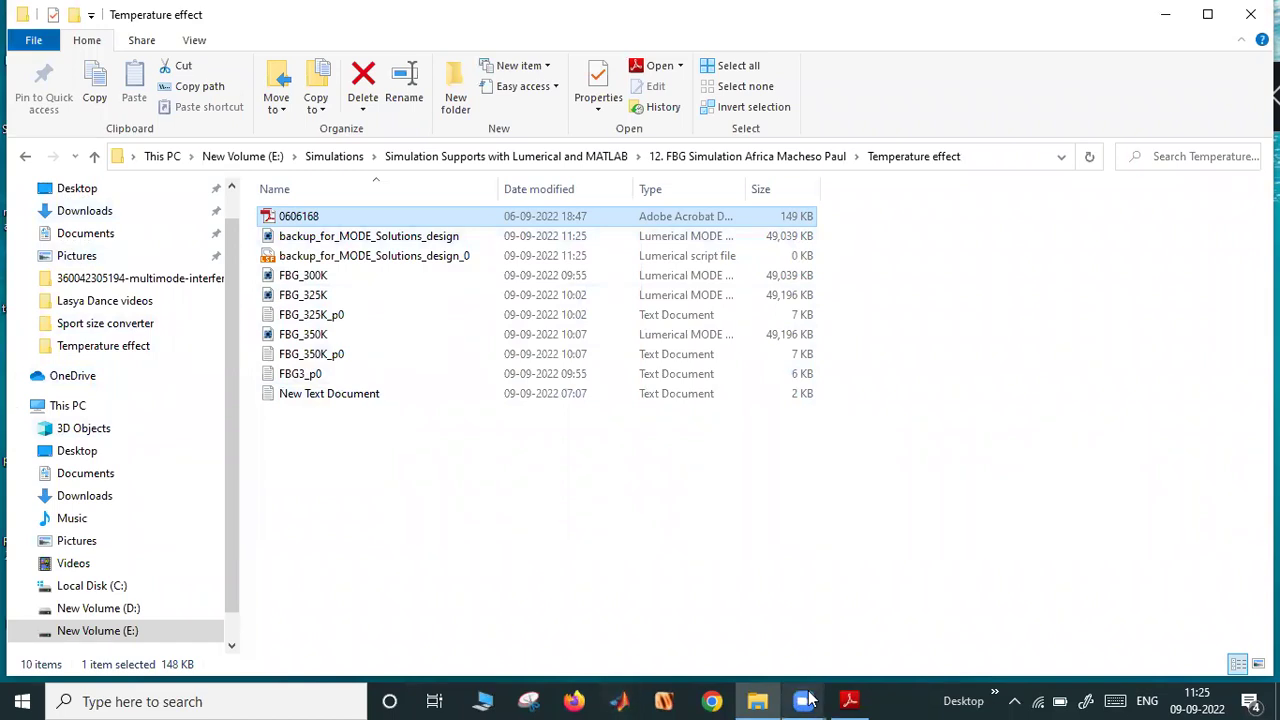
left_click(332, 279)
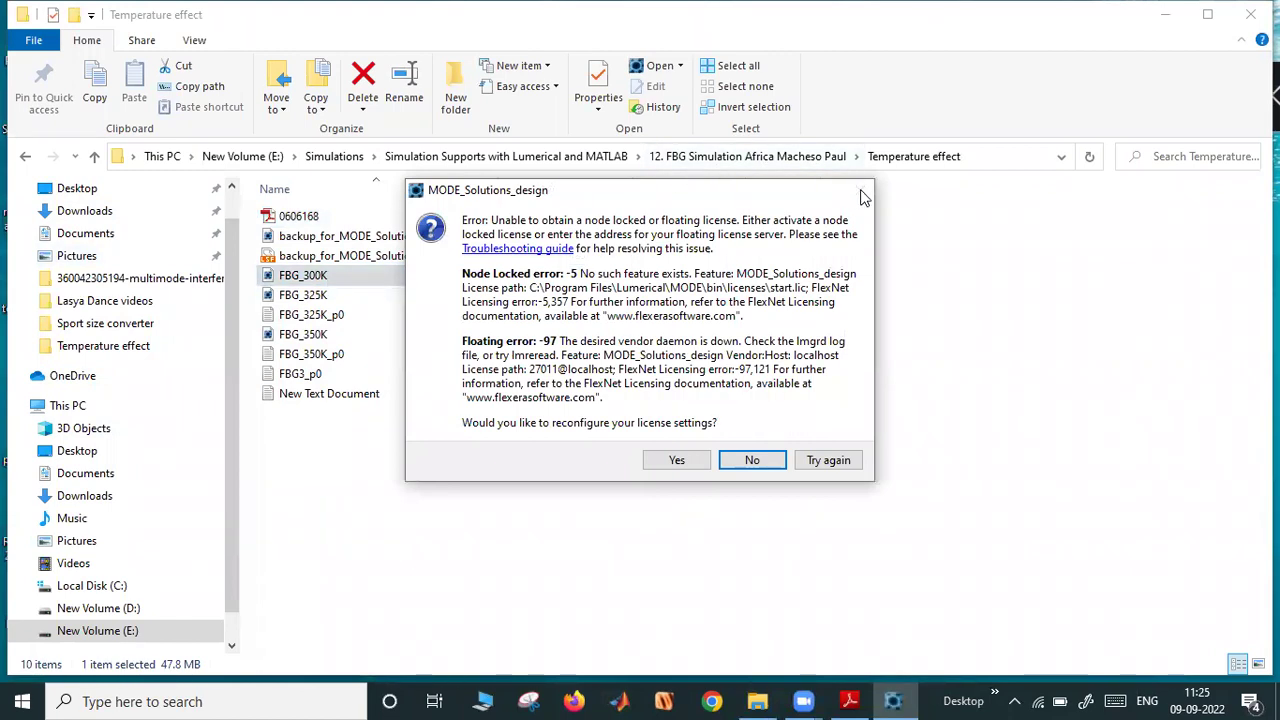
left_click(752, 462)
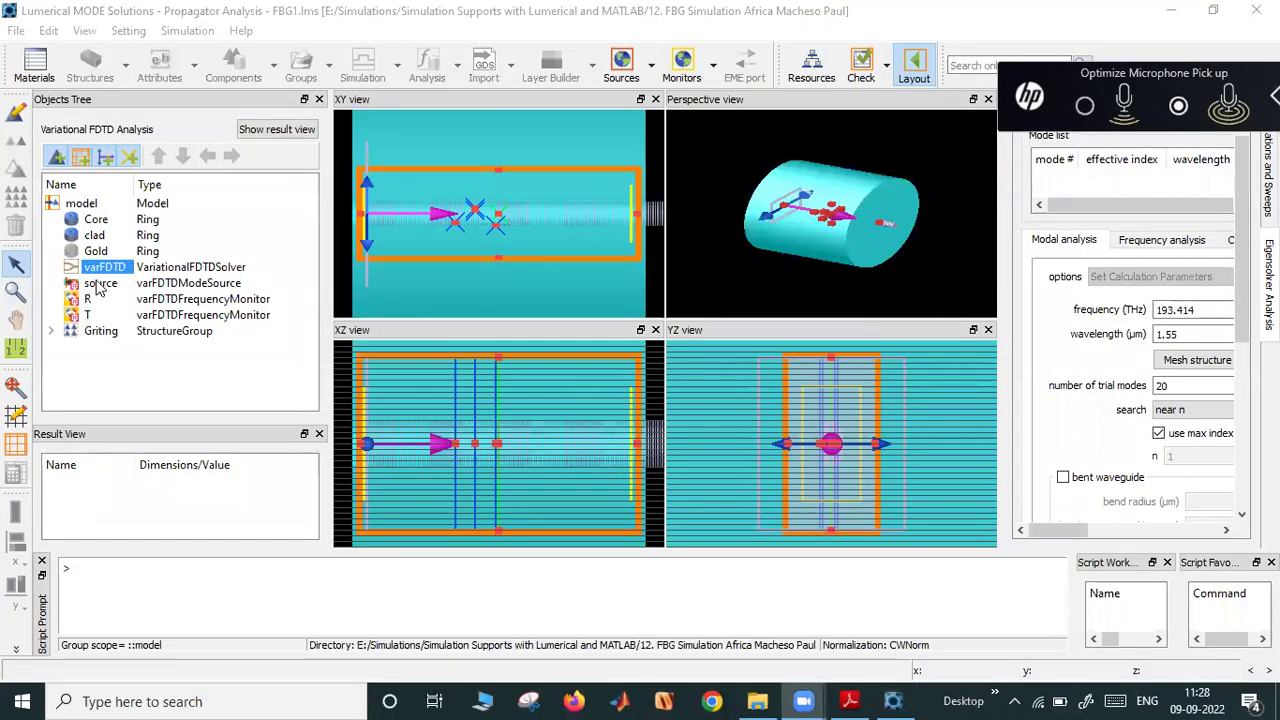
Open the FBG_300K project from the Temperature effect folder in Lumerical MODE Solutions
left_click(17, 33)
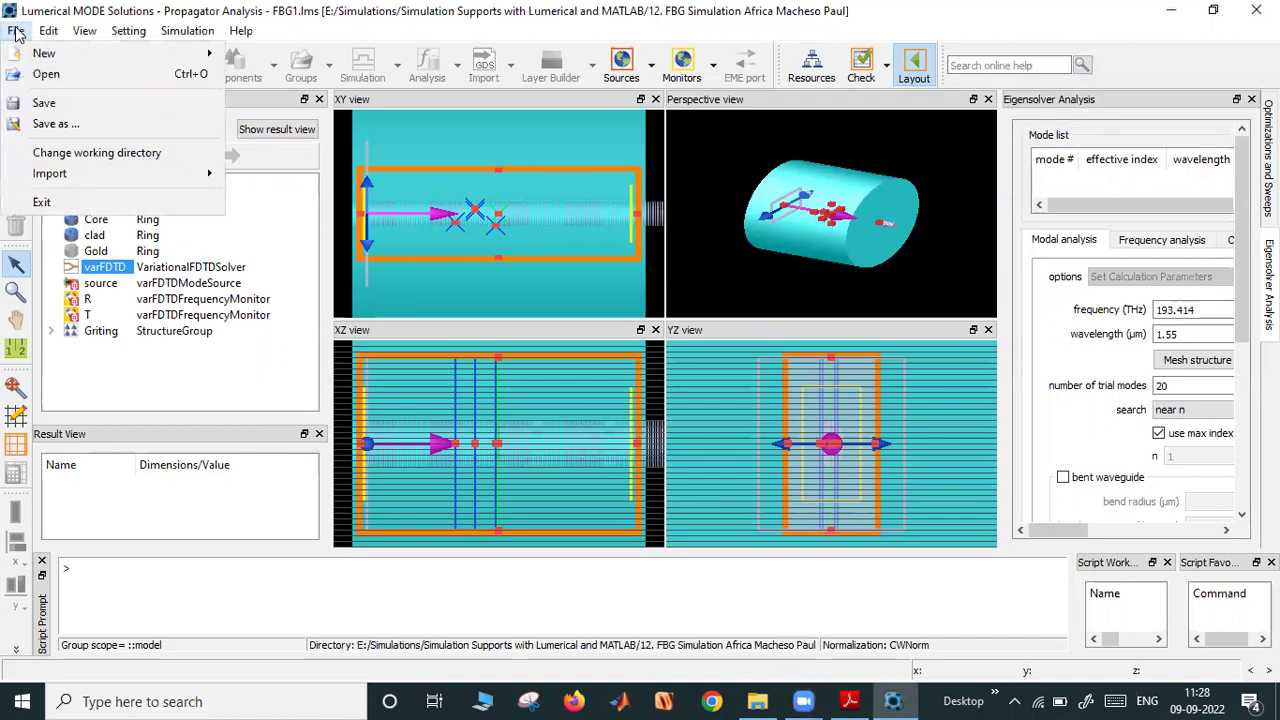
left_click(66, 75)
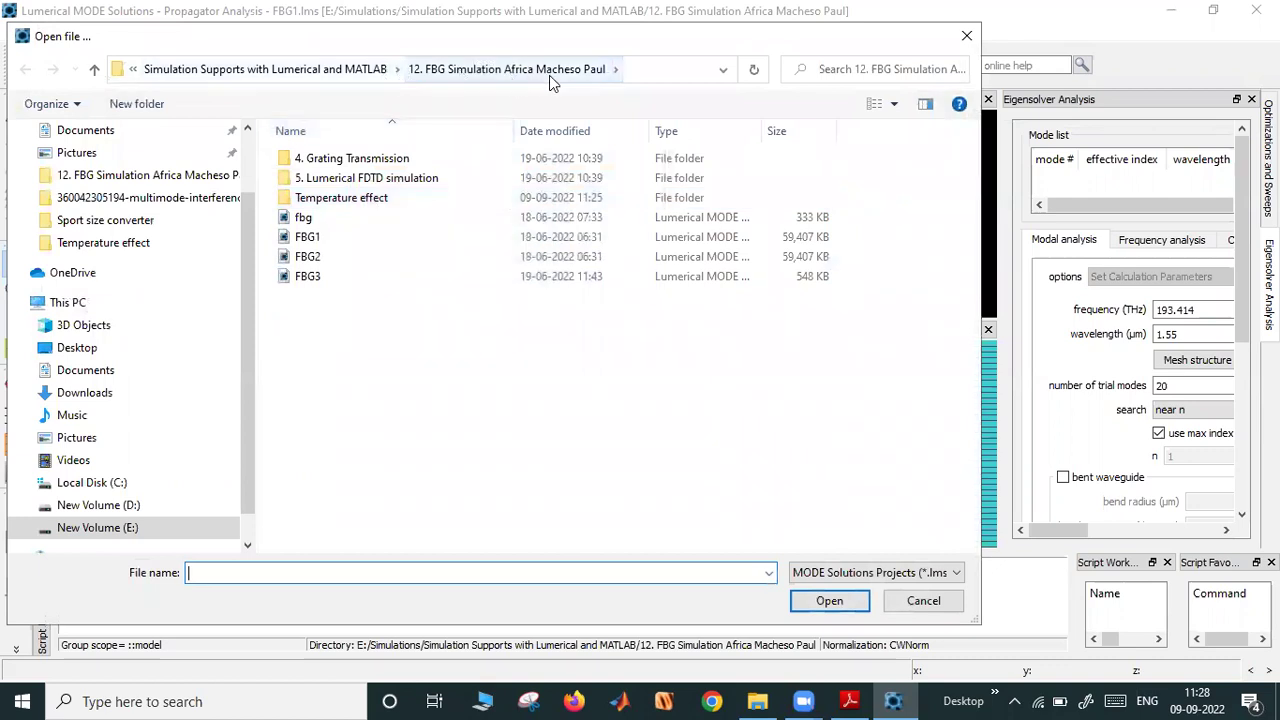
double_click(362, 203)
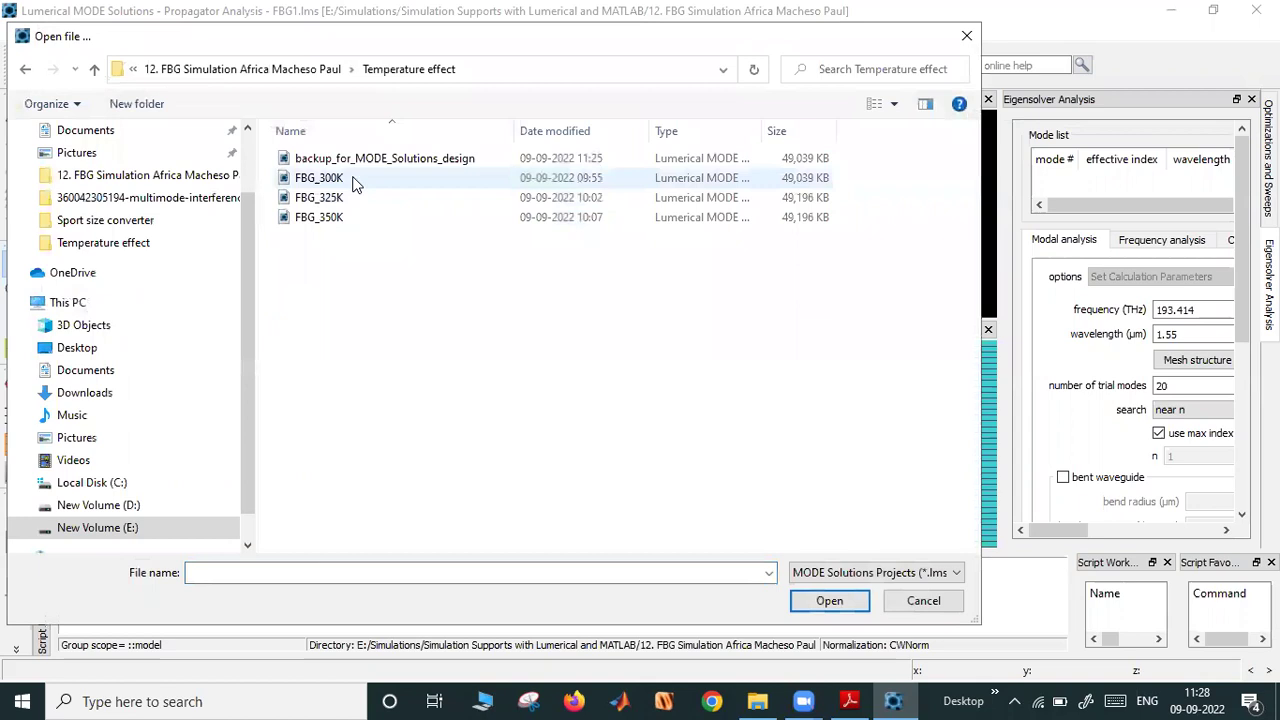
double_click(352, 183)
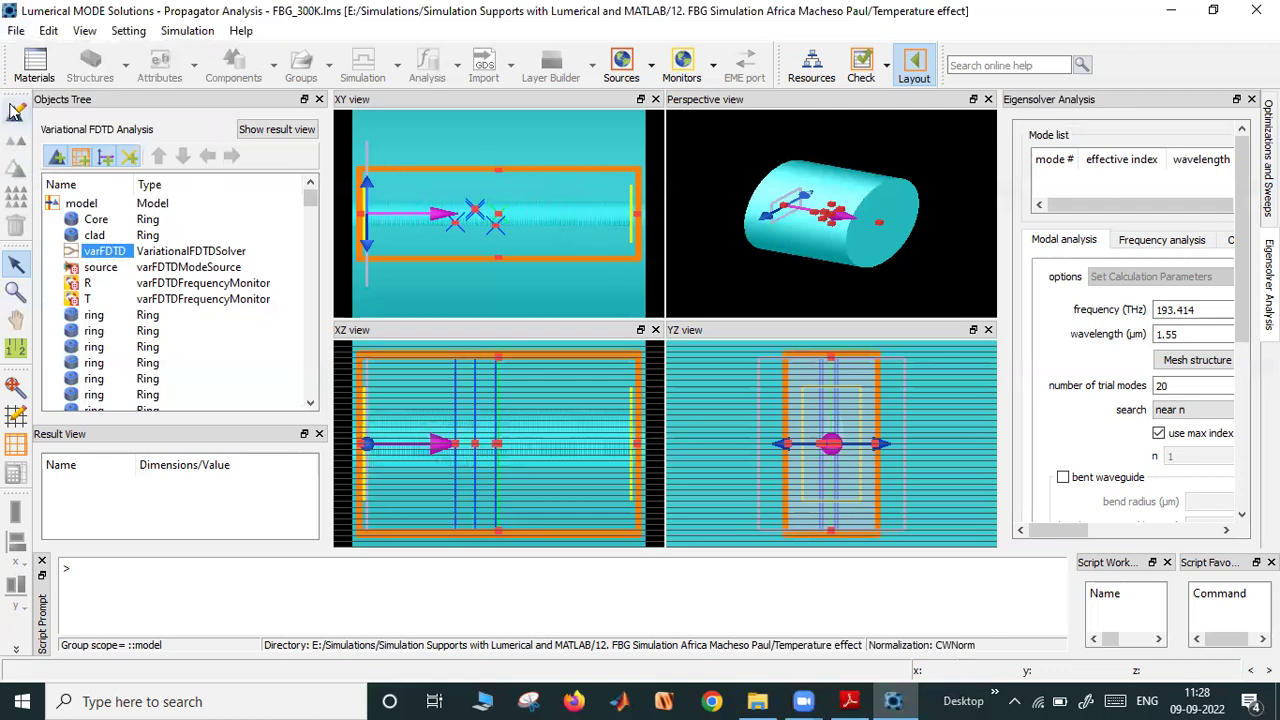
Open the varFDTD solver's properties and check its simulation time, mesh settings, geometry and effective index settings
left_click(16, 112)
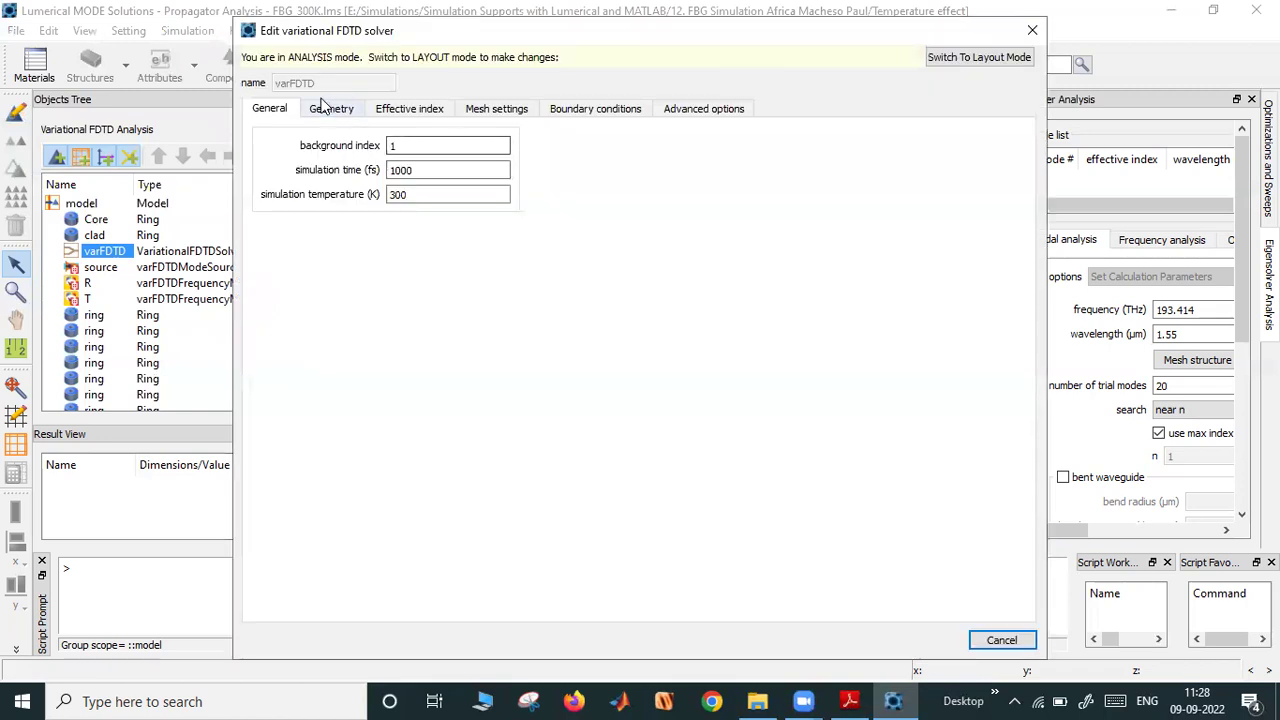
left_click_drag(421, 171, 333, 170)
left_click(429, 170)
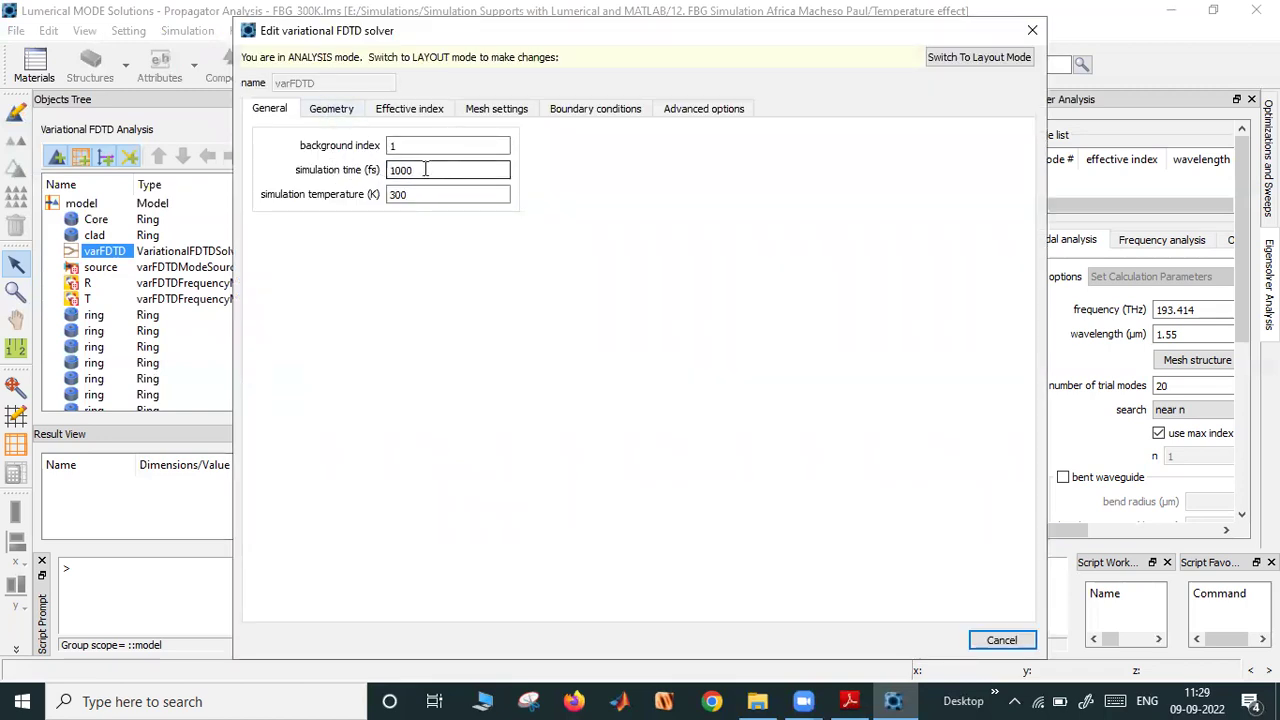
left_click(505, 111)
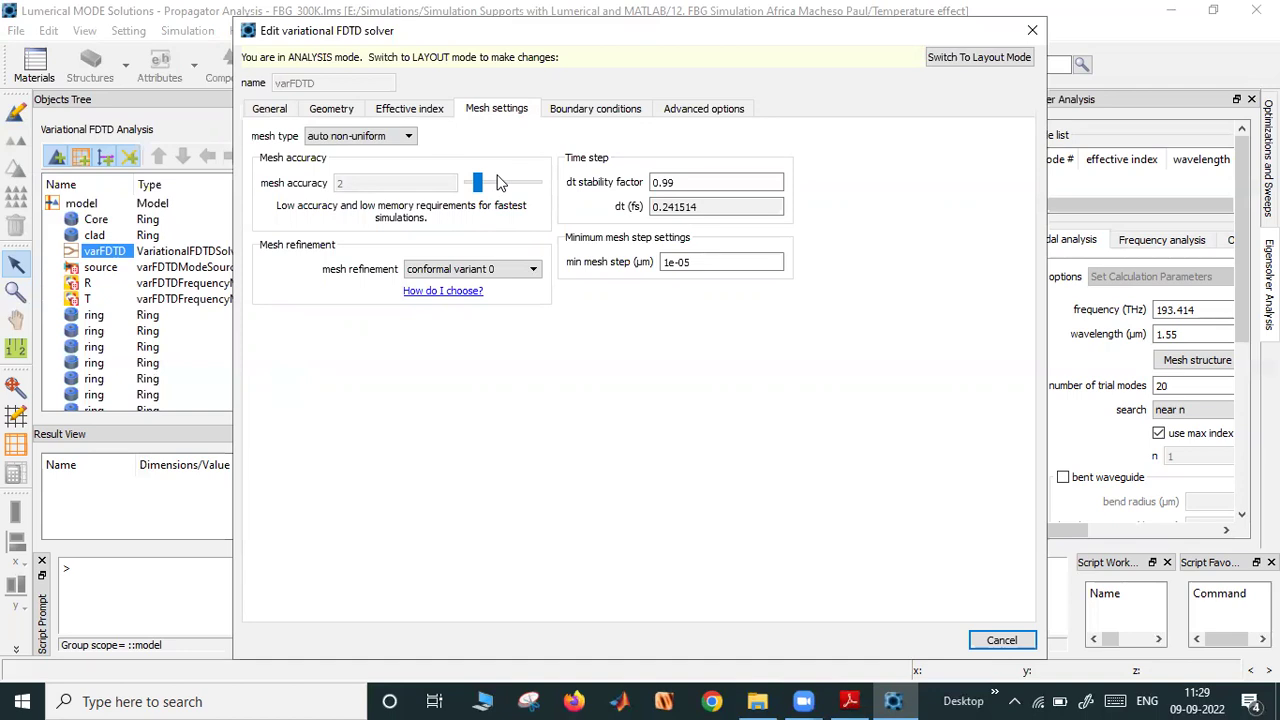
left_click(338, 111)
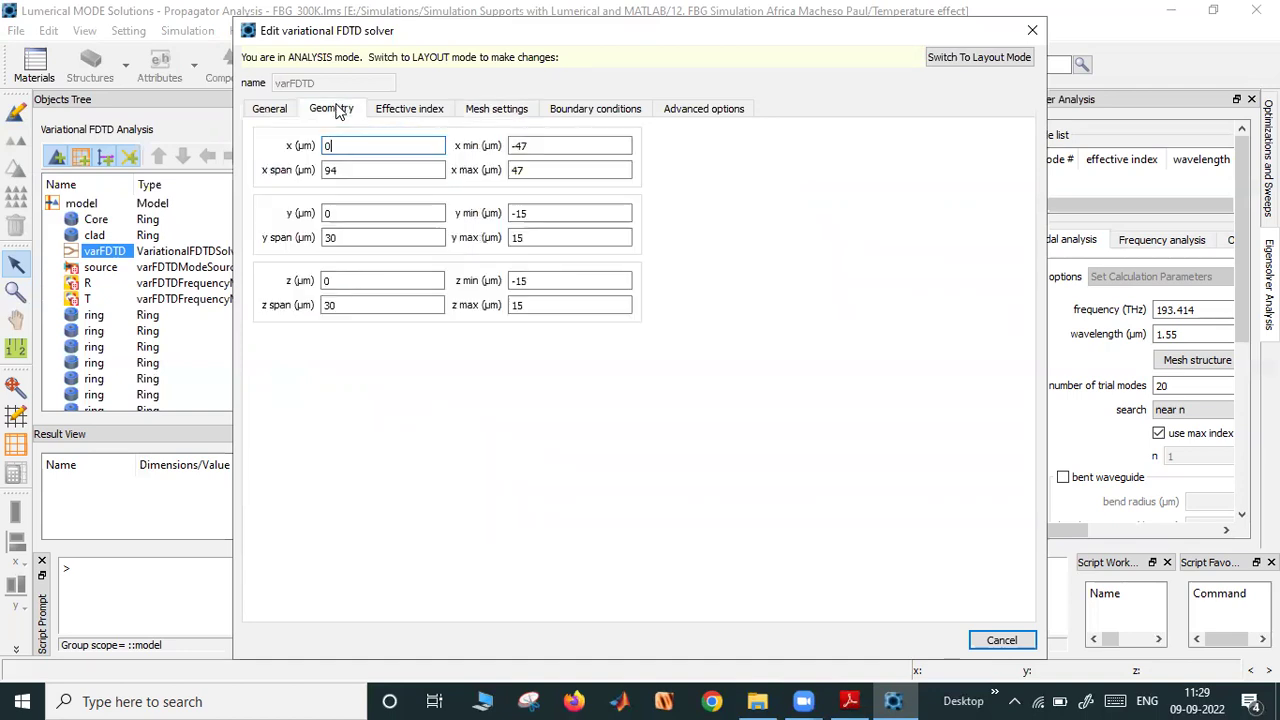
left_click(424, 109)
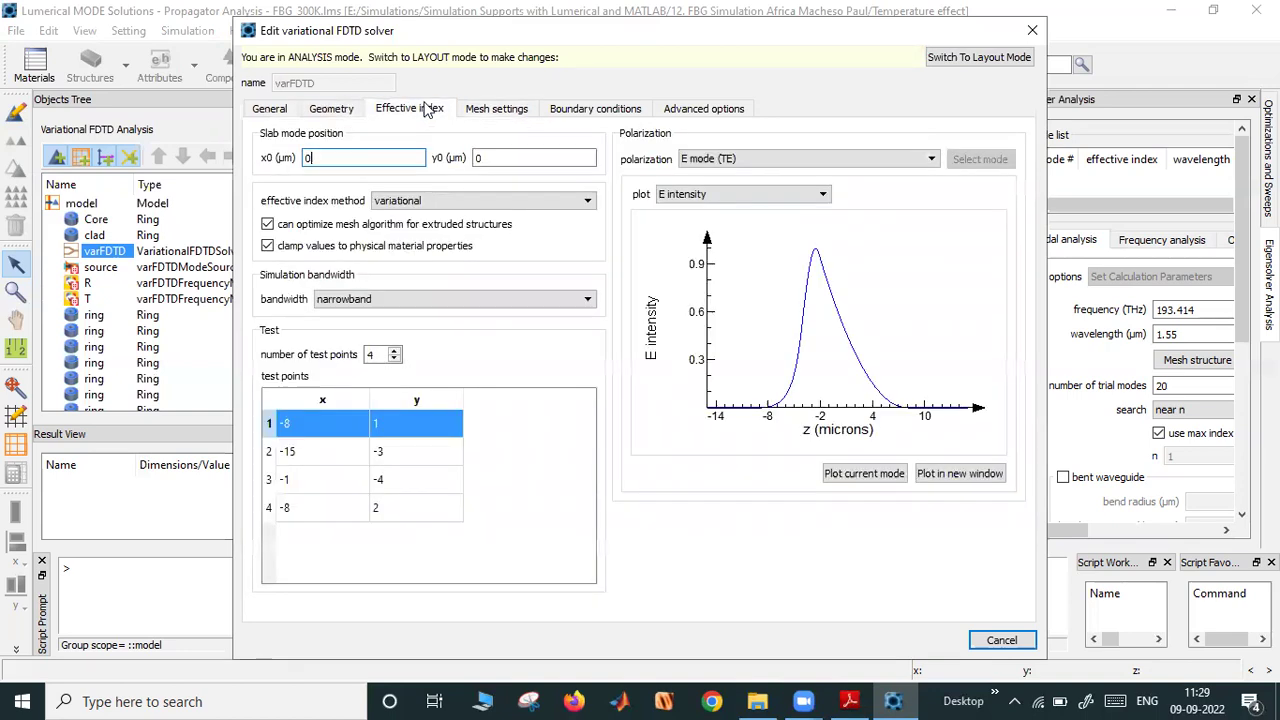
left_click(280, 105)
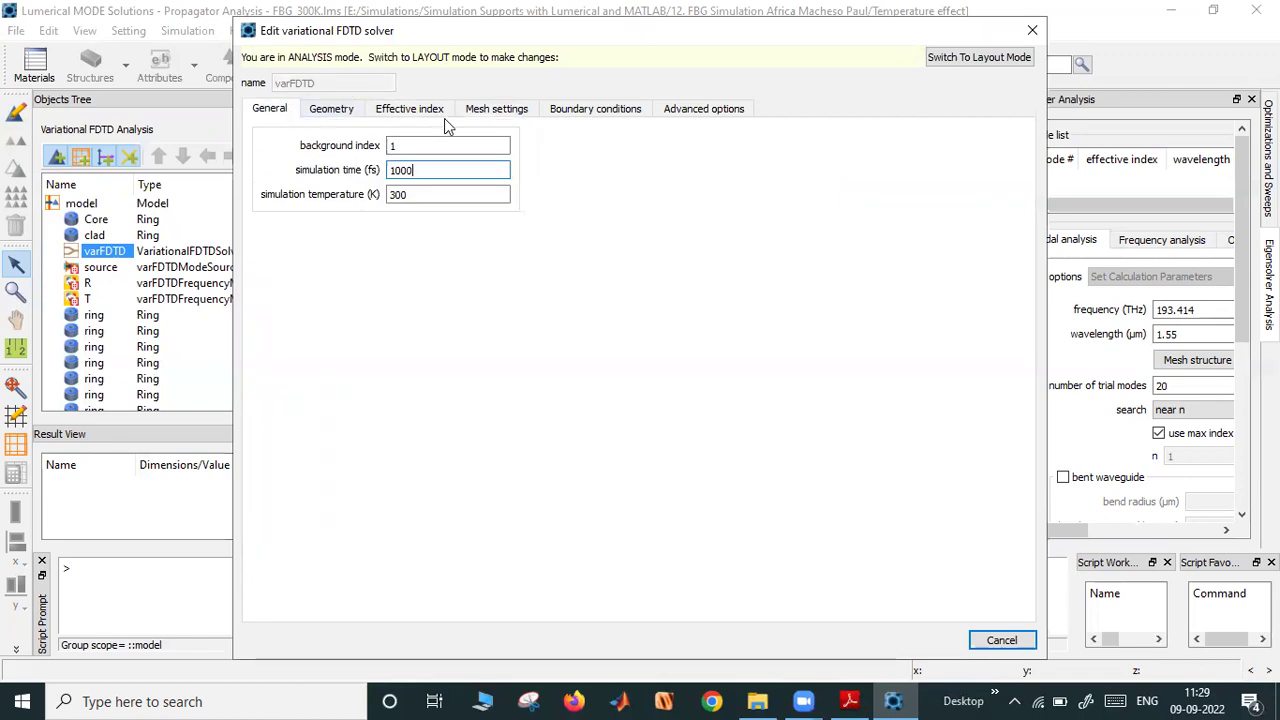
Check the varFDTD solver region's x, y and z spans, and close its properties without changes
left_click(331, 108)
left_click_drag(345, 170, 277, 172)
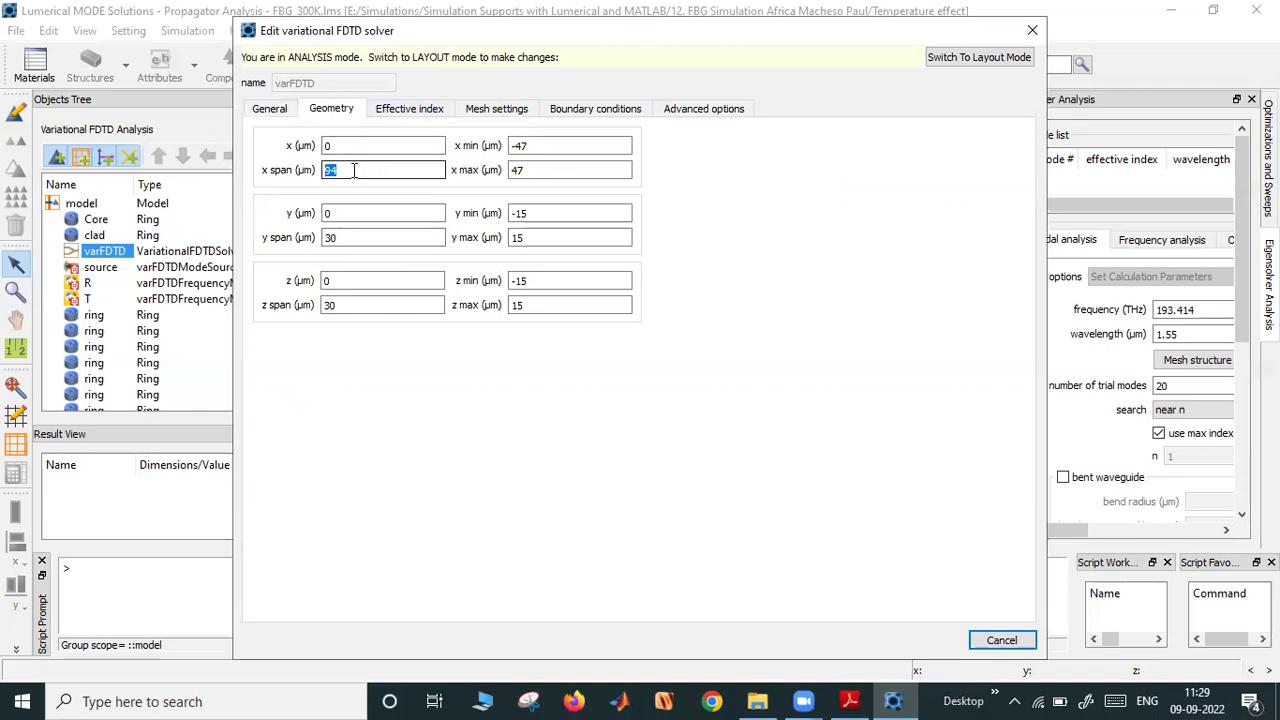
left_click(337, 238)
double_click(337, 238)
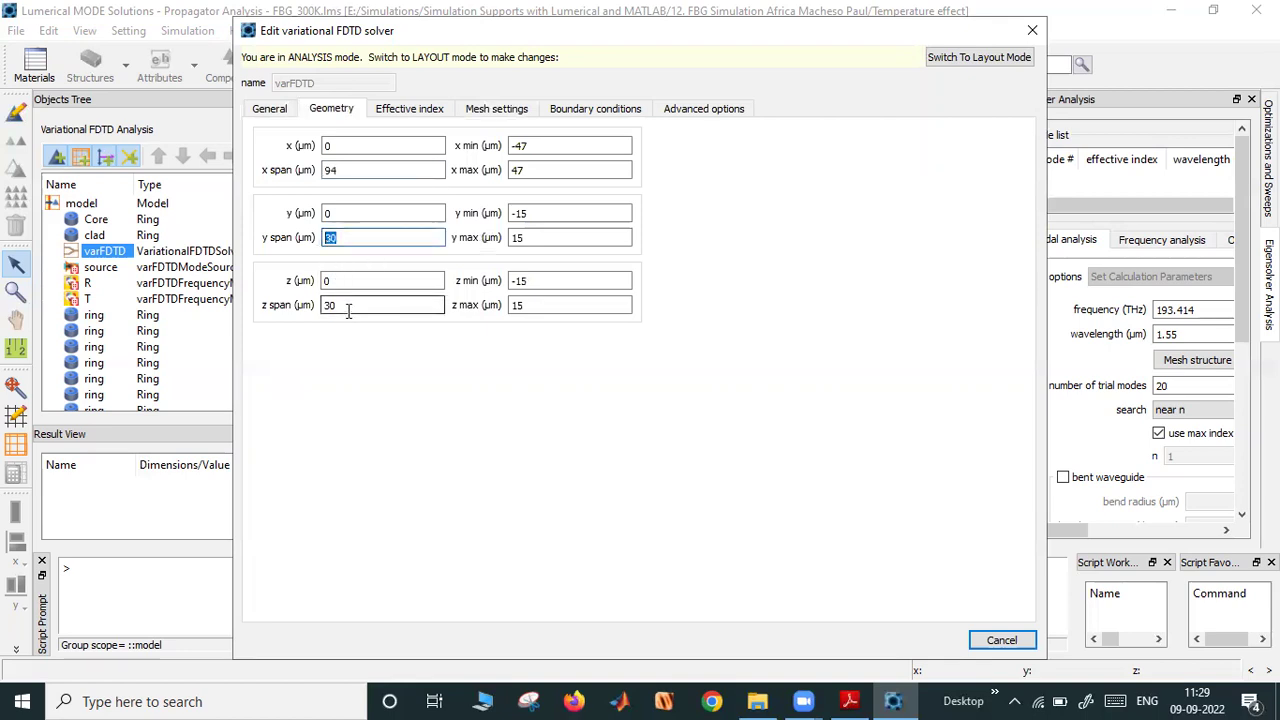
double_click(327, 306)
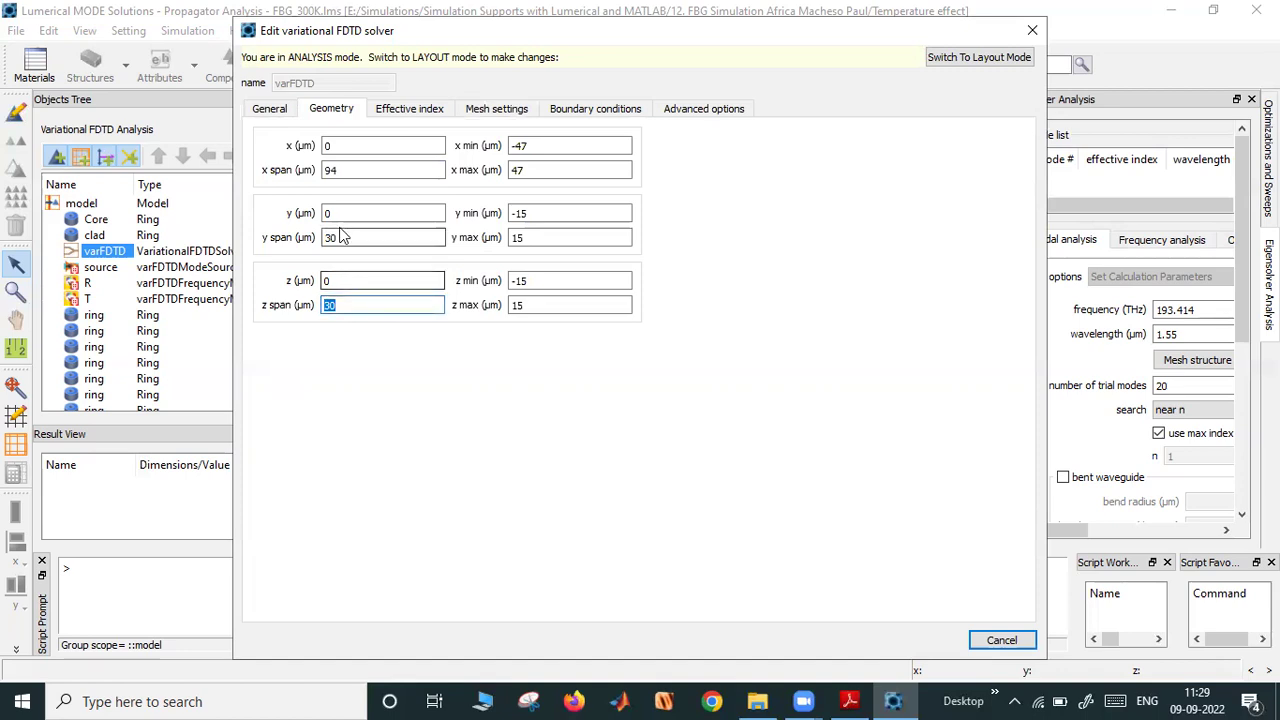
left_click(346, 307)
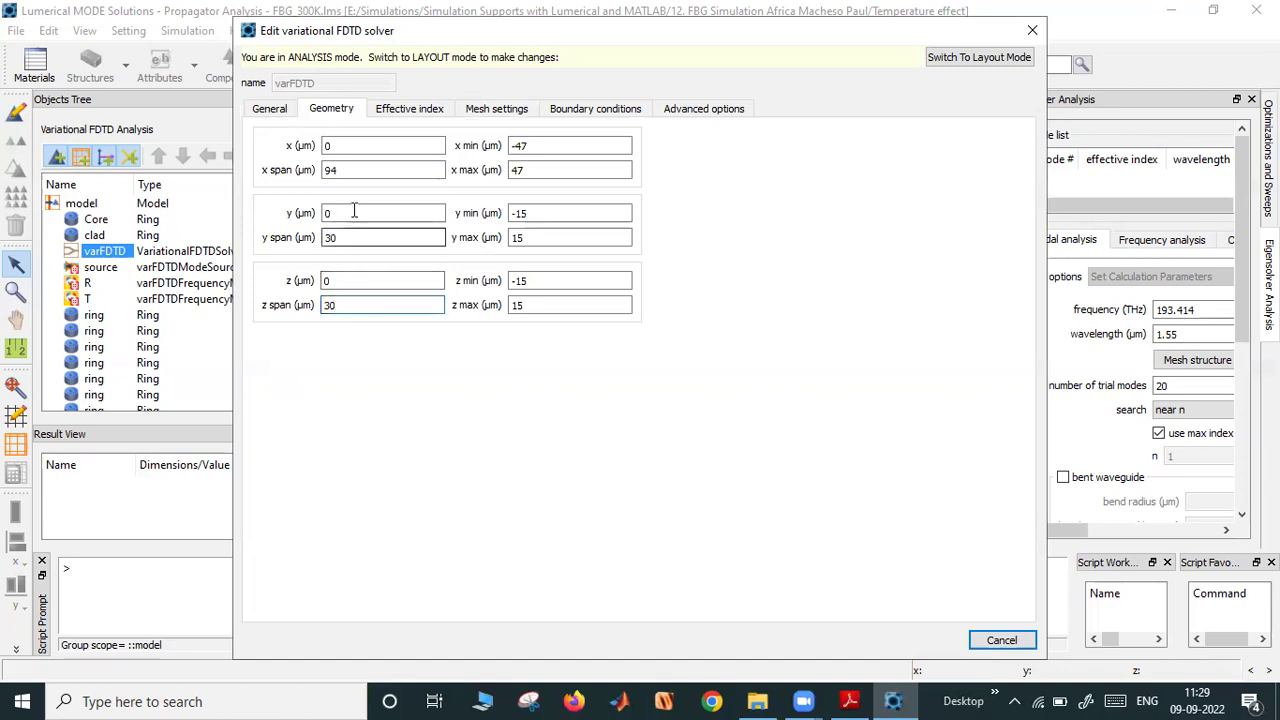
left_click(990, 640)
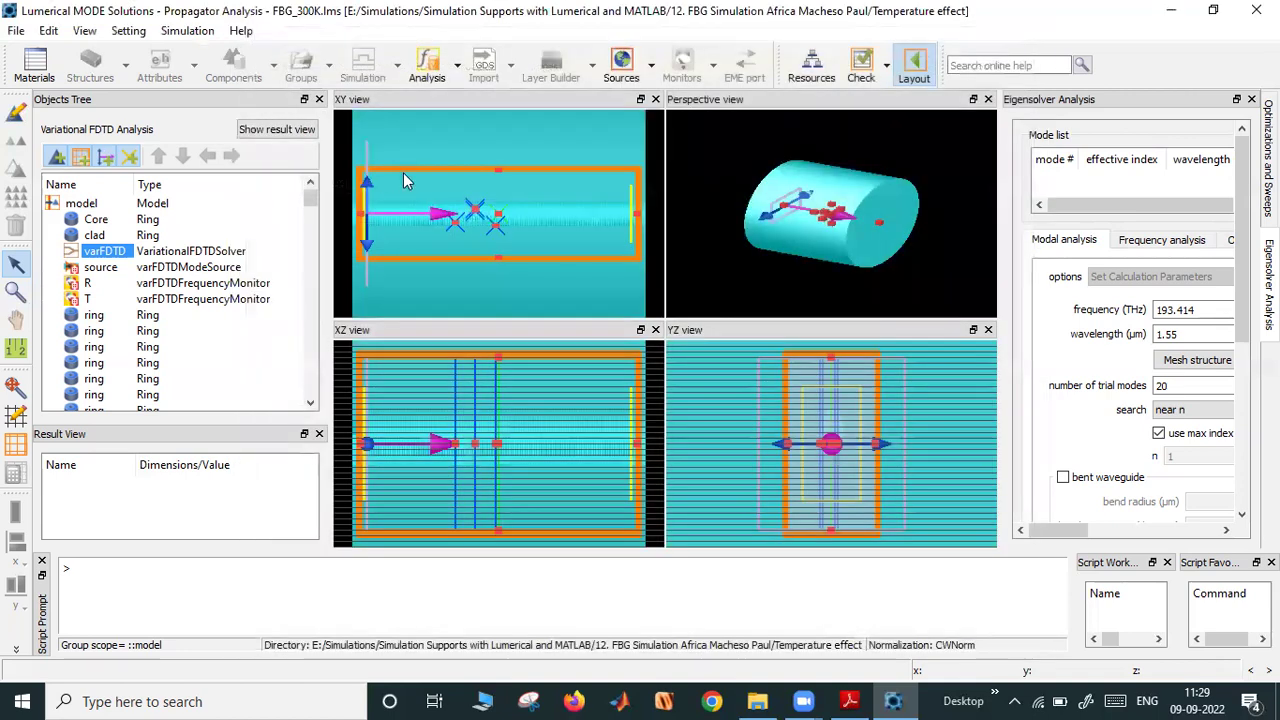
Check the mode source's injection axis, direction, x position and y span, and close its properties without changes
scroll(385, 200, "up", 2)
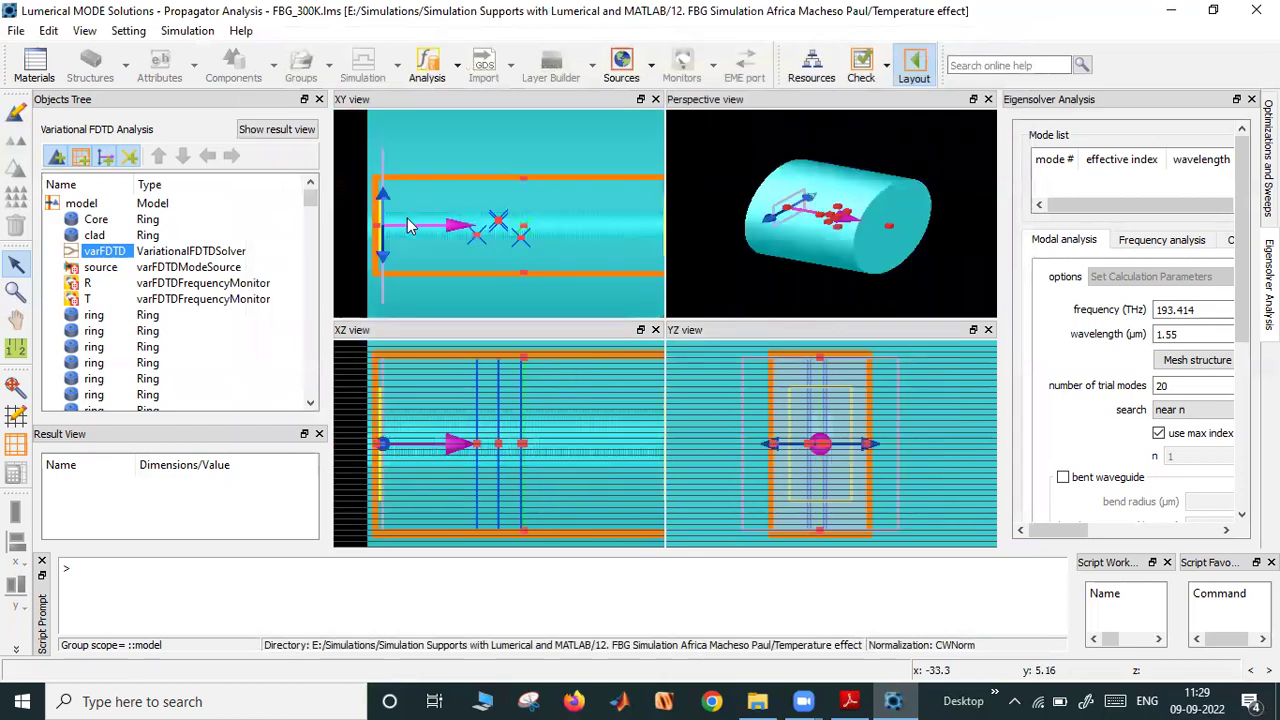
scroll(420, 200, "down", 3)
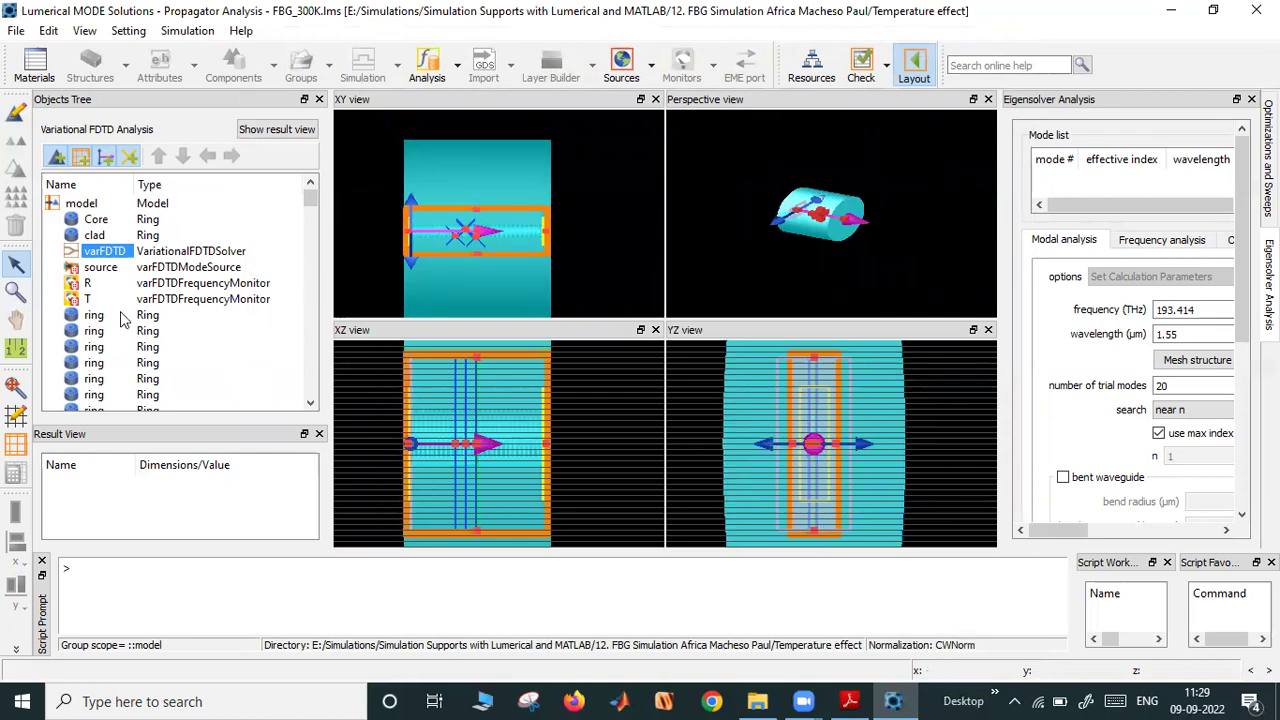
left_click(100, 267)
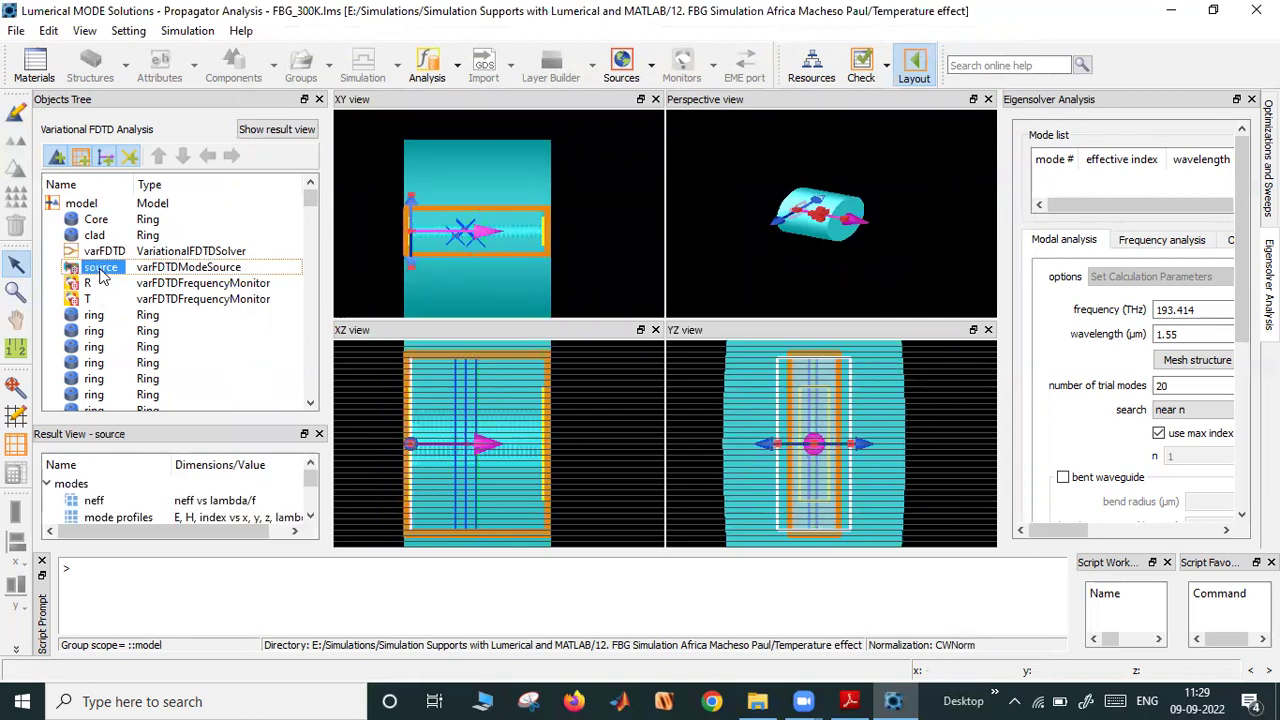
left_click(16, 112)
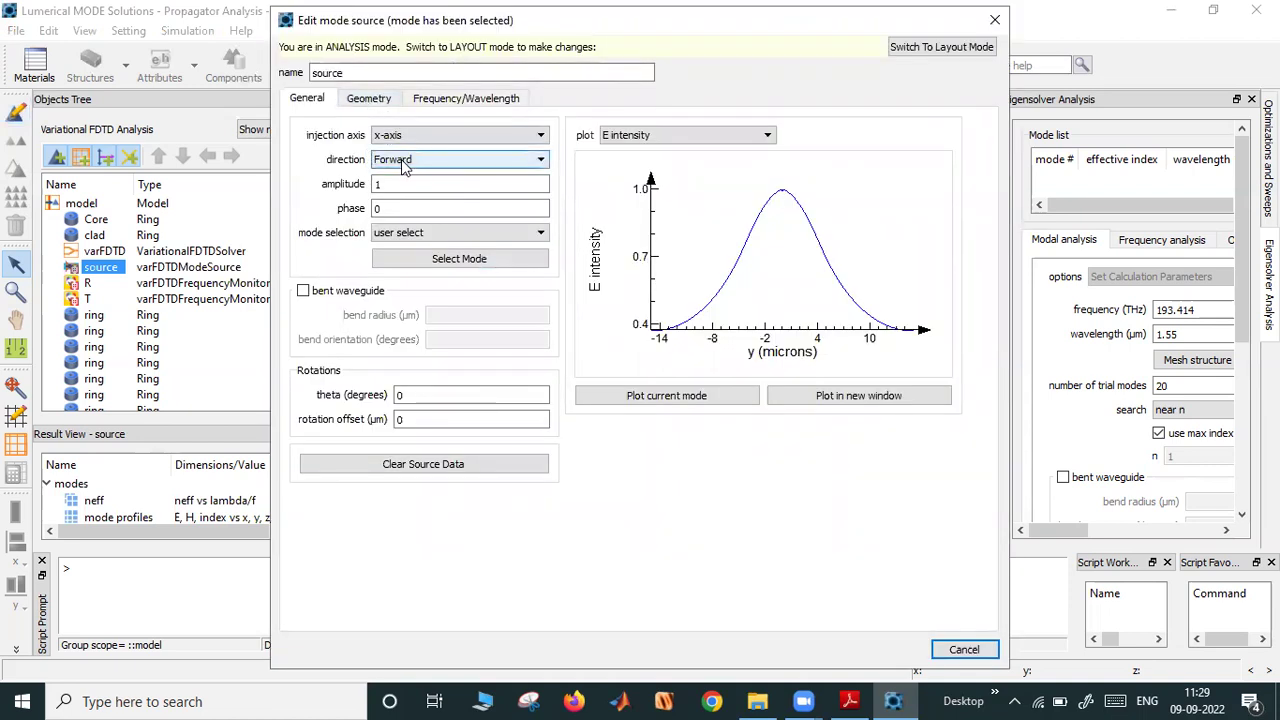
left_click(369, 98)
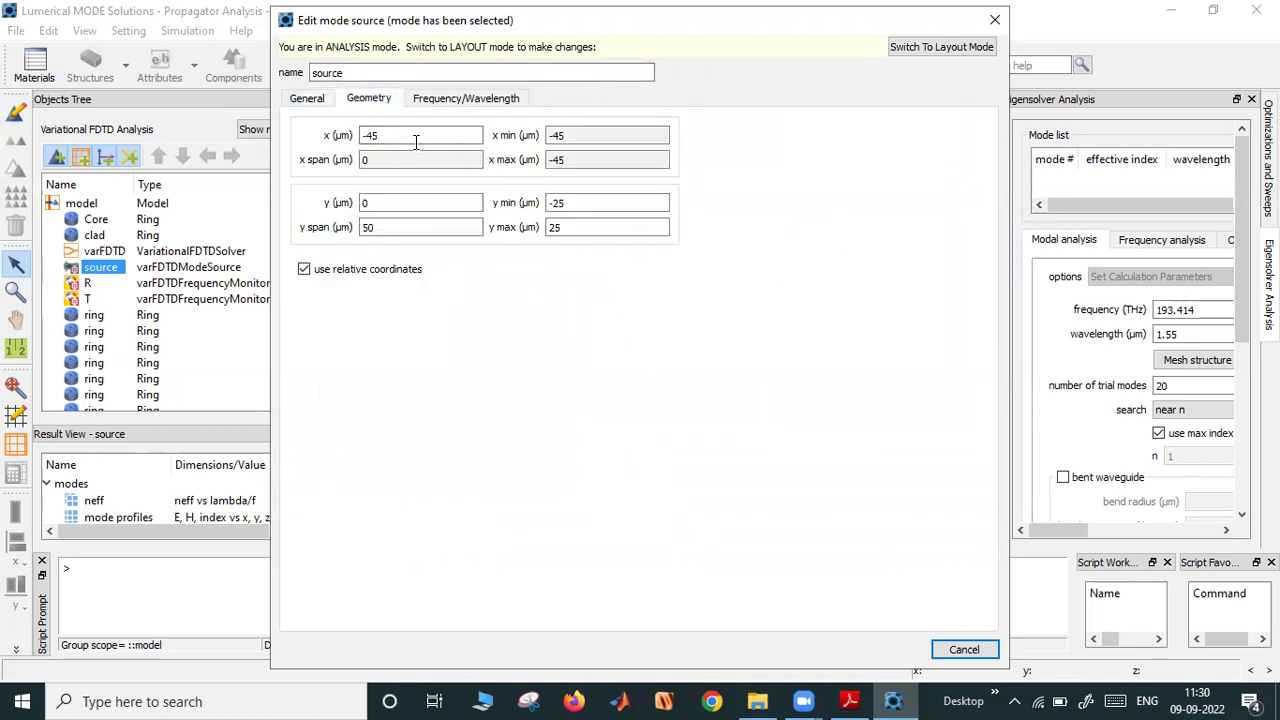
left_click(375, 227)
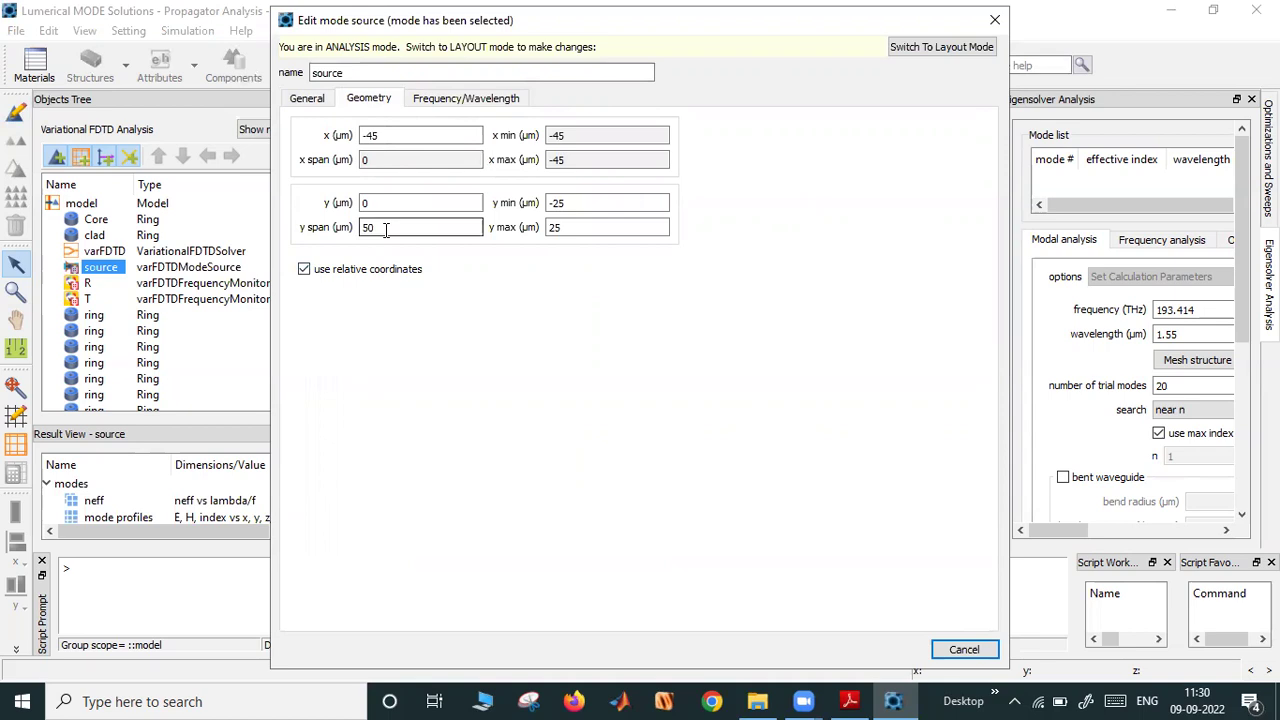
left_click(963, 649)
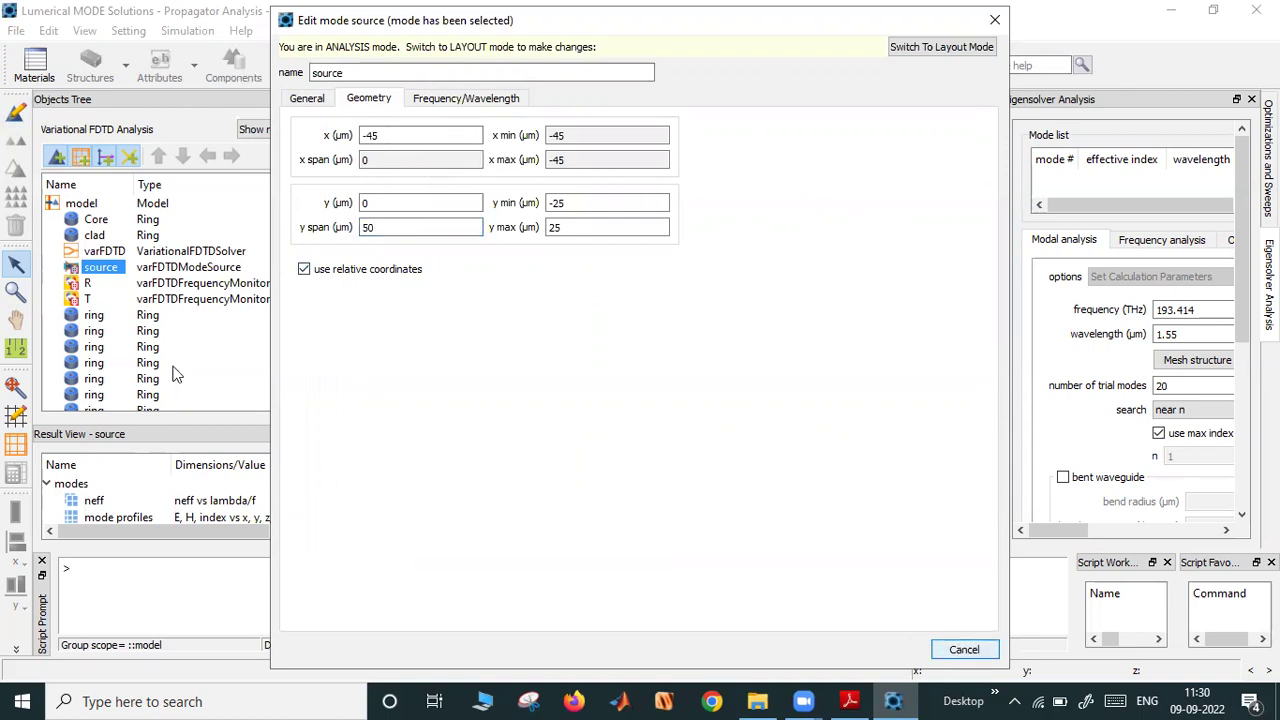
Select the R and T frequency monitors in turn and inspect where each sits relative to the source and grating
left_click(88, 284)
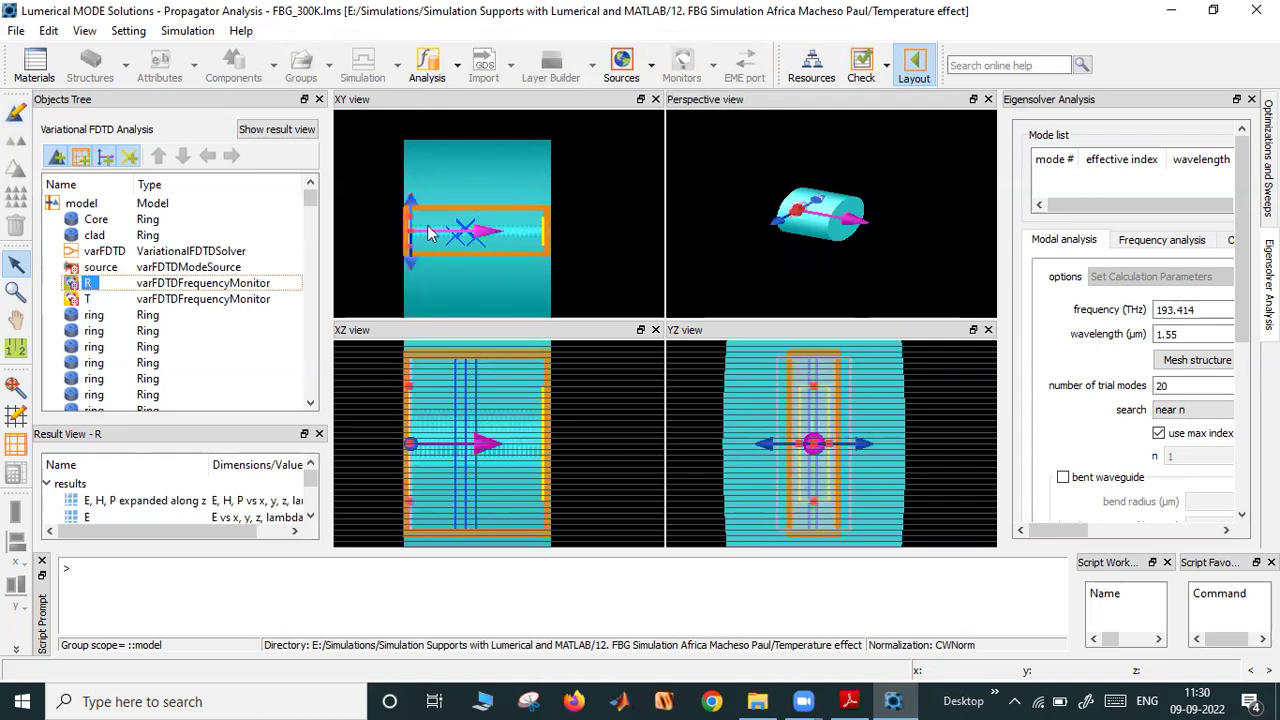
scroll(500, 219, "up", 3)
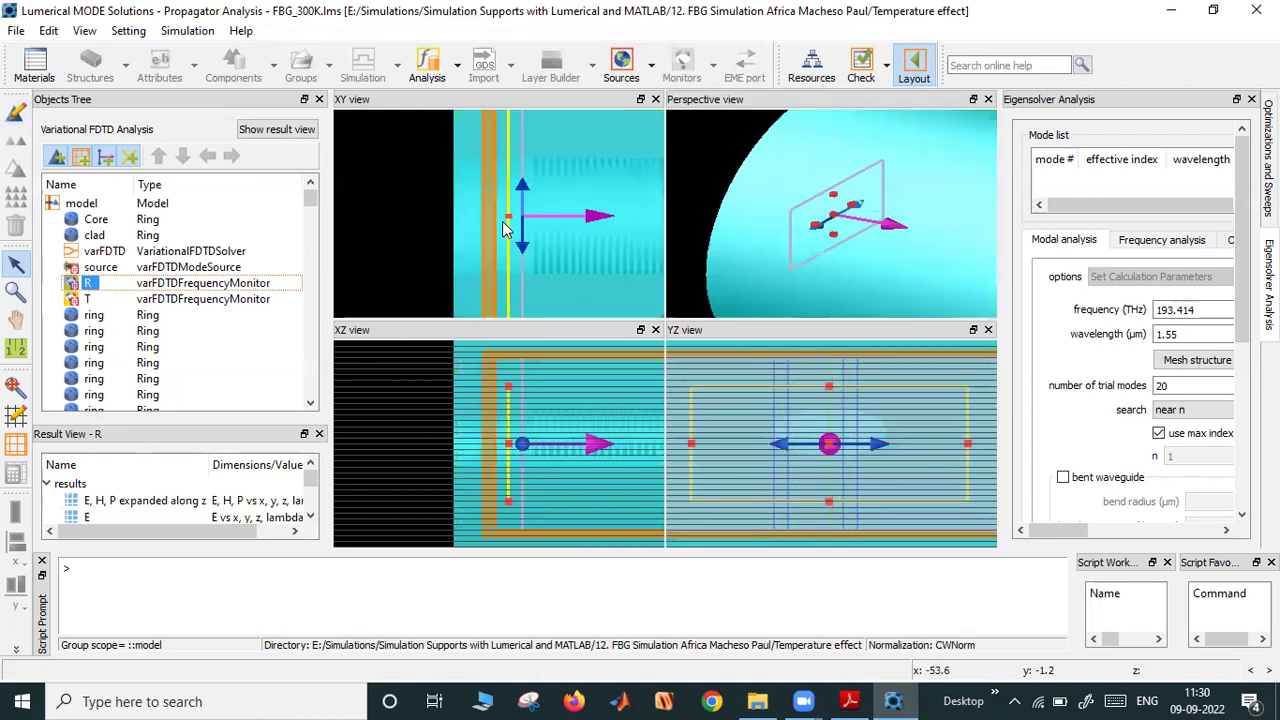
scroll(500, 219, "up", 1)
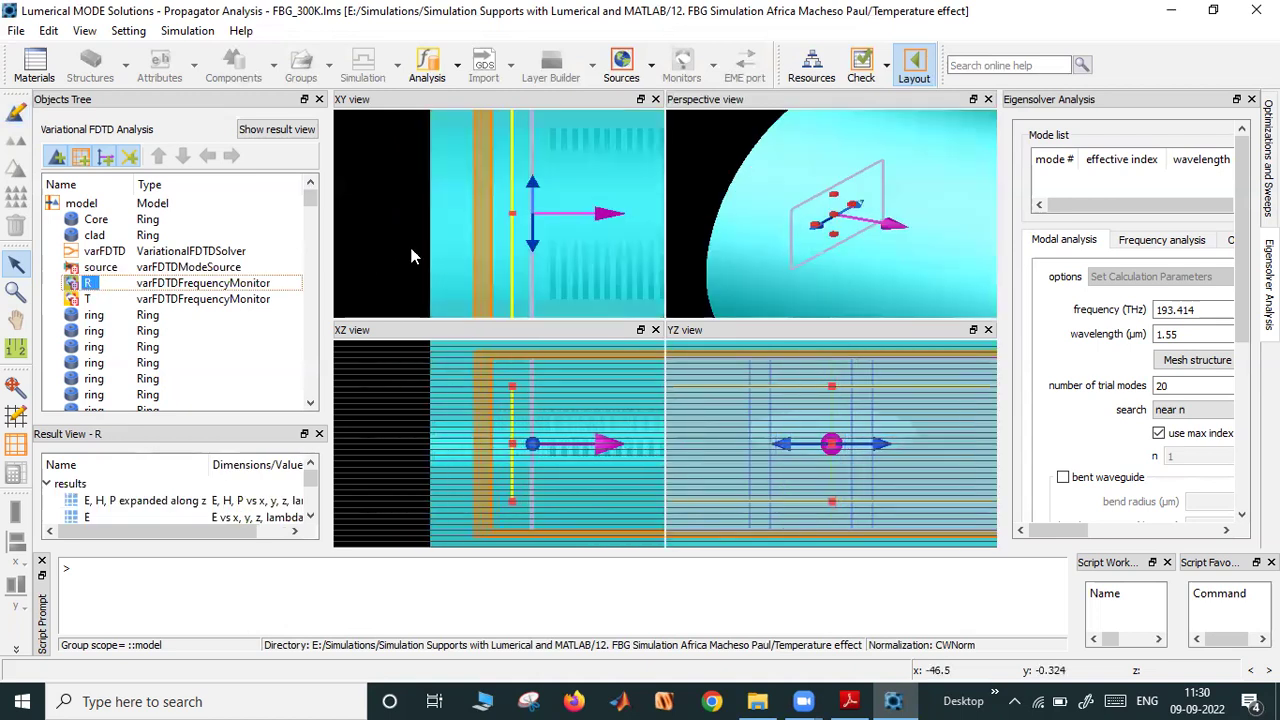
left_click(90, 300)
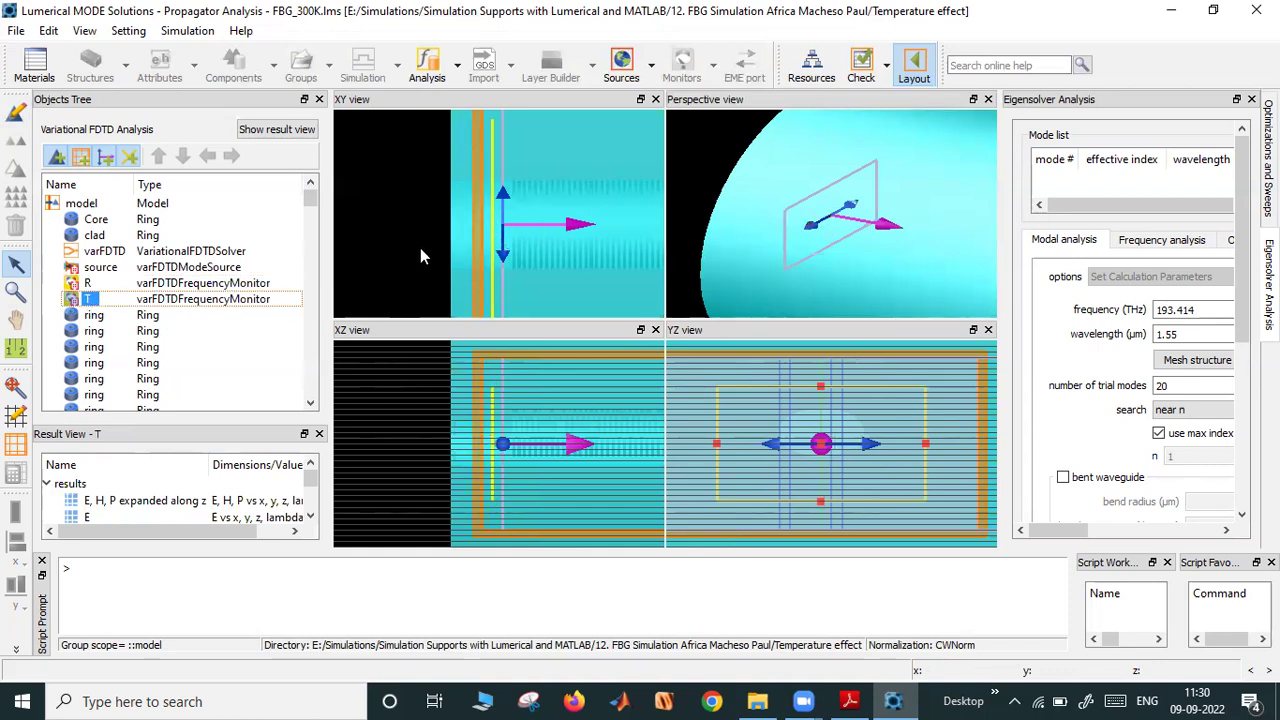
left_click(88, 296)
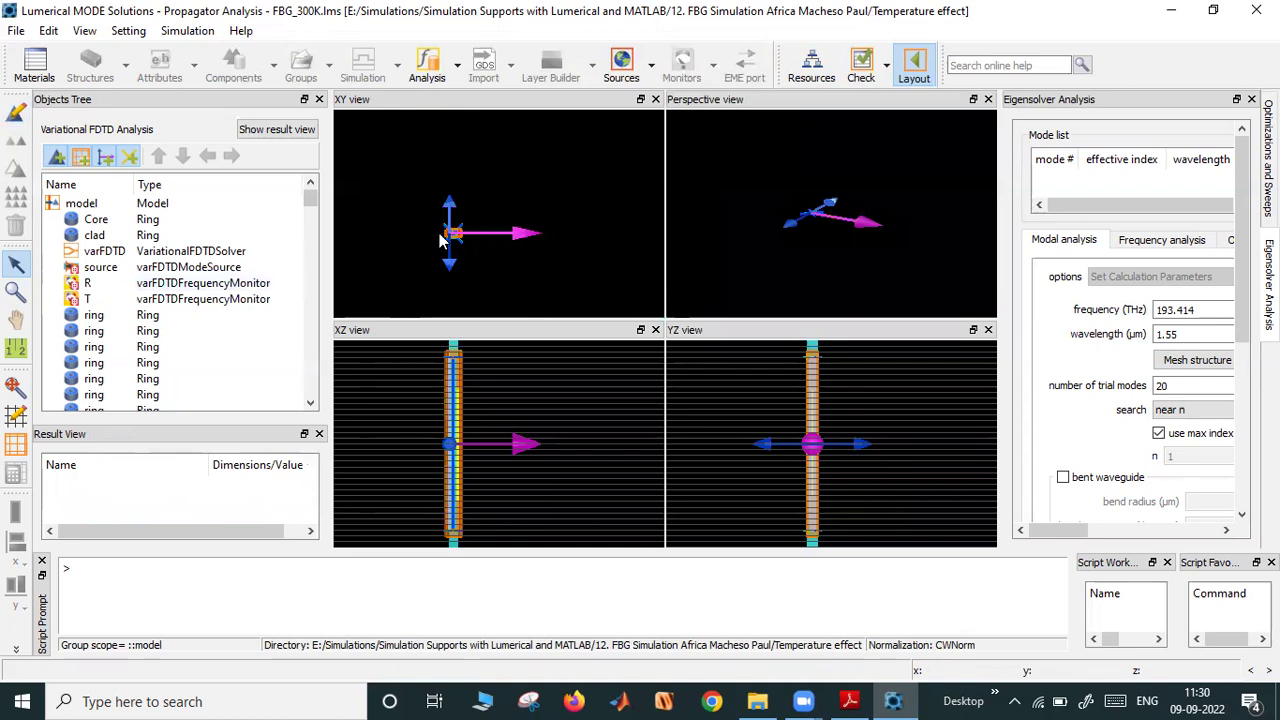
scroll(440, 247, "up", 3)
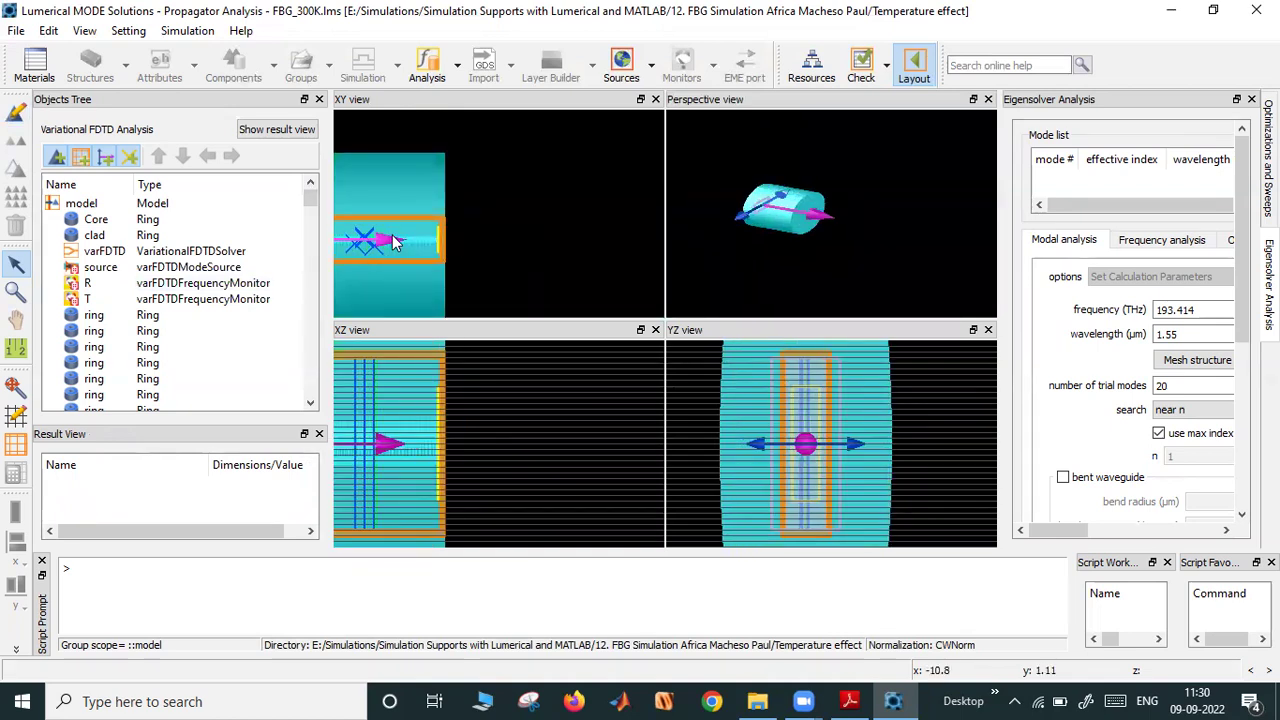
scroll(457, 240, "up", 2)
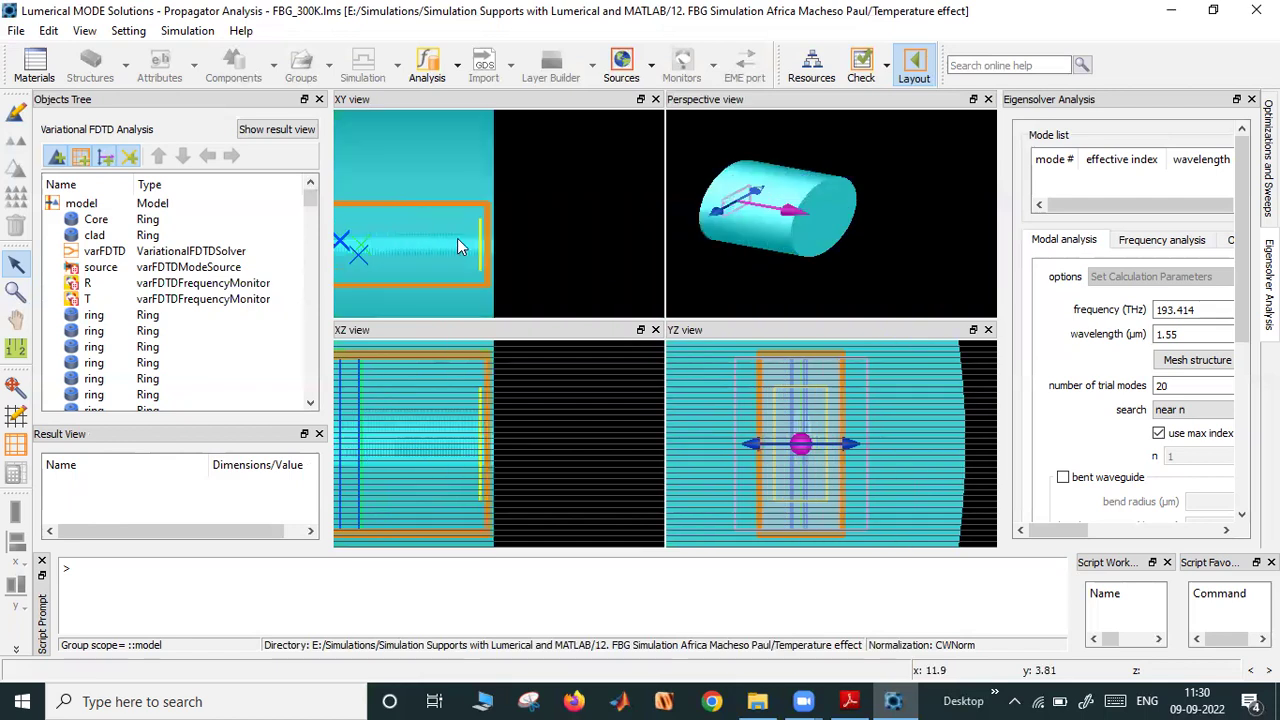
left_click(89, 300)
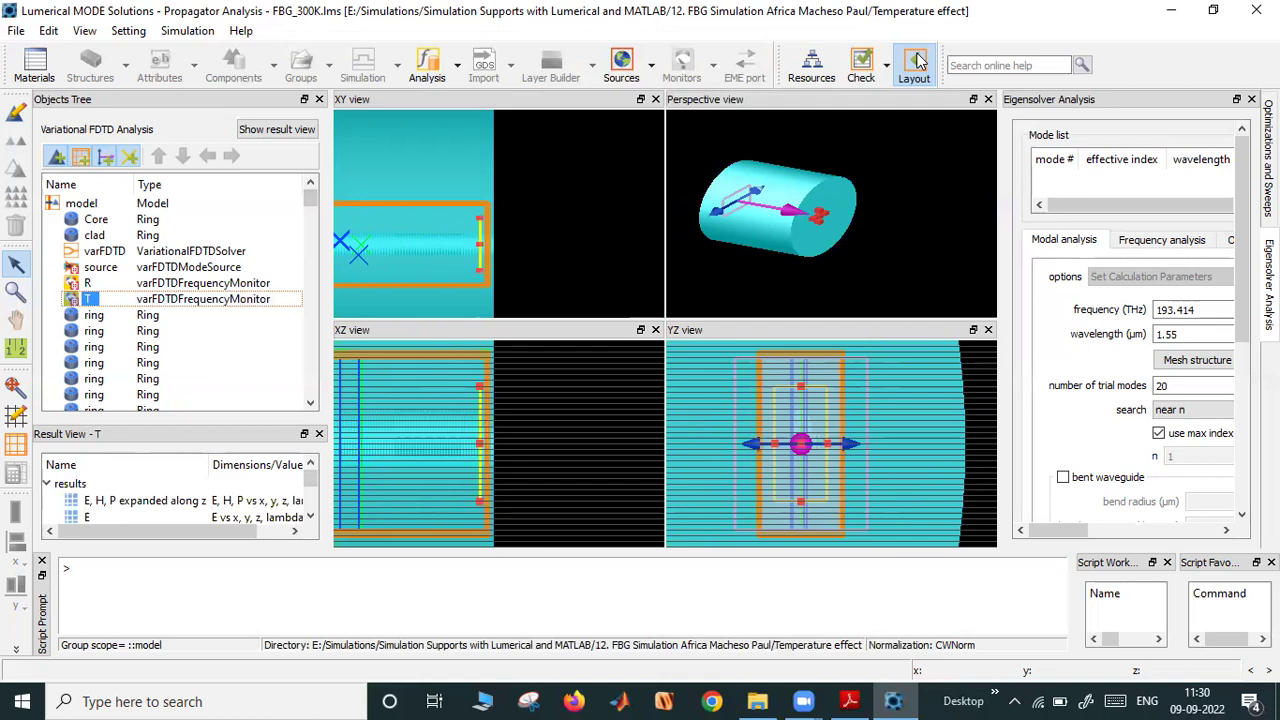
Visualize the T result of the R monitor and read the wavelength and value at the reflection dip
left_click(88, 286)
right_click(88, 286)
mouse_move(142, 323)
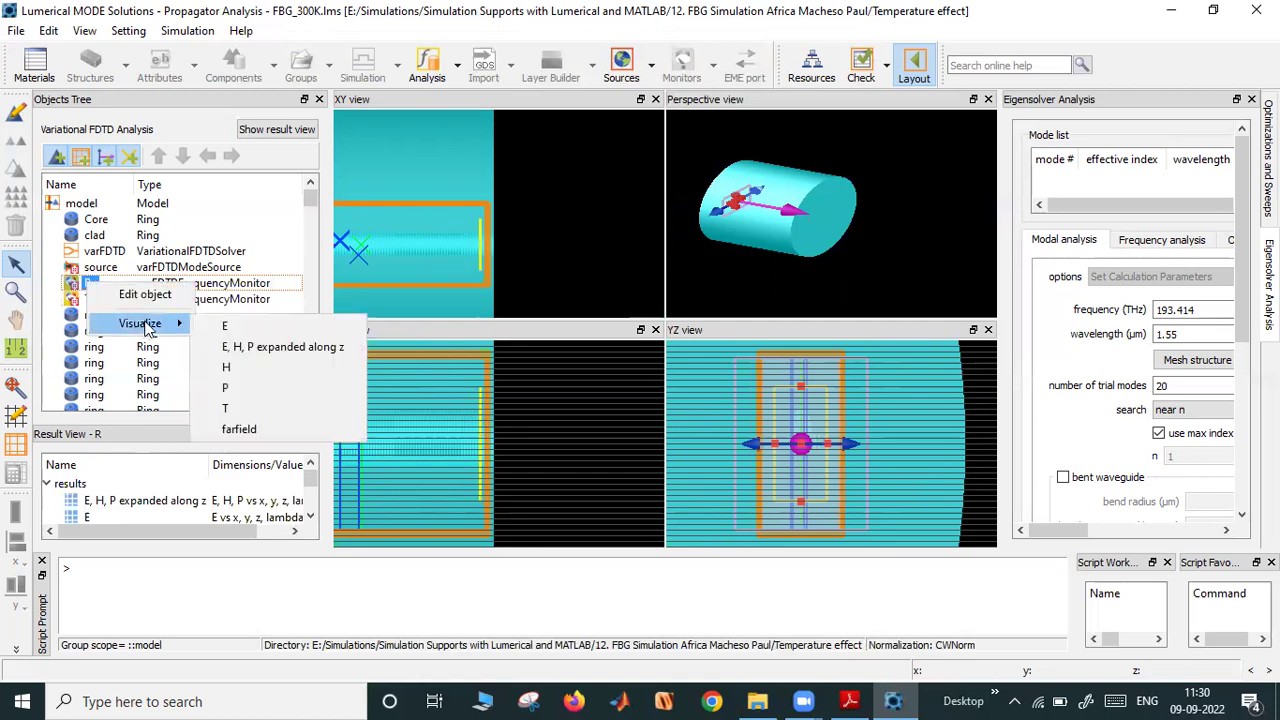
left_click(246, 409)
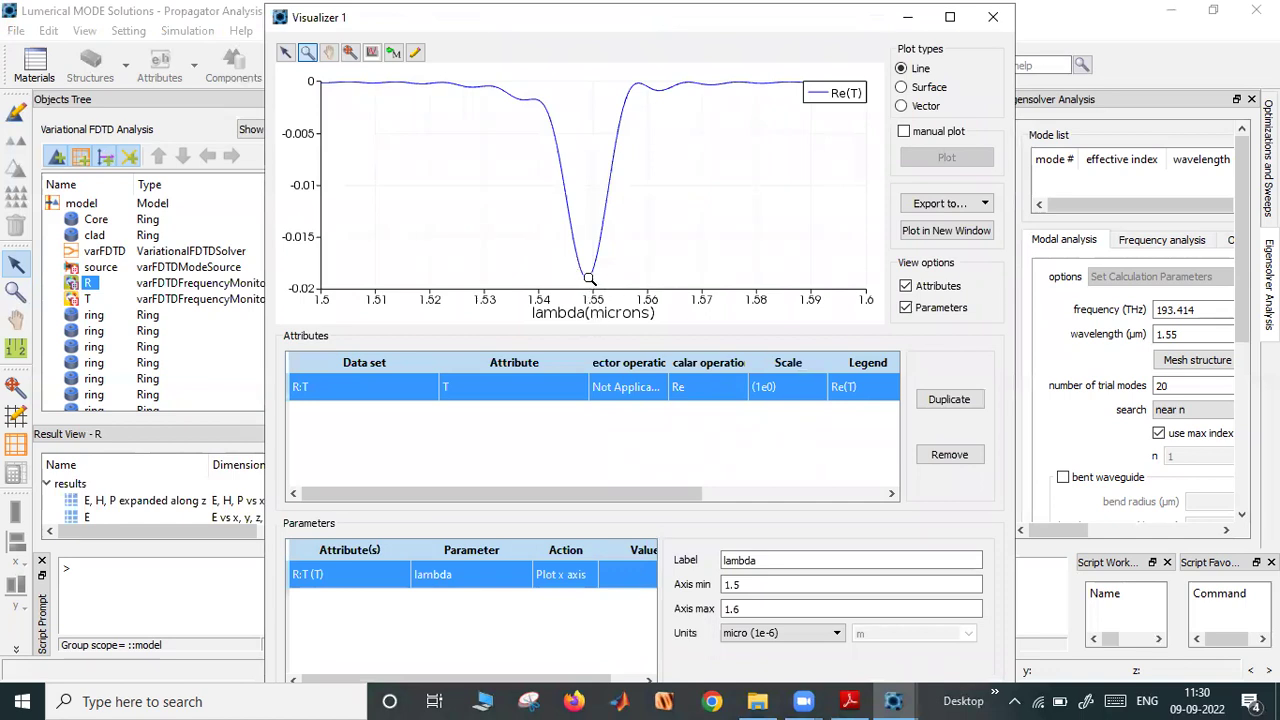
mouse_move(589, 277)
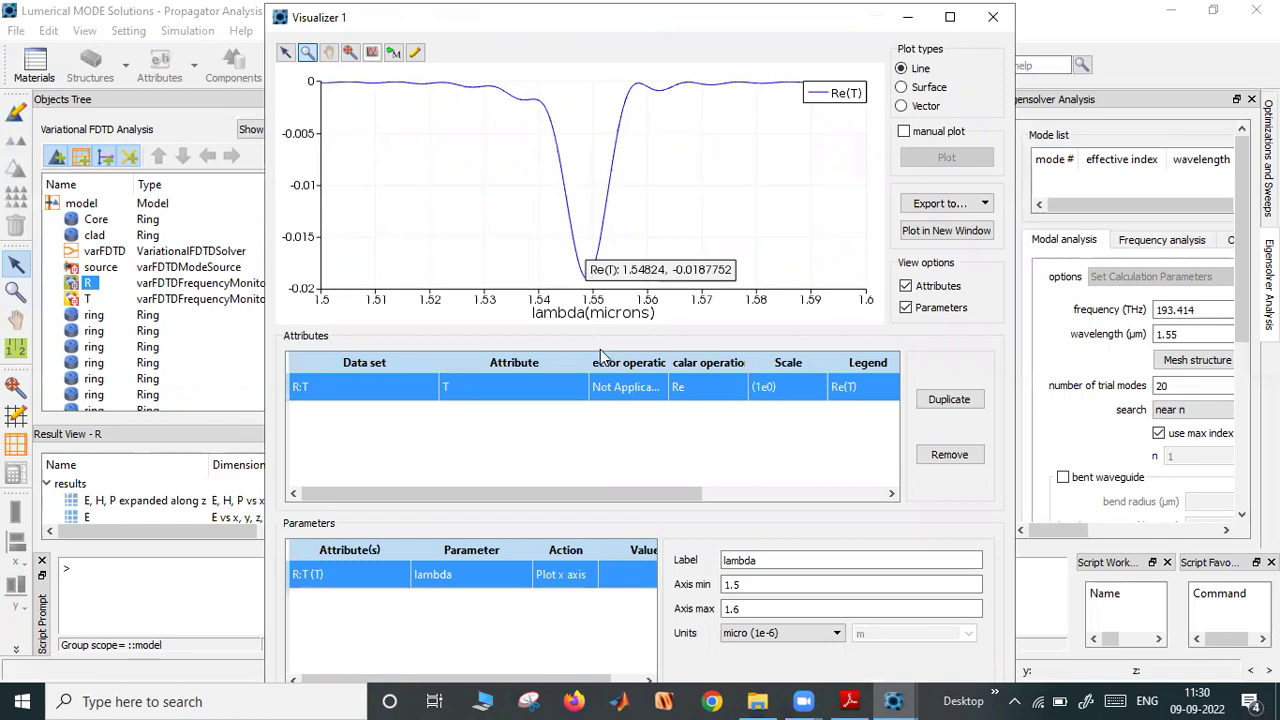
Open the FBG_325K project from the Temperature effect folder
left_click(17, 33)
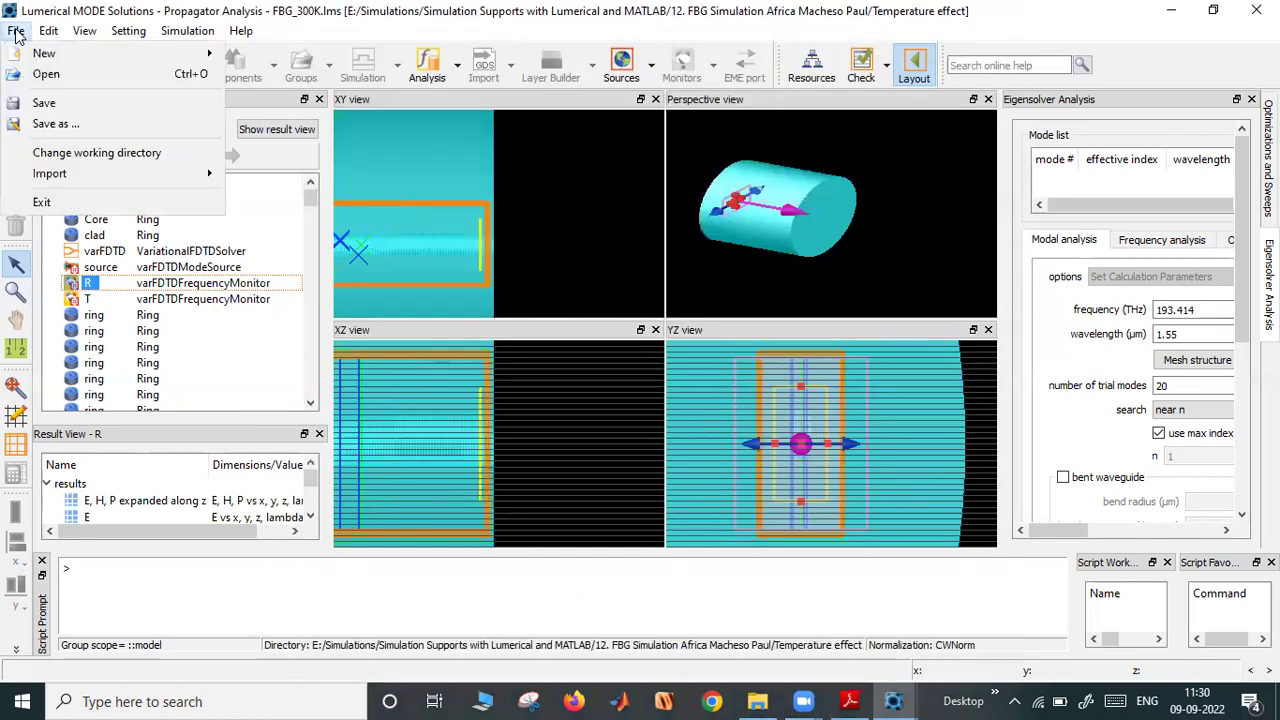
left_click(77, 78)
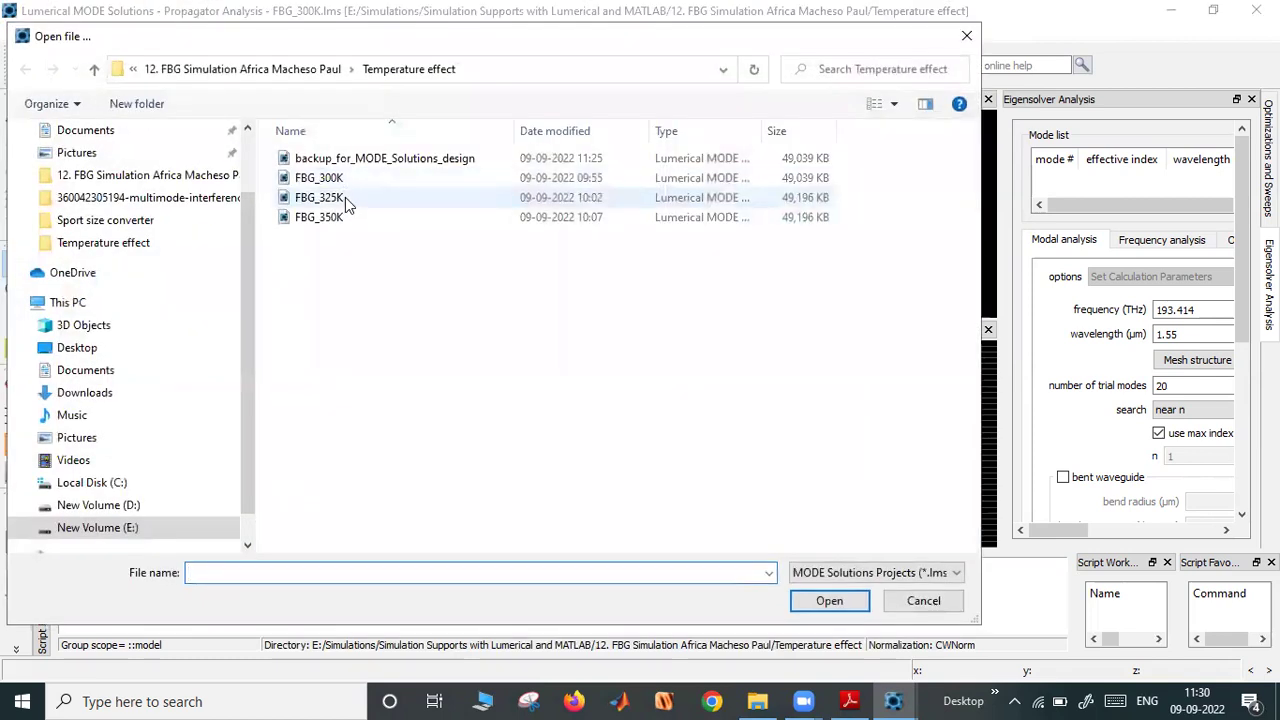
double_click(345, 197)
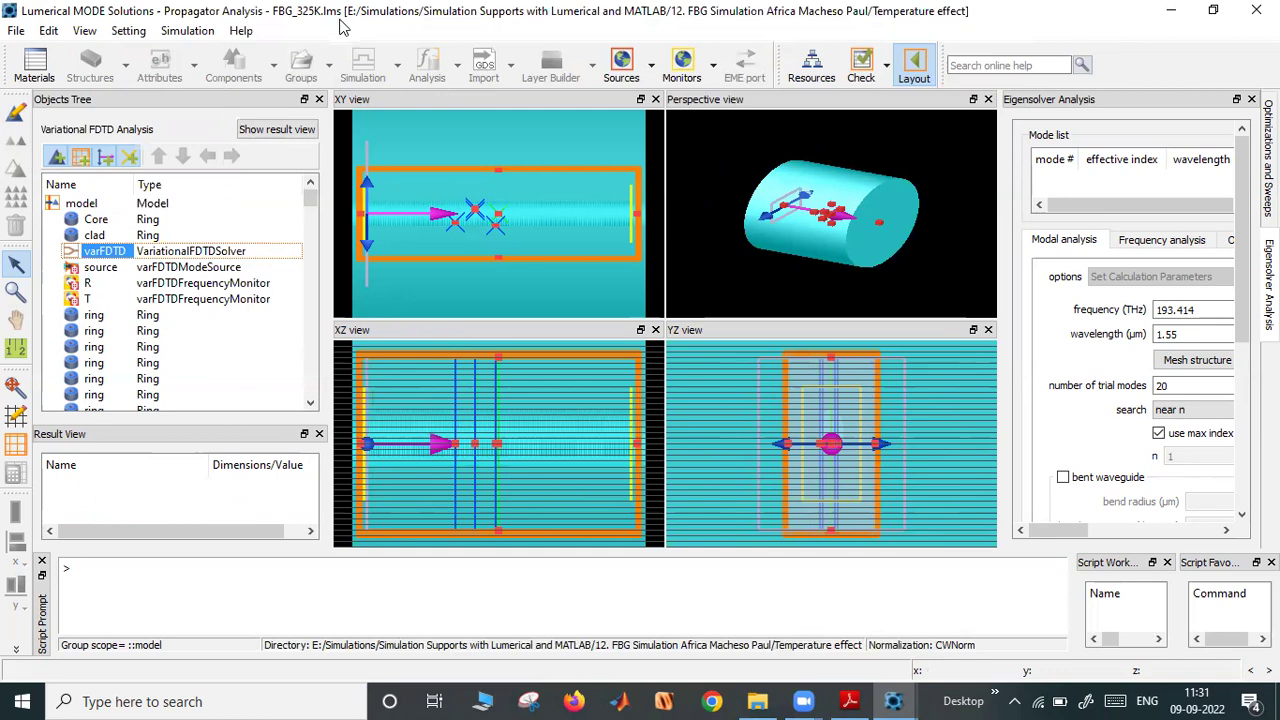
Check the Core ring's material index expression in the 325 K model, and close its properties without changes
left_click(97, 219)
left_click(15, 114)
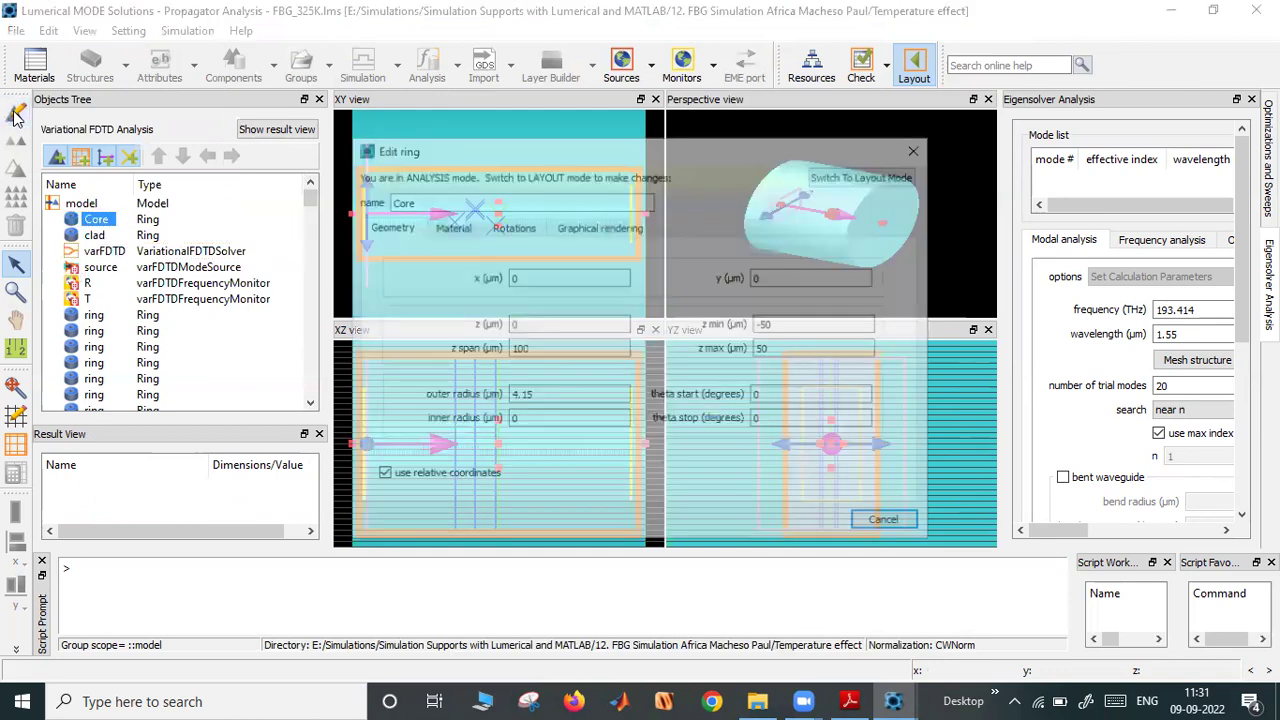
left_click(455, 226)
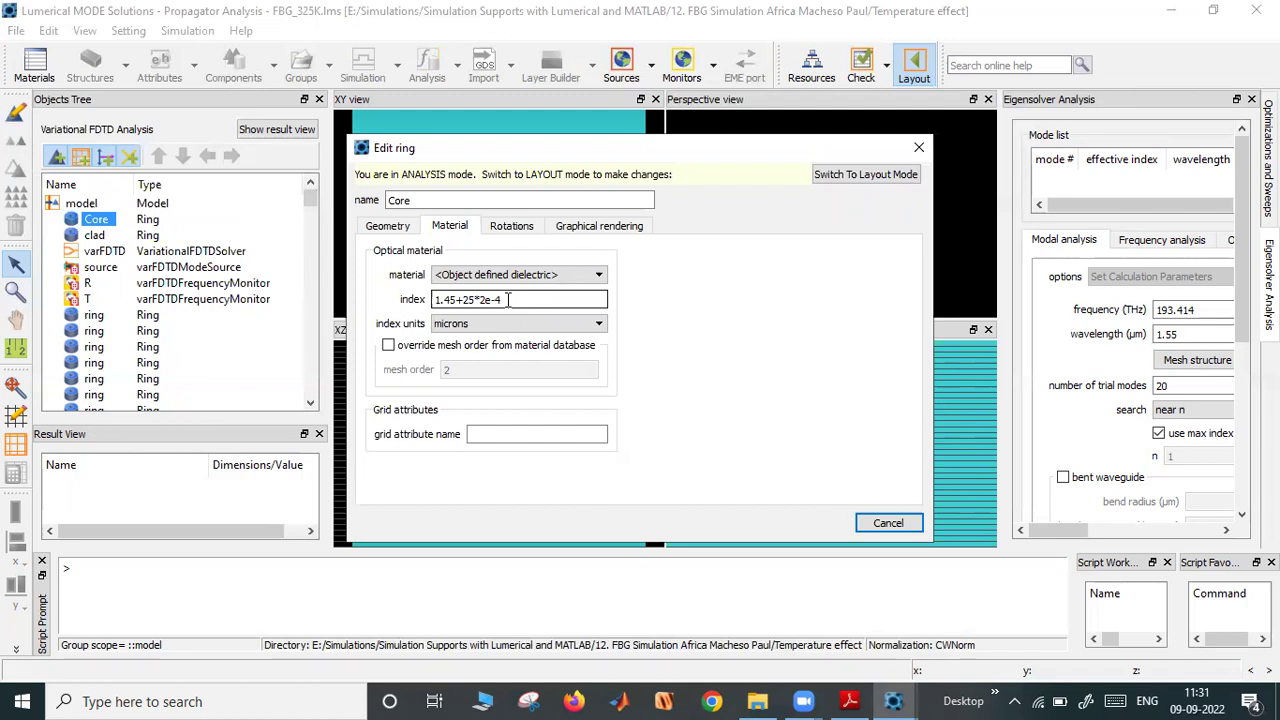
left_click(888, 523)
Examine the temperature terms of the clad ring's material index expression, and close its properties without changes
left_click(96, 235)
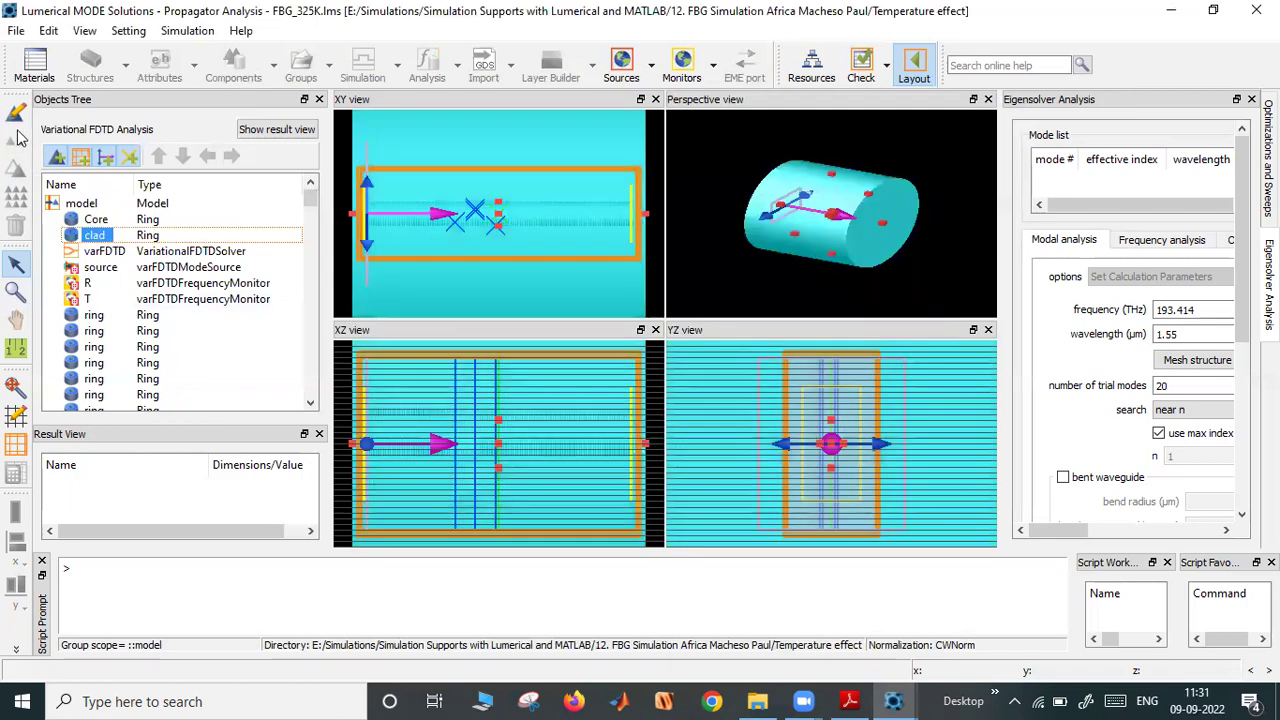
left_click(16, 112)
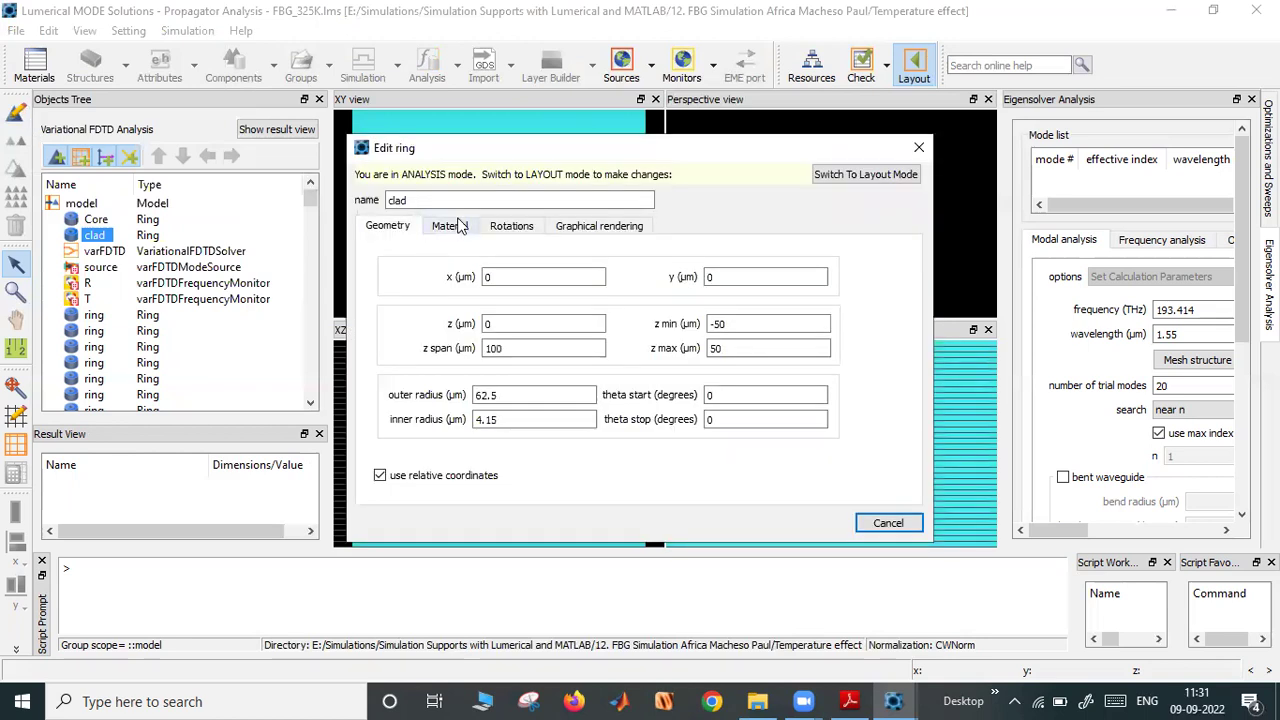
left_click(455, 226)
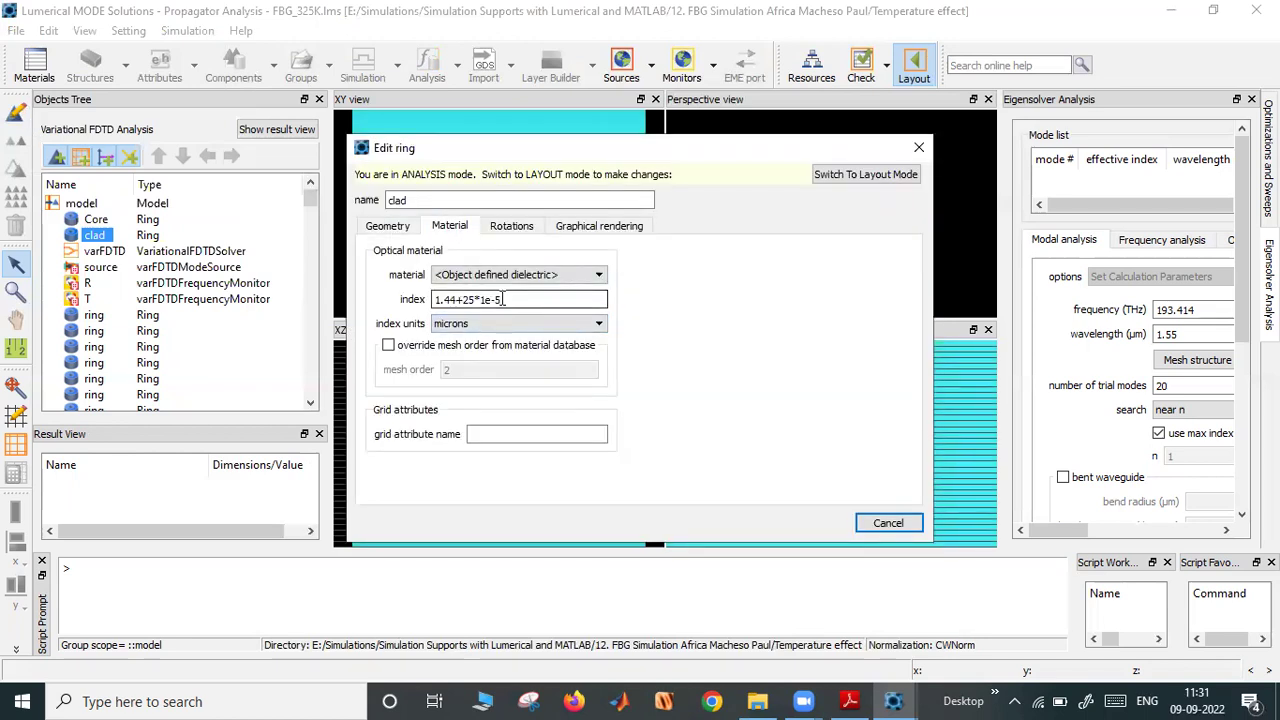
left_click_drag(505, 299, 470, 297)
left_click(470, 298)
left_click(513, 299)
left_click_drag(460, 300, 506, 300)
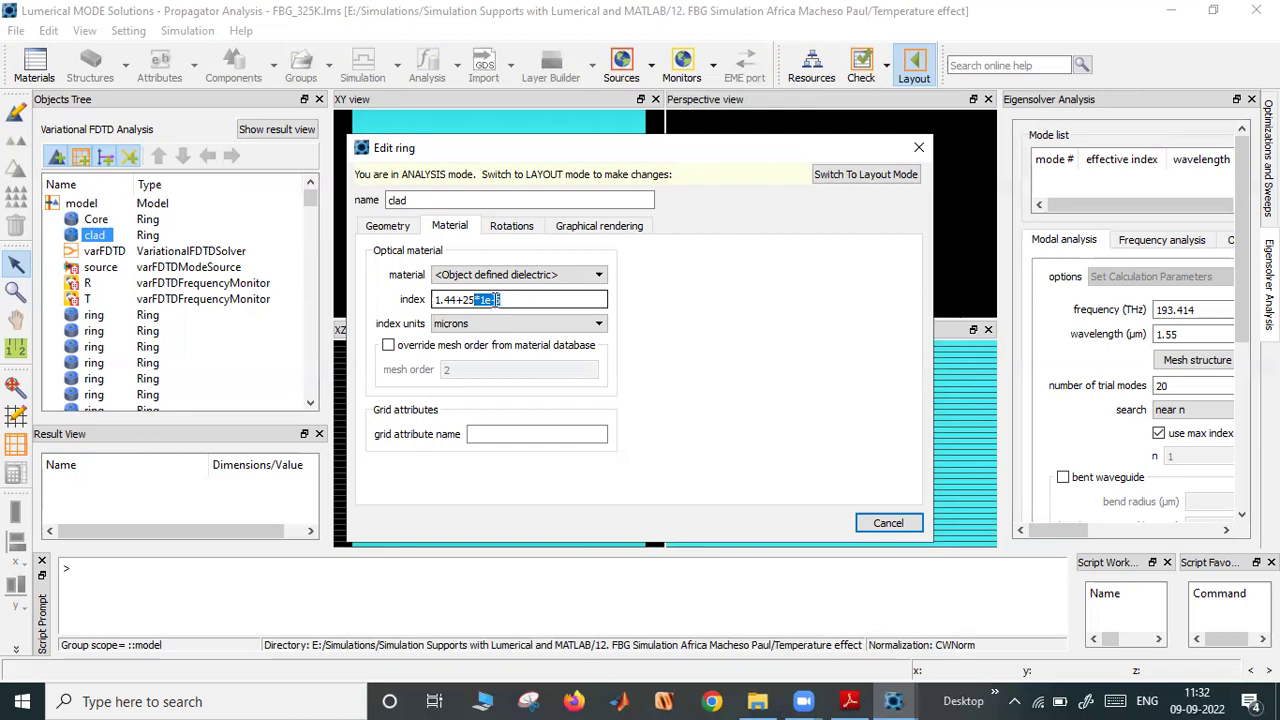
left_click(474, 301)
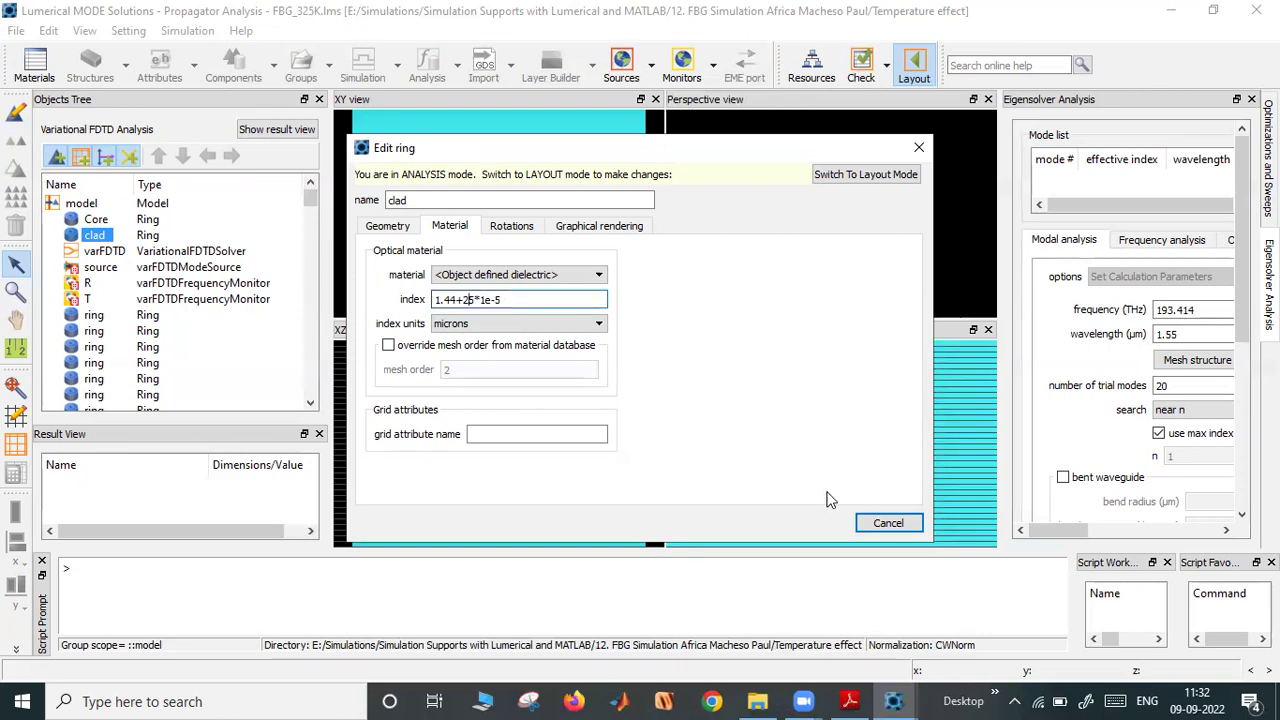
left_click(880, 524)
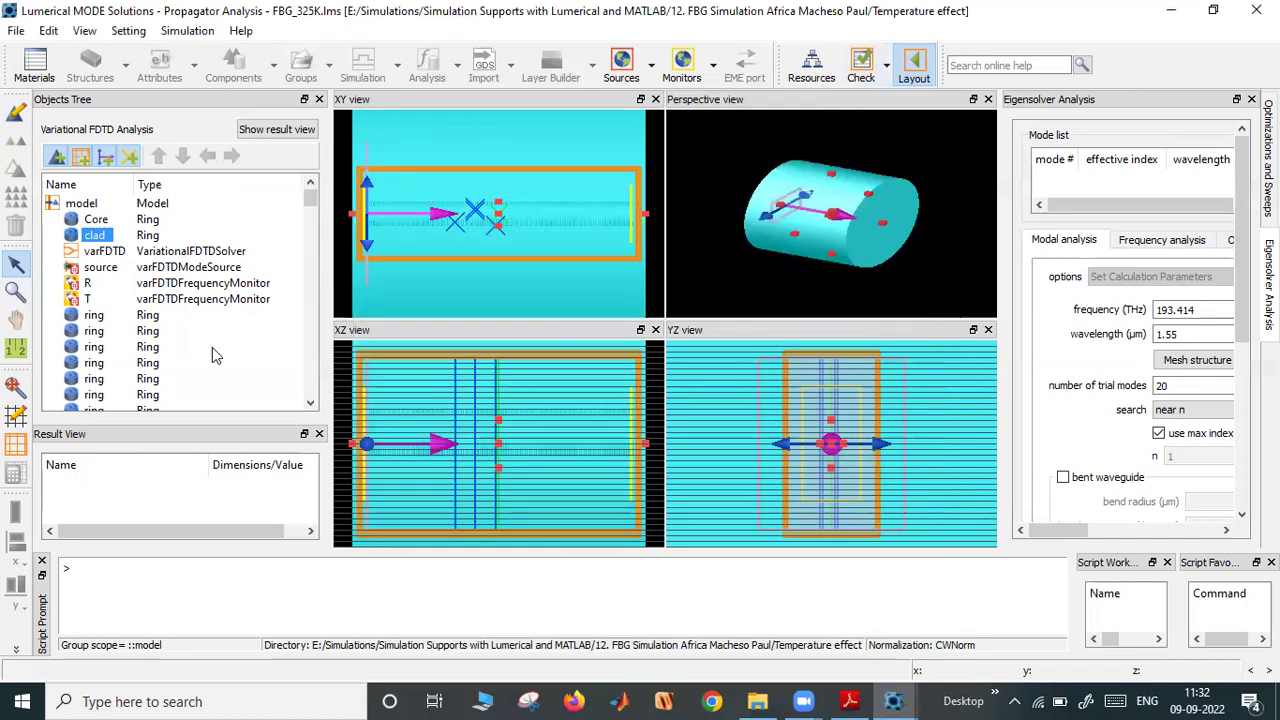
Add the T result of the 325 K model's R monitor to Visualizer 1 and compare both reflection curves in the enlarged plot
left_click(90, 285)
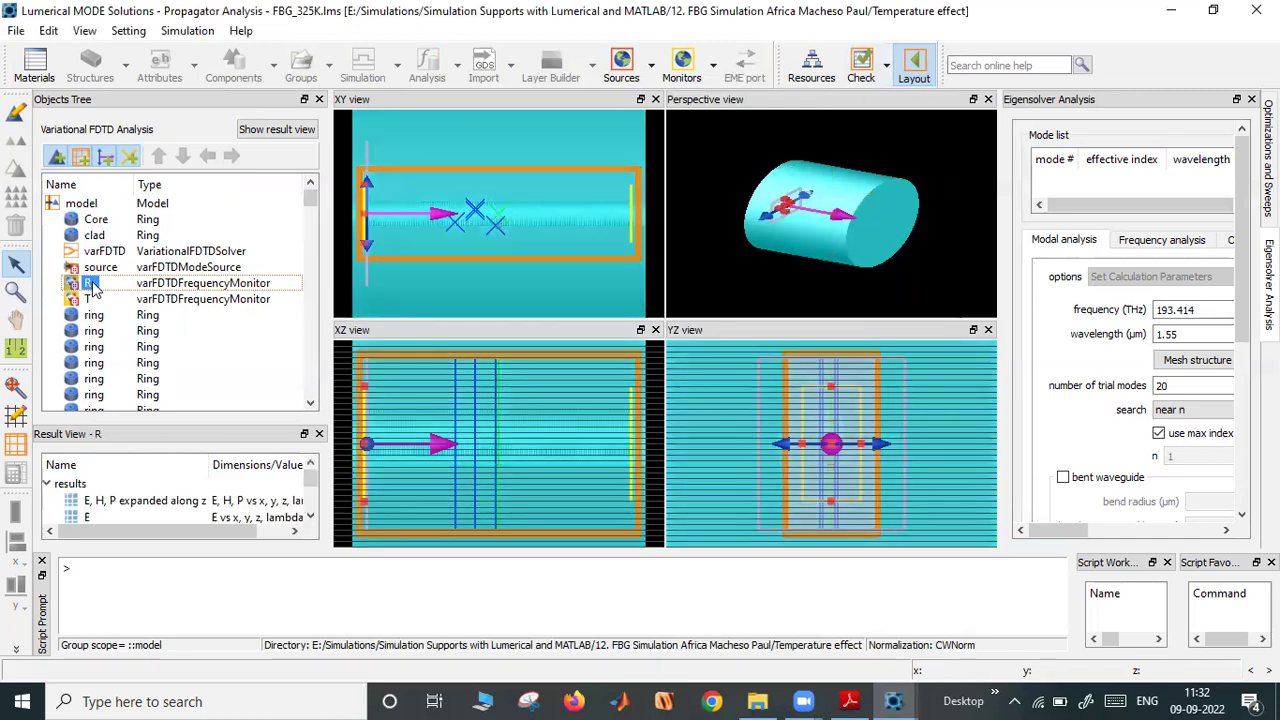
right_click(90, 285)
mouse_move(183, 350)
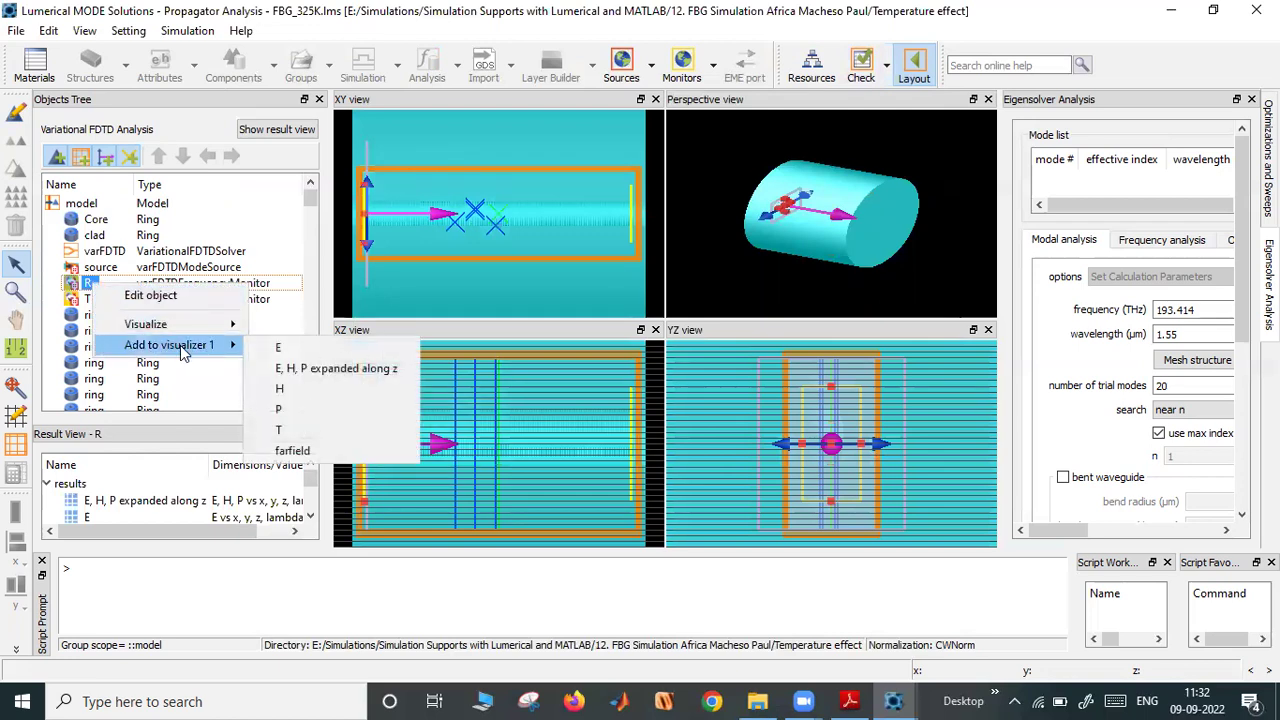
left_click(296, 429)
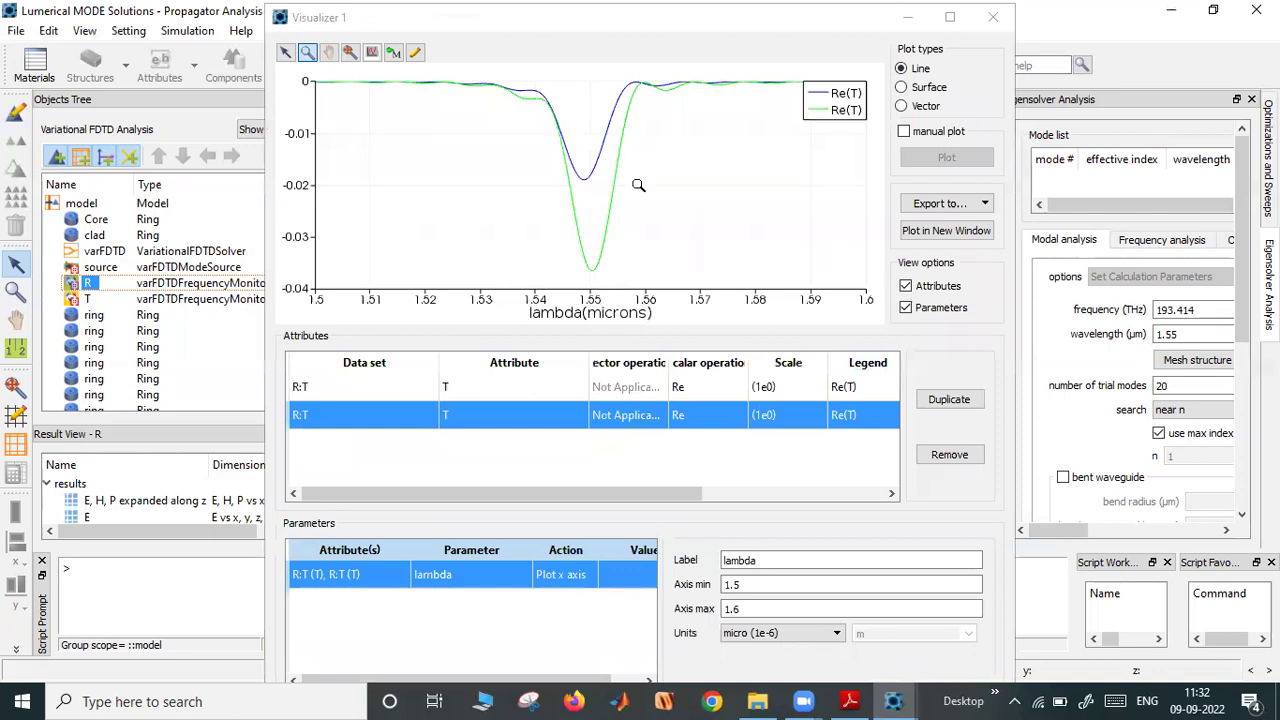
left_click(950, 17)
mouse_move(640, 124)
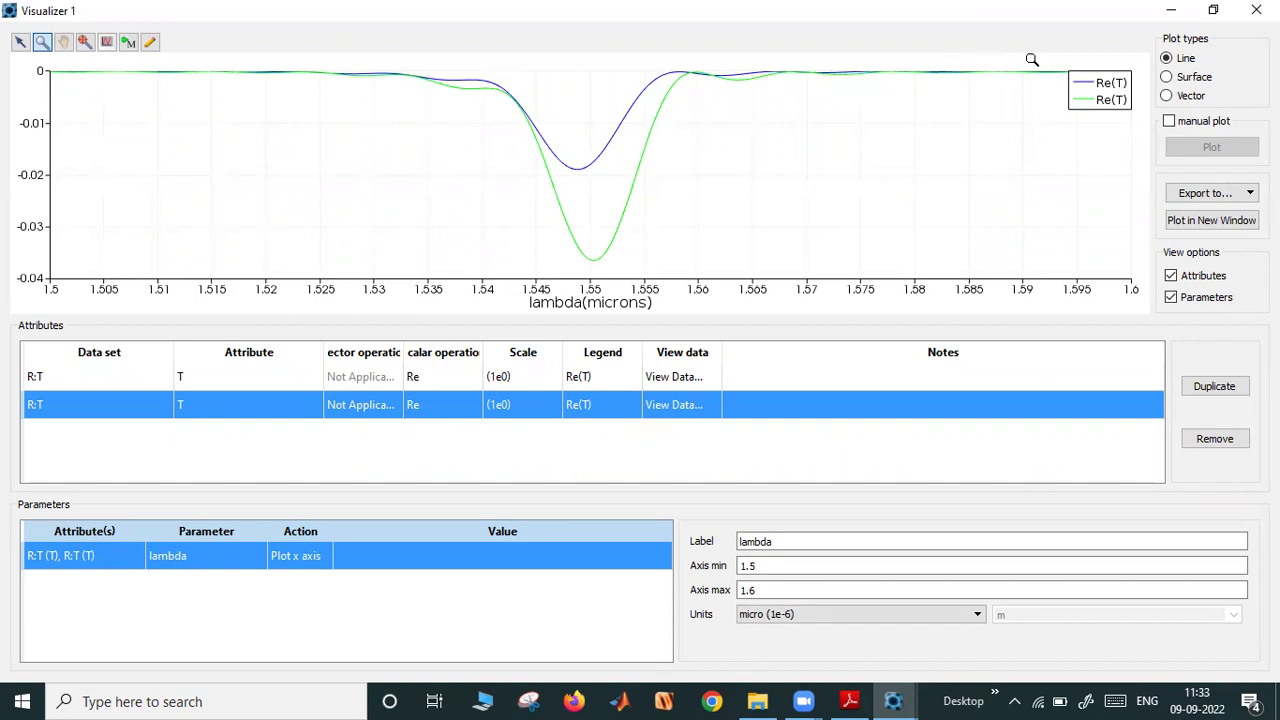
left_click(1171, 12)
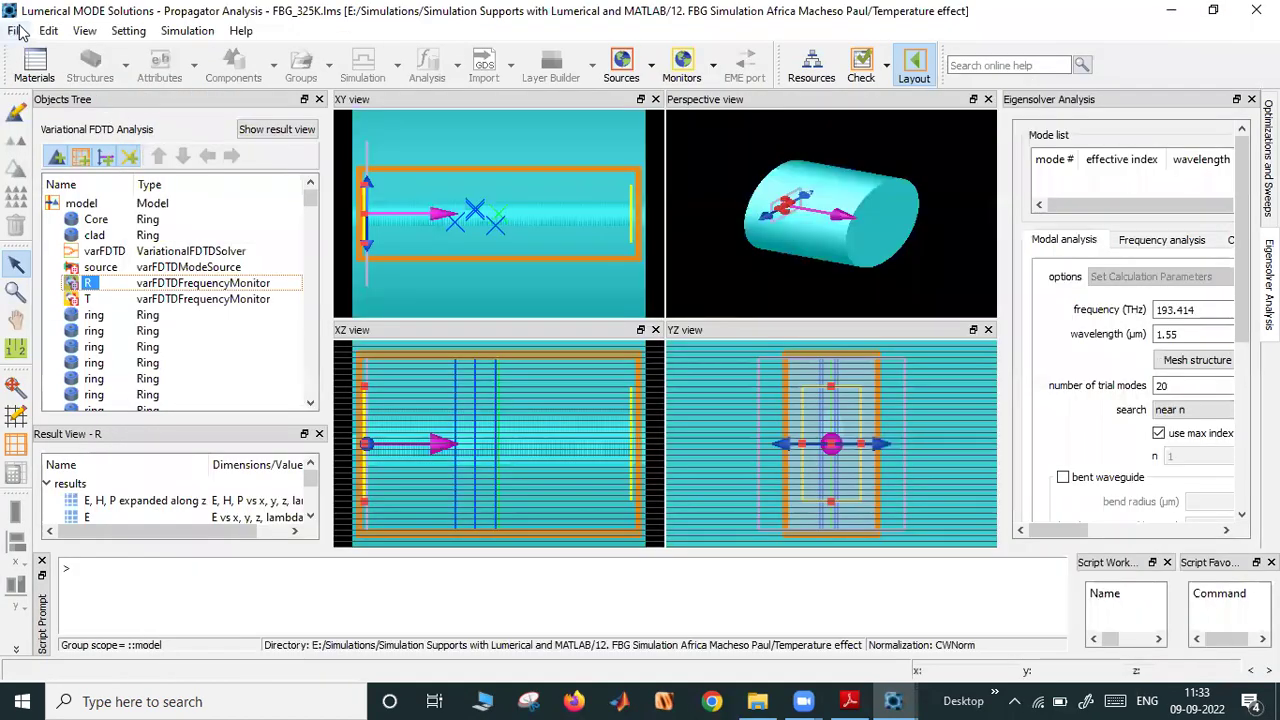
Open the FBG_350K project from the Temperature effect folder
left_click(16, 30)
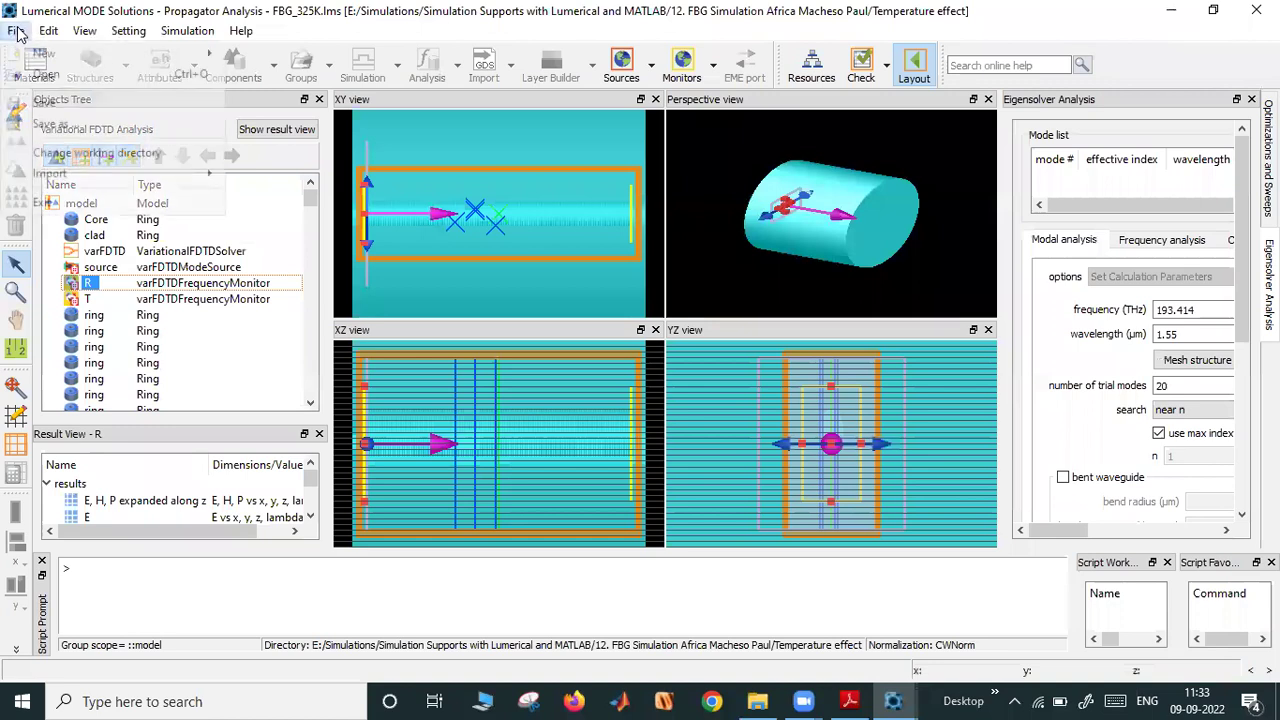
left_click(50, 75)
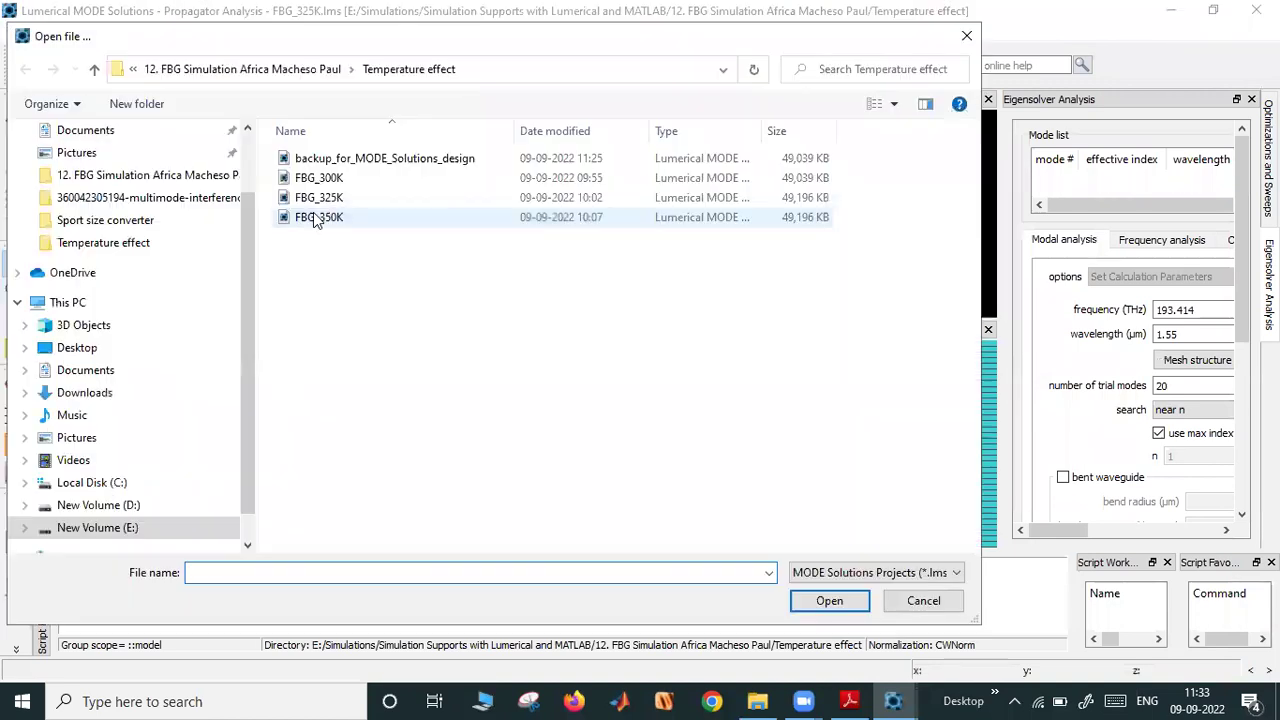
double_click(339, 216)
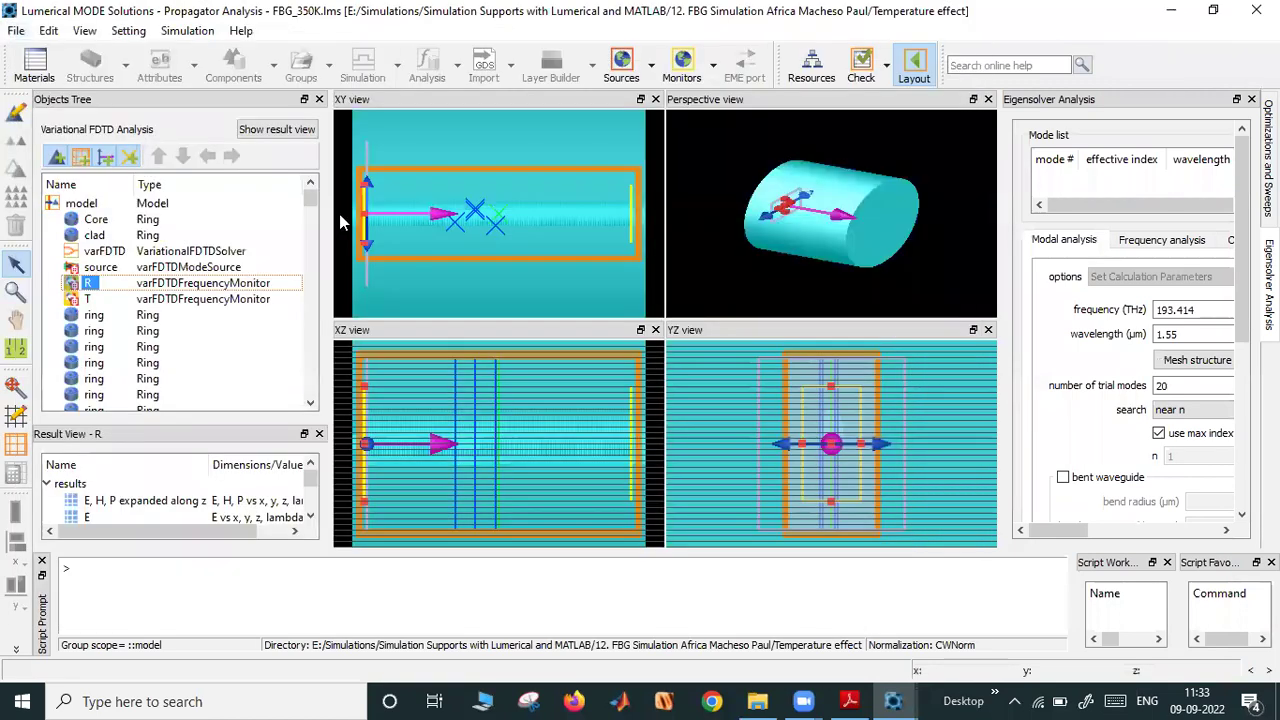
Check the Core ring's material index expression in the 350 K model, and close its properties without changes
left_click(92, 219)
left_click(16, 112)
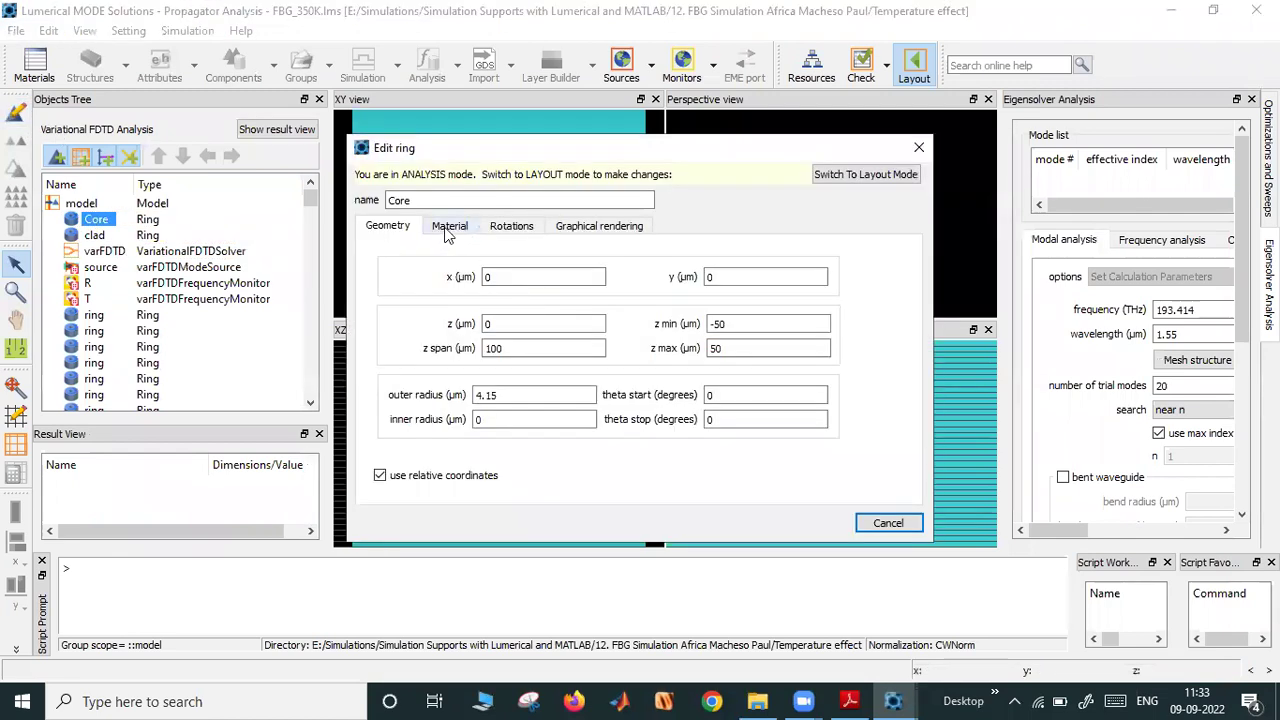
left_click(449, 226)
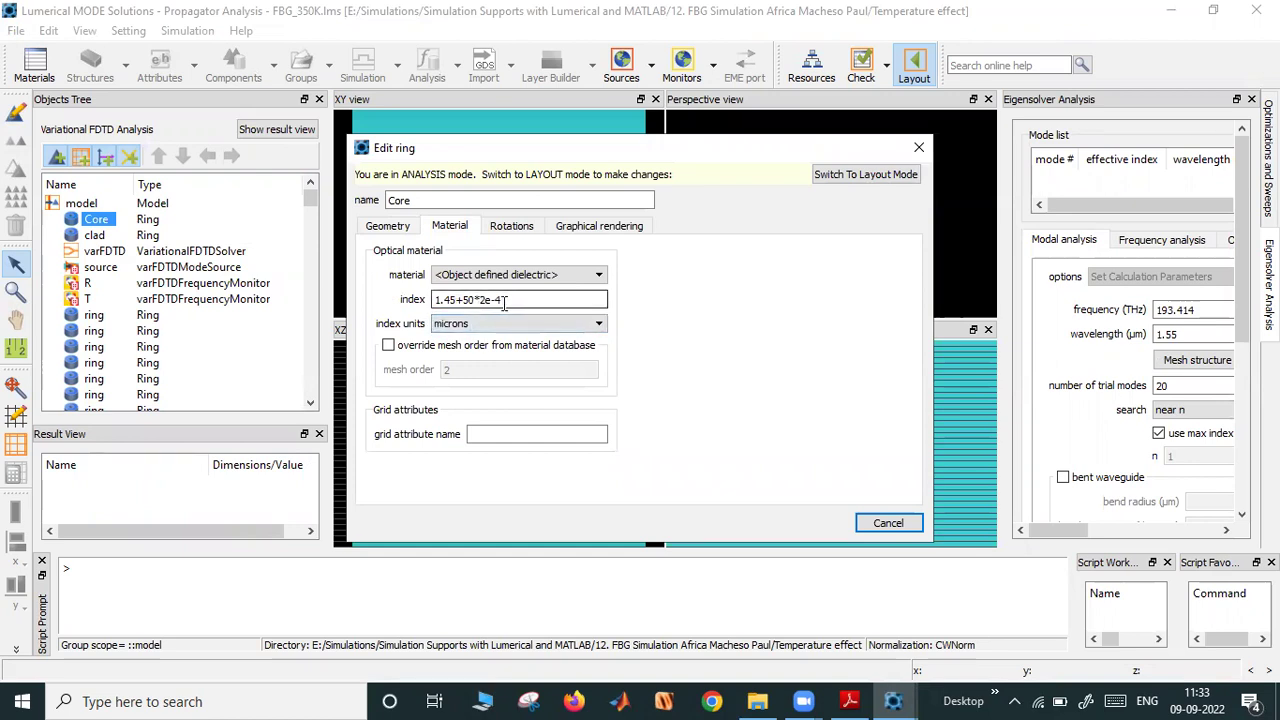
left_click(880, 523)
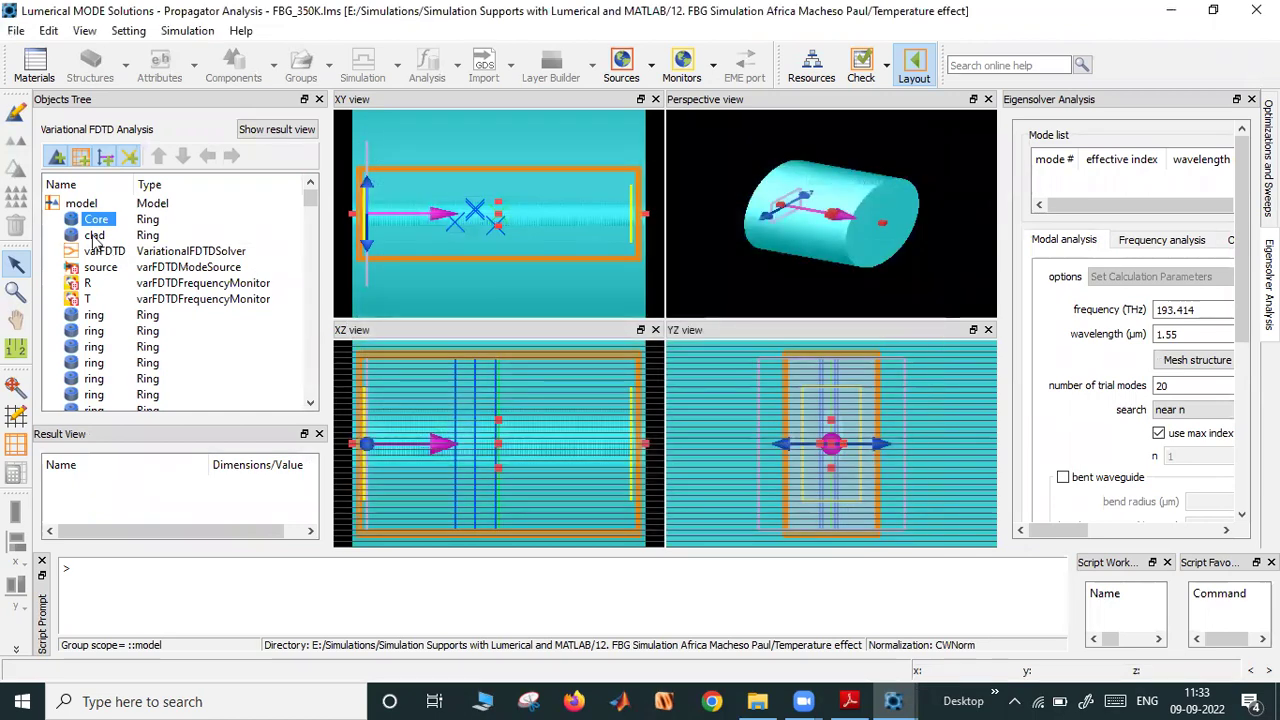
Check the clad ring's material index expression in the 350 K model, and close its properties without changes
left_click(94, 235)
left_click(15, 114)
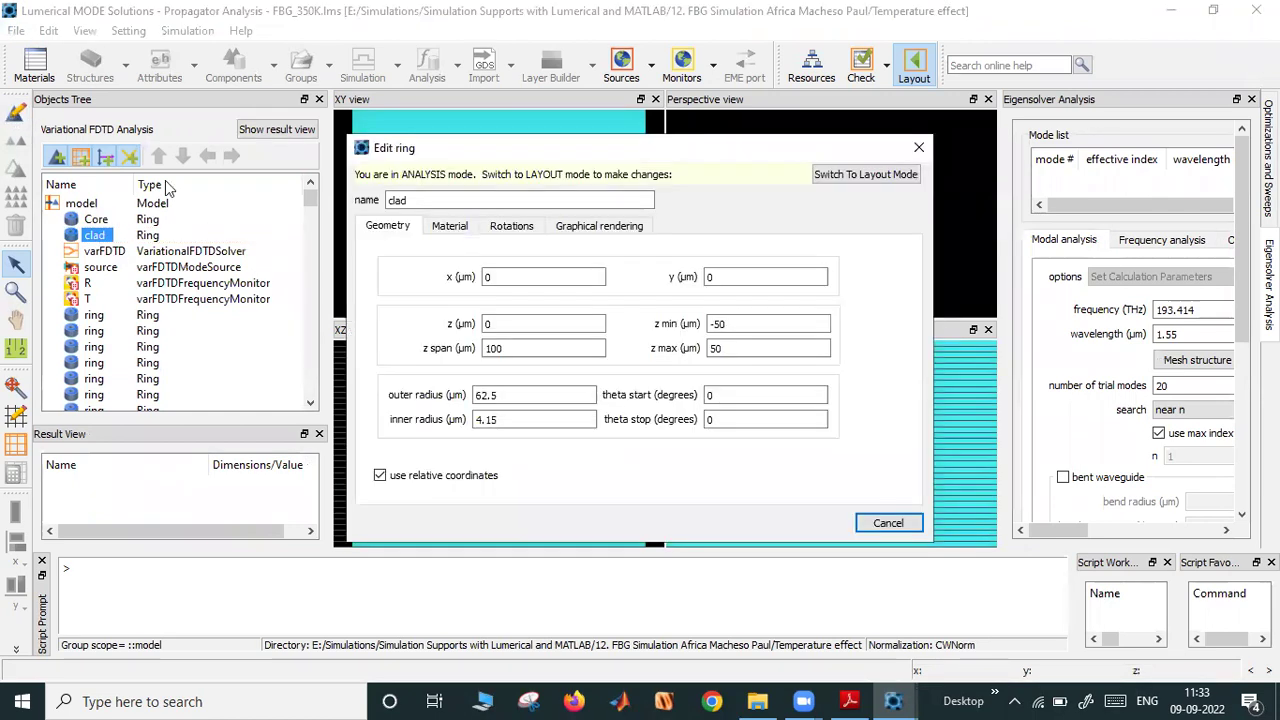
left_click(452, 226)
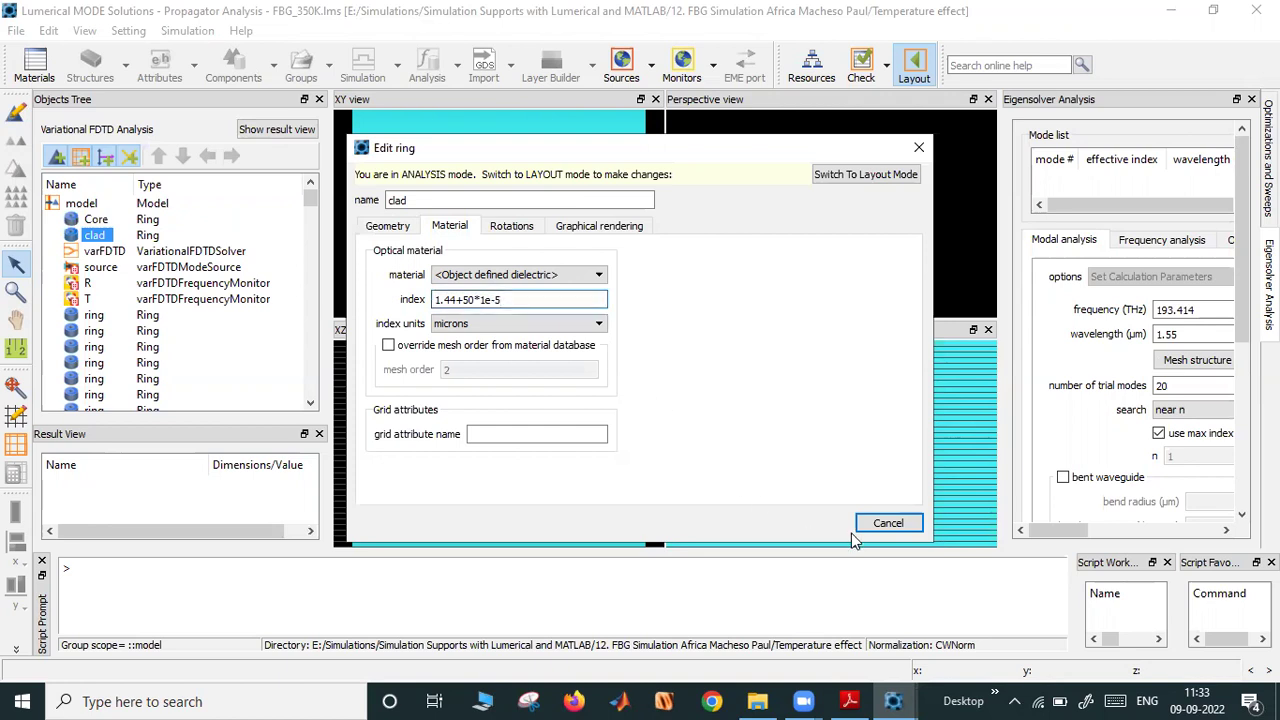
left_click(886, 526)
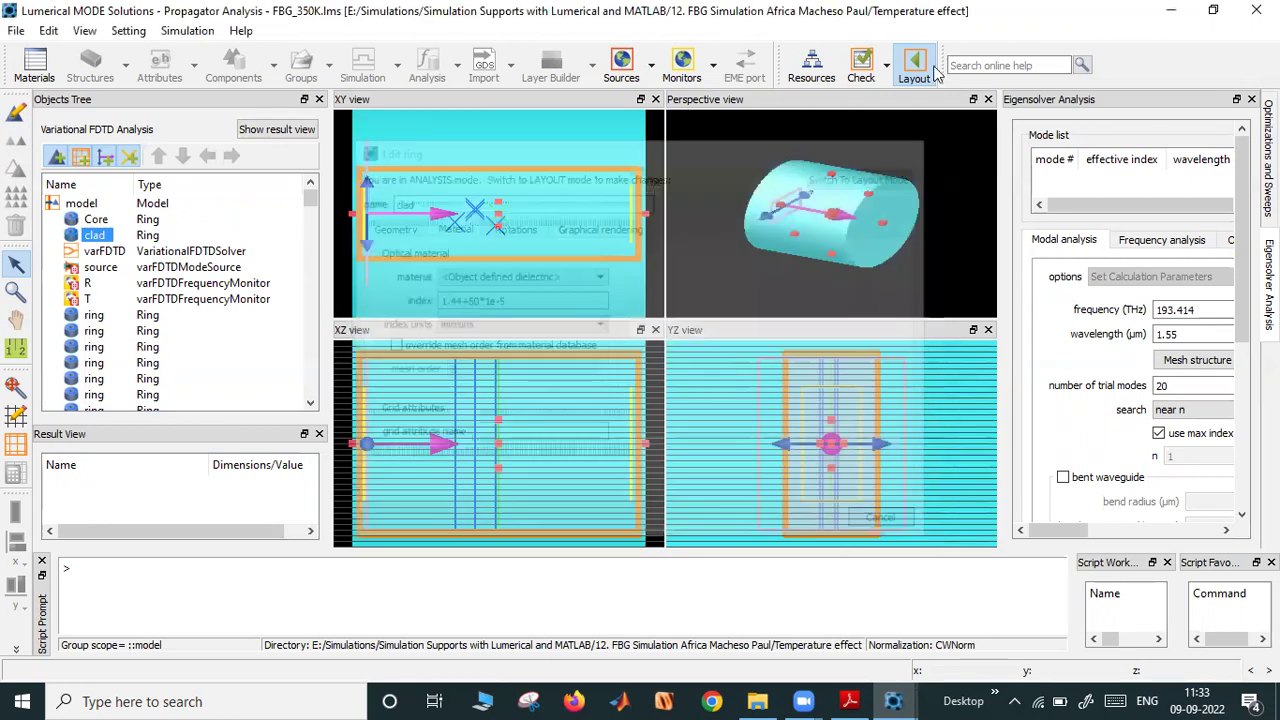
Add the T result of the 350 K model's R monitor to Visualizer 1 and compare the reflection dips at all three temperatures
right_click(90, 285)
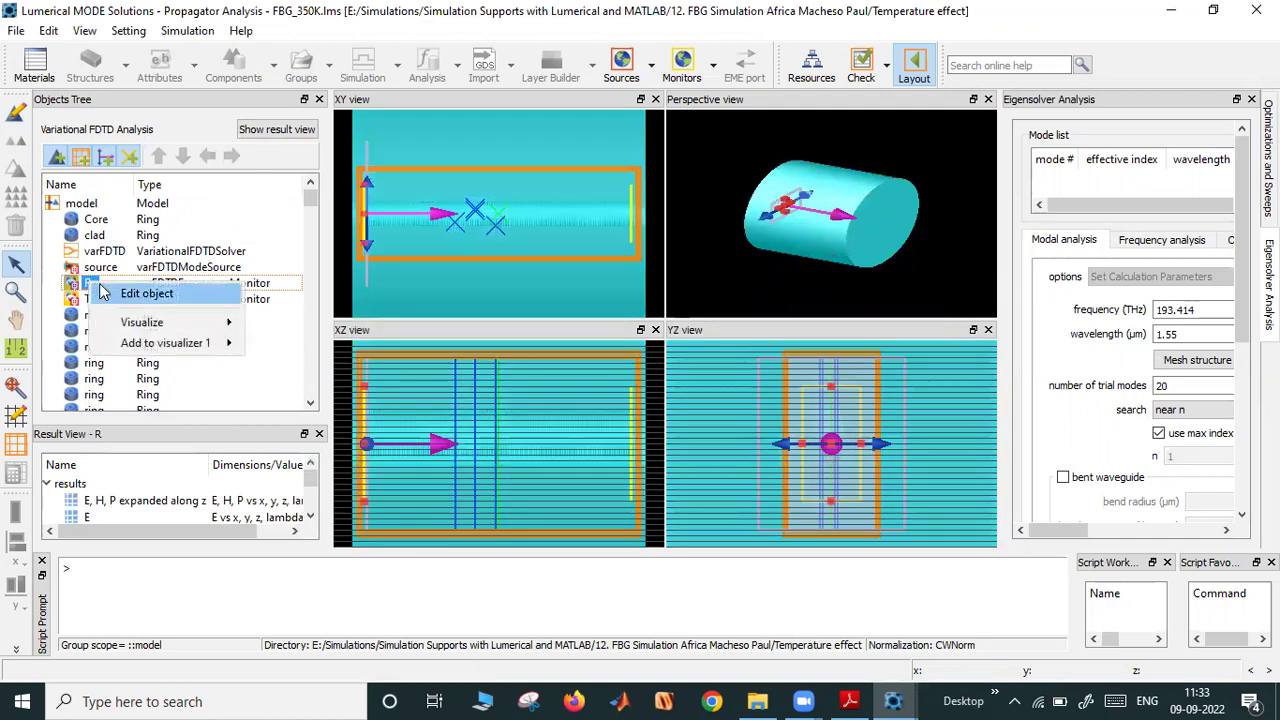
mouse_move(181, 347)
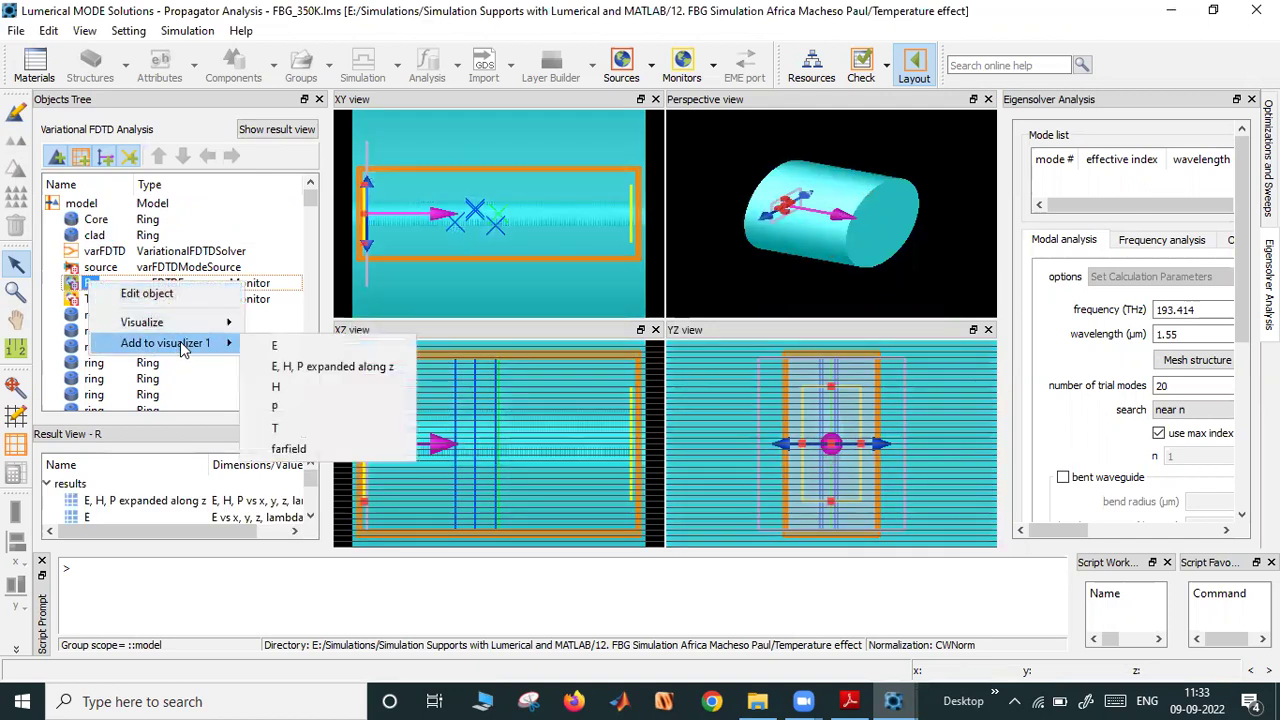
left_click(306, 438)
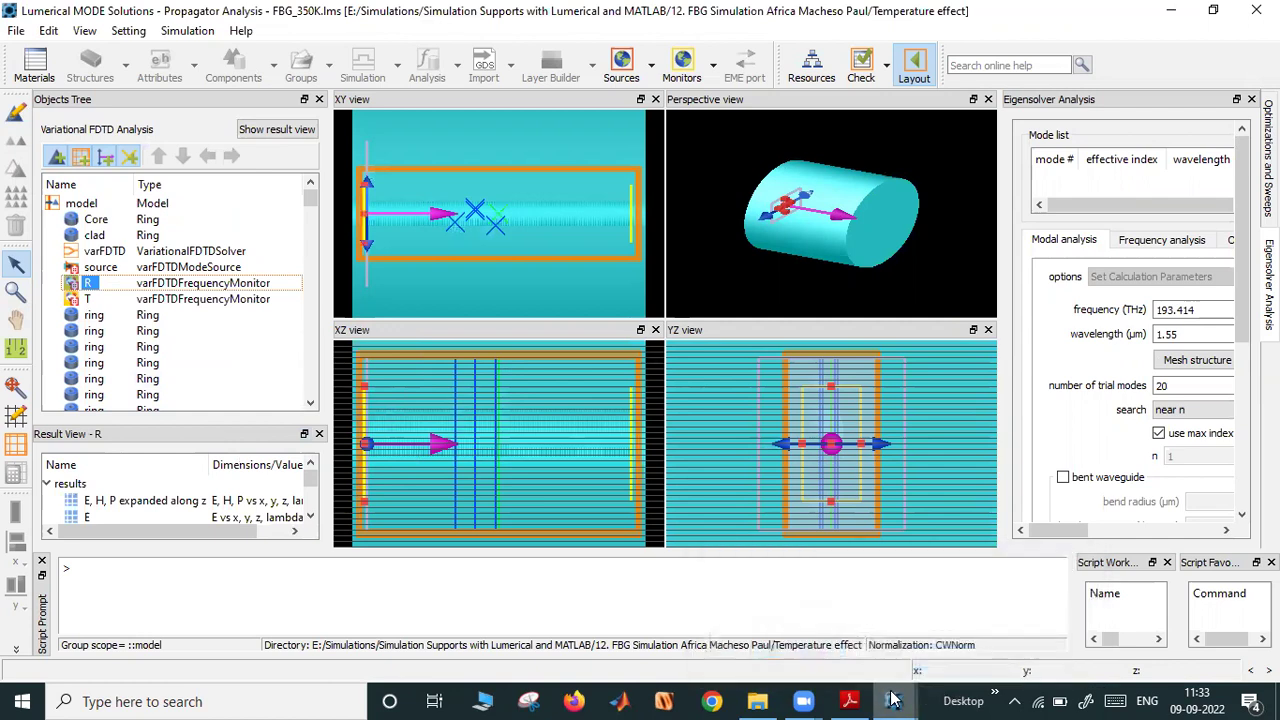
mouse_move(893, 700)
left_click(980, 634)
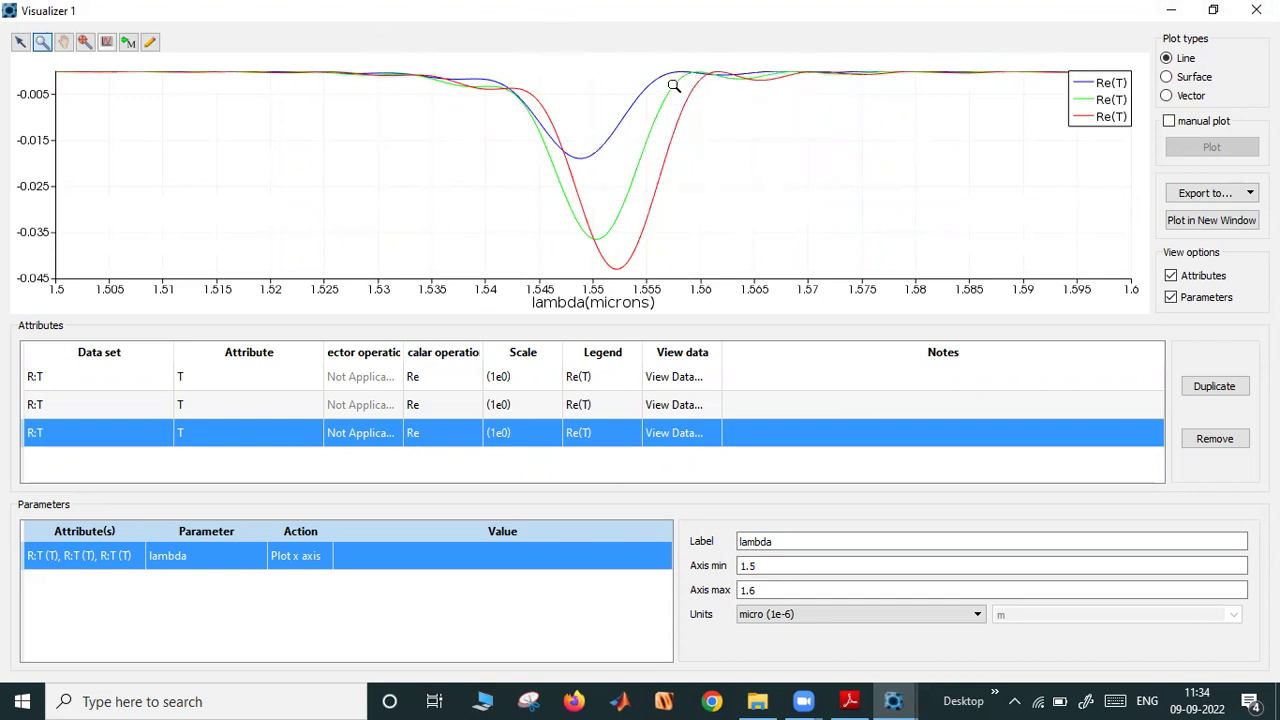
left_click(1170, 14)
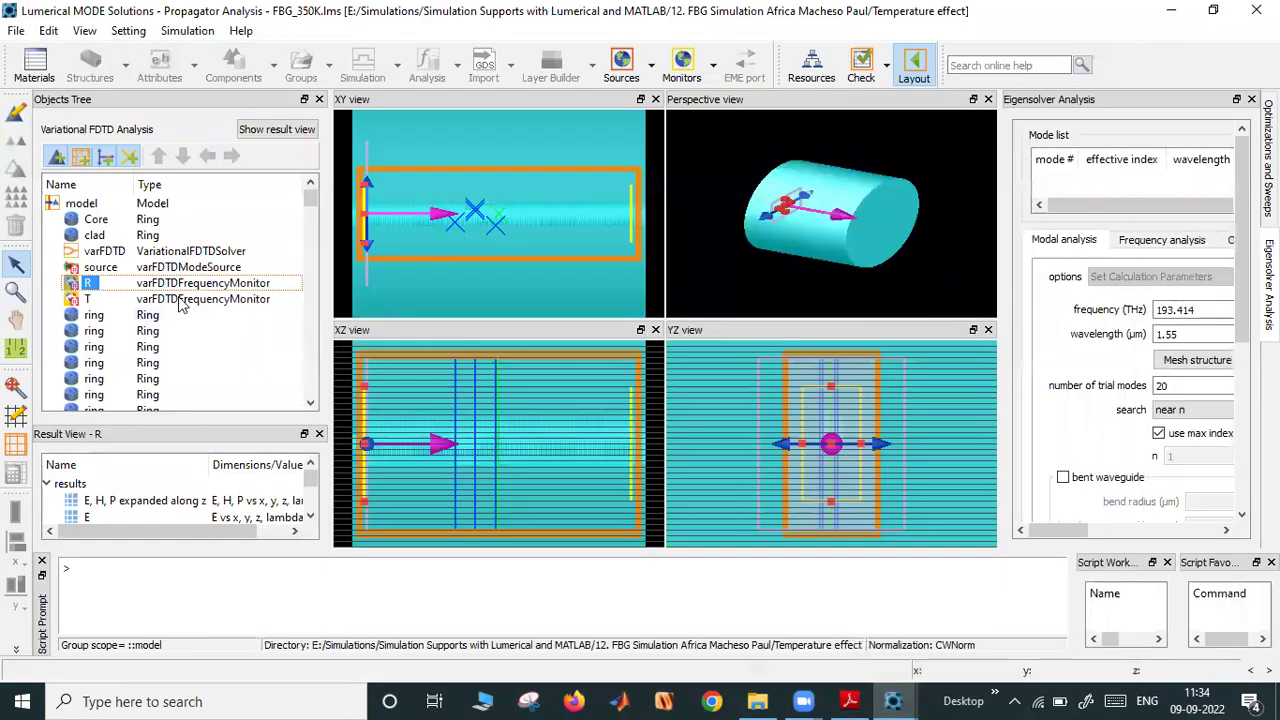
Save a copy of the 350 K project as FBG_350Knew in the Temperature effect folder
left_click(94, 316)
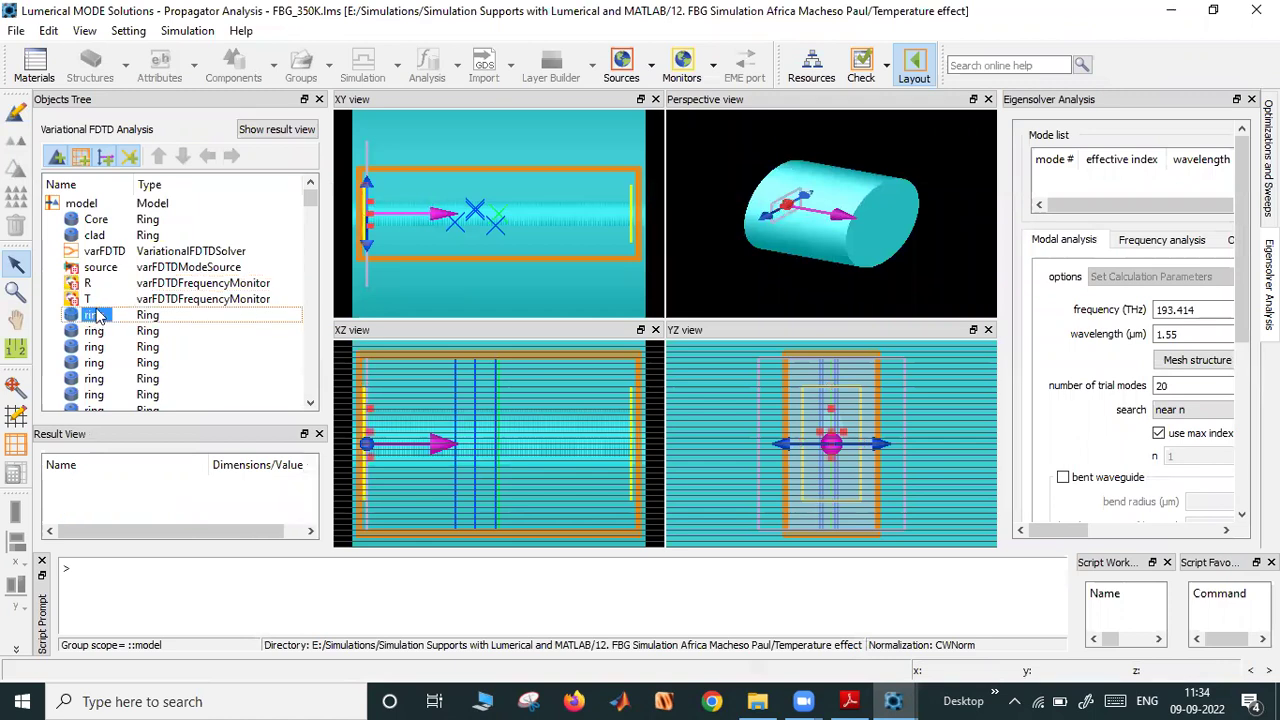
left_click(18, 31)
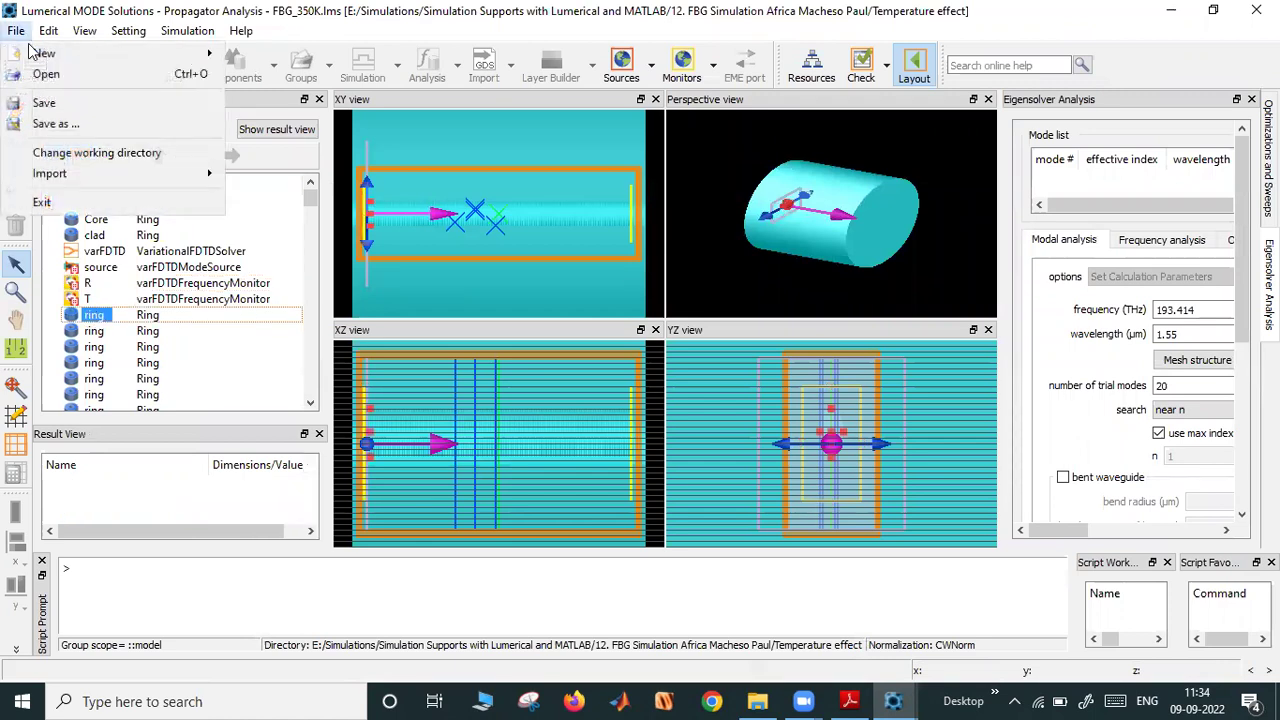
left_click(45, 120)
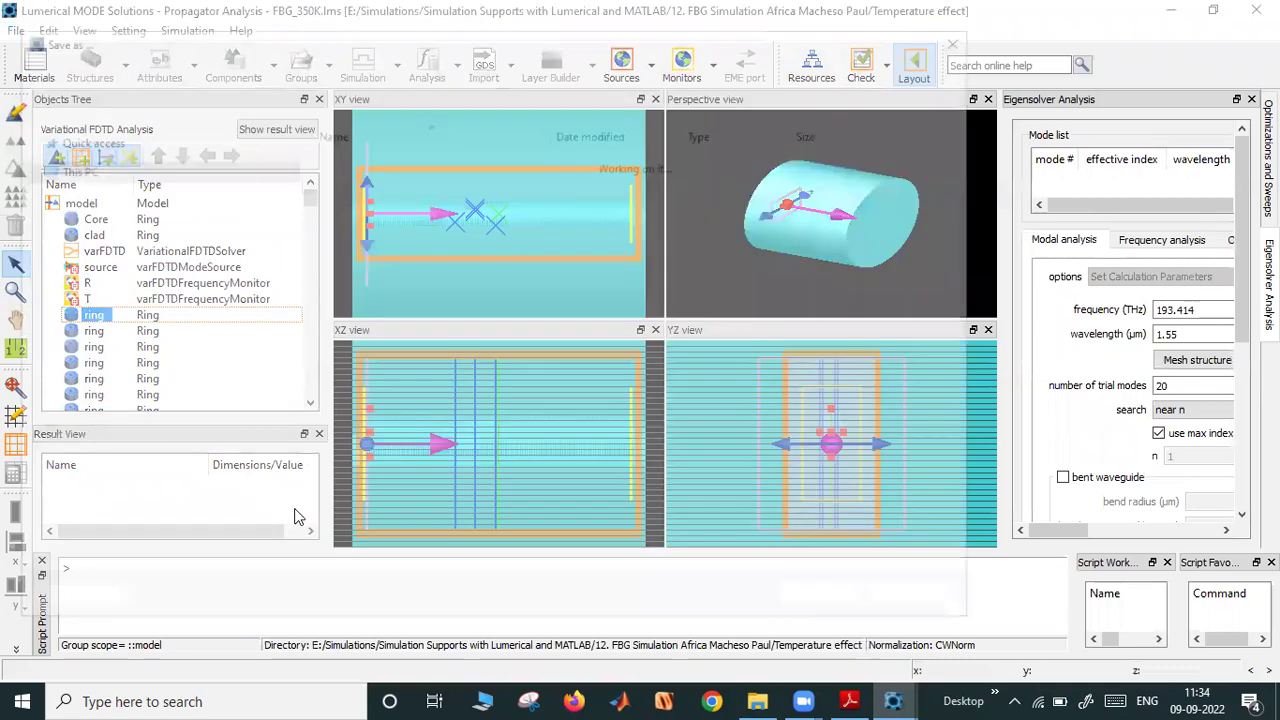
left_click(190, 535)
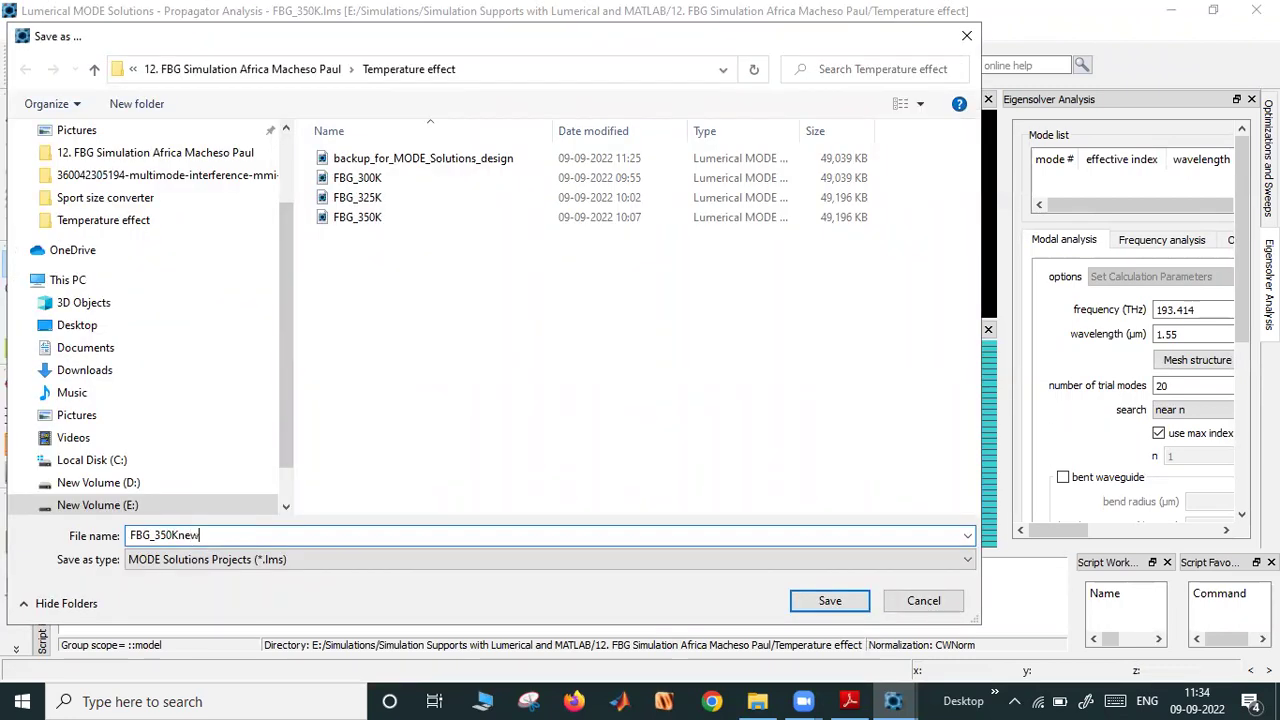
key("Return")
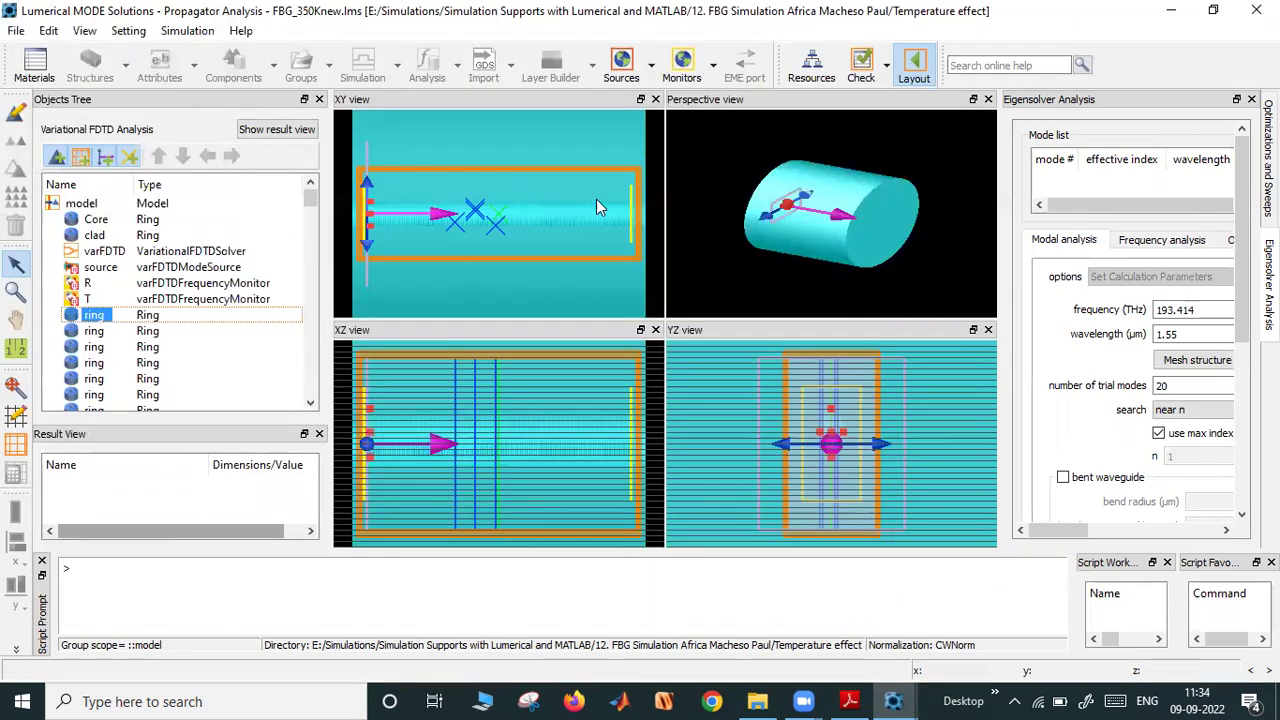
Switch the FBG_350Knew model to layout mode and open the array settings for the first grating ring at the columns value
left_click(916, 64)
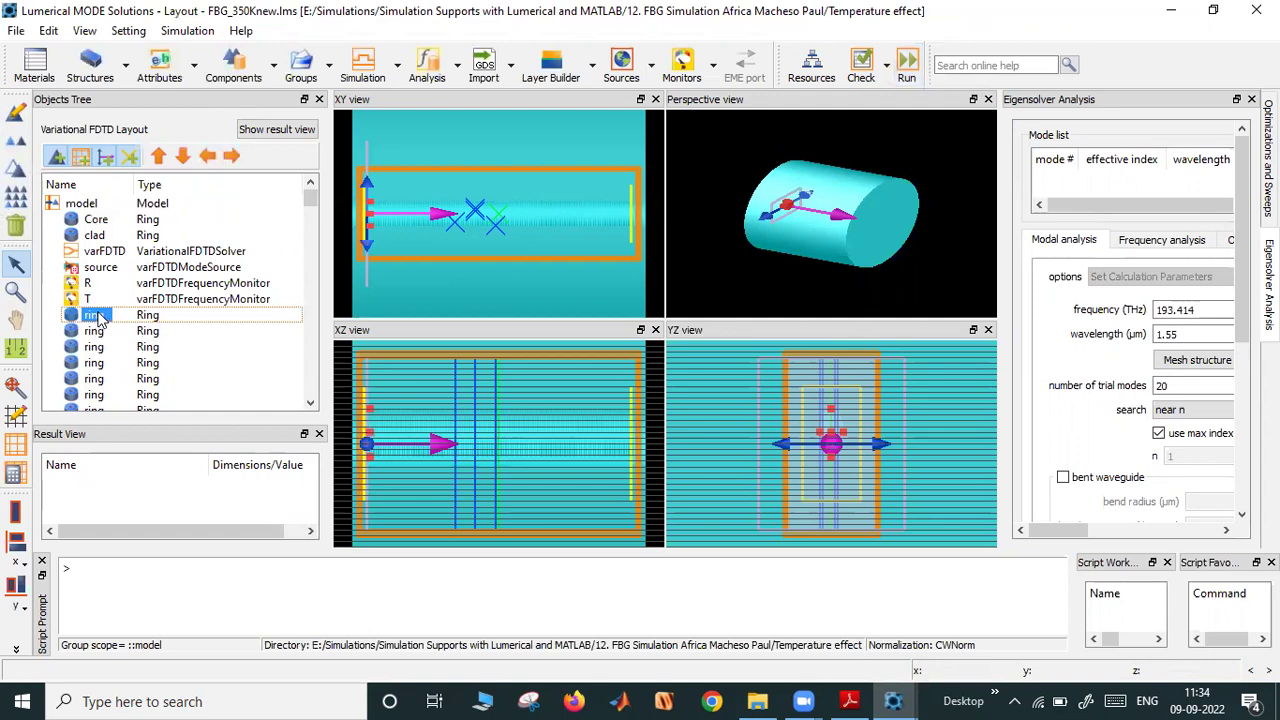
left_click(16, 197)
double_click(698, 312)
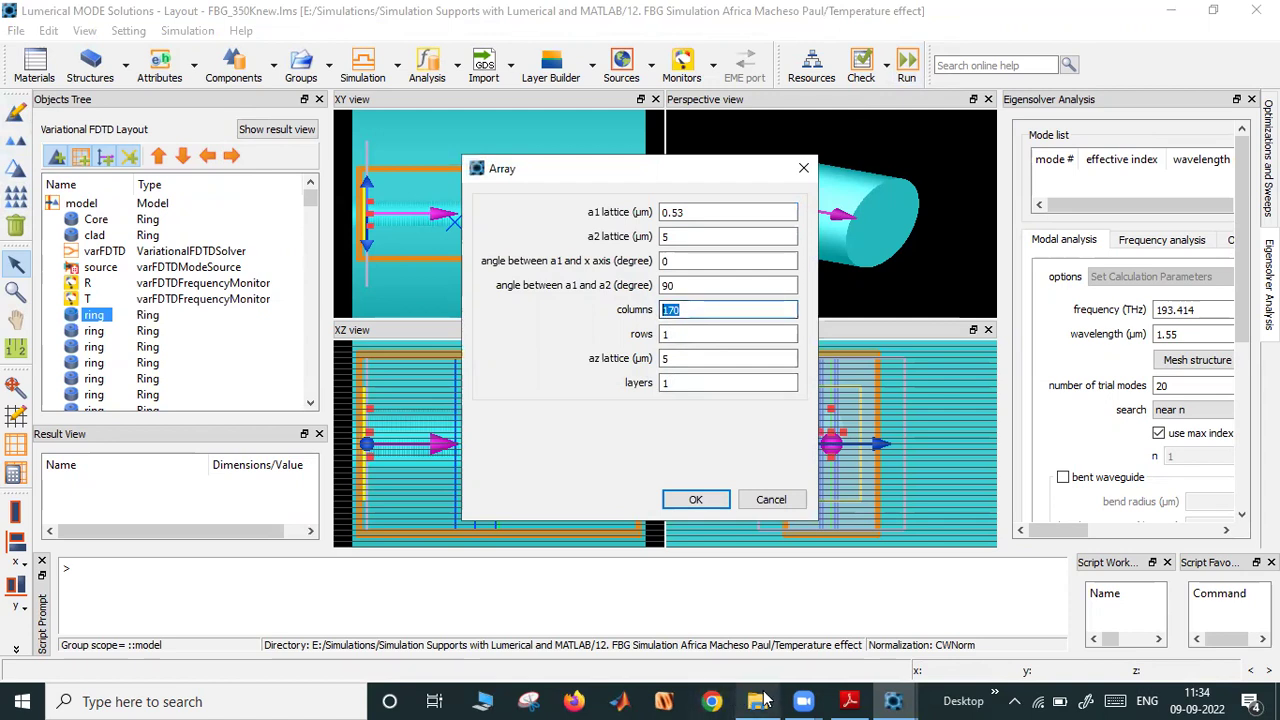
Find and open the Windows Calculator, leaving its entry cleared
left_click(97, 700)
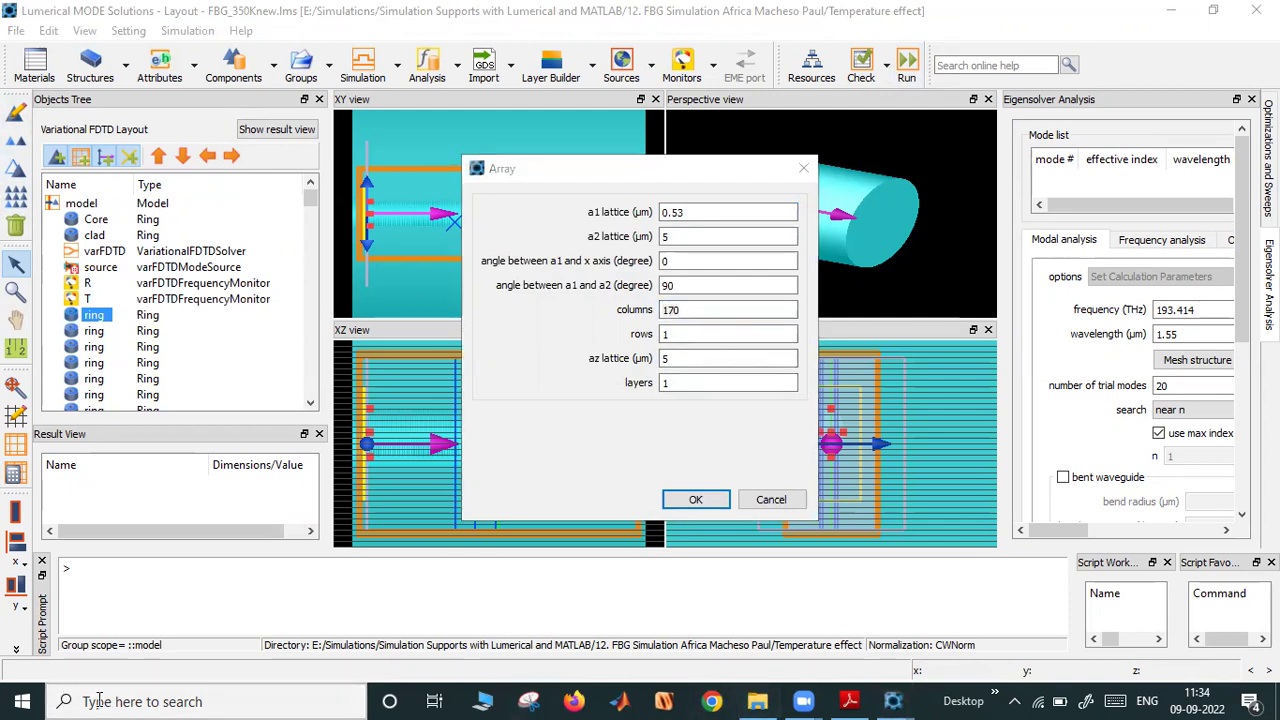
type("ca")
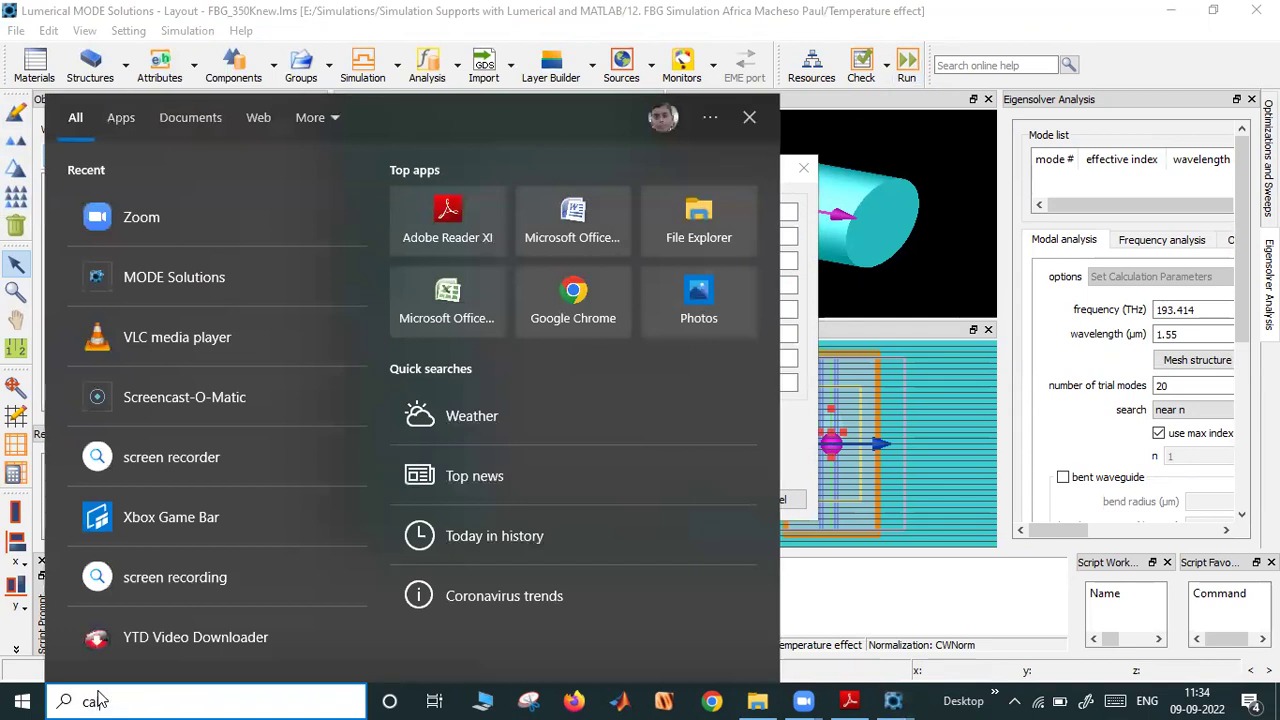
type("l")
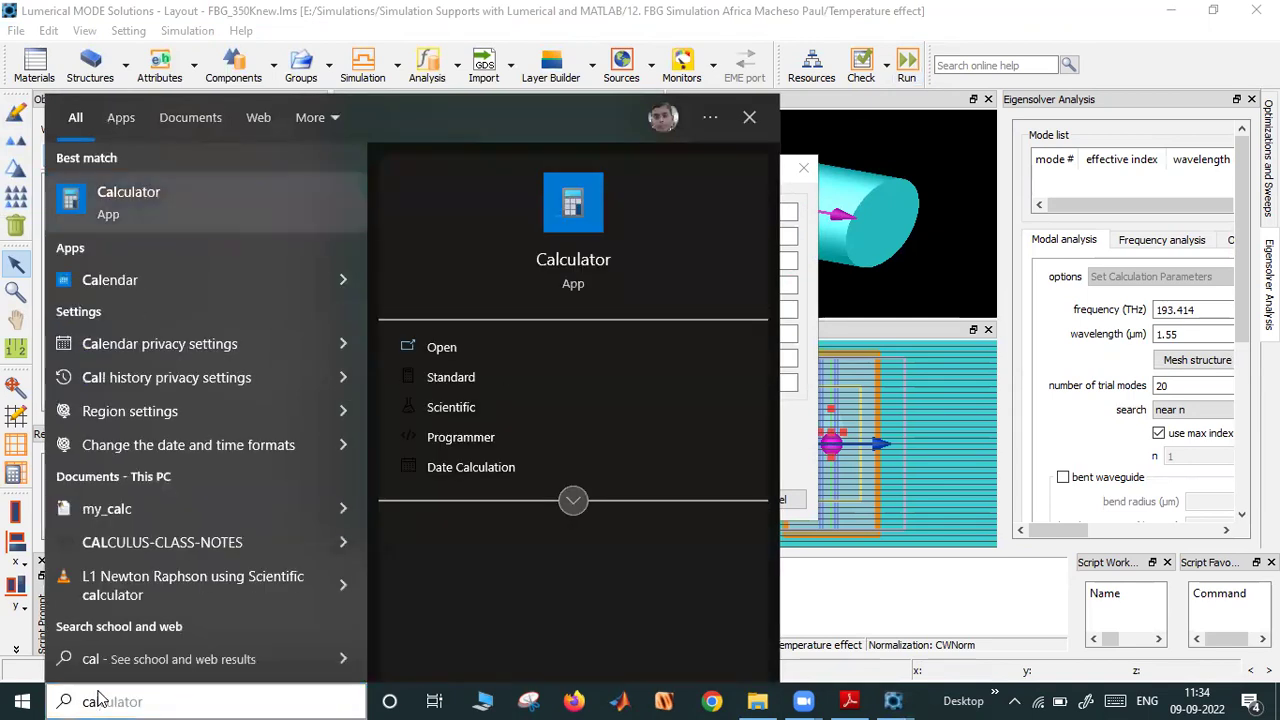
key("Return")
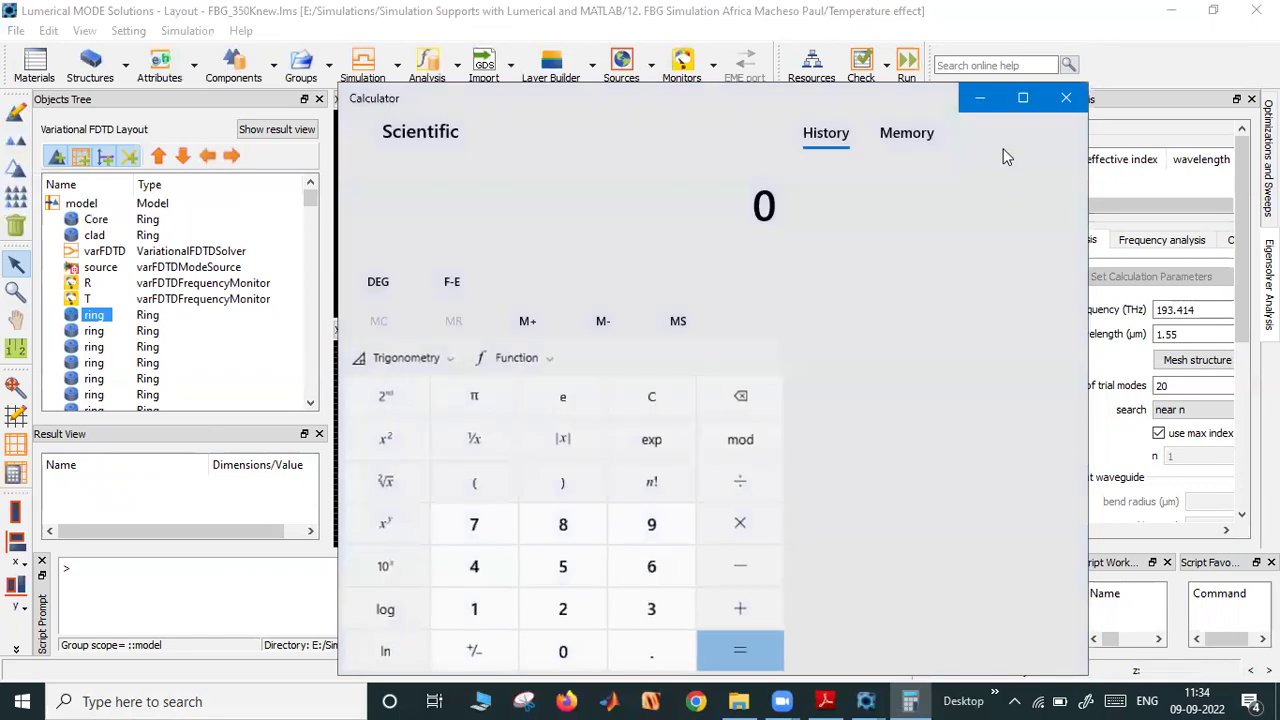
left_click(560, 610)
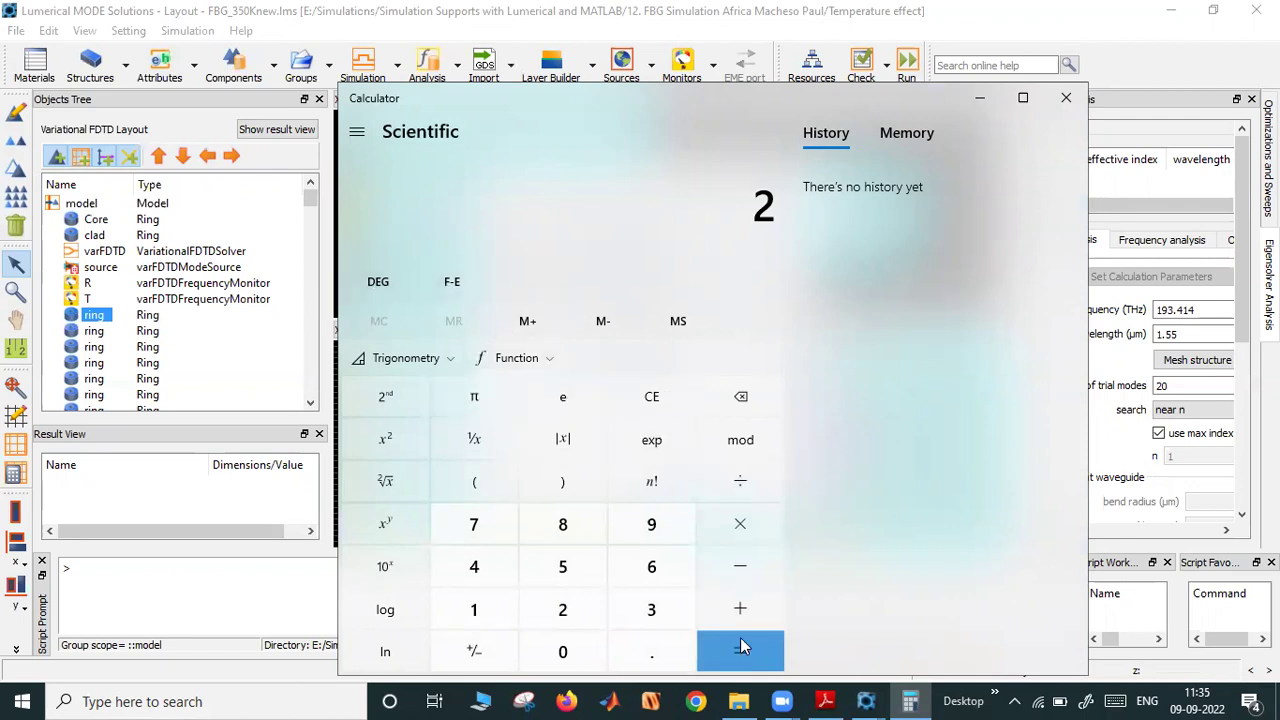
left_click(740, 397)
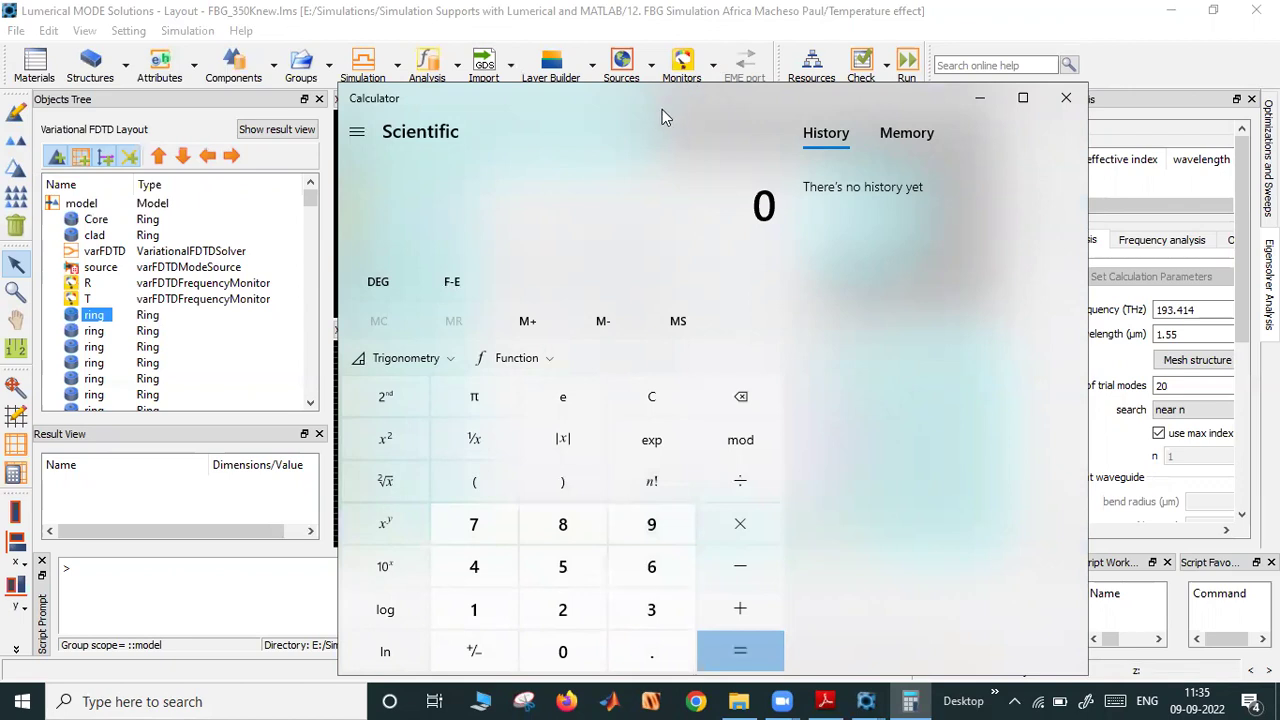
Try multiplying 0.53 by 7500 in the Calculator, then clear the second factor
left_click_drag(662, 110, 621, 99)
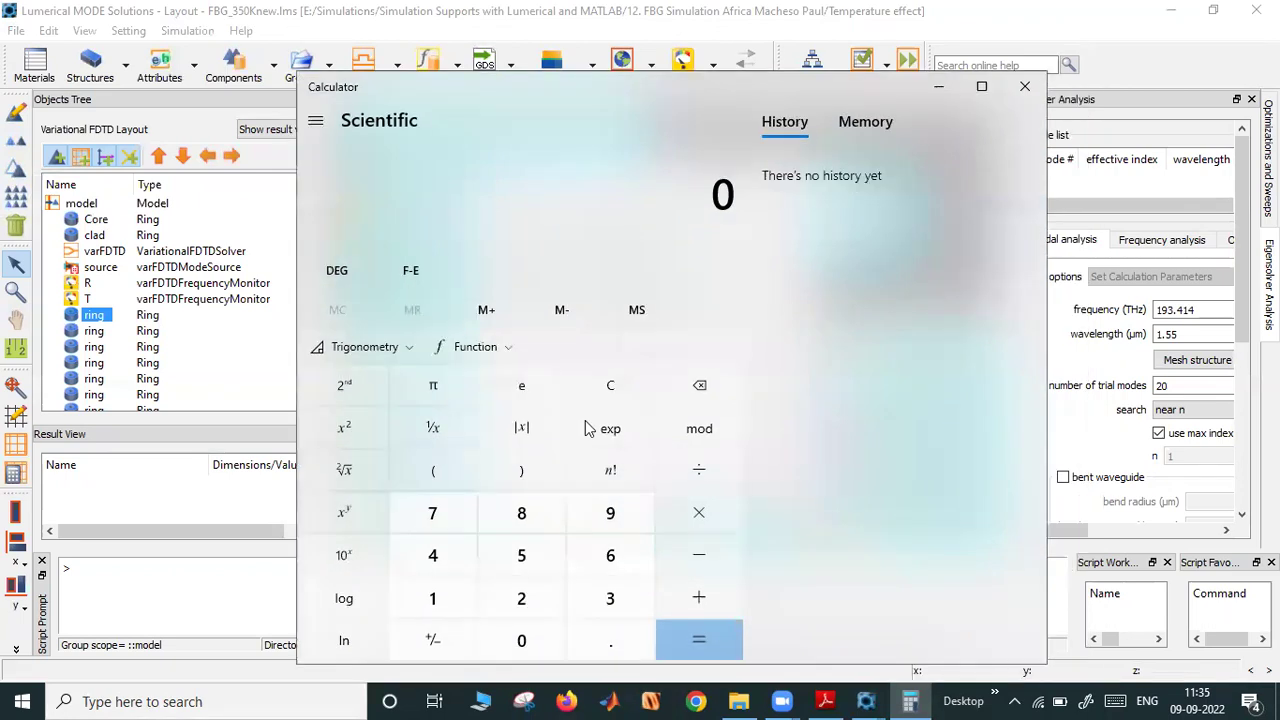
left_click(621, 647)
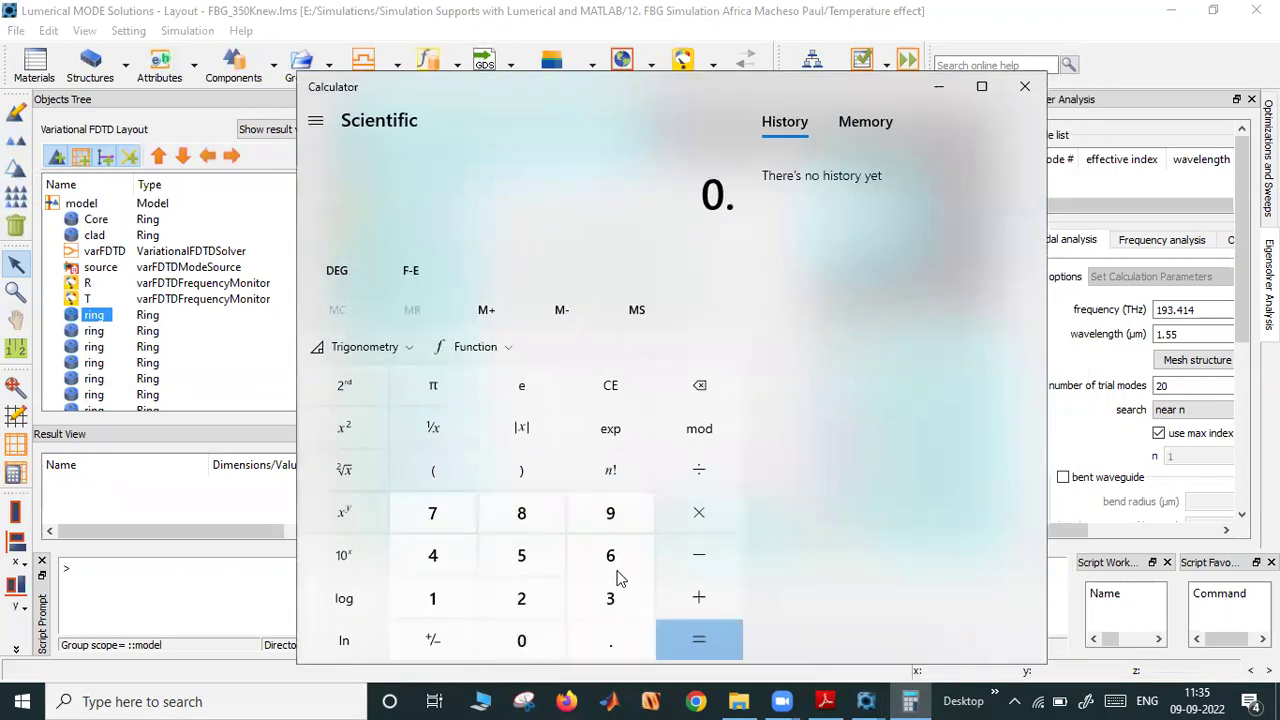
left_click(543, 560)
left_click(616, 596)
left_click(698, 513)
left_click_drag(566, 90, 636, 39)
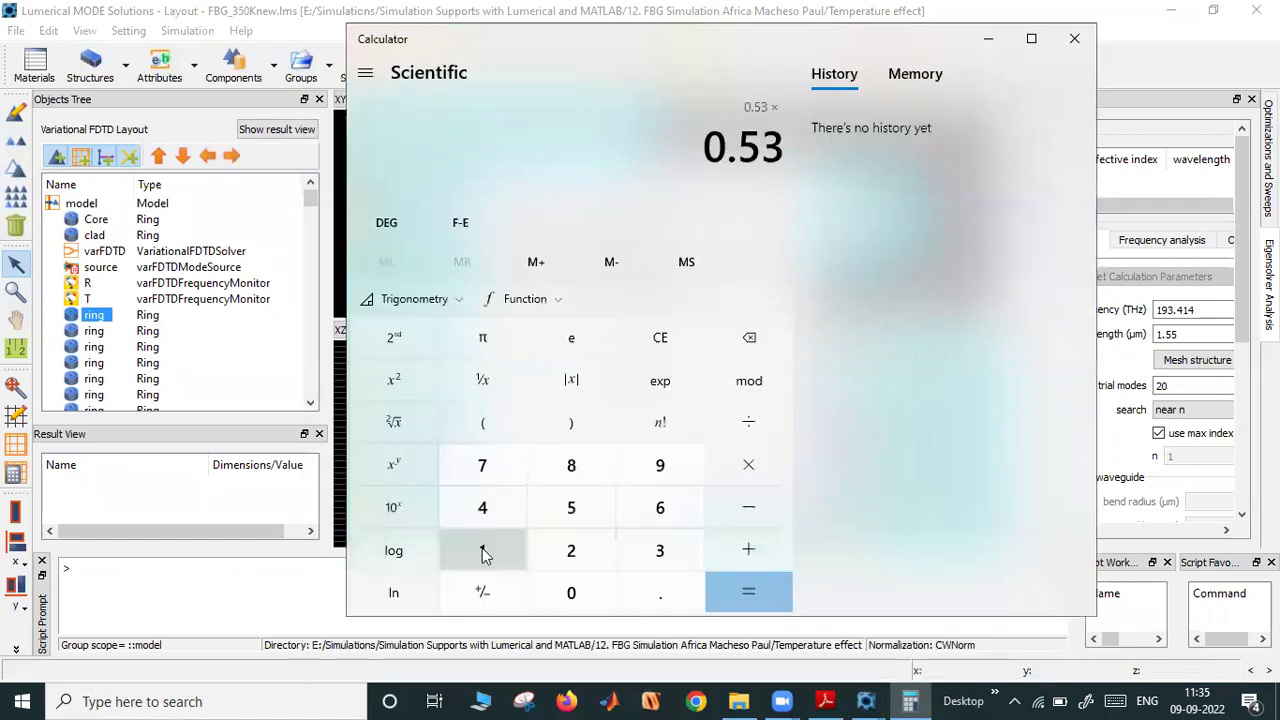
left_click(478, 460)
left_click(571, 600)
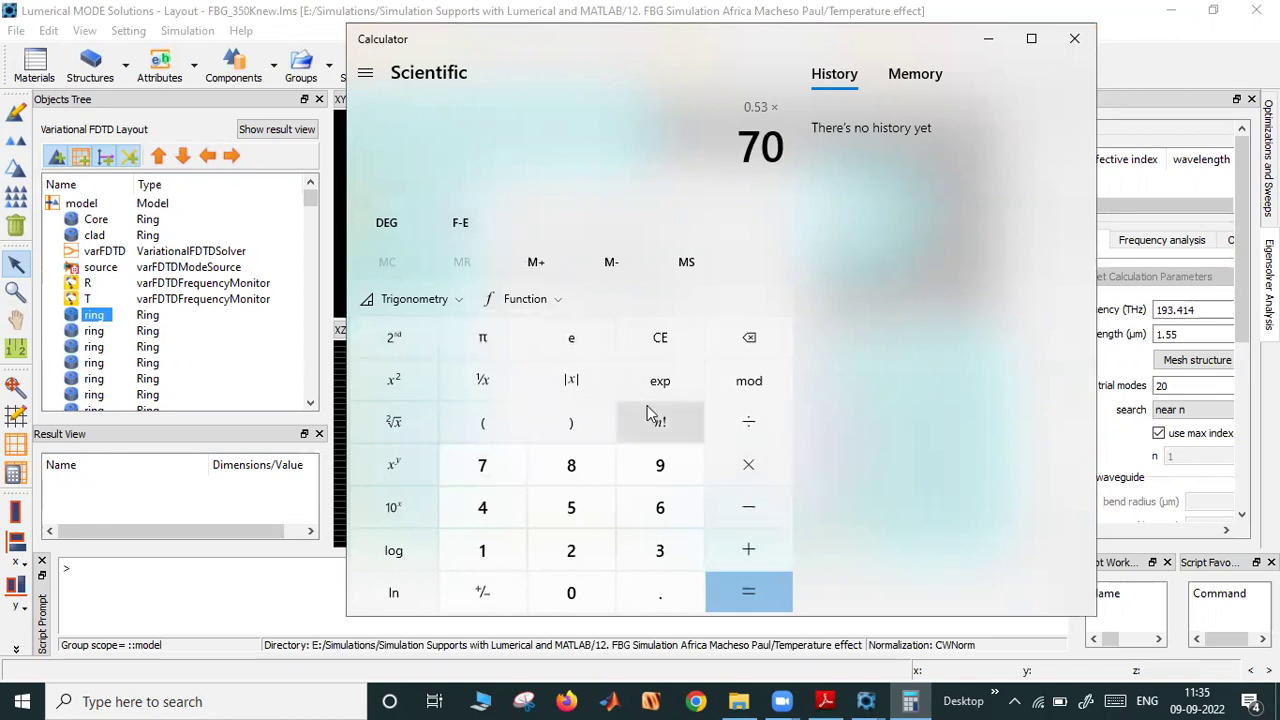
key("BackSpace")
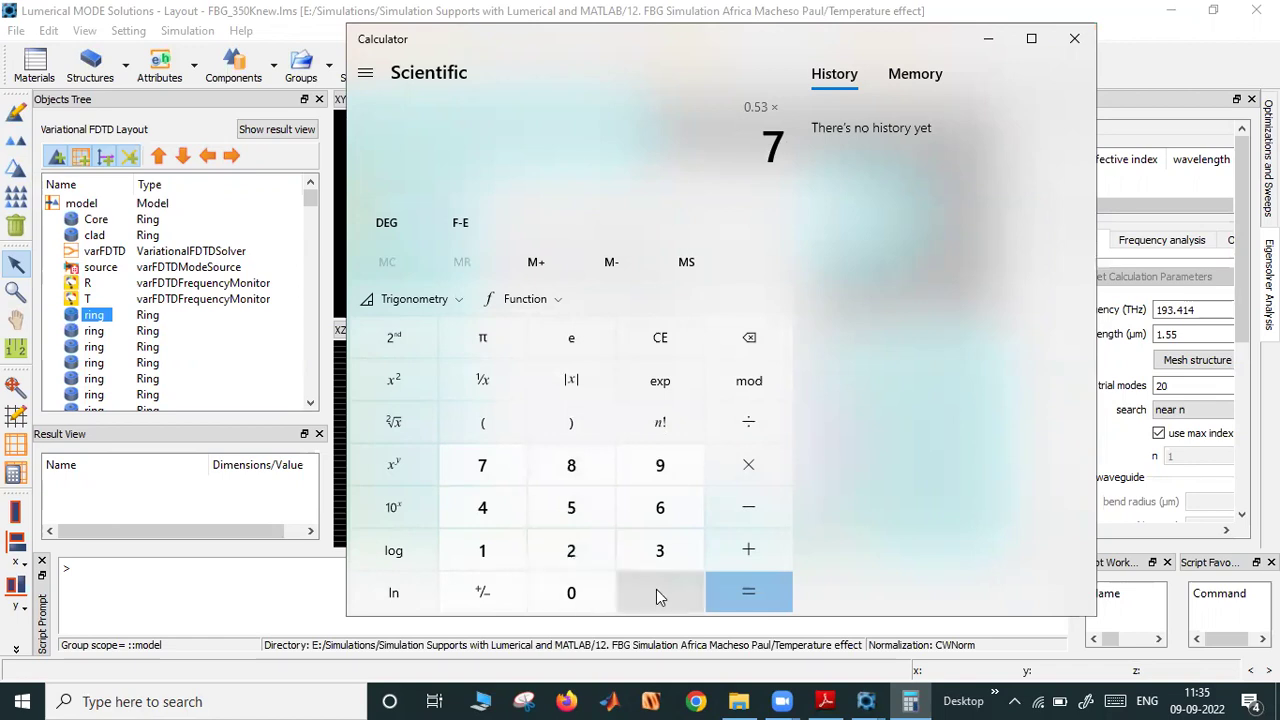
left_click(571, 510)
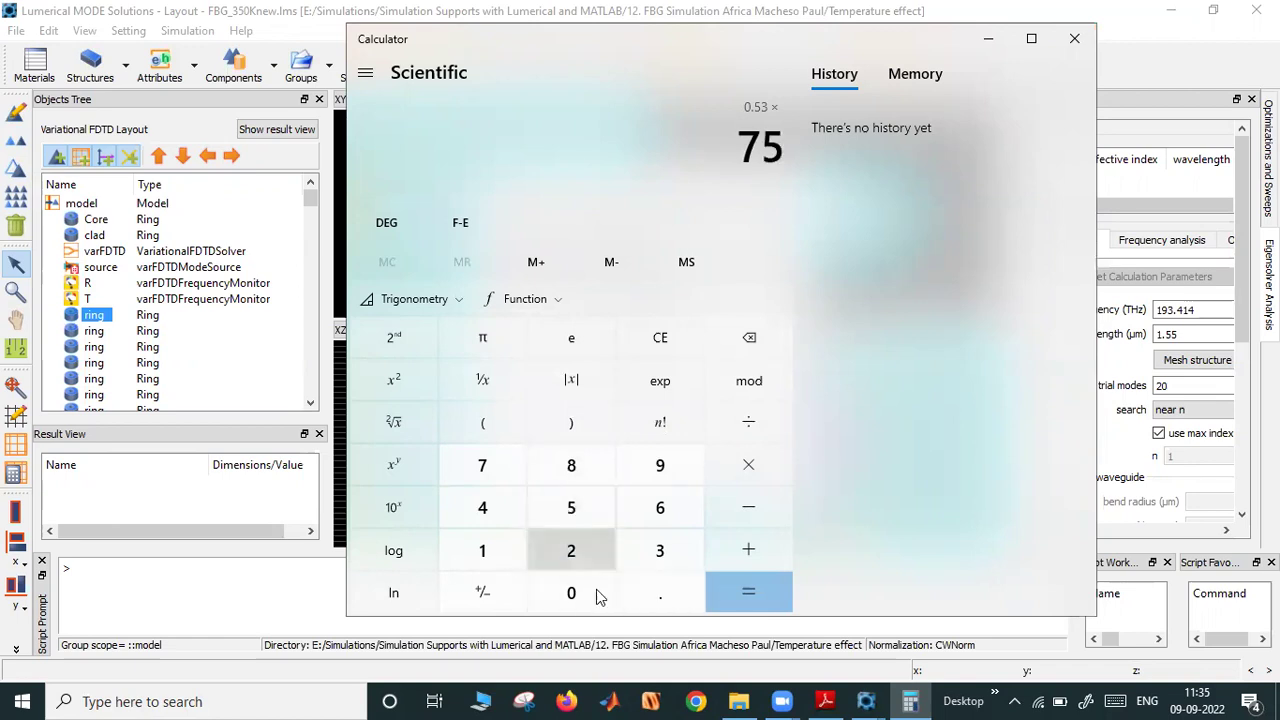
double_click(590, 598)
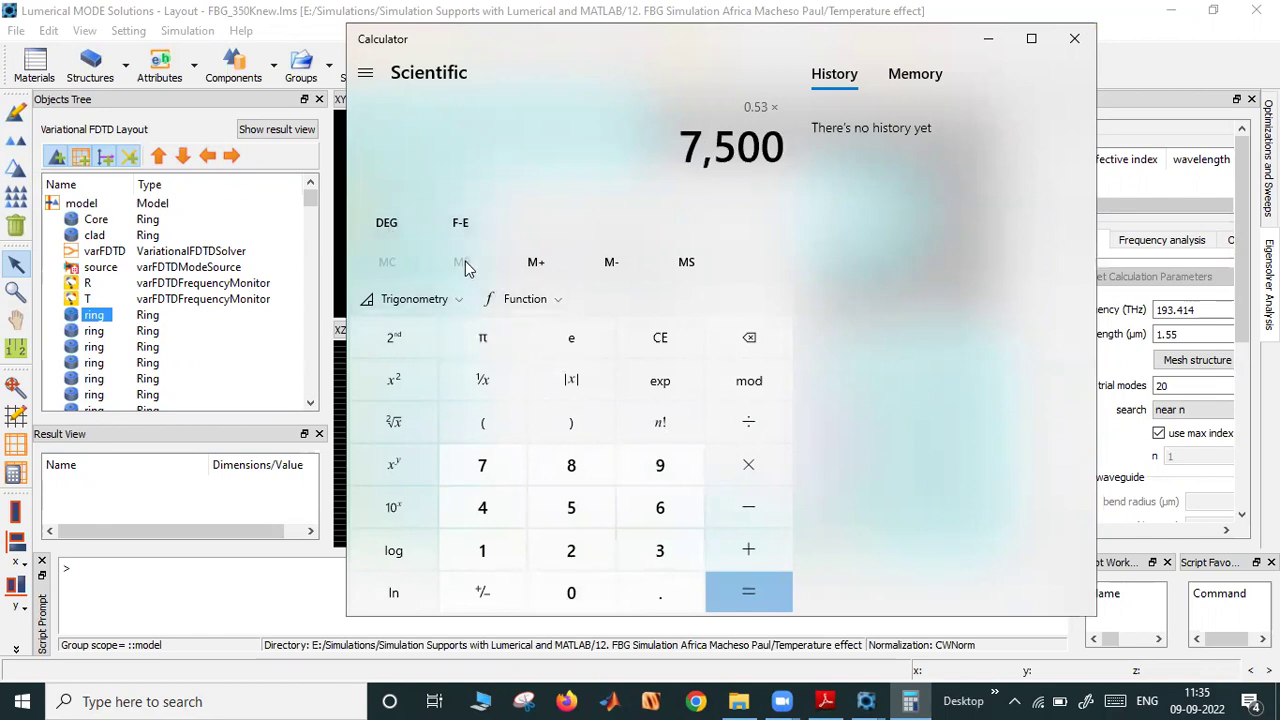
left_click(390, 224)
left_click(665, 337)
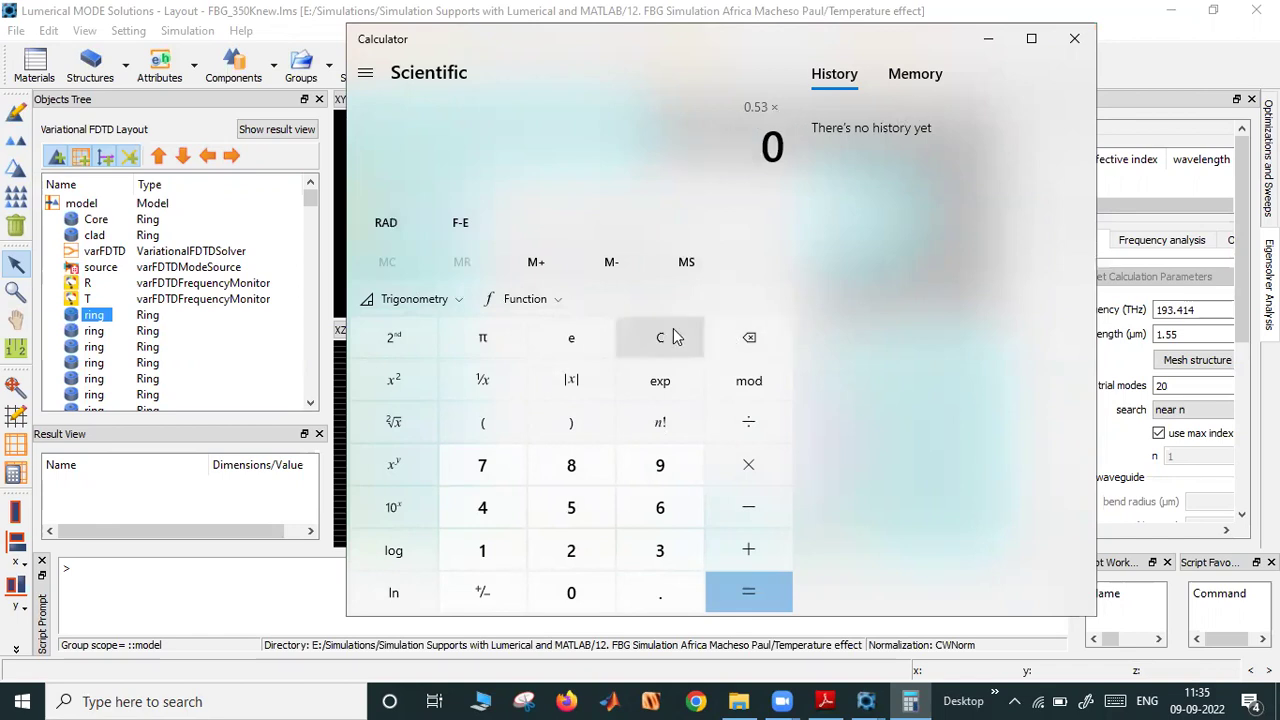
Complete the Calculator expression as 0.53 × 500 ÷ 0.53 and evaluate it
left_click(573, 508)
left_click(571, 593)
left_click(571, 593)
left_click(765, 423)
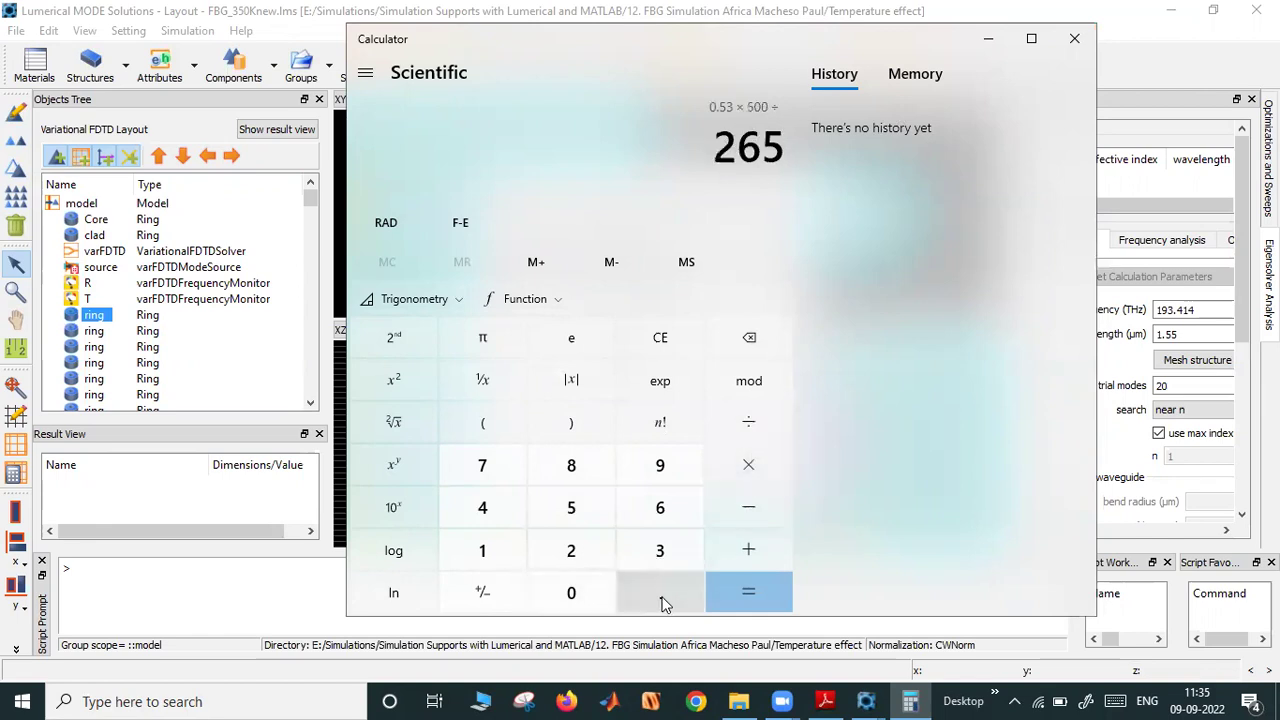
left_click(661, 597)
left_click(571, 508)
left_click(660, 550)
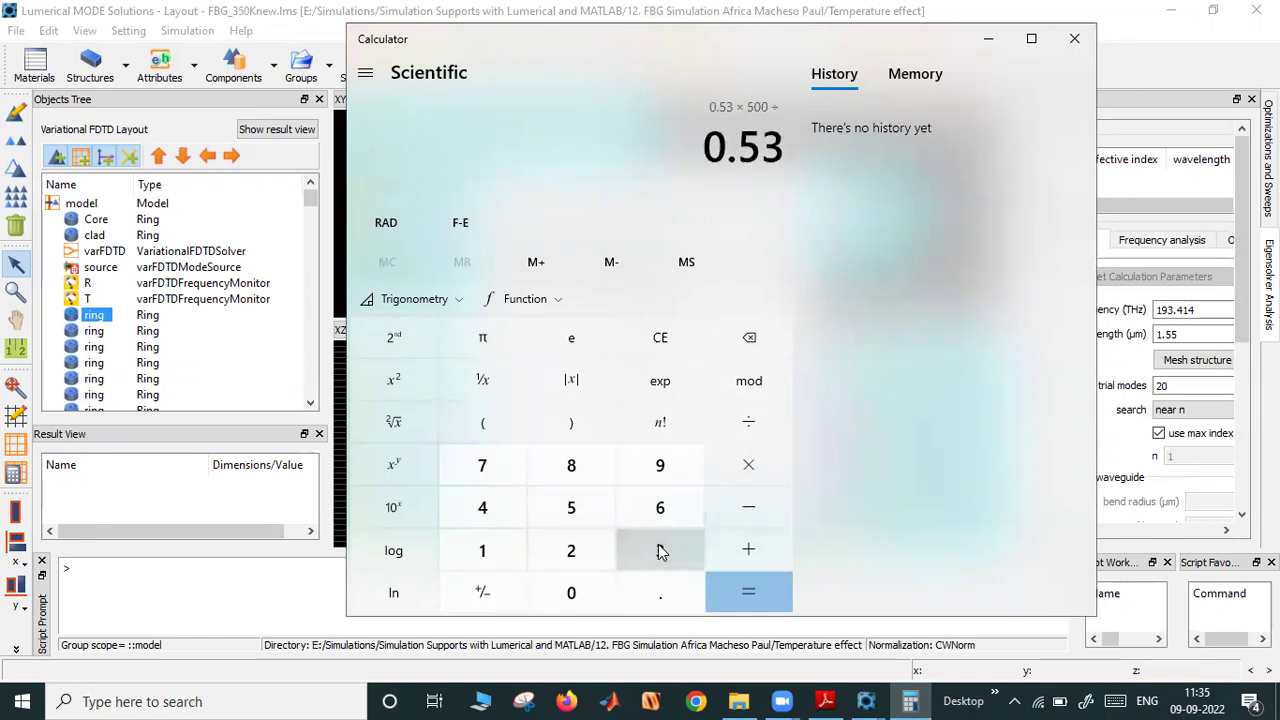
left_click(765, 595)
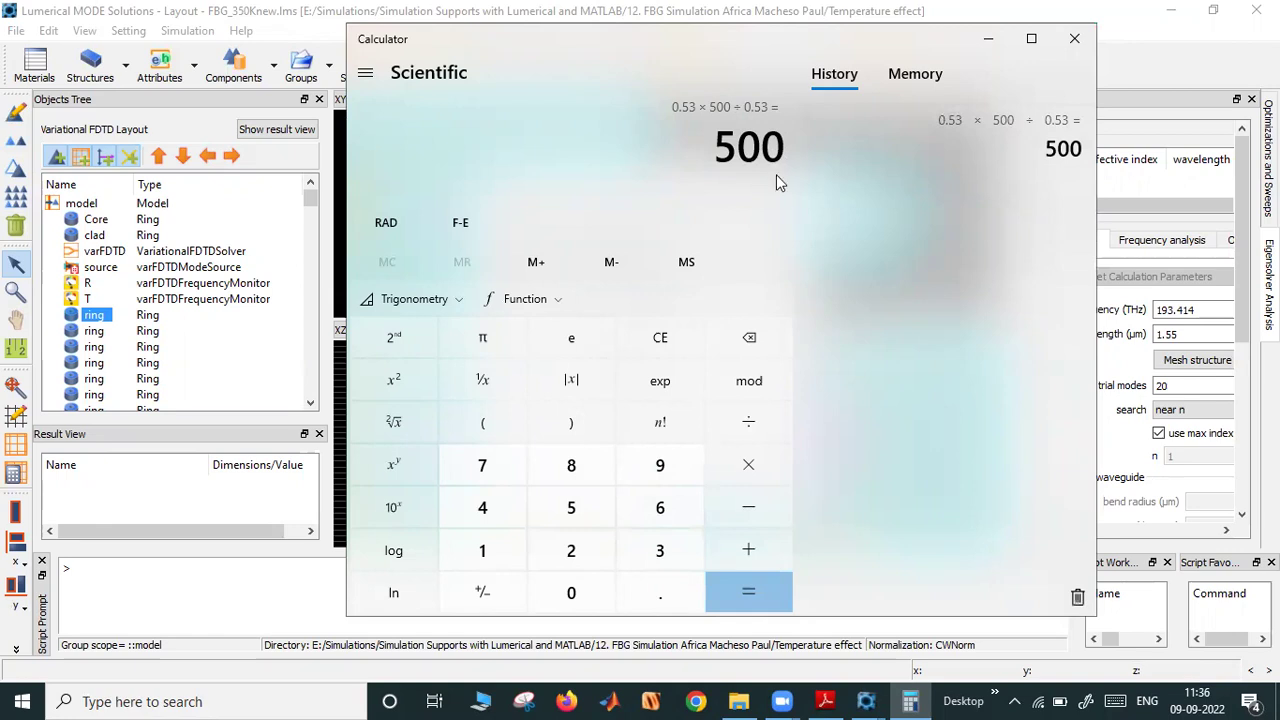
Clear the Calculator, divide 500 by 0.53 to find the number of grating periods, and close it
left_click(659, 341)
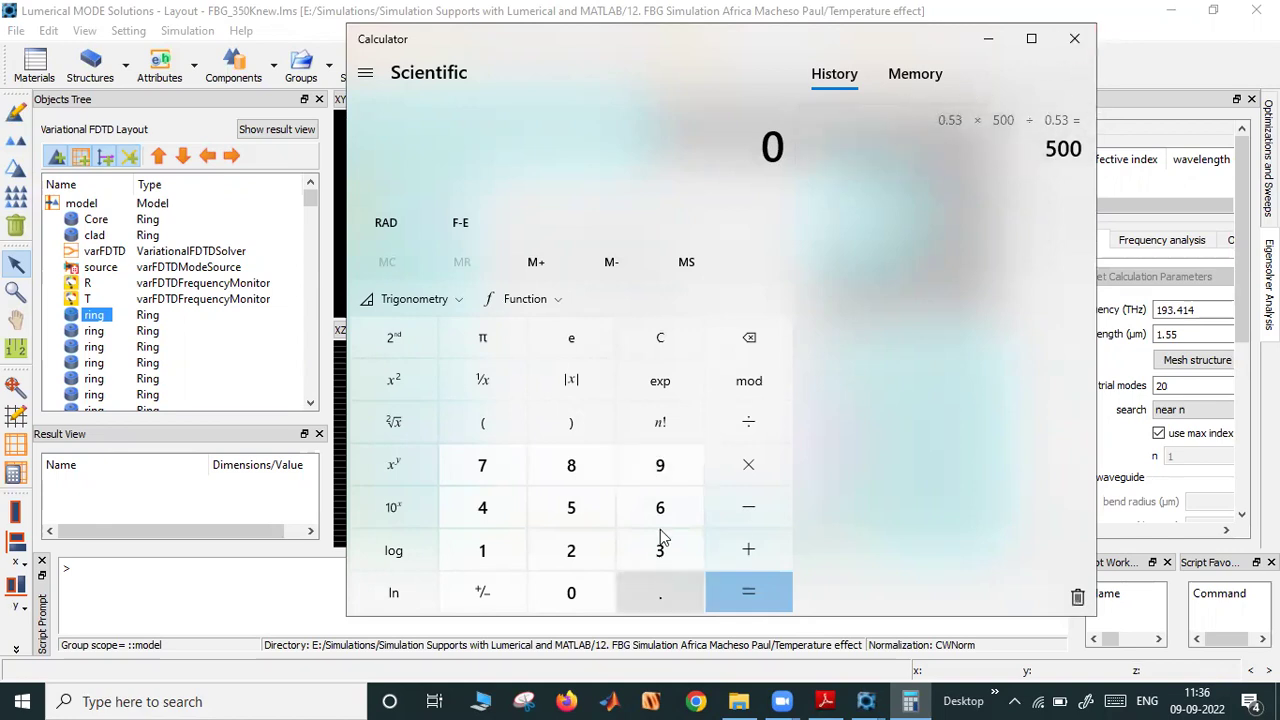
double_click(572, 597)
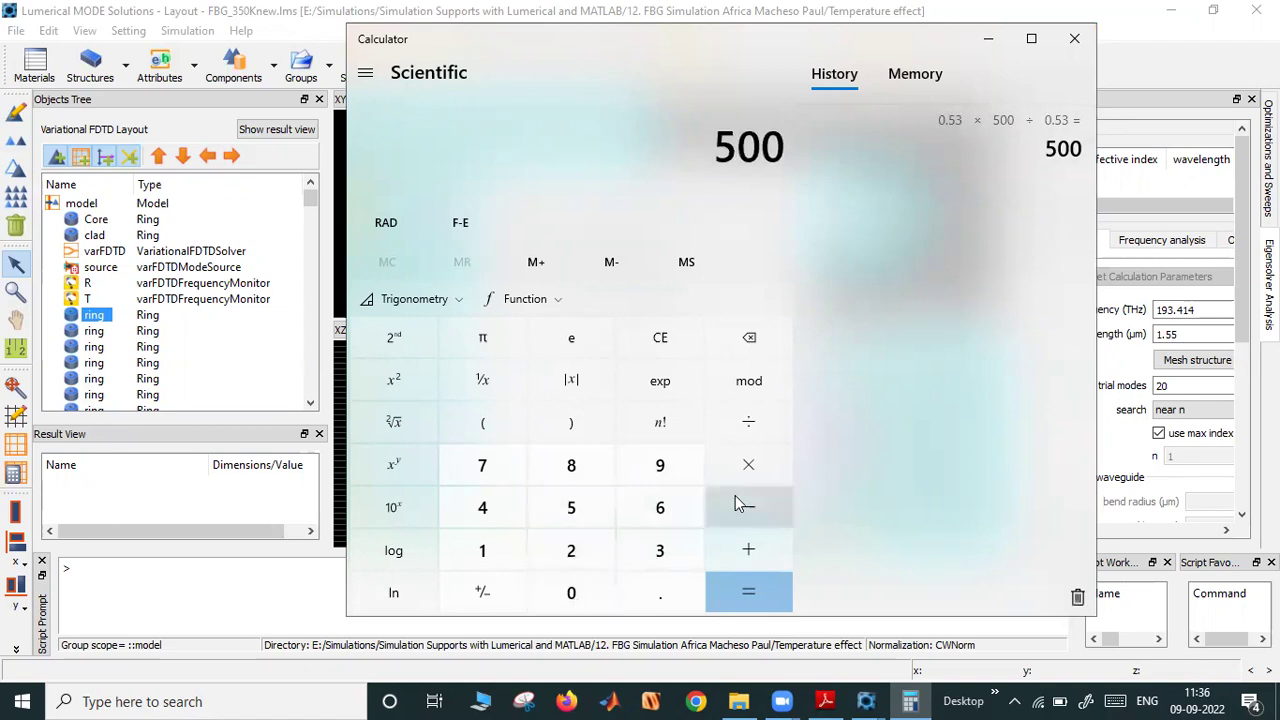
left_click(755, 424)
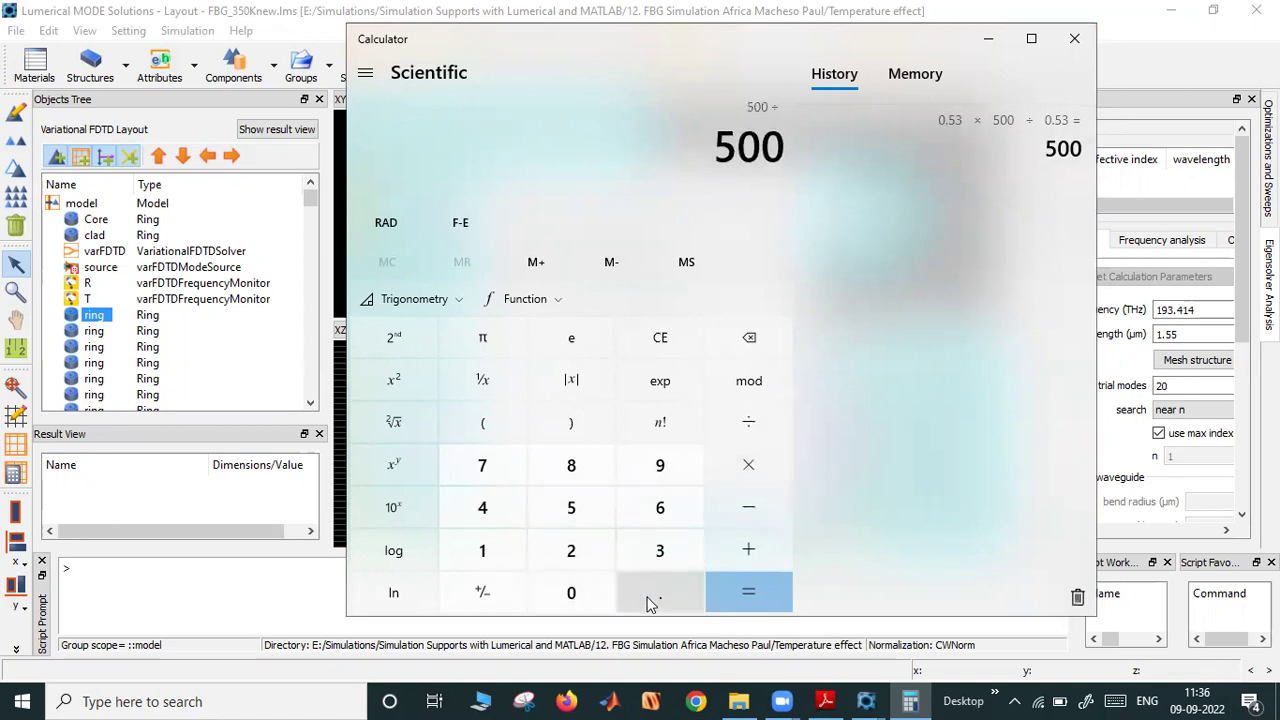
left_click(571, 592)
left_click(659, 593)
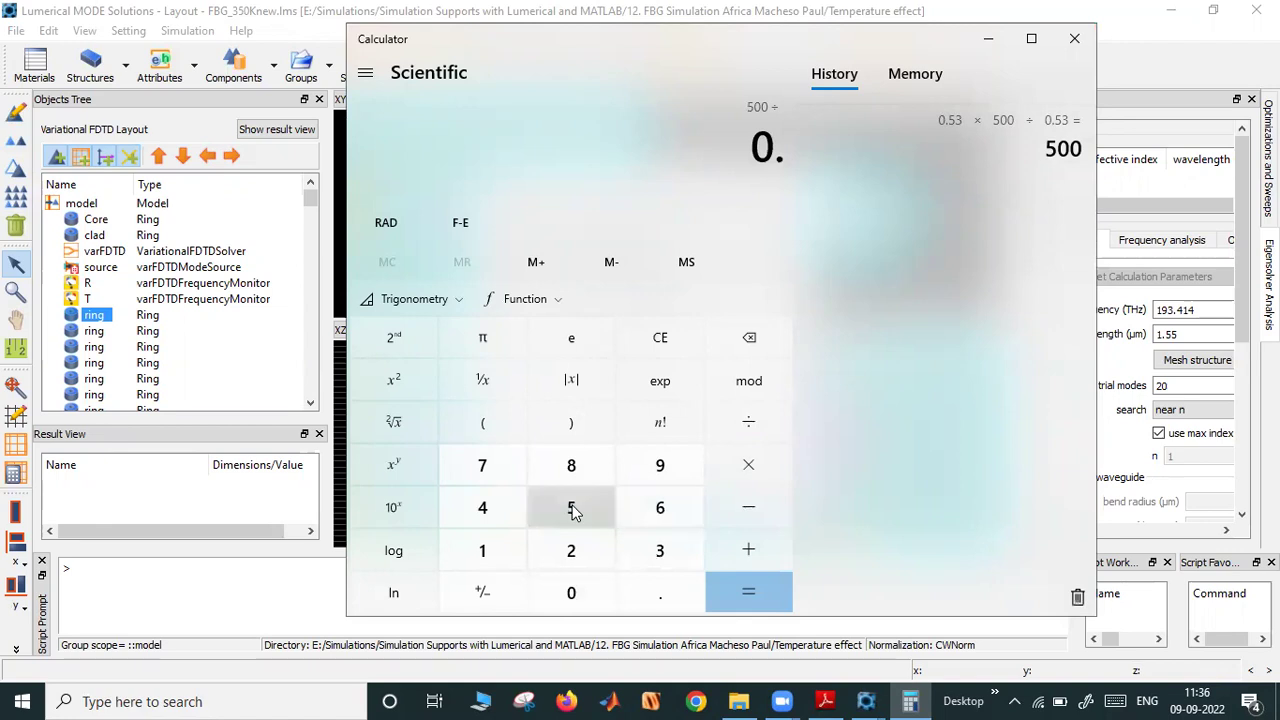
left_click(571, 507)
left_click(660, 551)
left_click(757, 592)
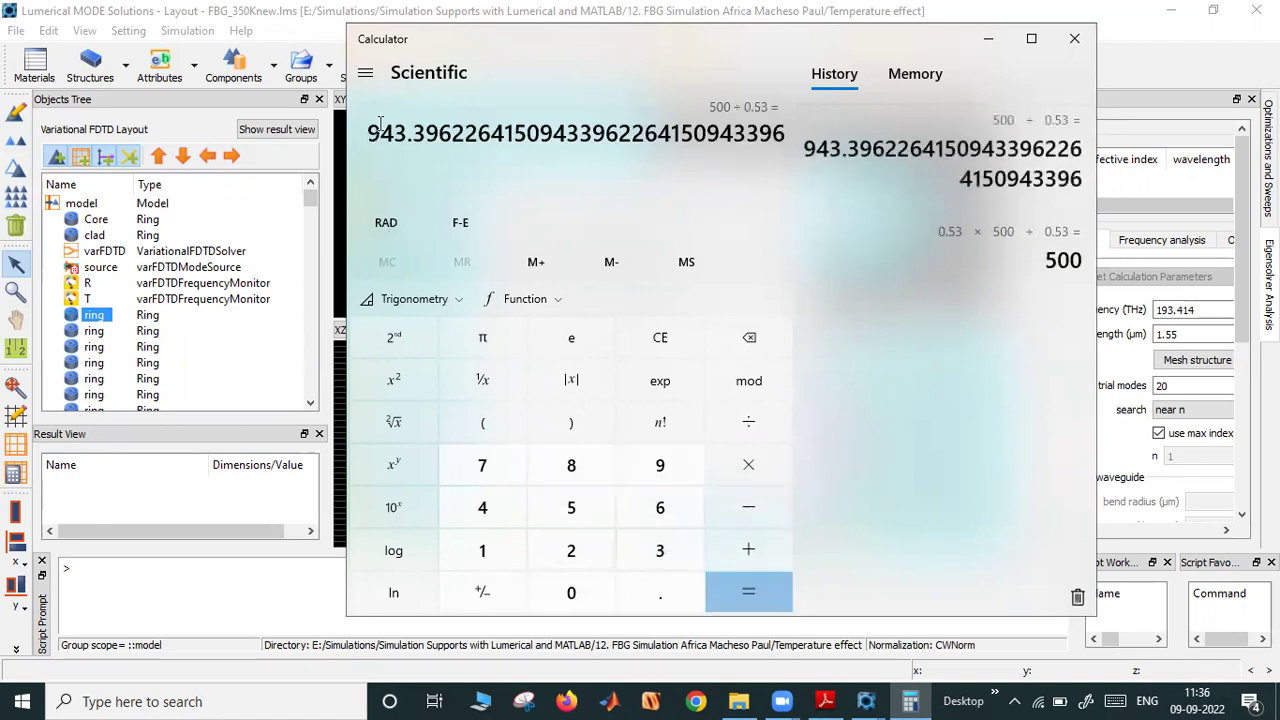
left_click(1072, 37)
Set the columns value of the first grating ring's array to 170 and apply the array settings
double_click(687, 311)
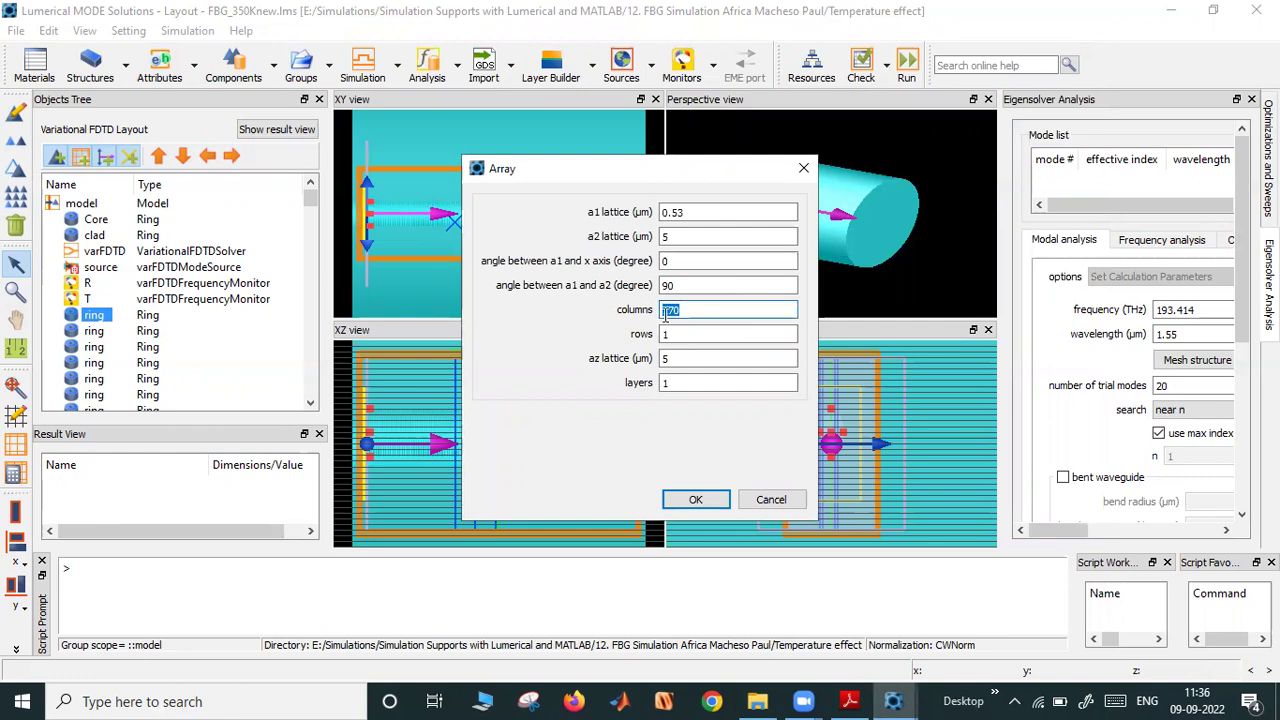
key("BackSpace")
type("170")
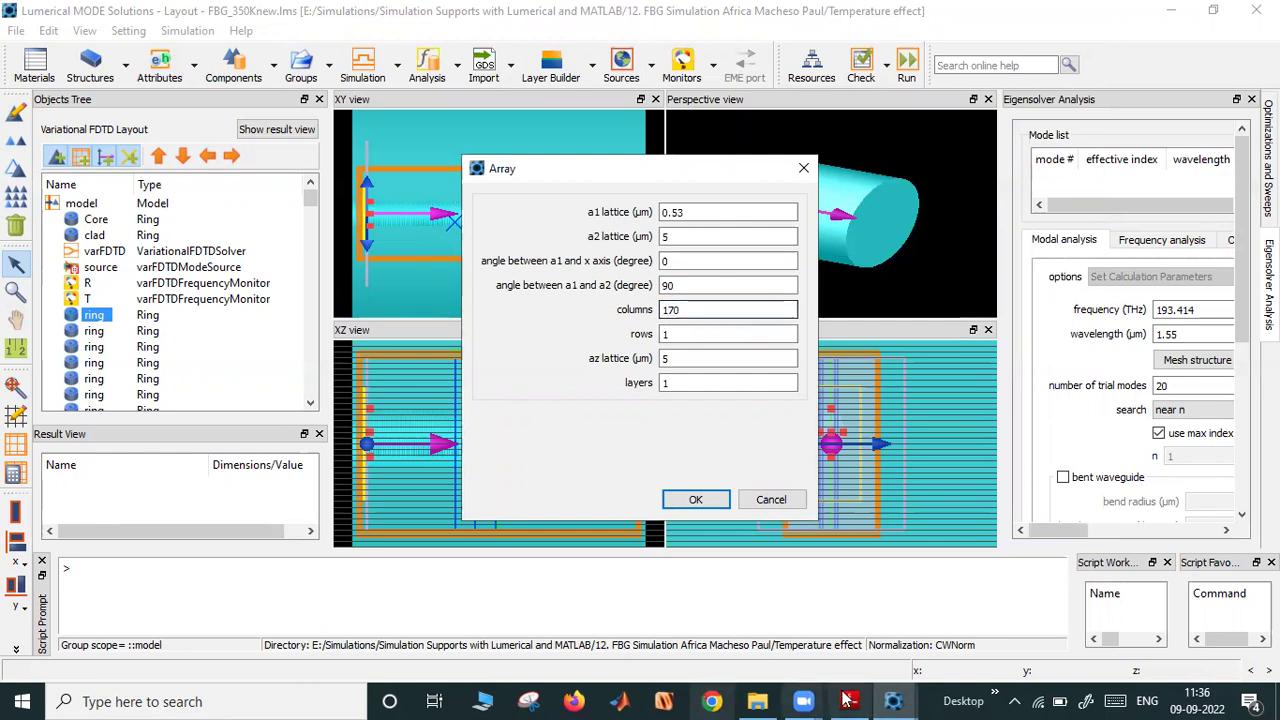
left_click(893, 701)
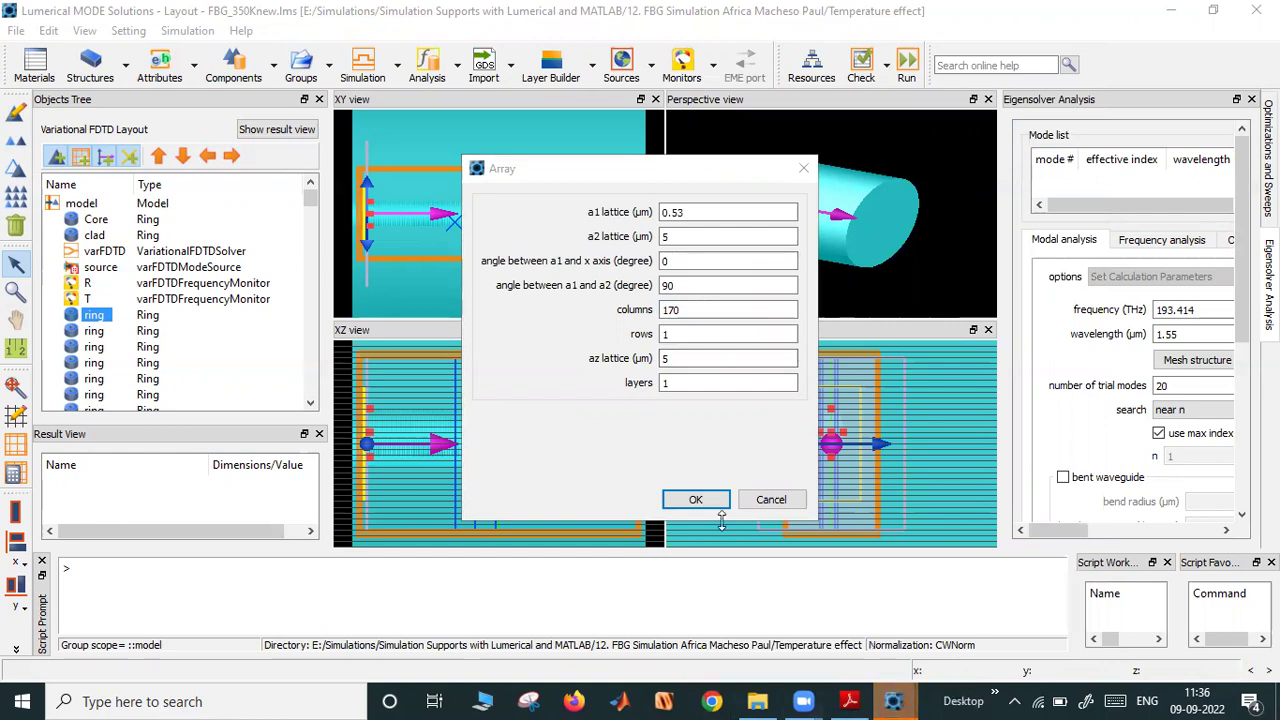
left_click(695, 499)
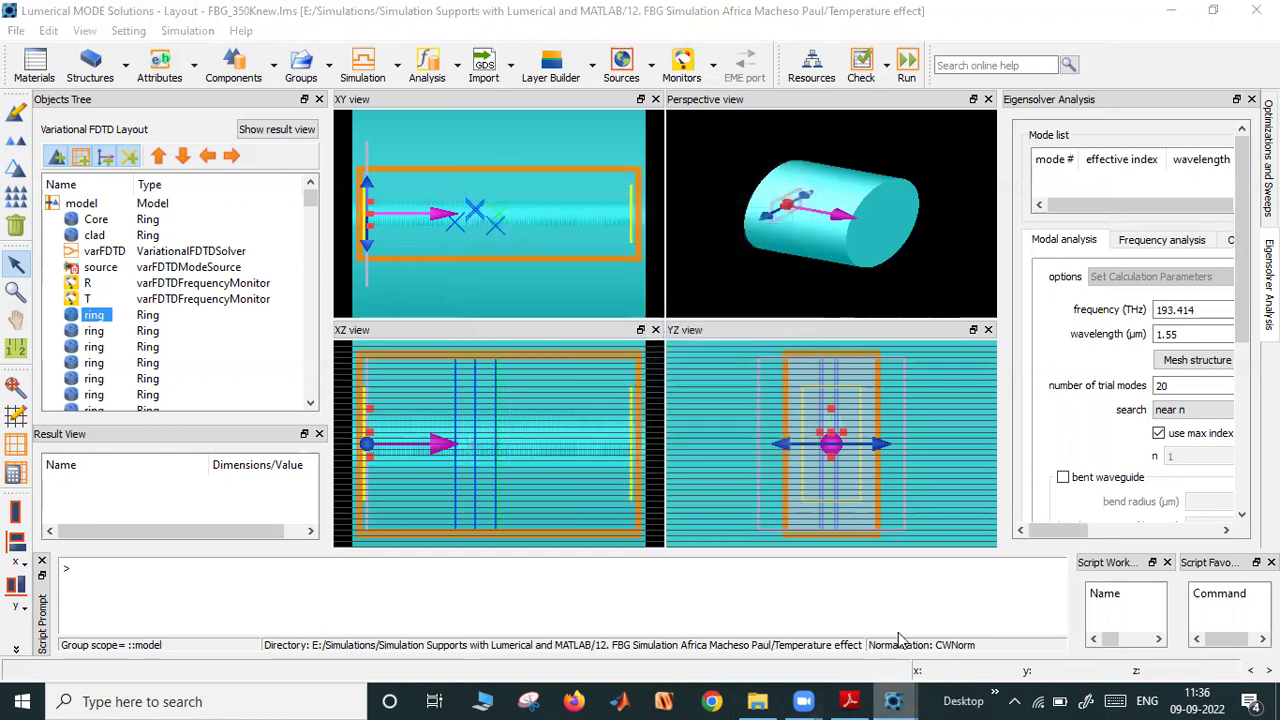
Review the three reflection dips in Visualizer 1, then return to the FBG_350Knew layout
left_click(893, 701)
left_click(978, 612)
mouse_move(676, 133)
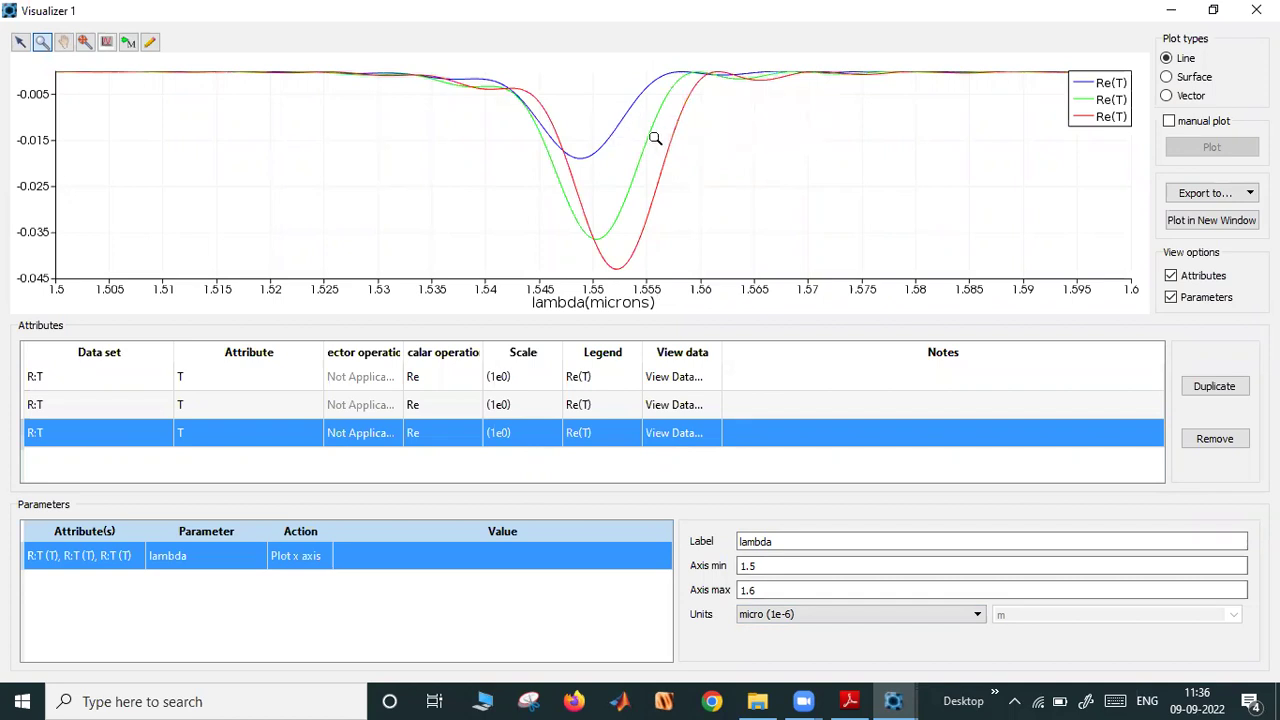
left_click(893, 700)
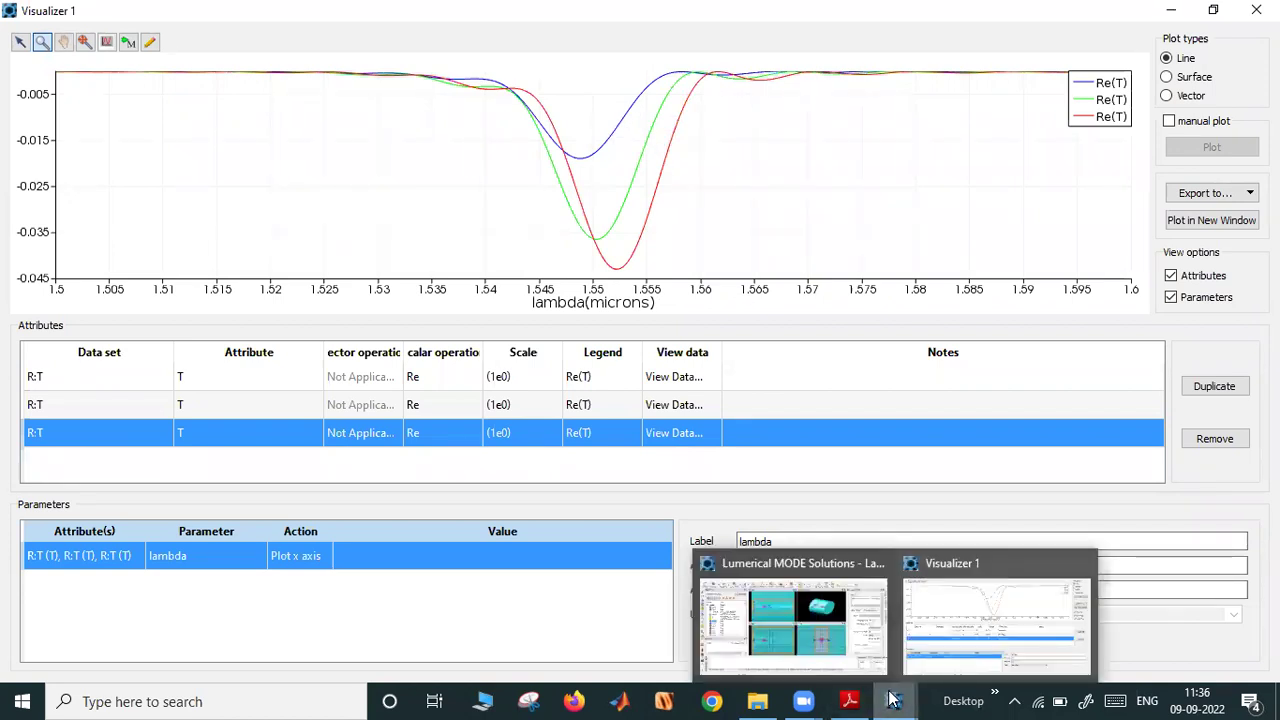
left_click(815, 624)
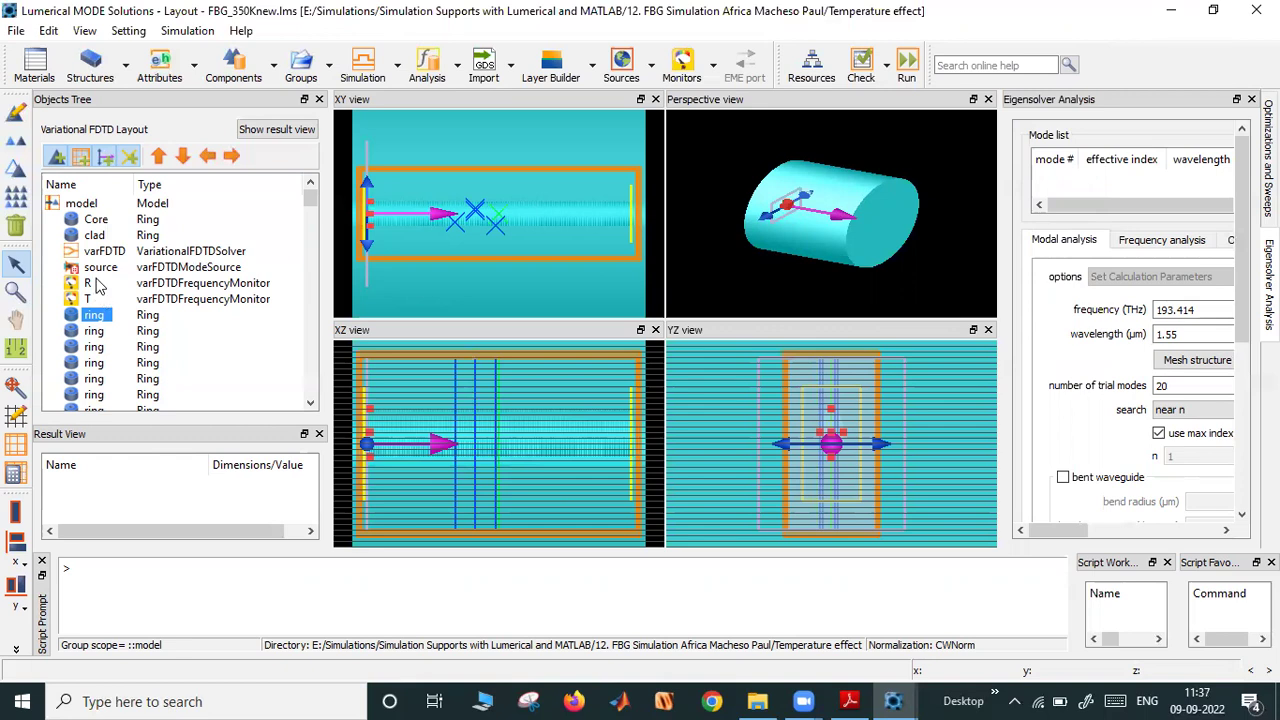
Open the varFDTD solver for editing and set its simulation time to 1000 fs
left_click(105, 252)
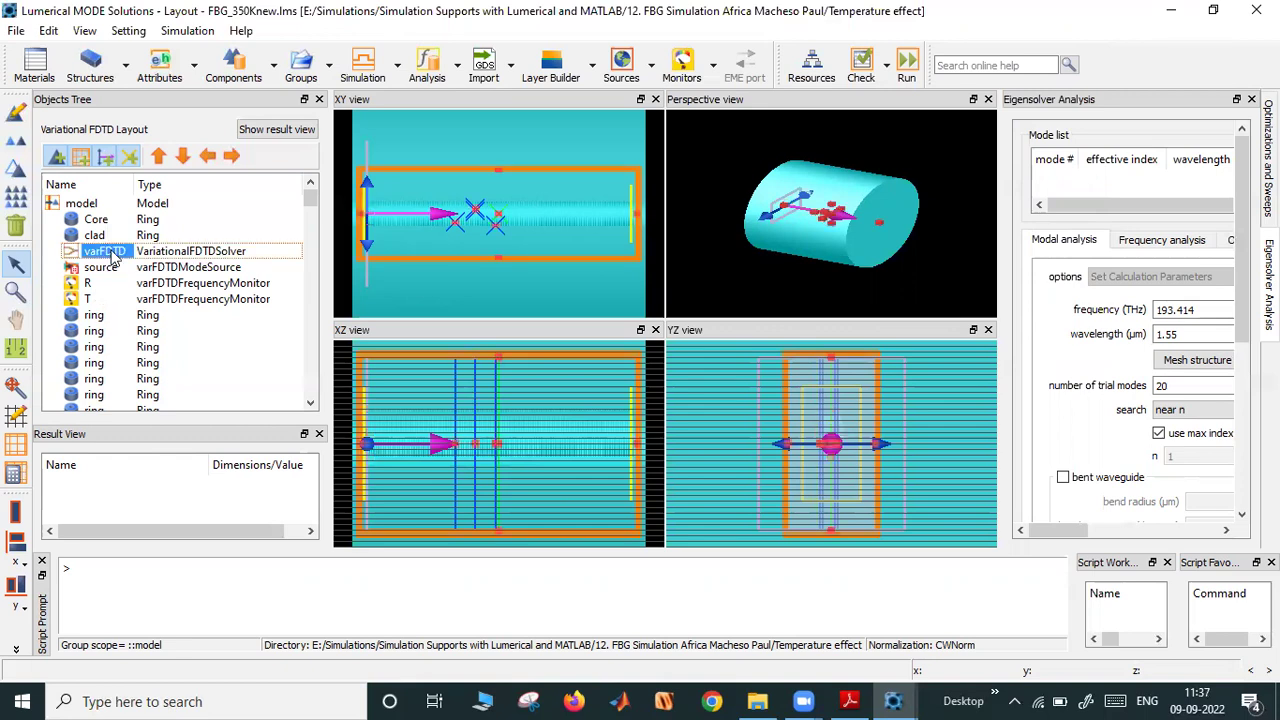
left_click(15, 115)
left_click_drag(470, 158, 390, 160)
type("1000")
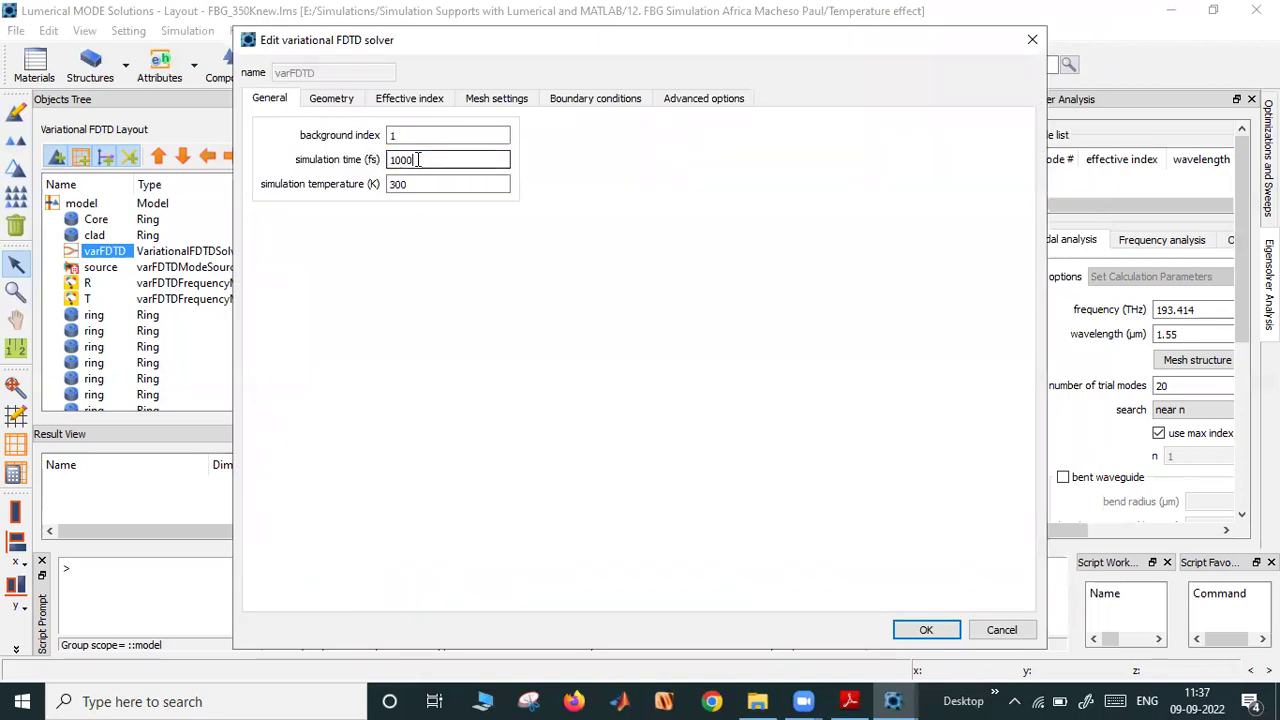
Raise the mesh accuracy of the varFDTD solver's auto non-uniform mesh and apply the solver settings
left_click(494, 99)
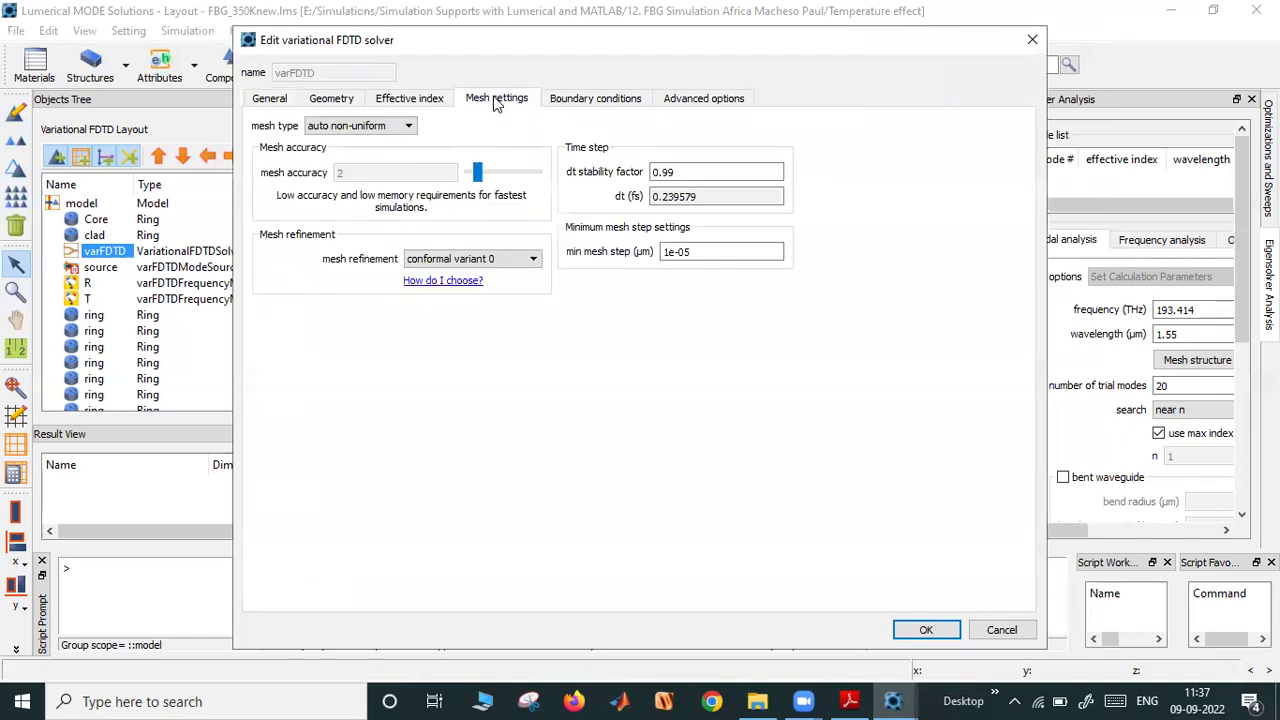
left_click(500, 178)
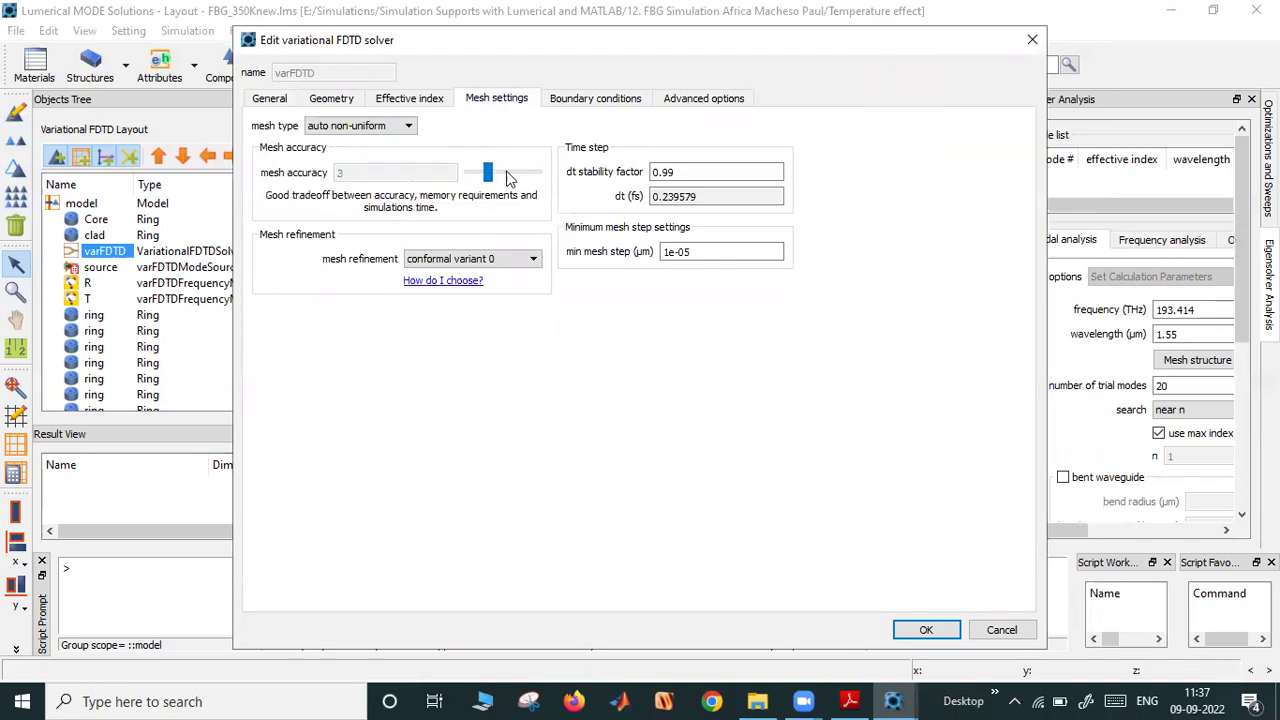
left_click(505, 177)
left_click(924, 631)
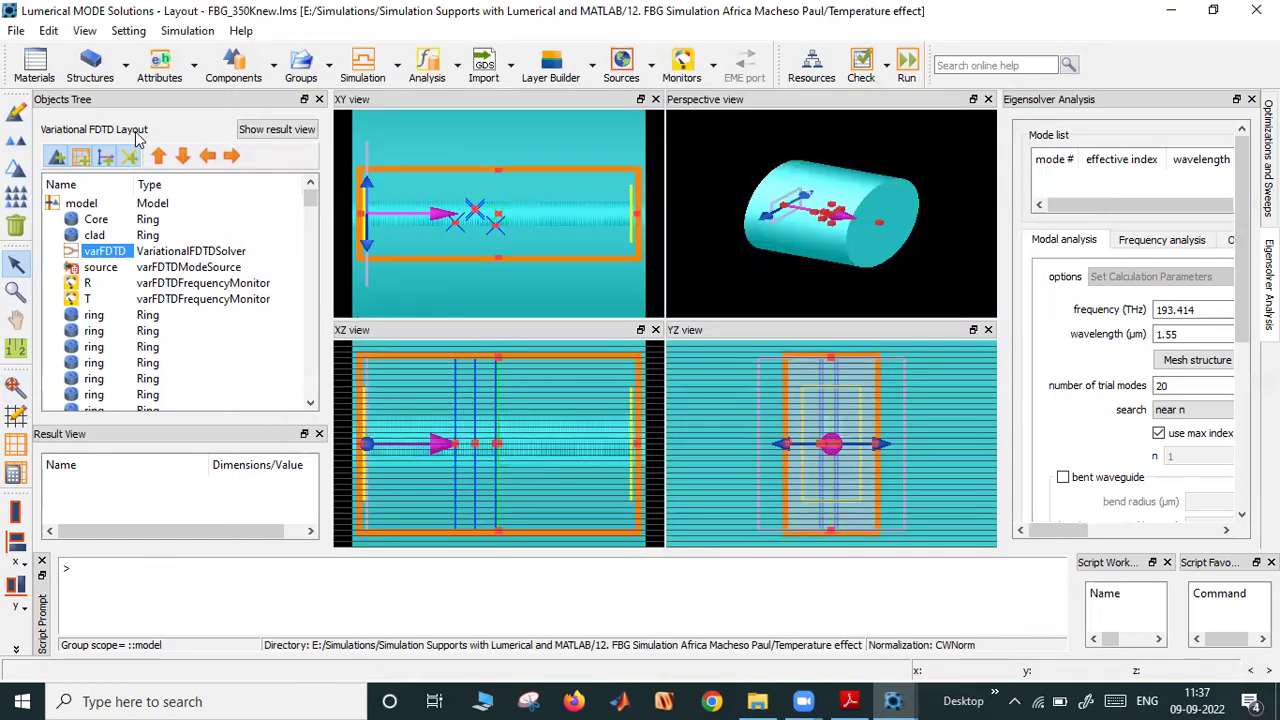
Create a new project from the default project, saving the current simulation first
left_click(17, 33)
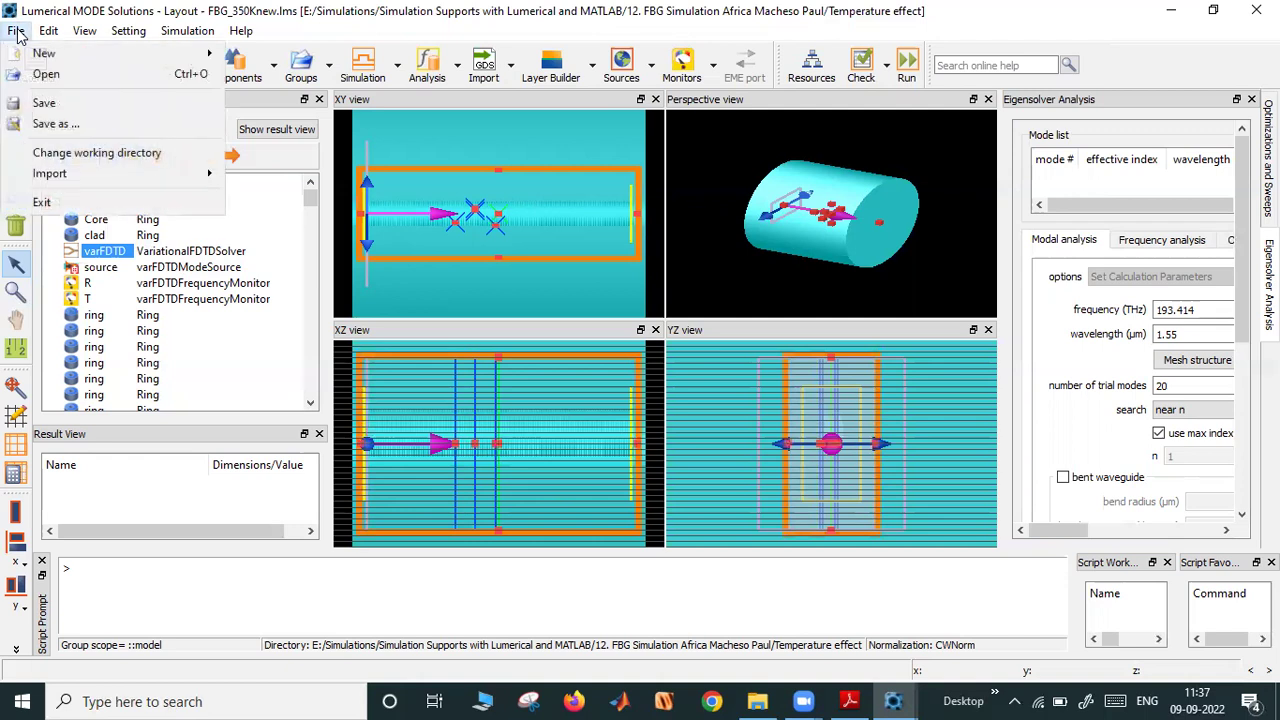
mouse_move(78, 60)
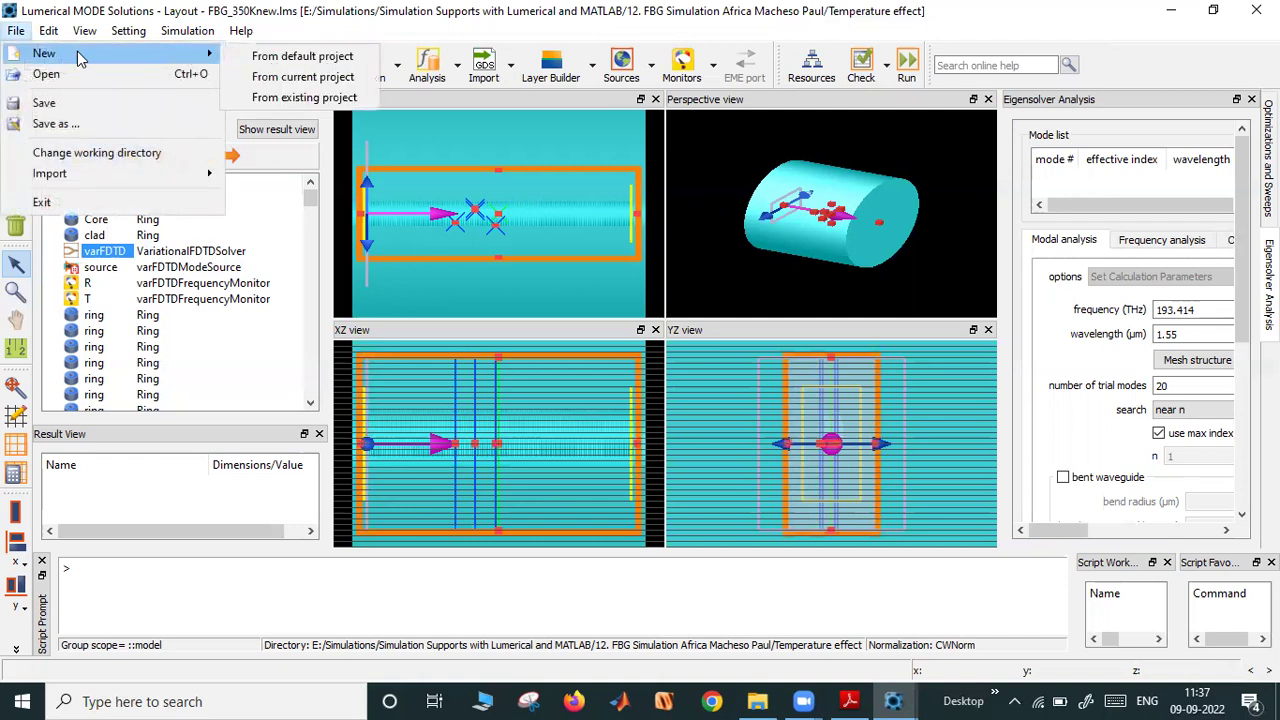
left_click(283, 57)
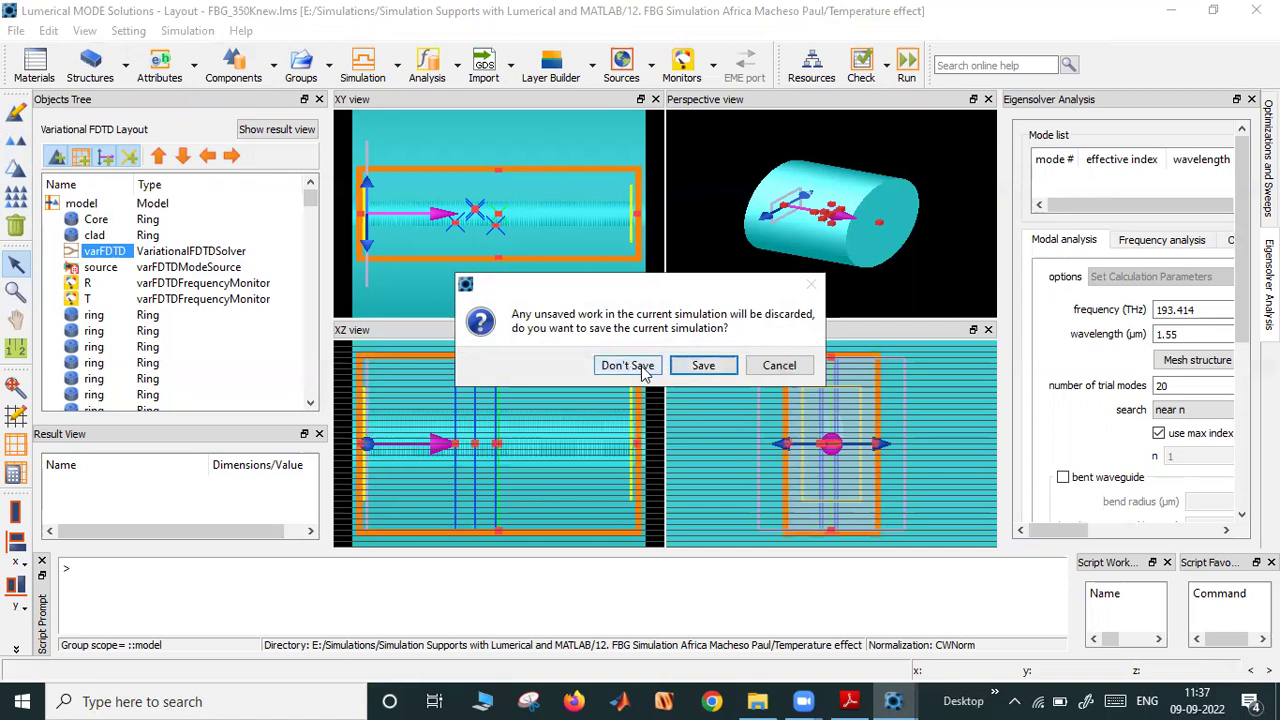
left_click(703, 366)
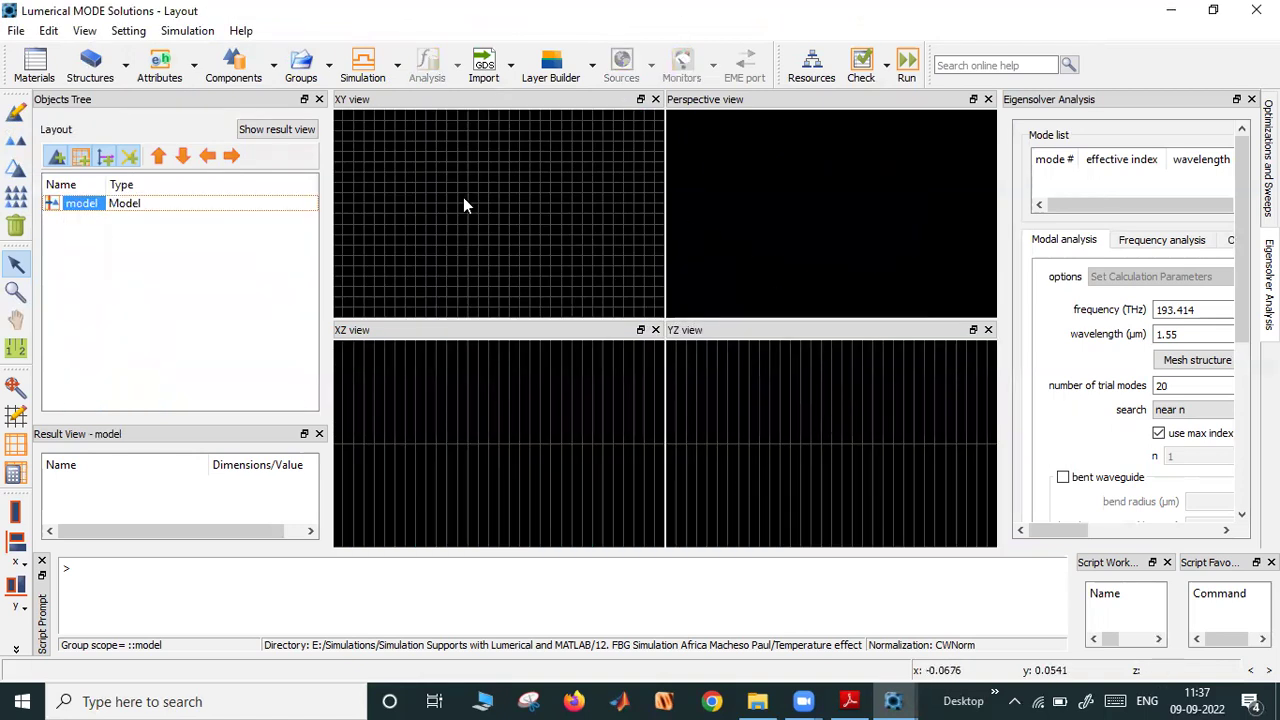
Open the model object for editing and add five user properties to its setup variables
right_click(83, 207)
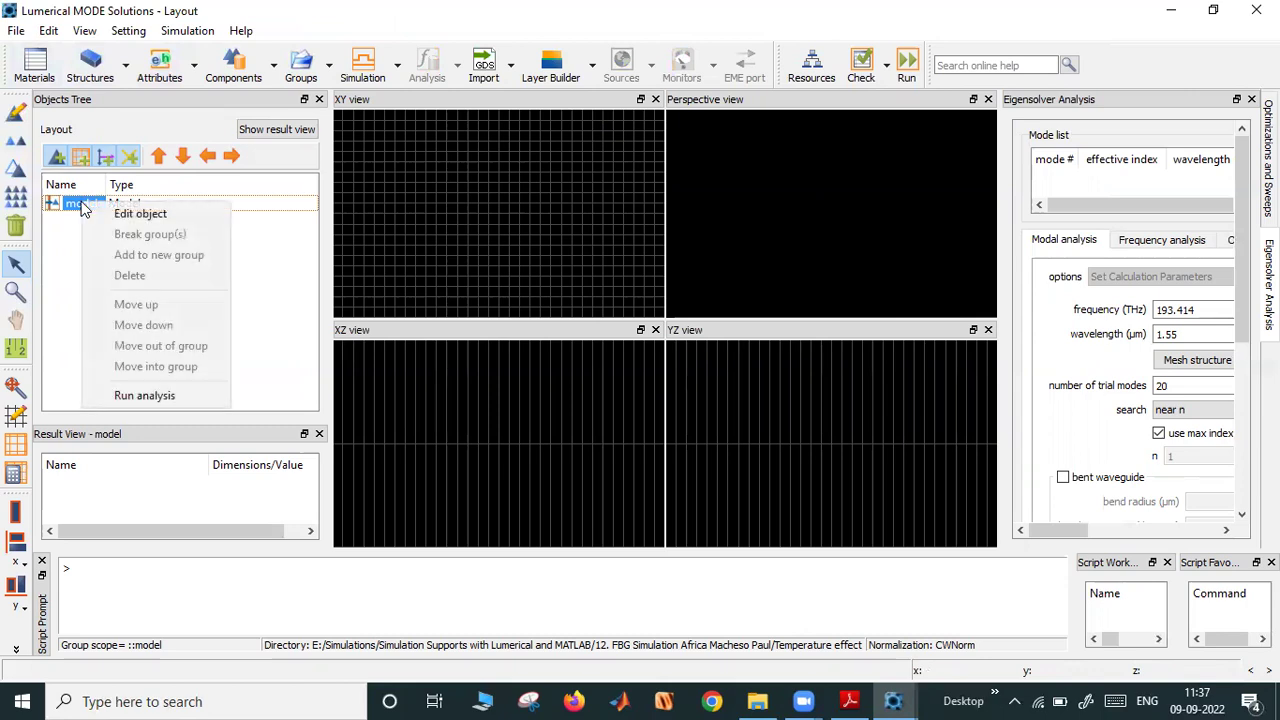
left_click(157, 213)
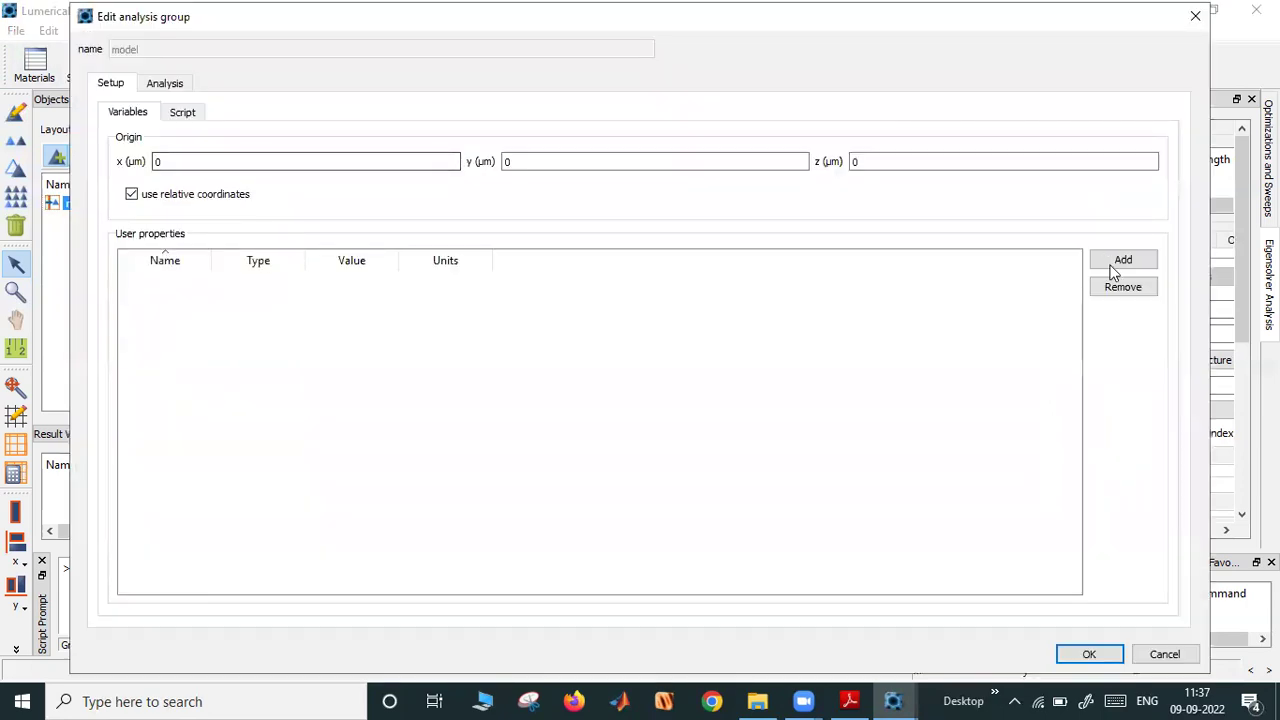
left_click(1124, 260)
left_click(1124, 260)
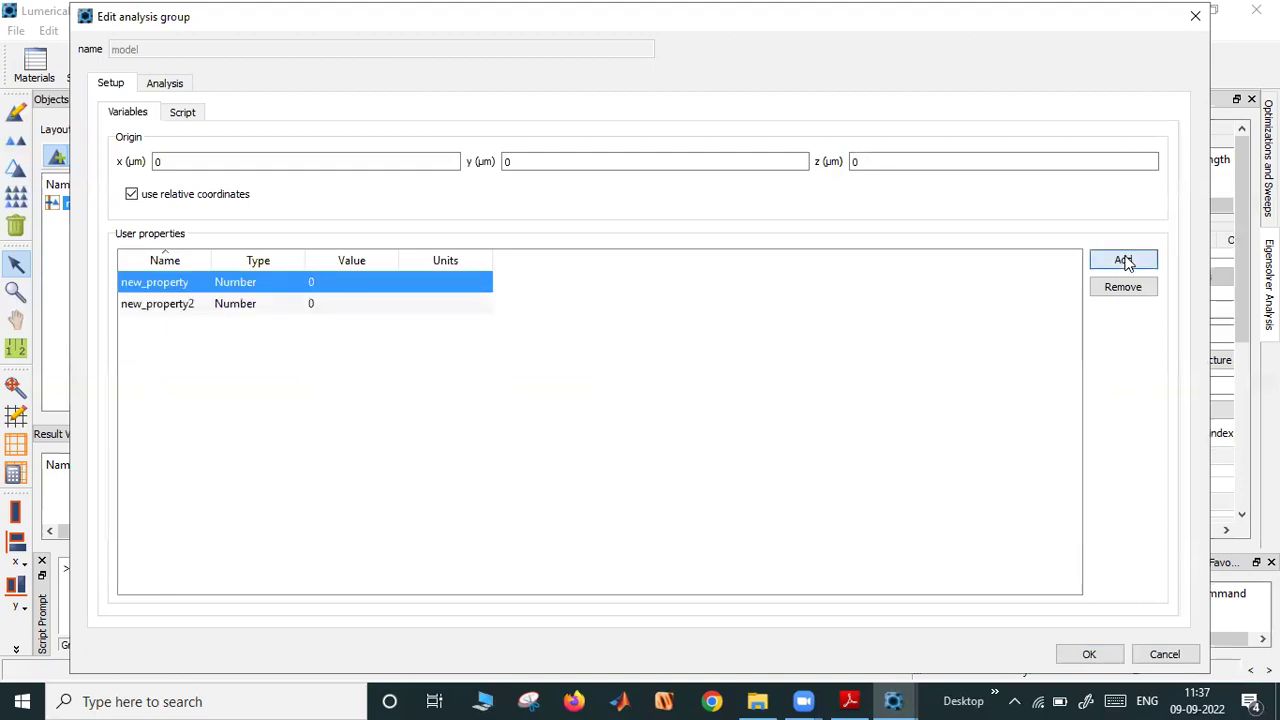
left_click(1125, 261)
left_click(1125, 261)
left_click(1125, 261)
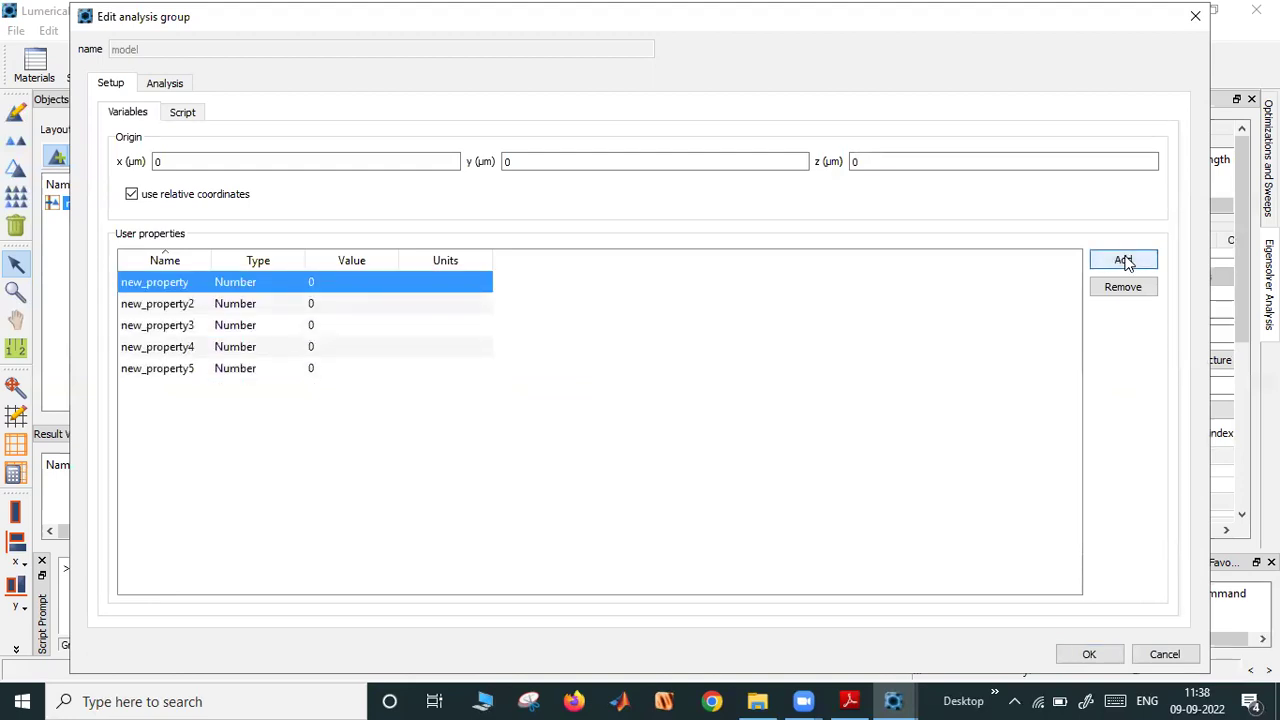
double_click(178, 284)
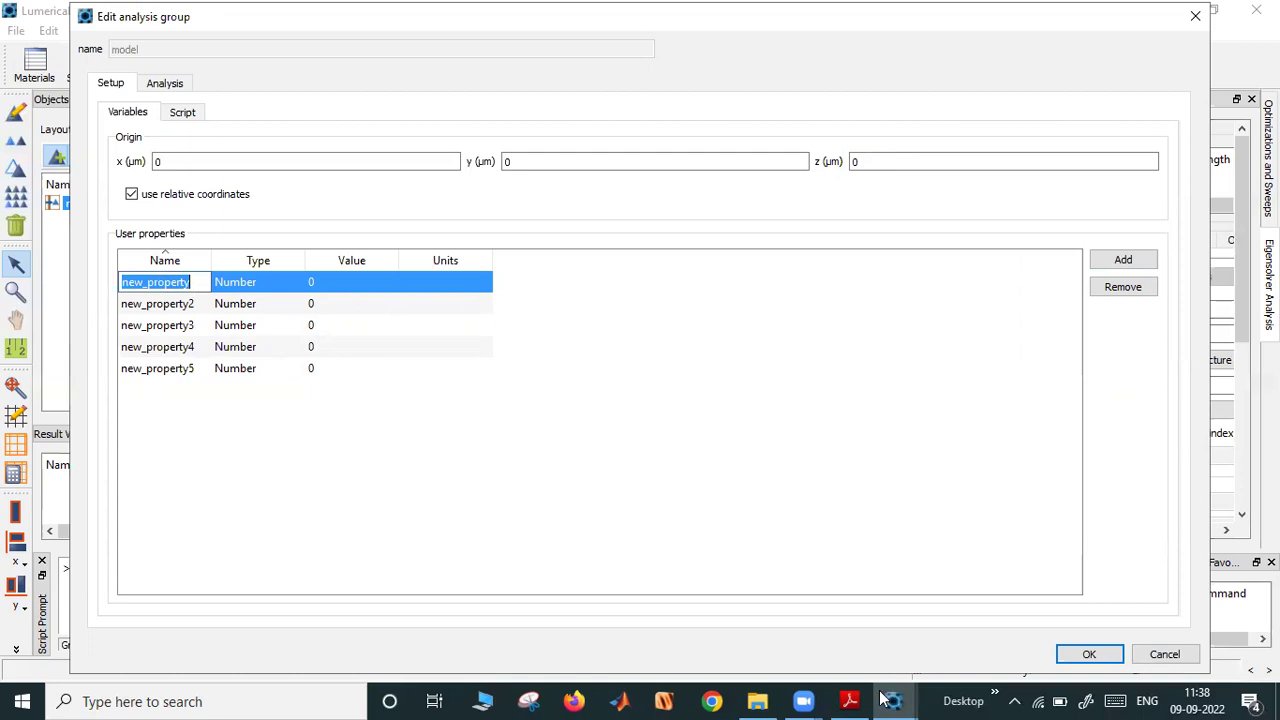
Switch to File Explorer, open New Text Document from the Temperature effect folder and copy its script from "# add cladding" to the end
left_click(757, 701)
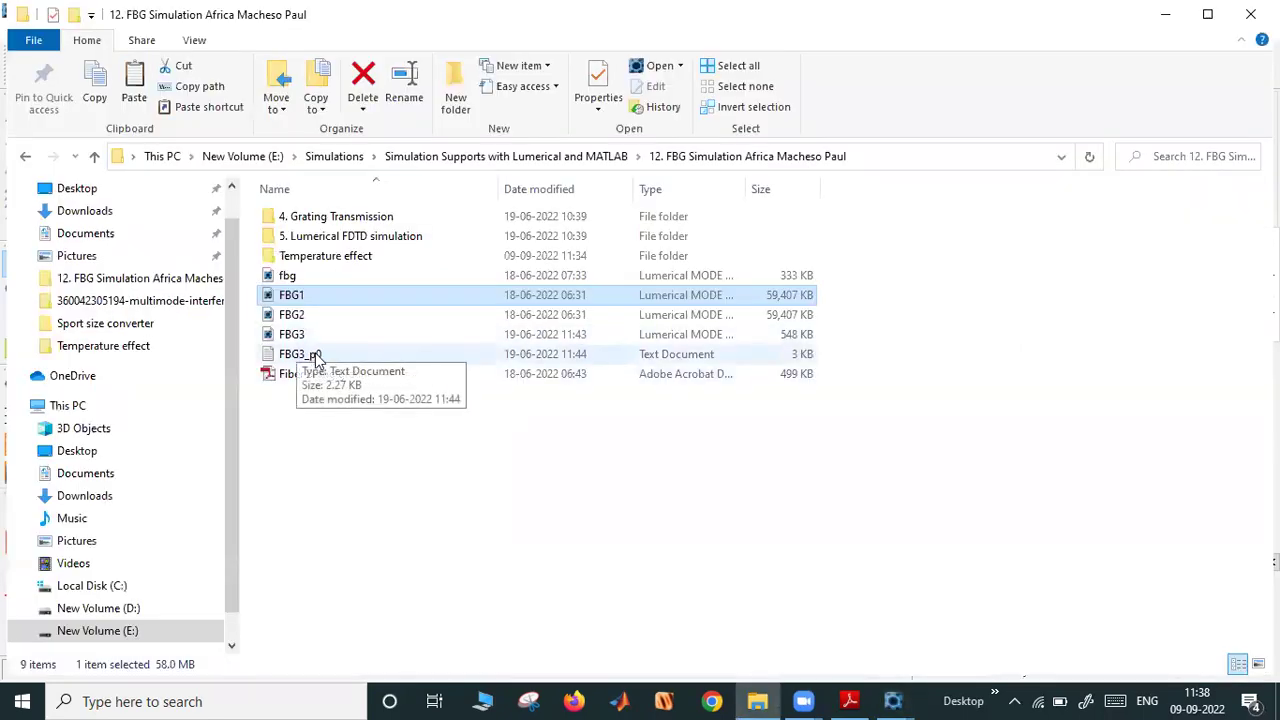
left_click(529, 510)
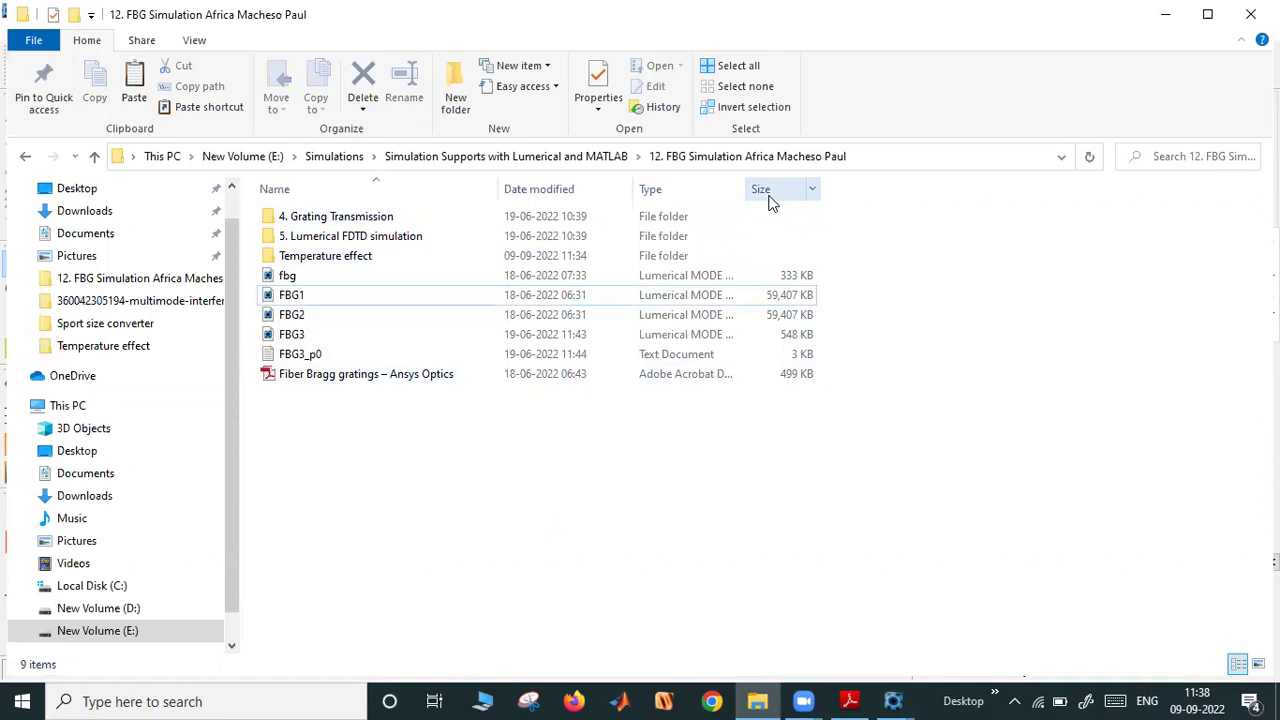
double_click(343, 256)
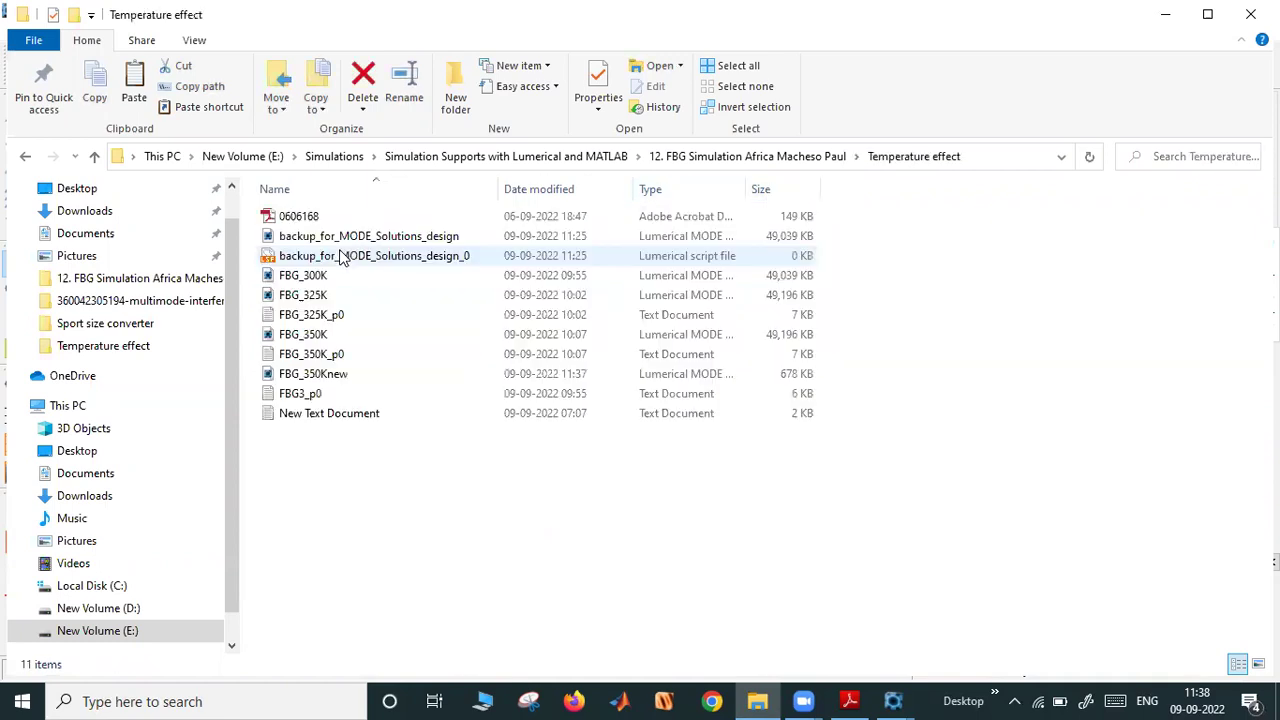
double_click(363, 415)
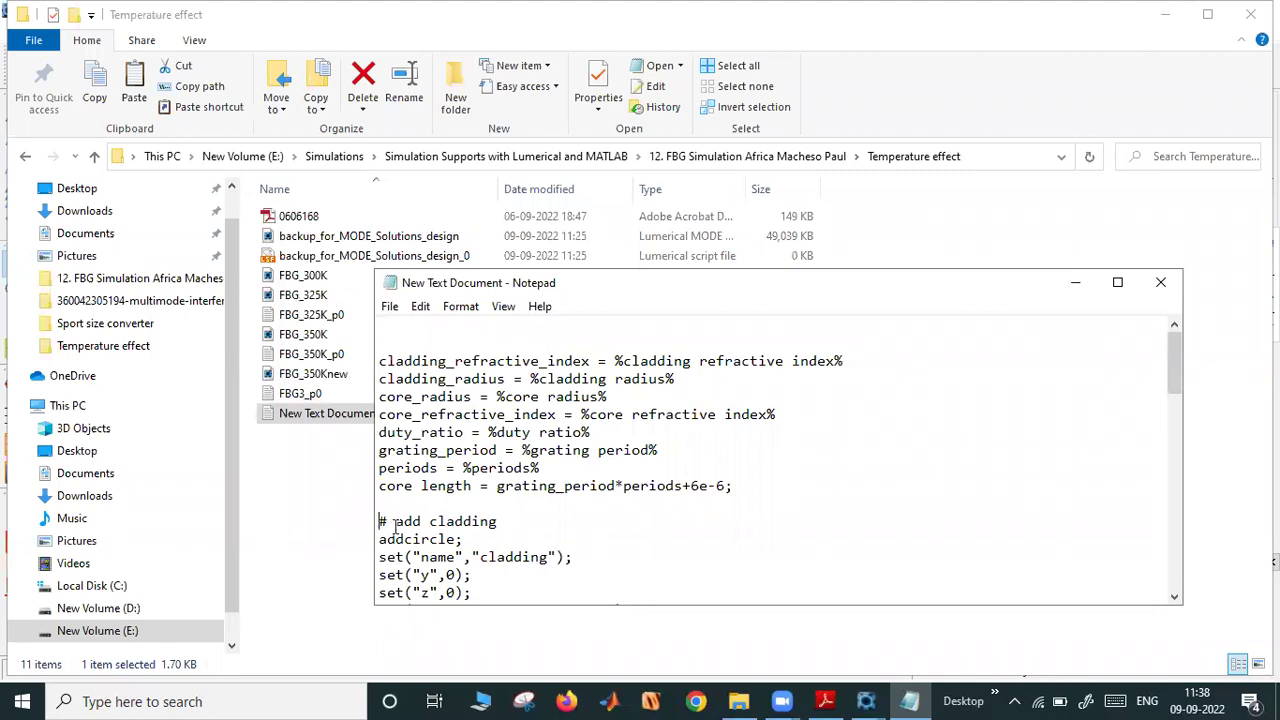
scroll(397, 527, "down", 12)
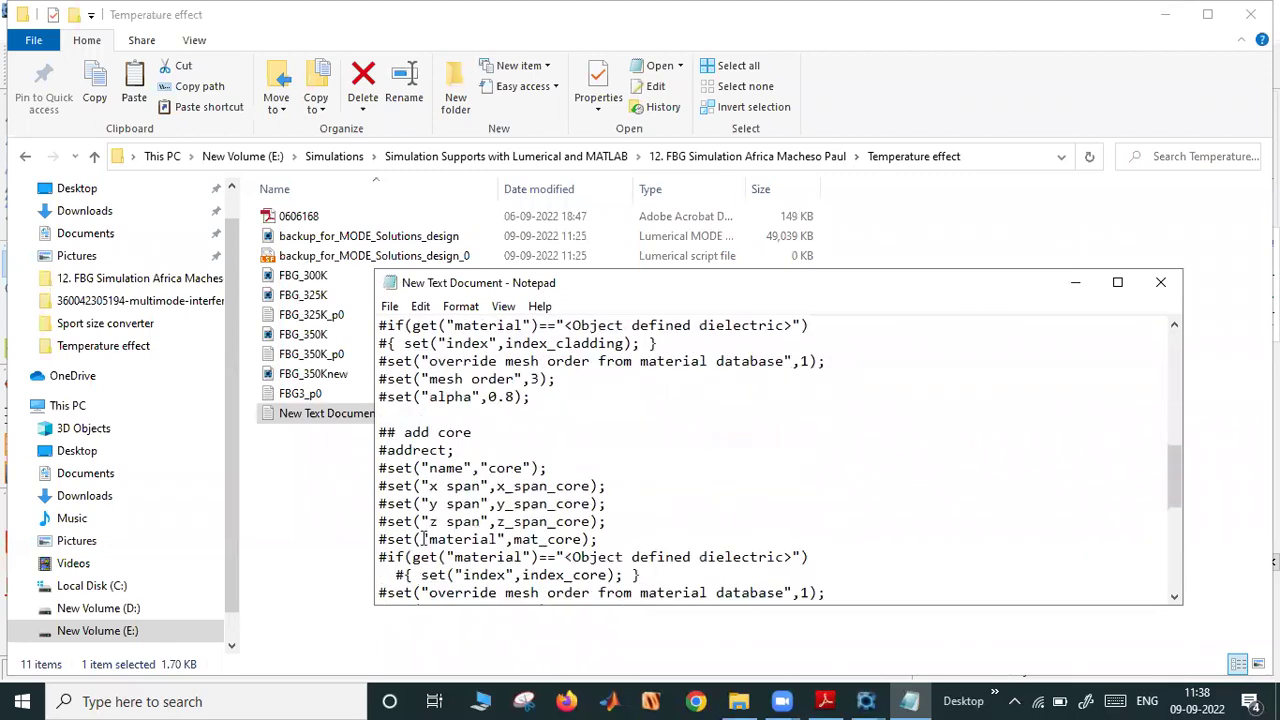
scroll(449, 539, "down", 4)
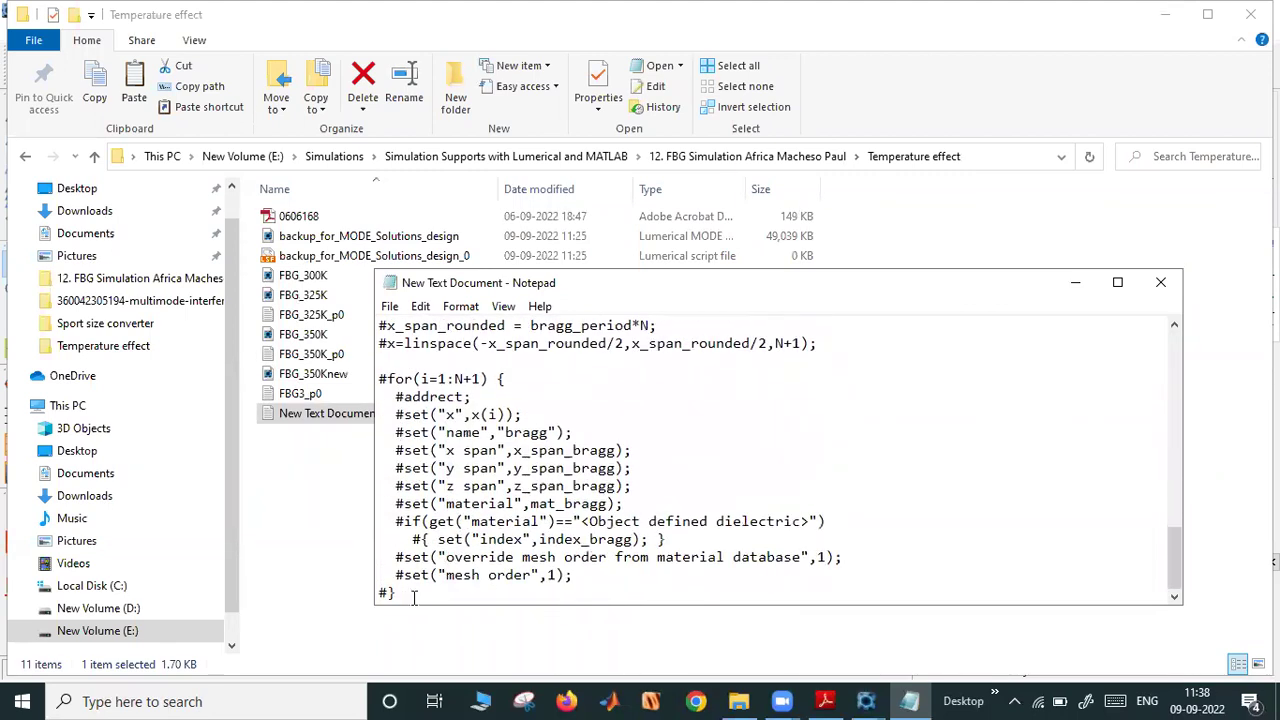
key("ctrl+a")
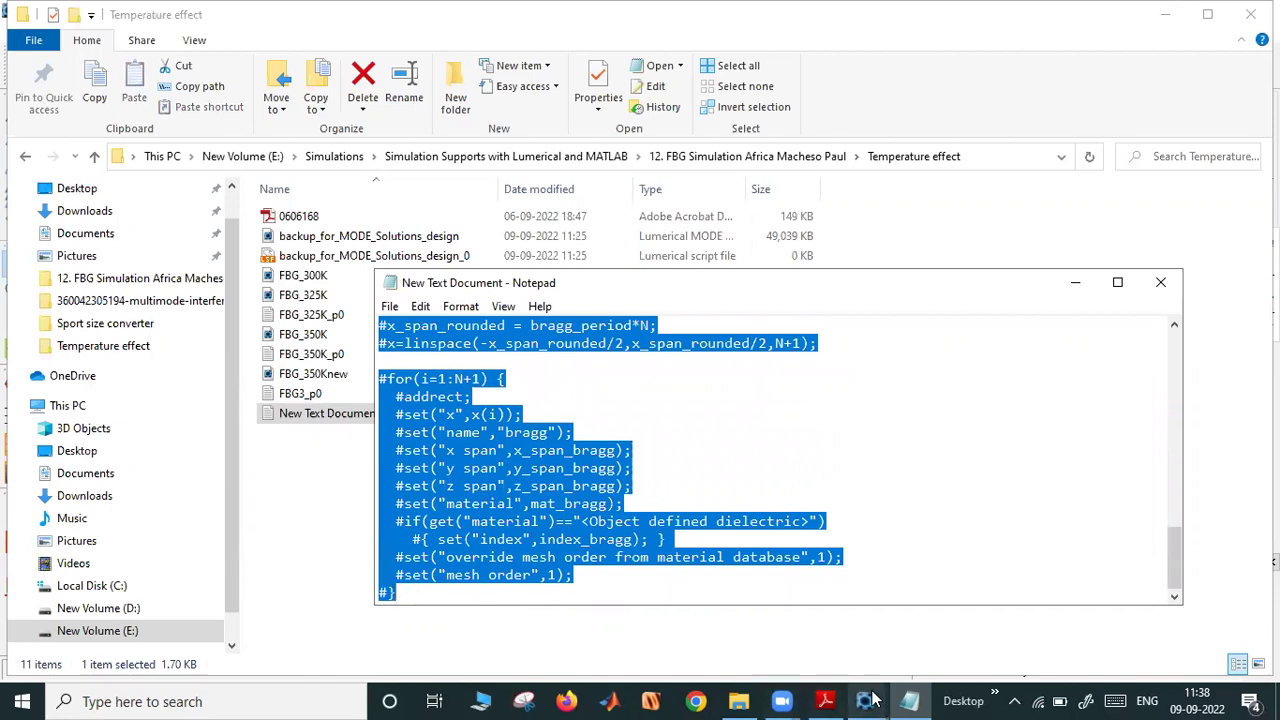
Return to the model editor in Lumerical MODE and paste the copied code into the setup script
mouse_move(870, 700)
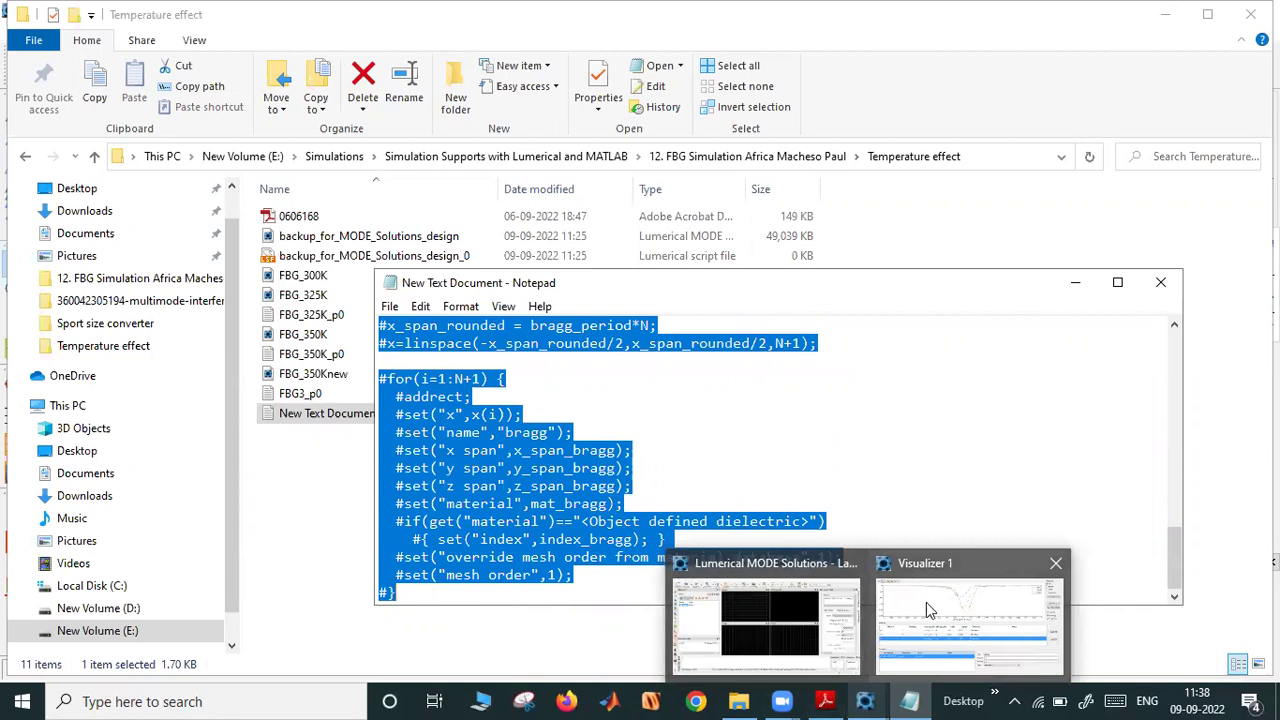
left_click(778, 600)
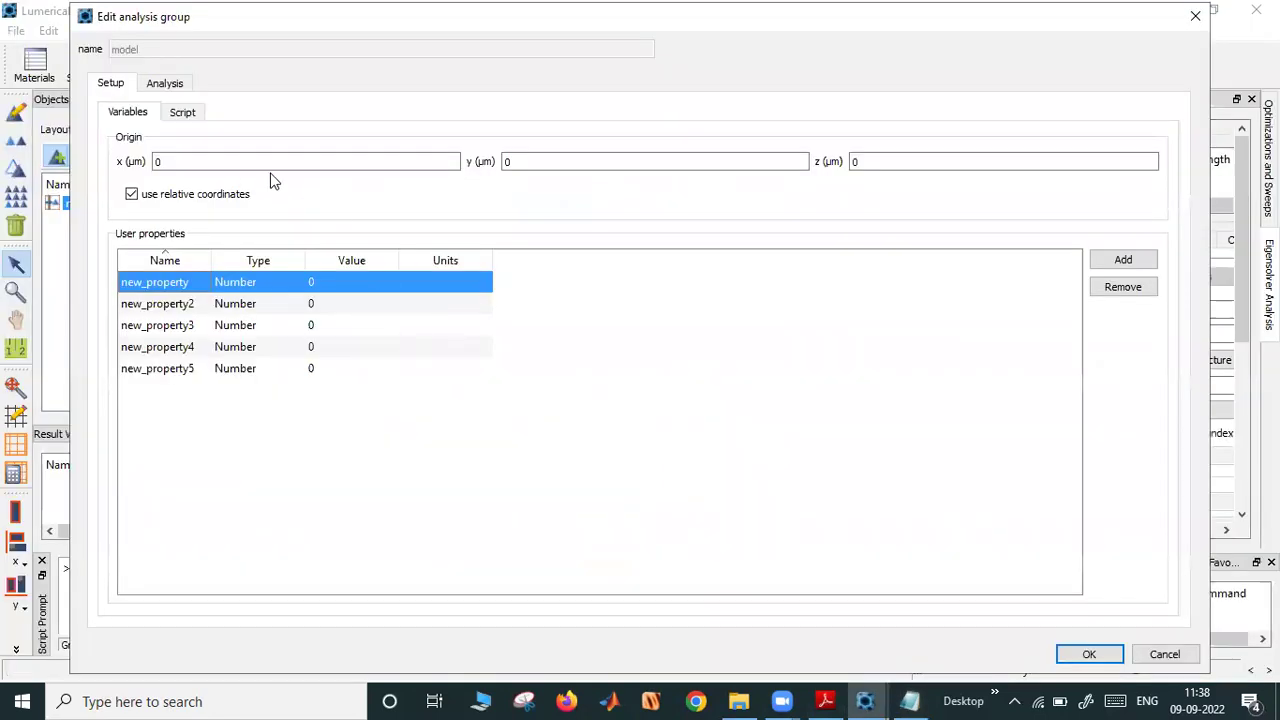
left_click(190, 116)
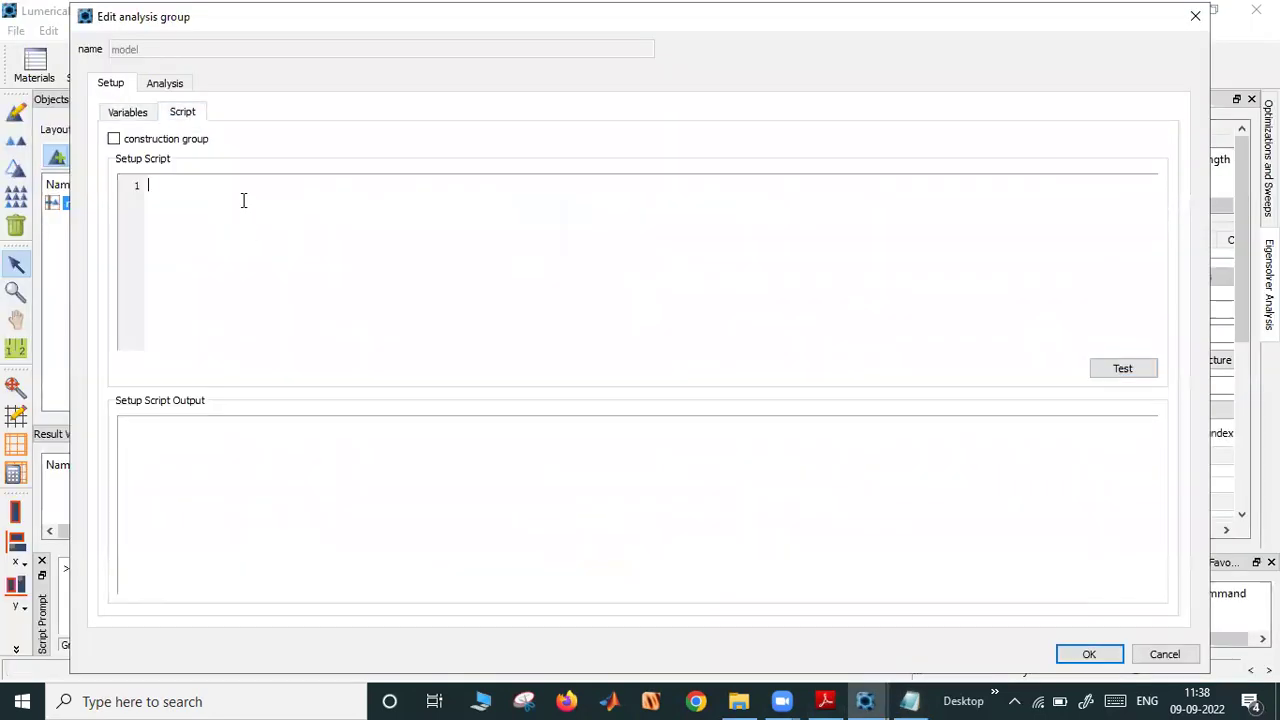
left_click(148, 113)
left_click(180, 113)
key("ctrl+v")
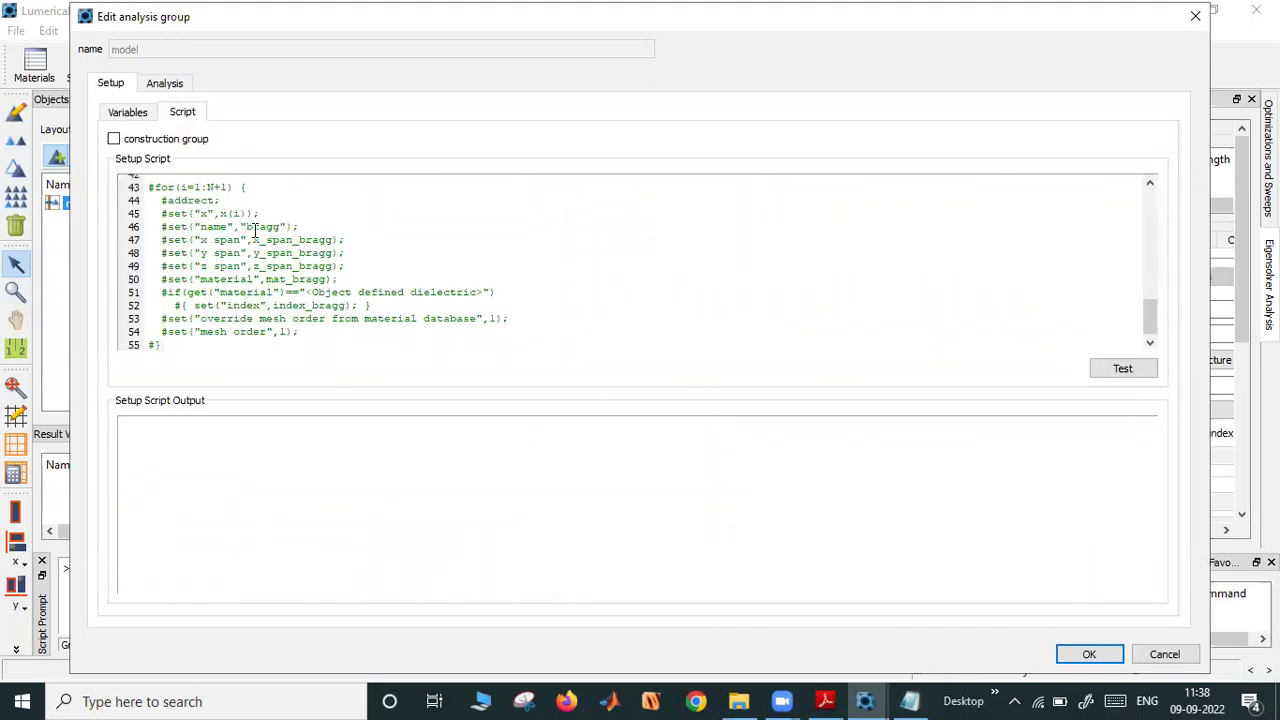
Insert the line "deleateall;" above the "# add cladding" comment at the start of the setup script
scroll(255, 234, "up", 5)
scroll(270, 272, "up", 9)
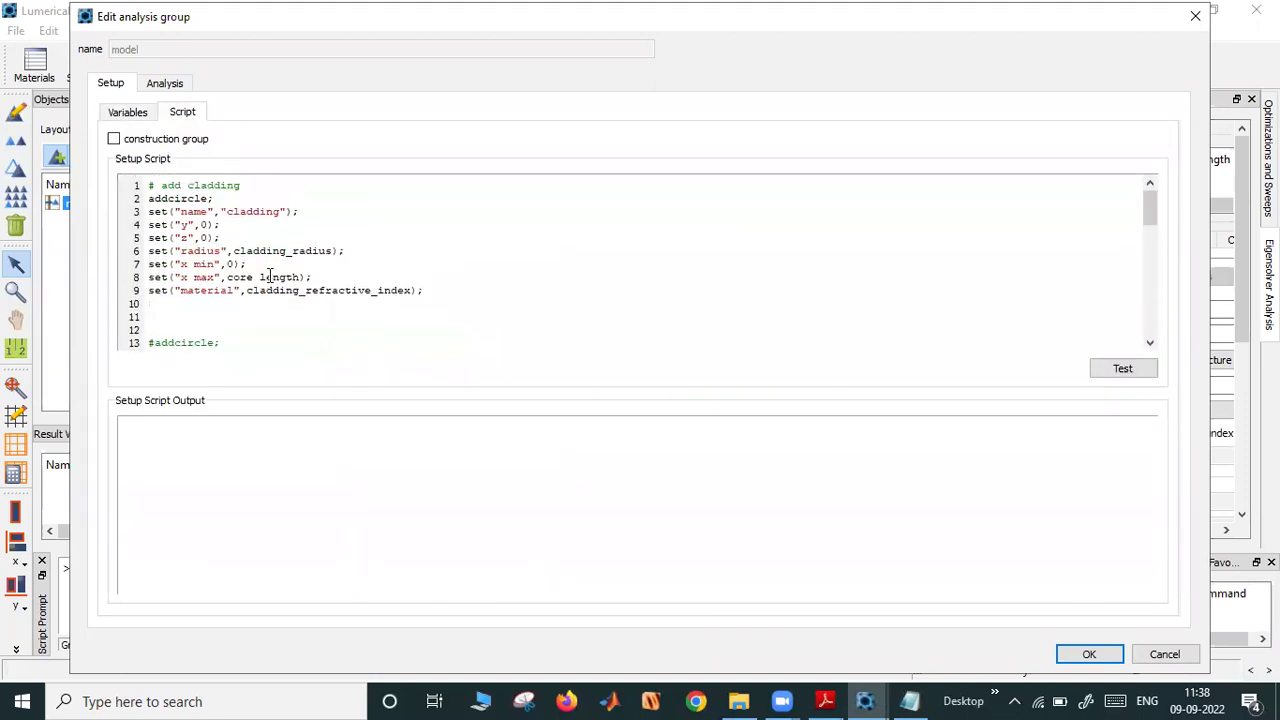
left_click(146, 185)
key("Return")
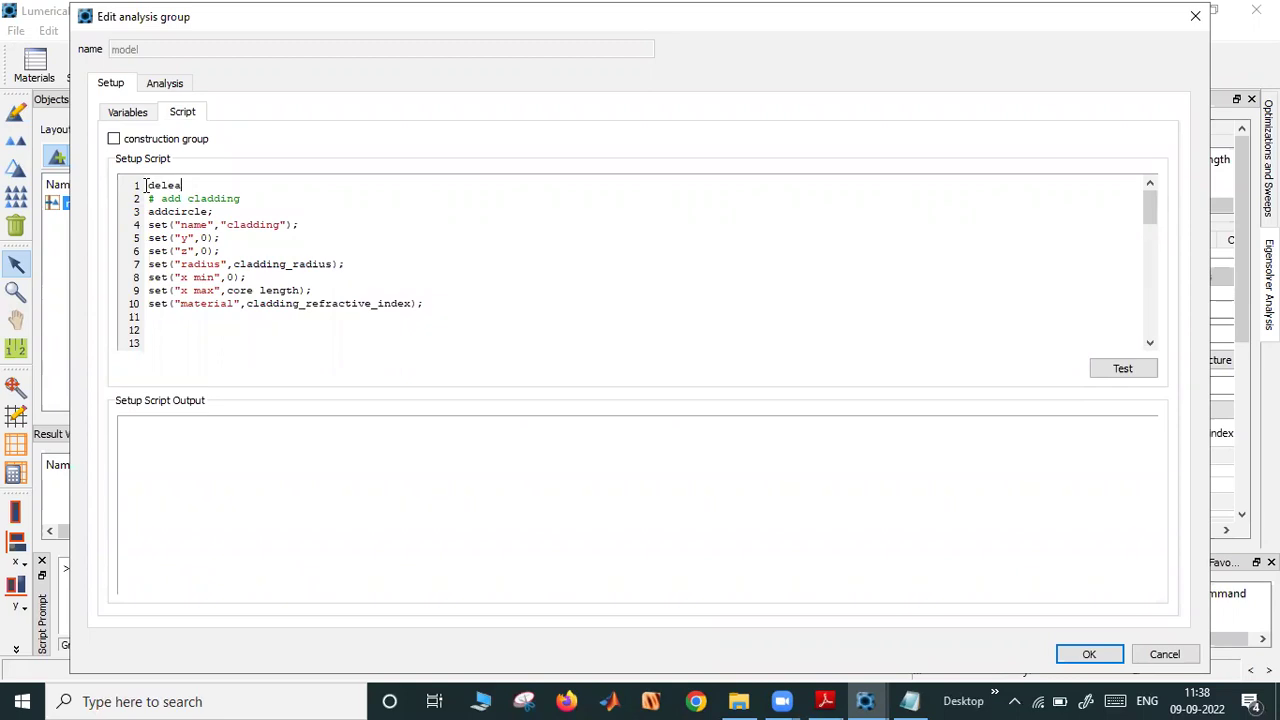
type("deleateall;")
Delete the commented-out code below the cladding block and change the circle's name in the script to "Core"
scroll(190, 313, "down", 2)
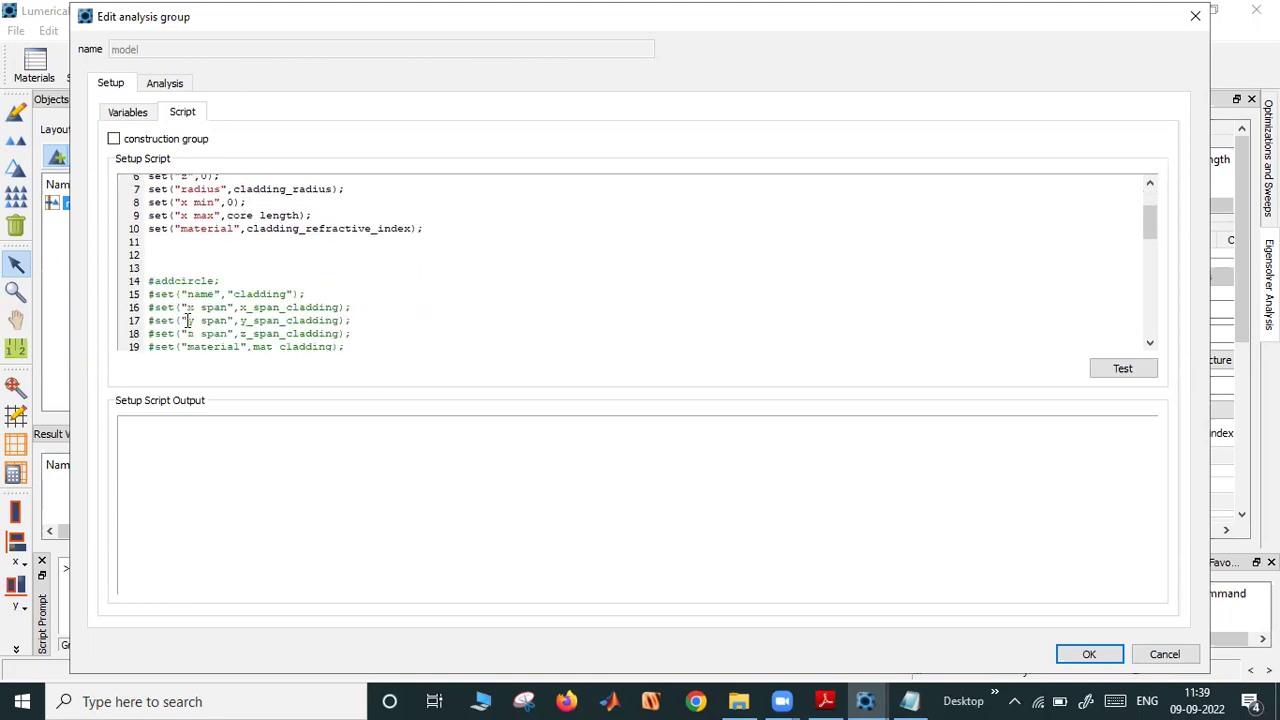
left_click_drag(149, 264, 318, 391)
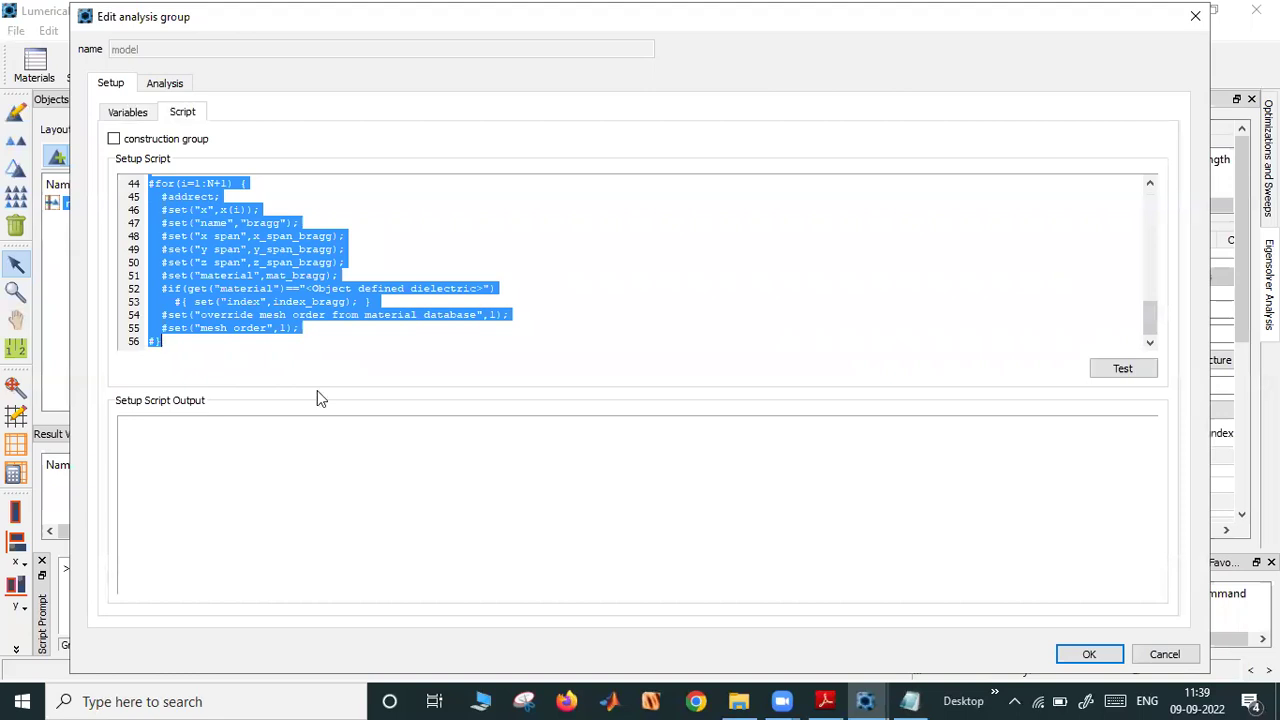
key("Delete")
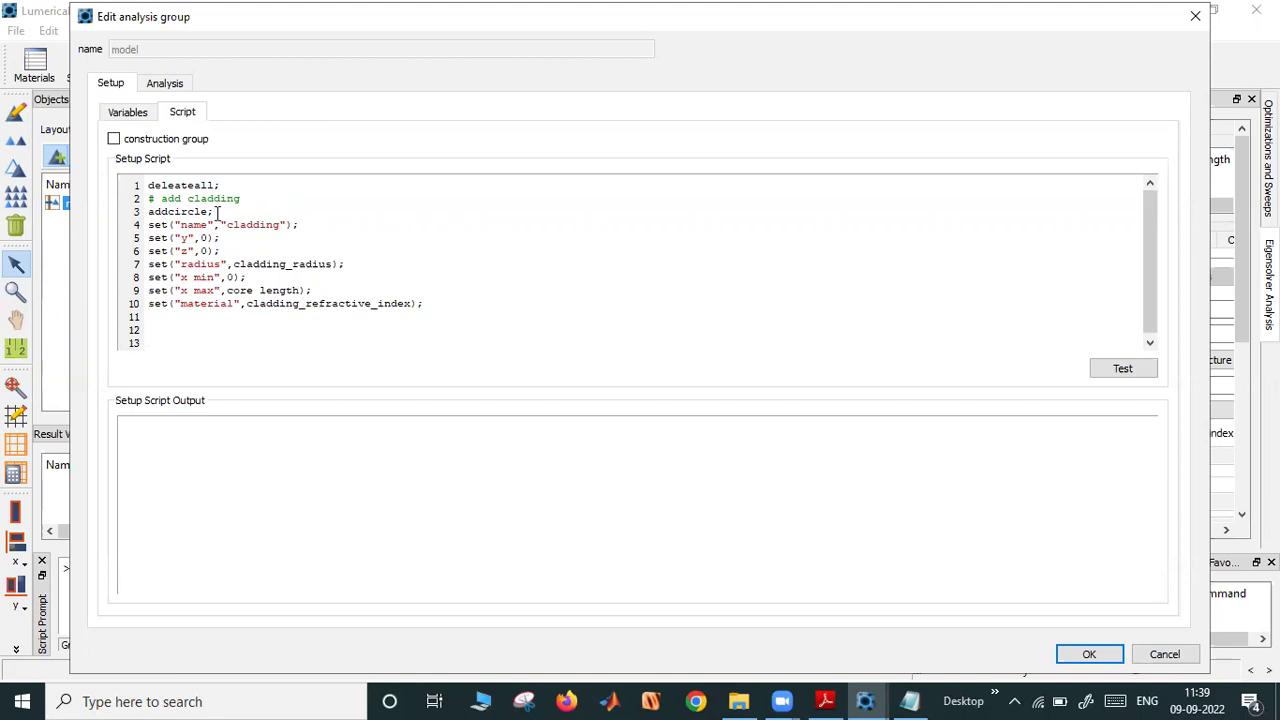
left_click_drag(282, 226, 228, 225)
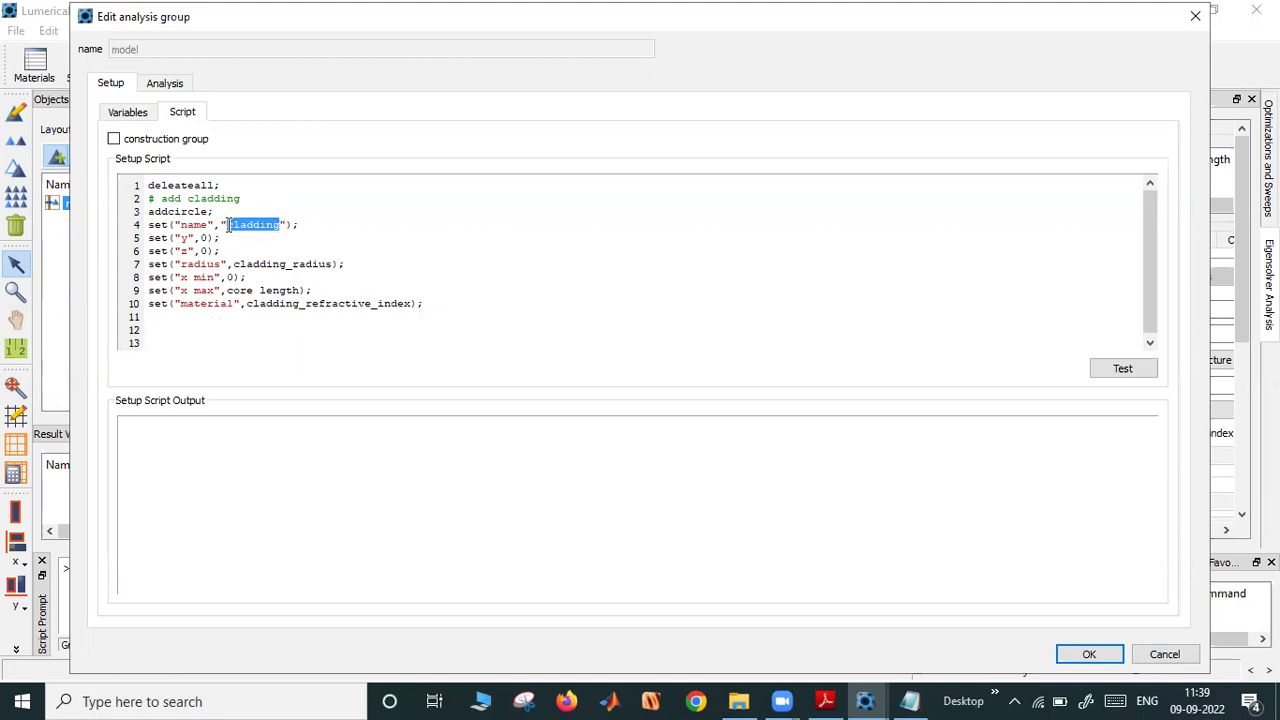
type("Core")
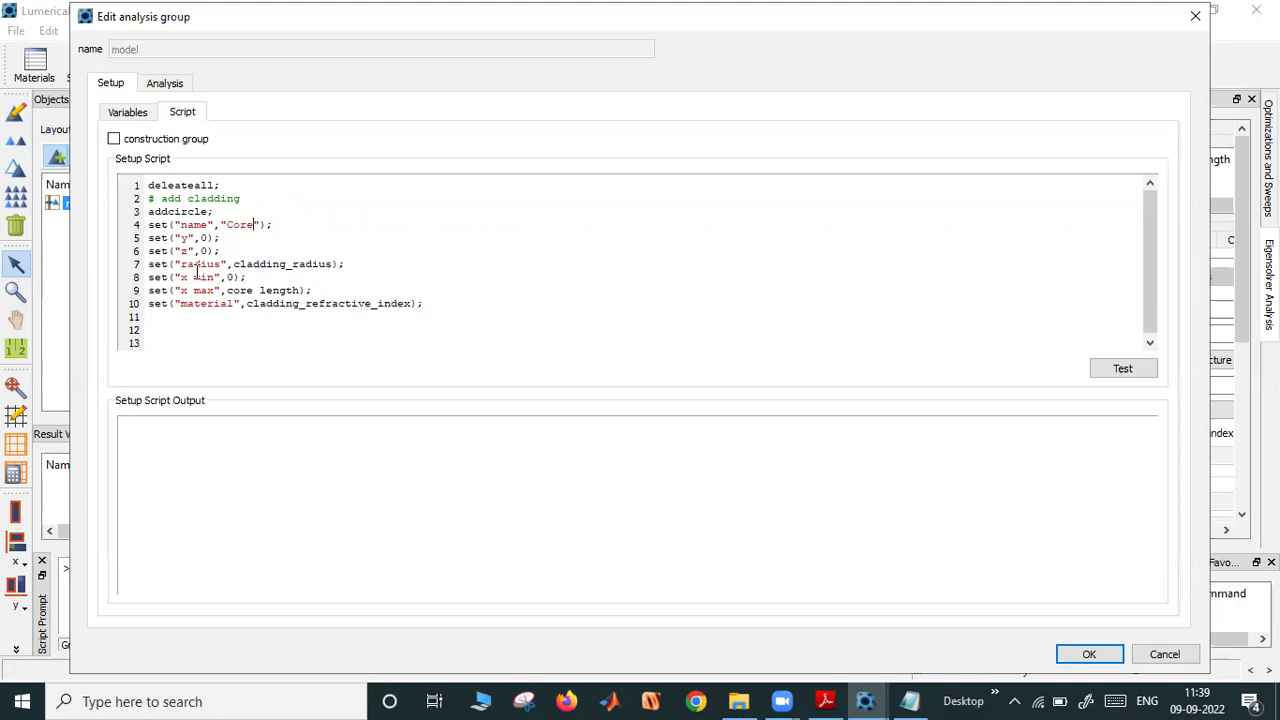
Rename the first user property Rclad, make it a Length and set its value to 4.5 microns
left_click(141, 111)
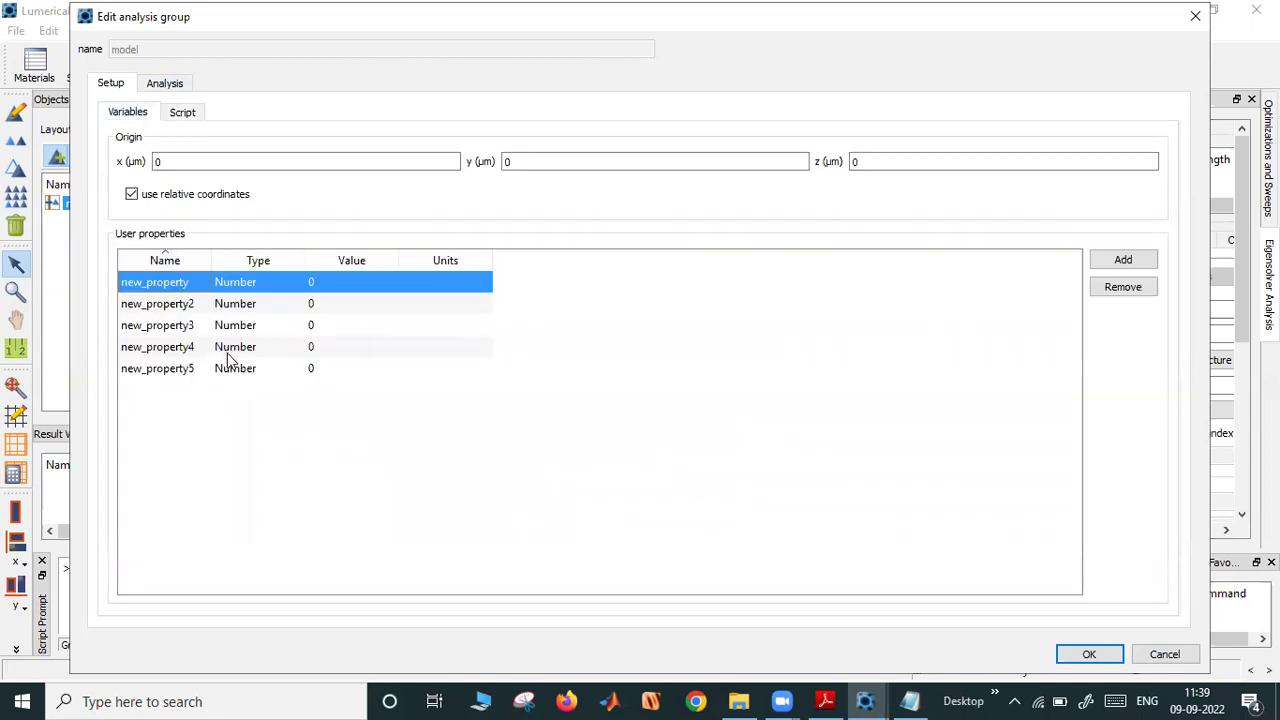
double_click(165, 283)
type("Rclad")
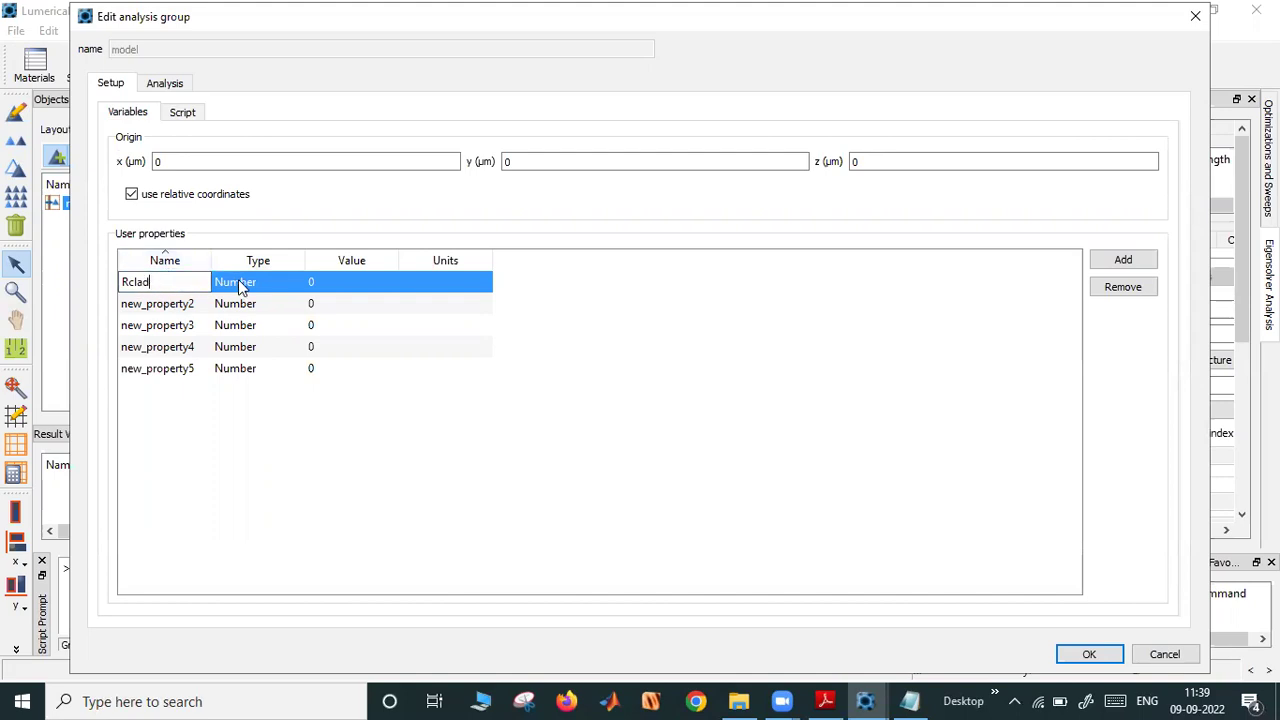
left_click(238, 287)
left_click(242, 286)
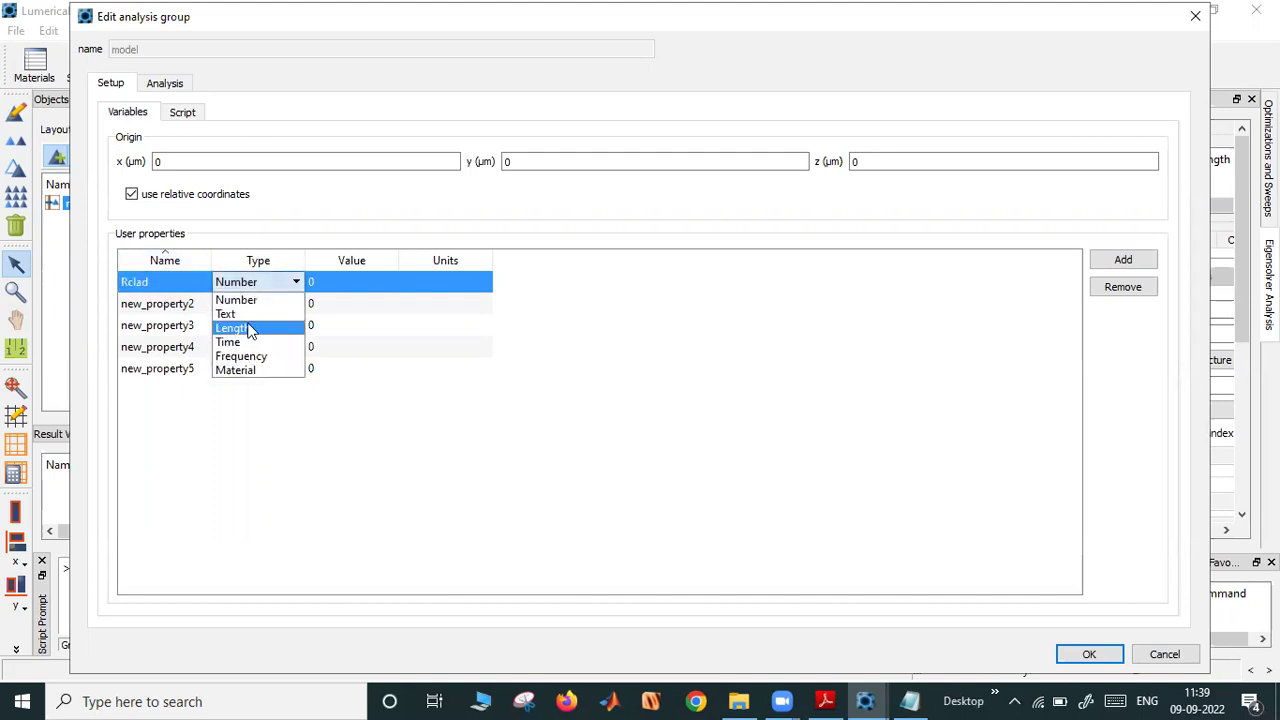
left_click(250, 329)
left_click(337, 281)
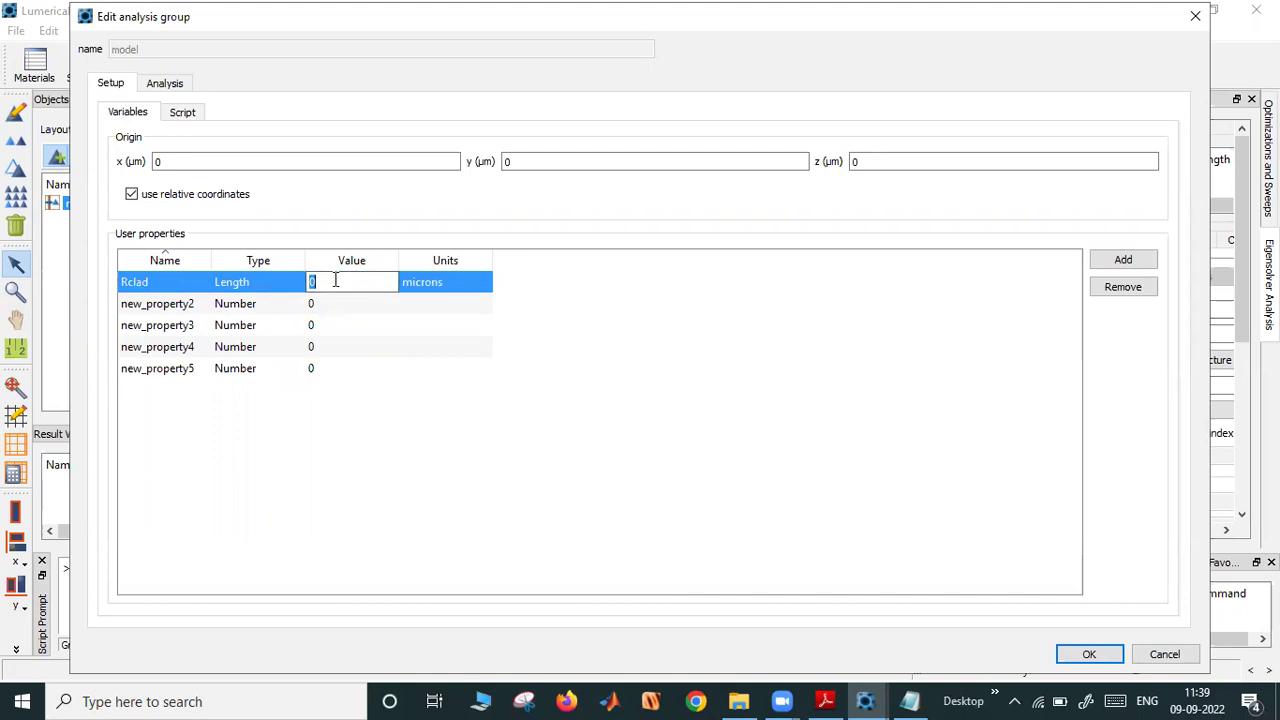
type("4.5")
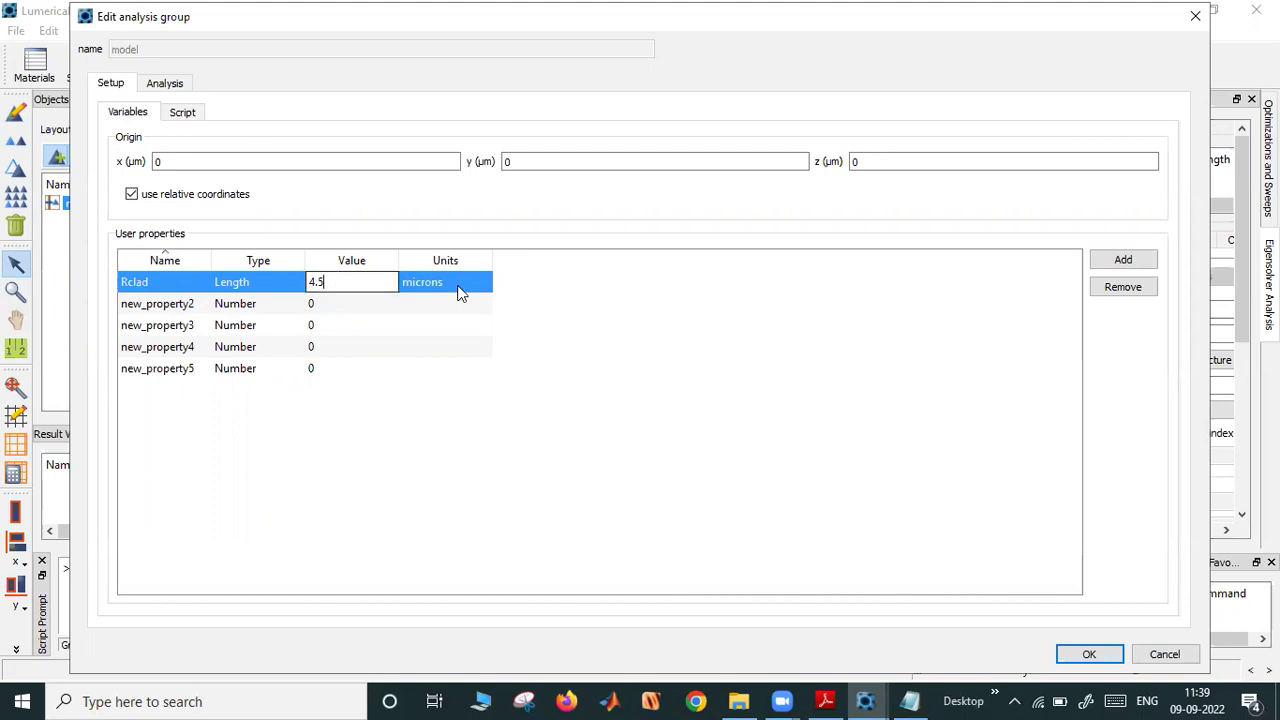
left_click(610, 296)
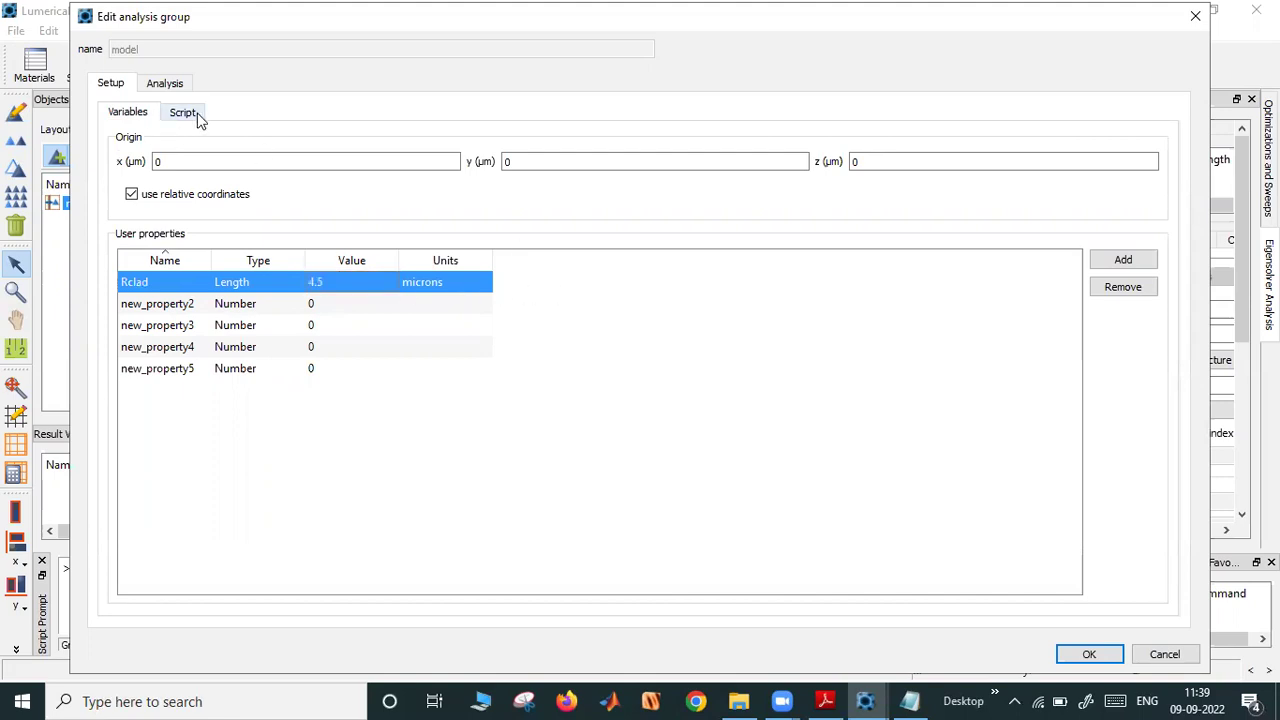
Replace cladding_radius with Rclad in the radius line of the setup script
left_click(198, 116)
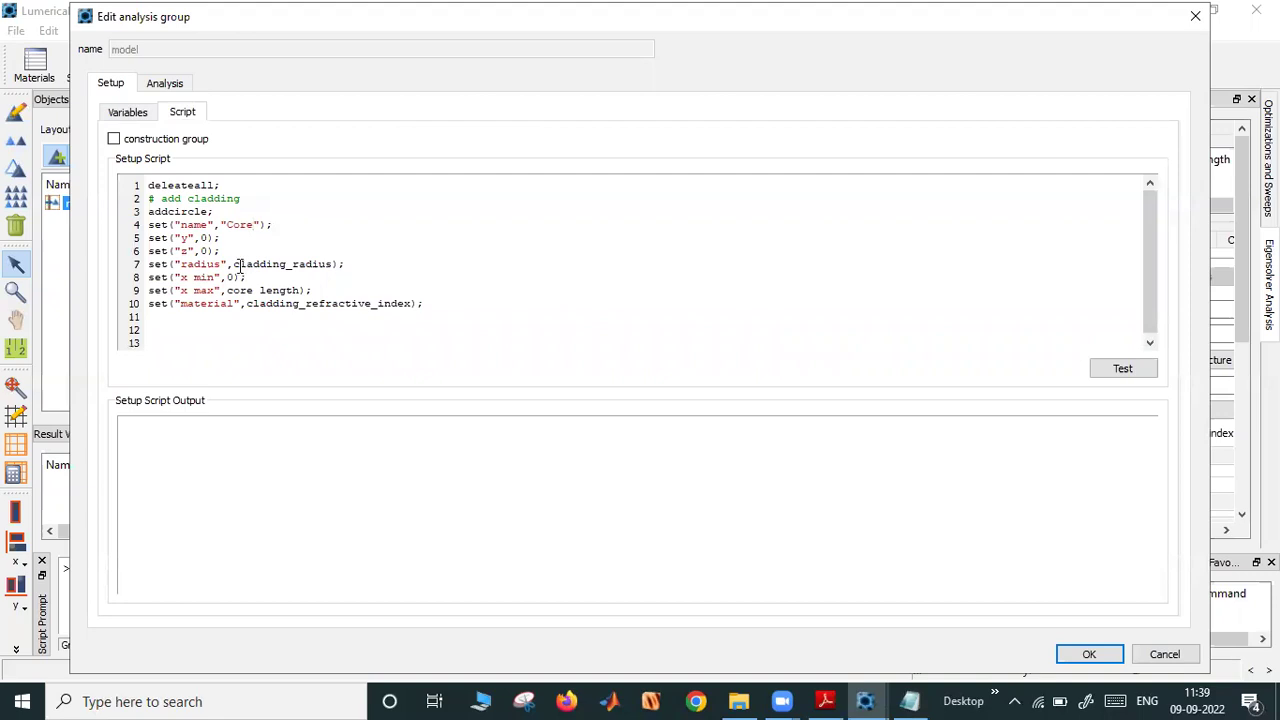
left_click_drag(234, 264, 333, 264)
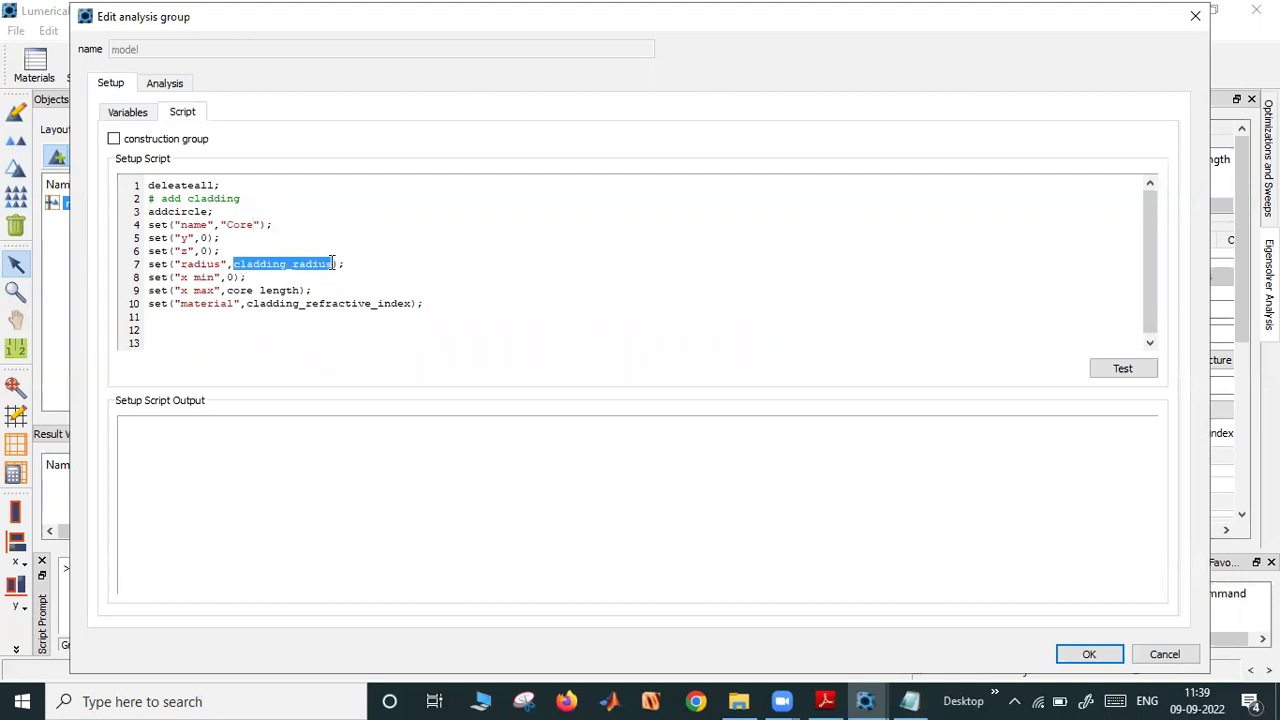
type("Rclad")
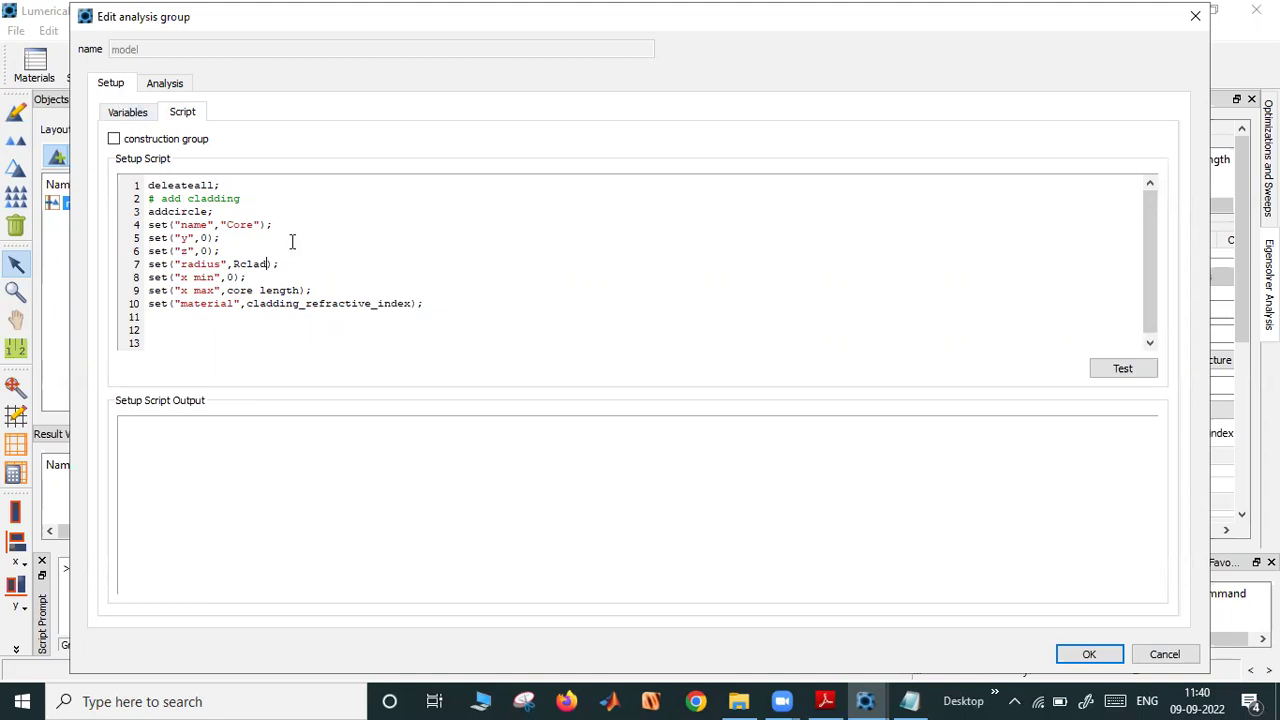
Rename the remaining four user properties, in order, Rcore, nclad, ncore and period
left_click(130, 113)
double_click(163, 305)
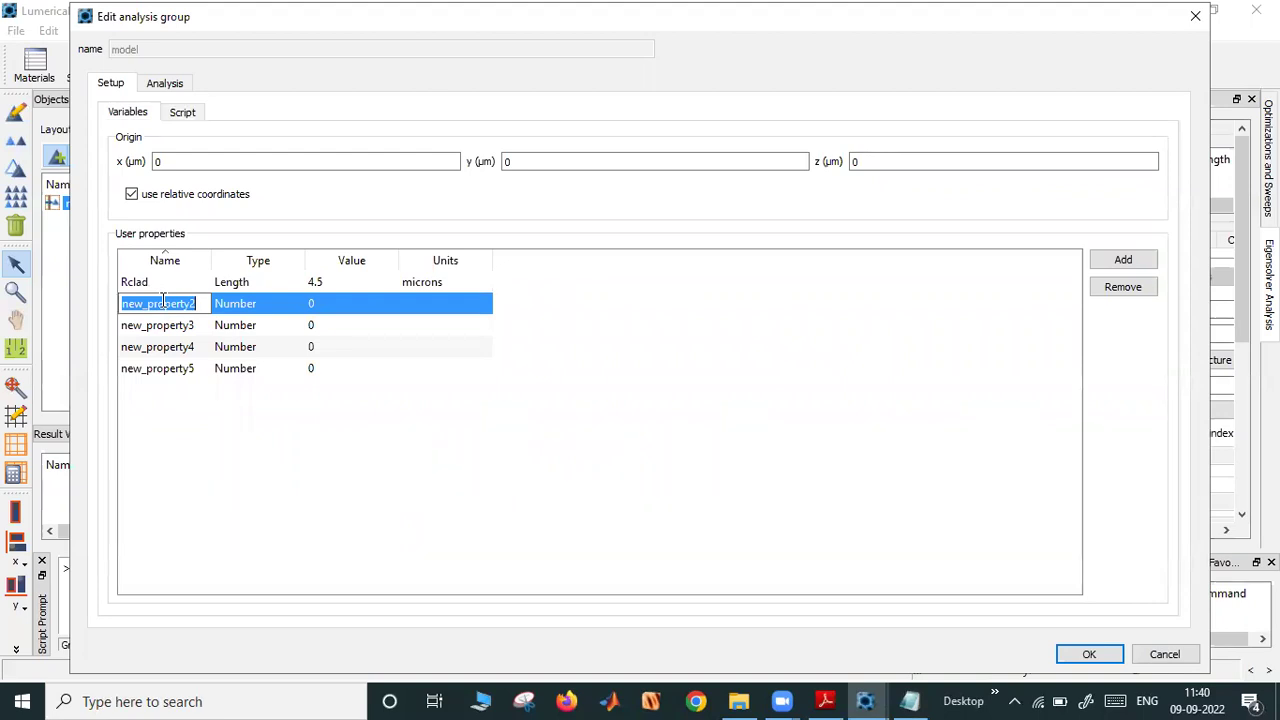
type("Rcore")
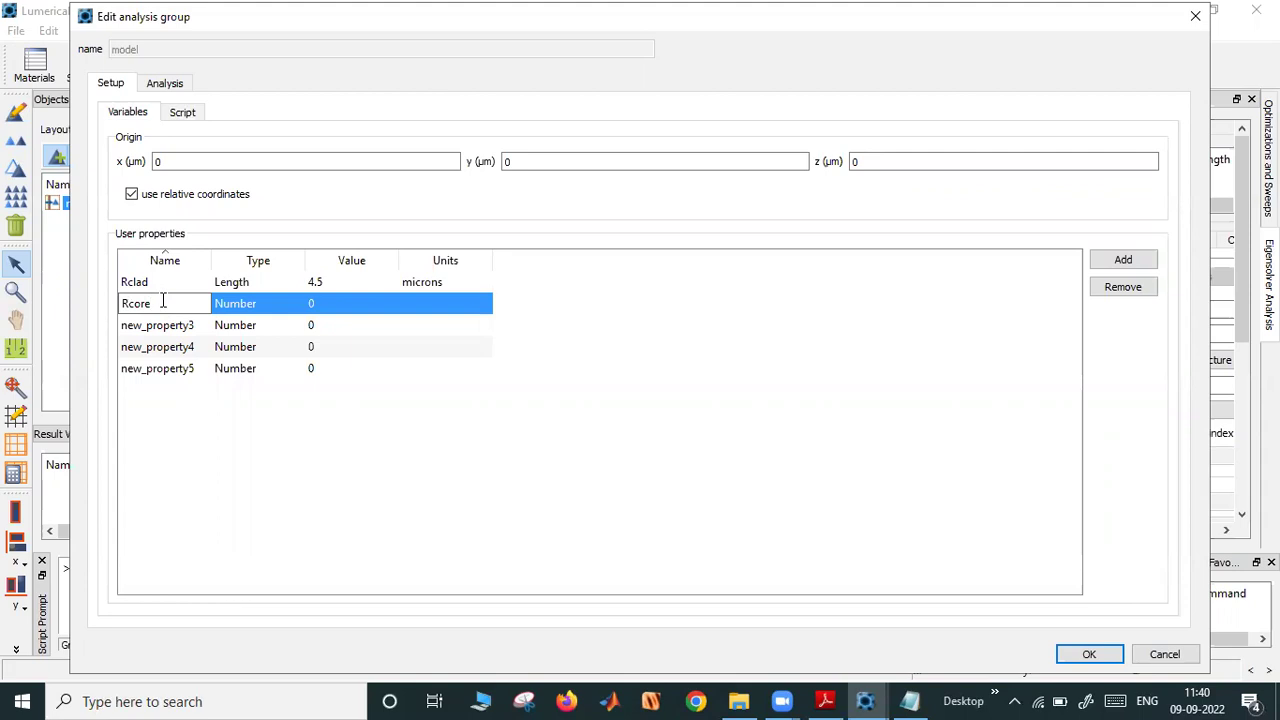
double_click(160, 326)
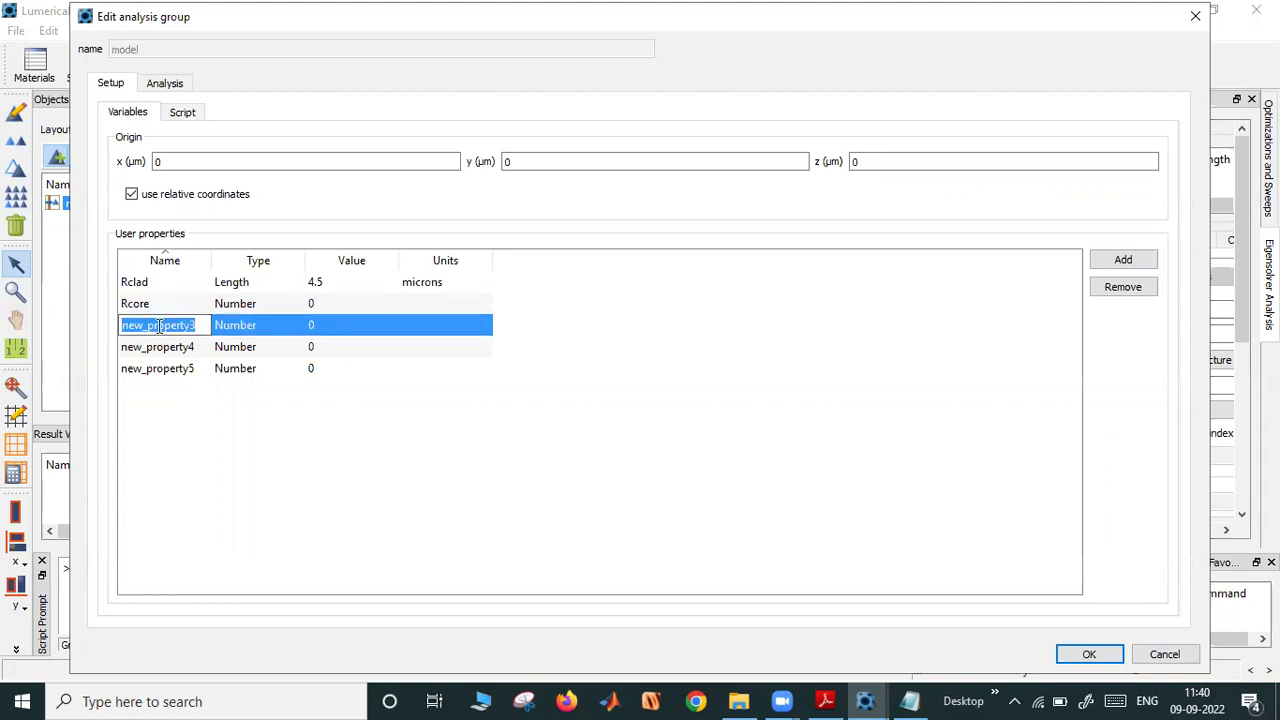
type("nclad")
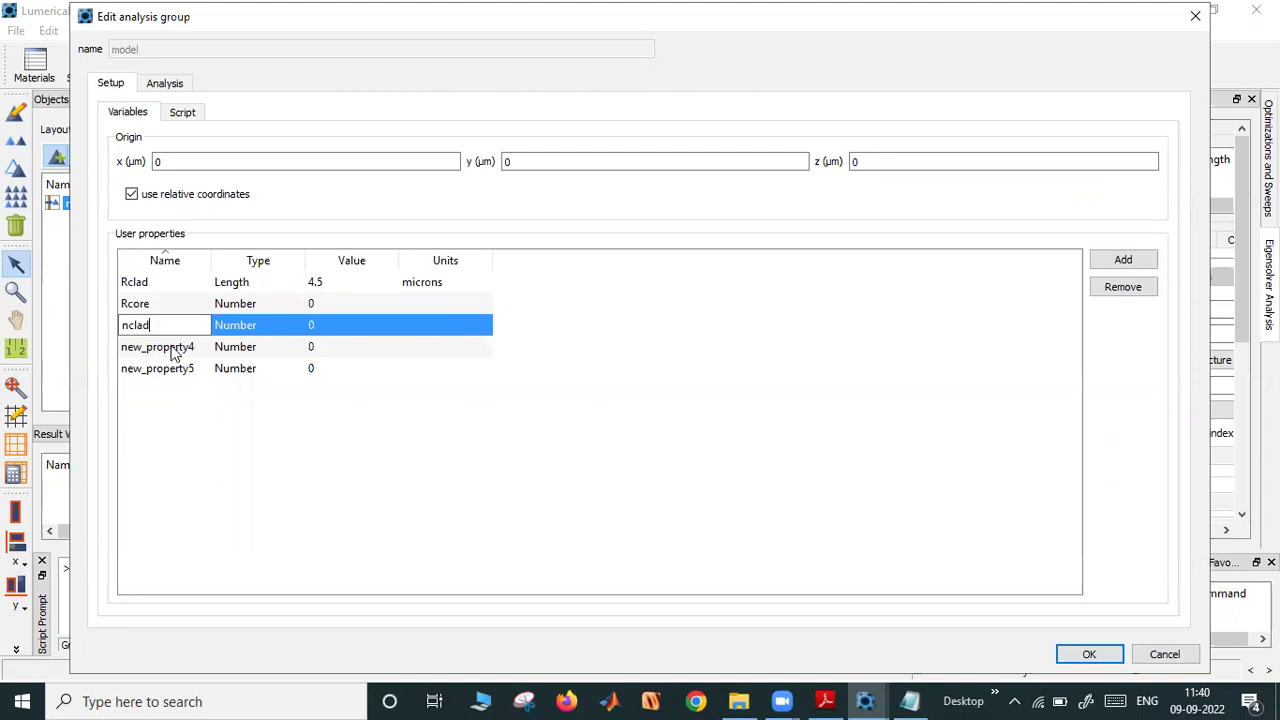
double_click(173, 345)
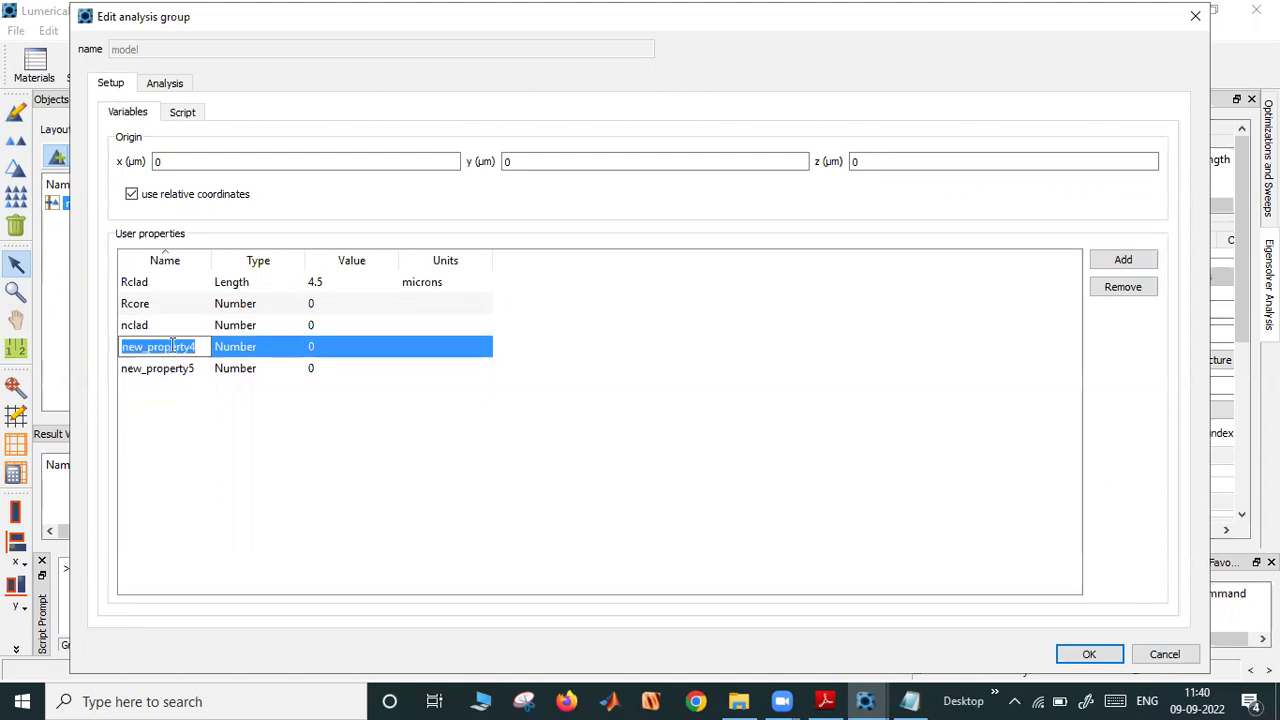
type("ncore")
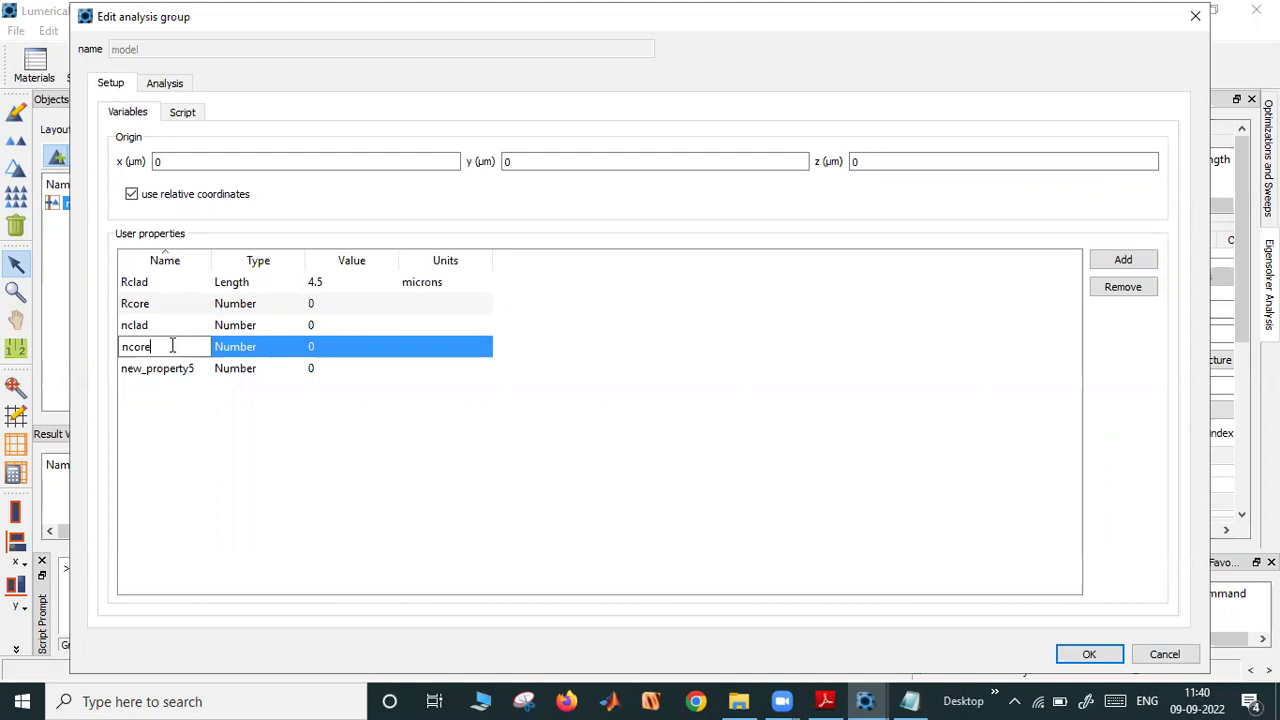
double_click(163, 368)
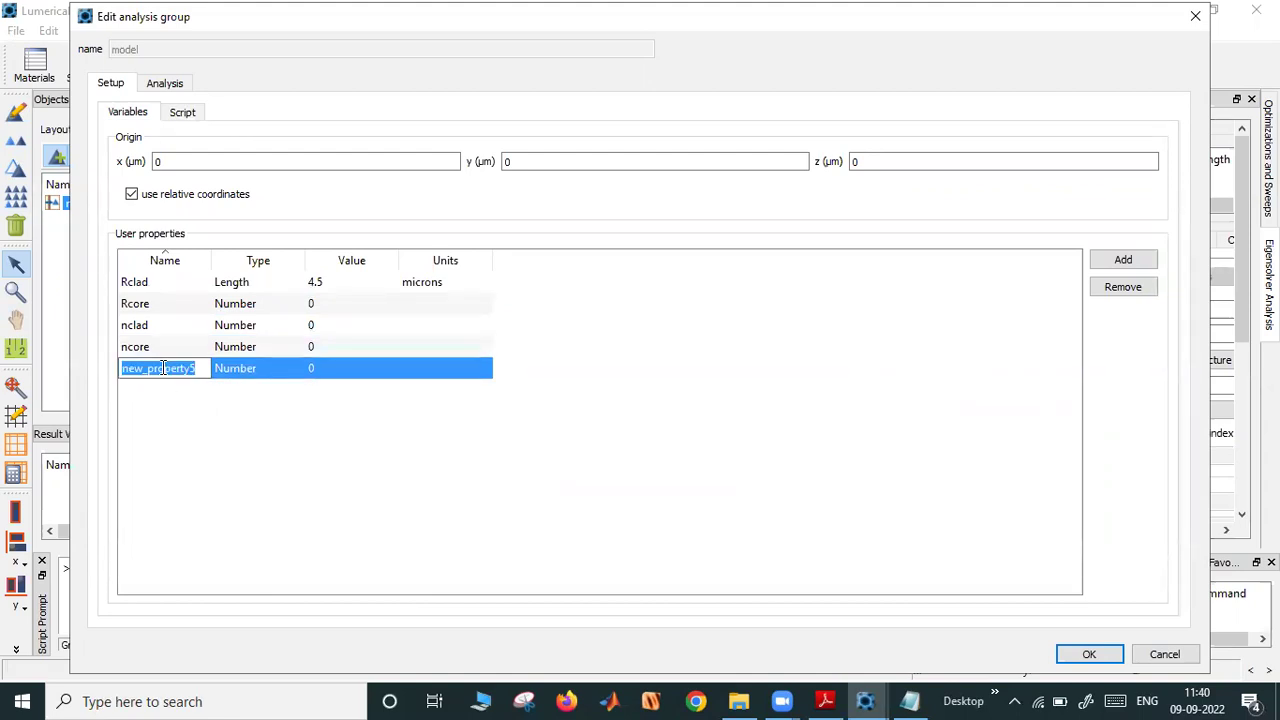
type("period")
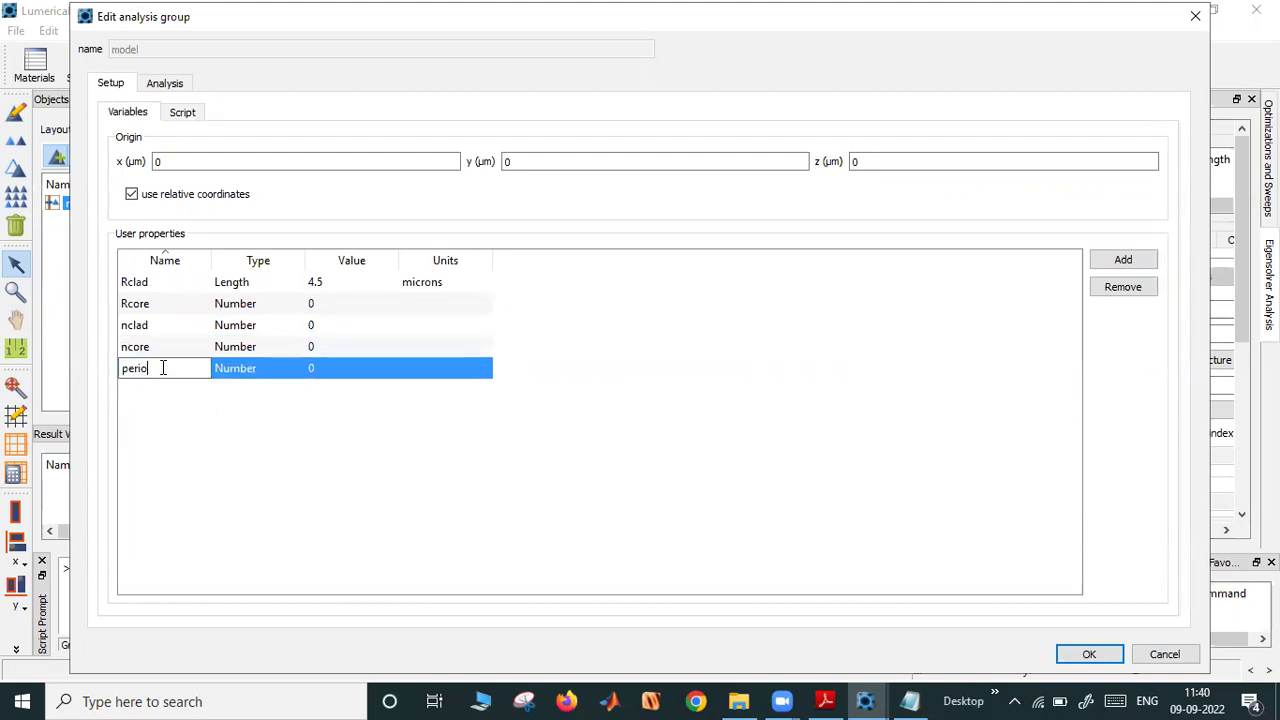
key("Return")
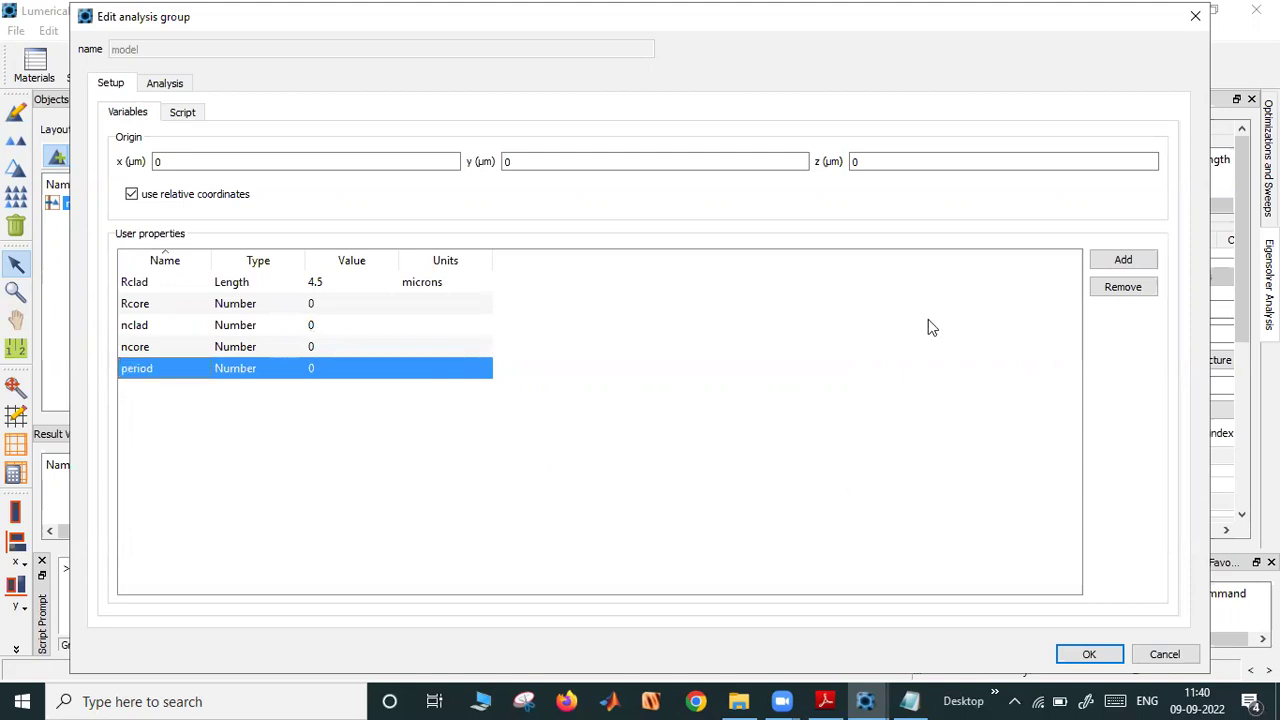
Add another user property, rename the existing period property np and name the new one period
left_click(1106, 259)
double_click(156, 392)
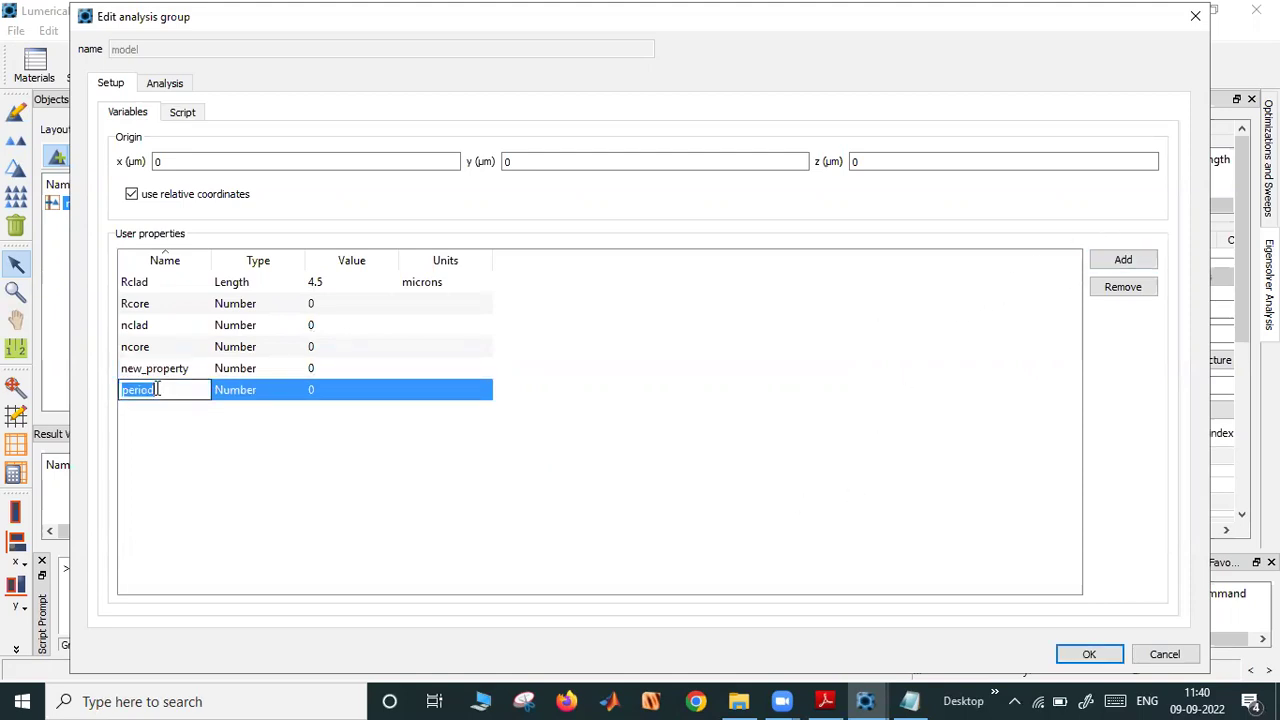
type("np")
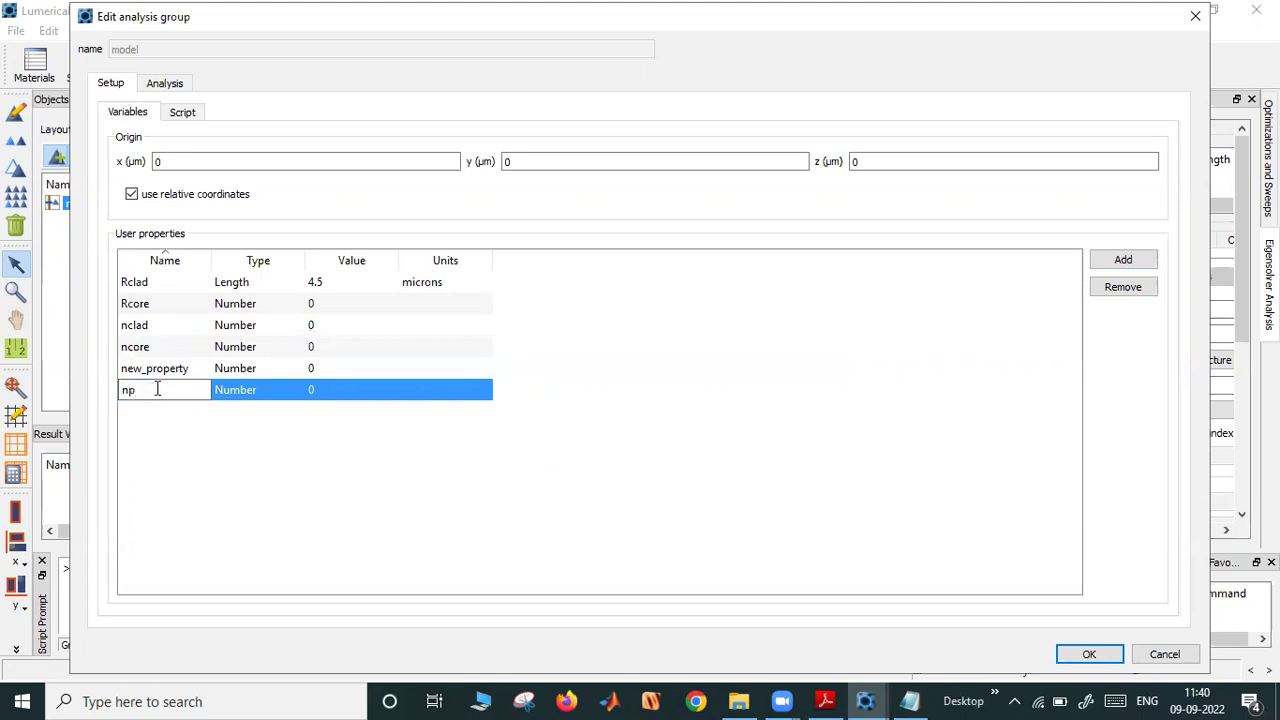
left_click(157, 506)
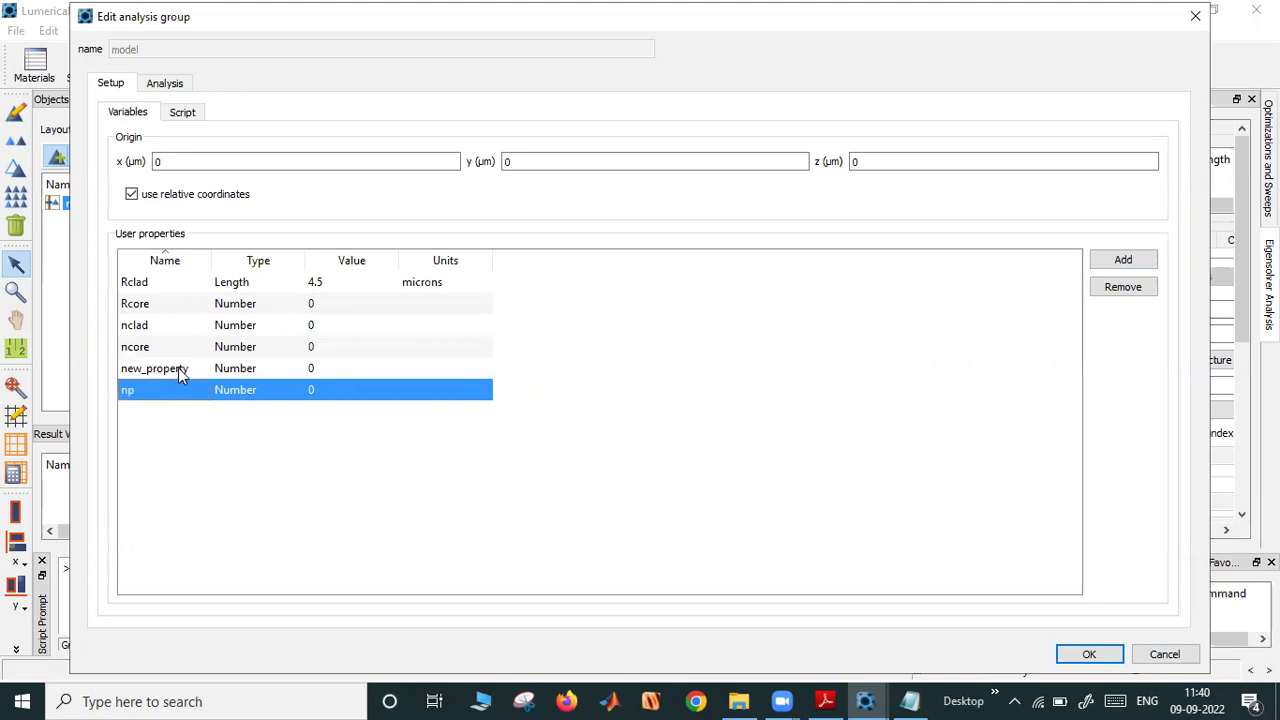
double_click(163, 372)
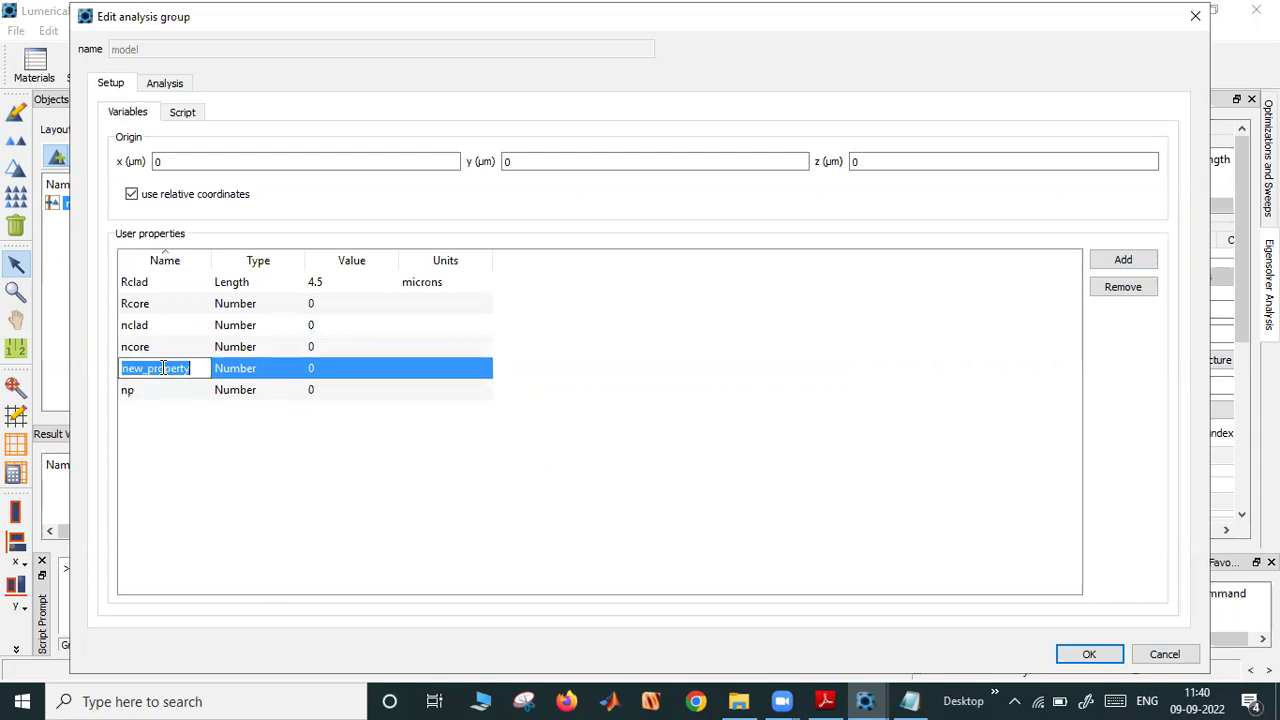
type("period")
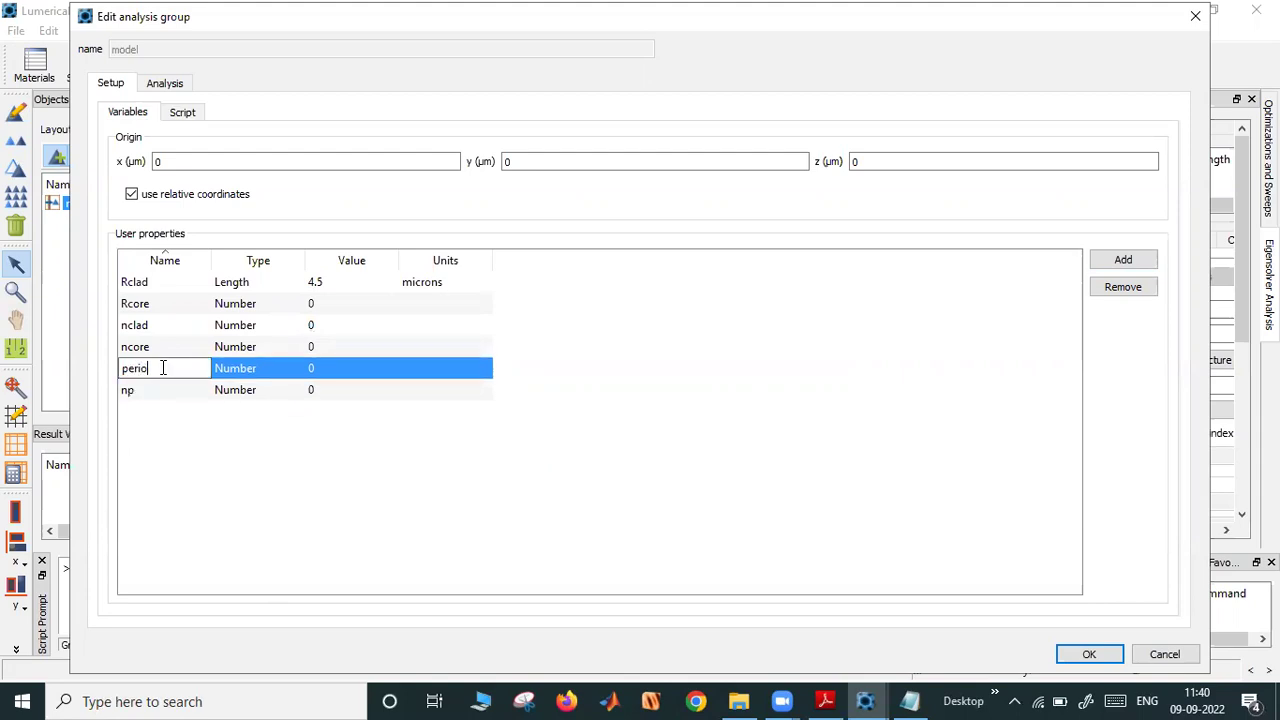
key("Return")
Make the period property a Length of 0.53 microns and set np to 170
left_click(247, 368)
left_click(248, 368)
left_click(251, 414)
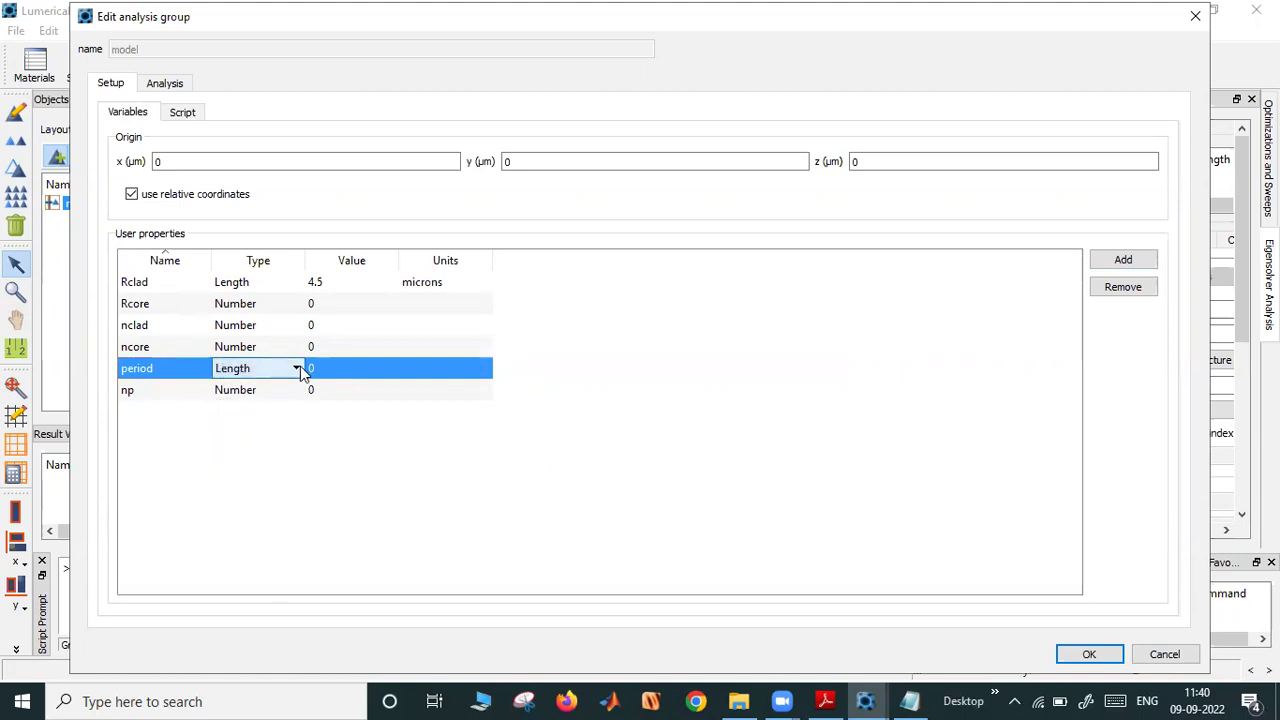
left_click(328, 366)
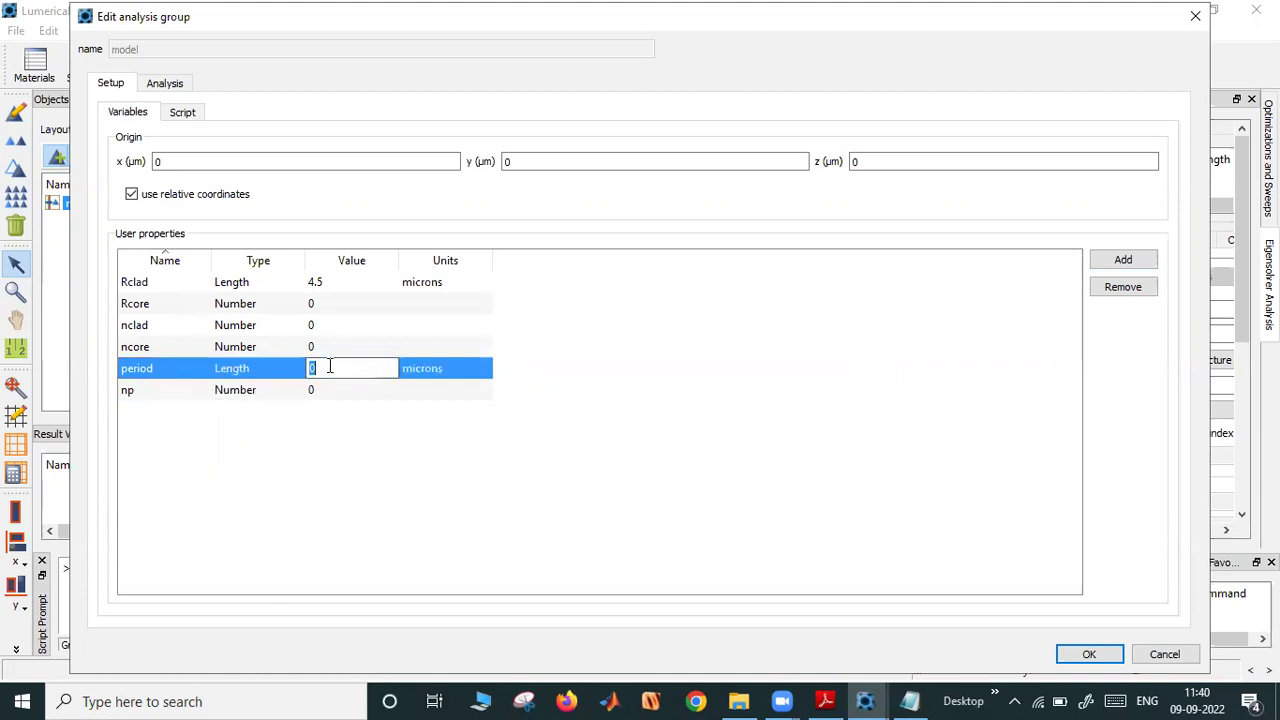
type("0.53")
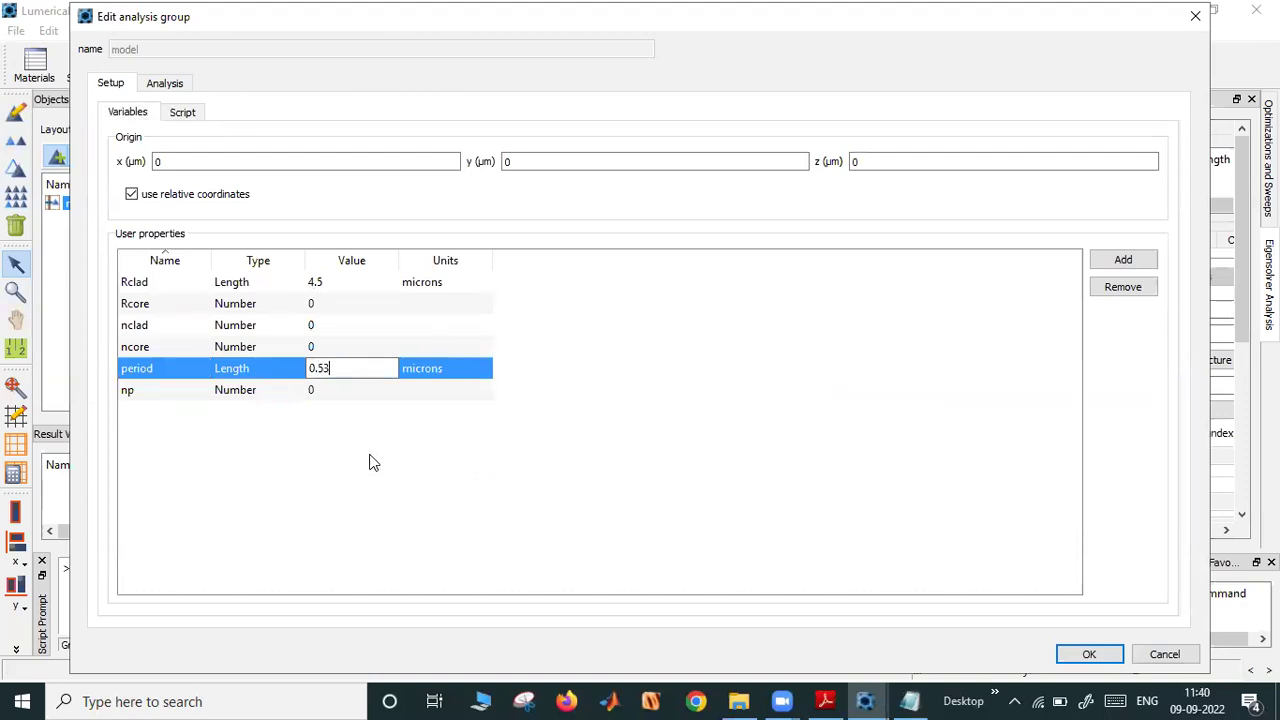
key("Return")
double_click(313, 390)
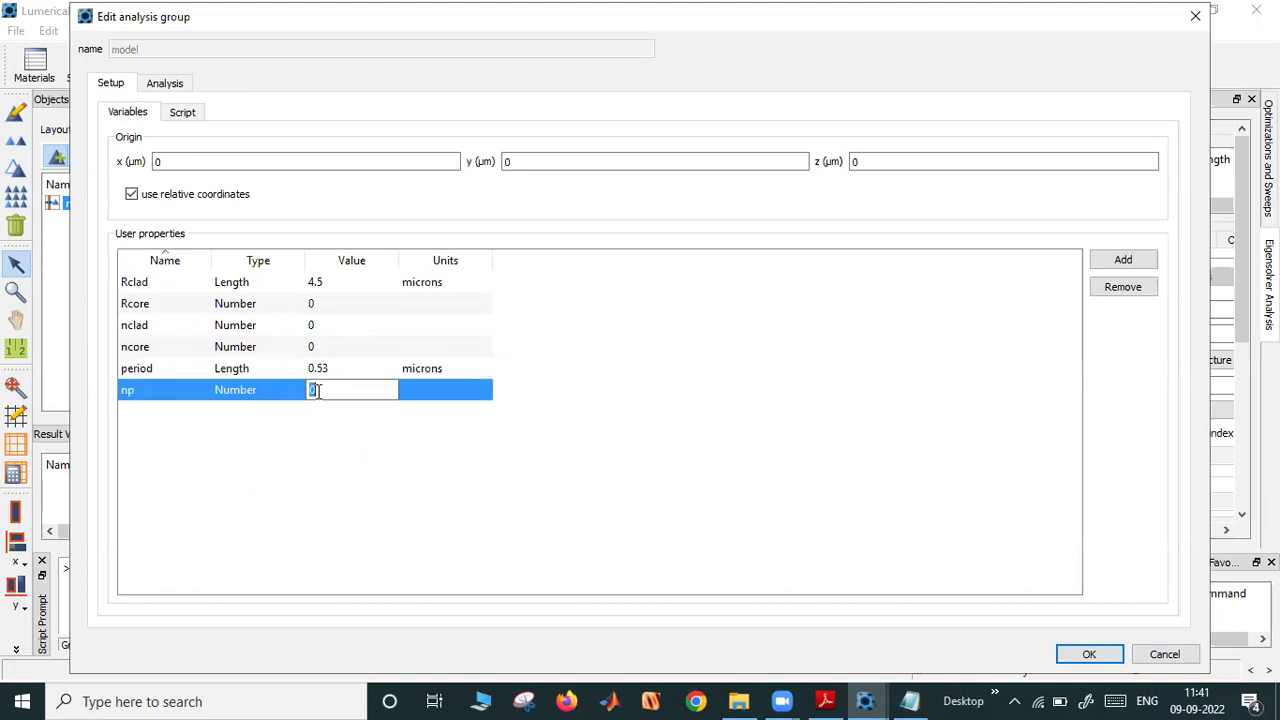
type("170")
Set the Rclad value to 25 microns and the Rcore value to 4.5
double_click(327, 282)
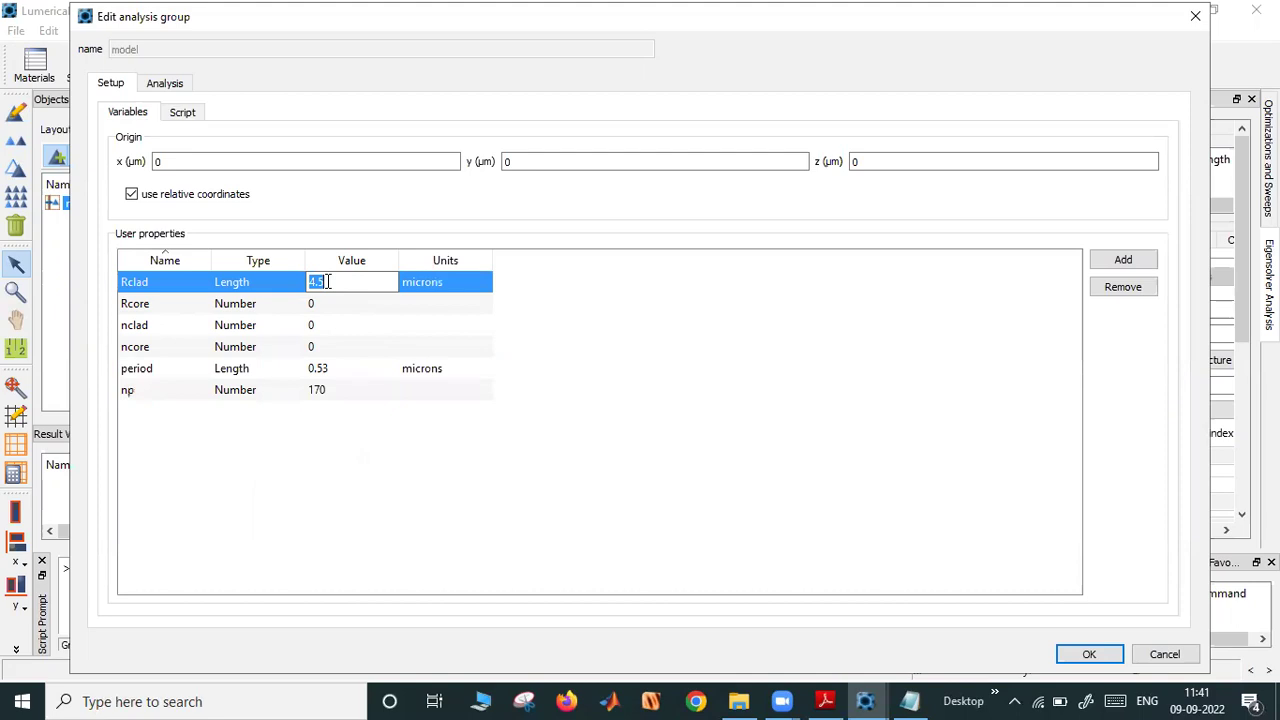
type("25")
double_click(333, 304)
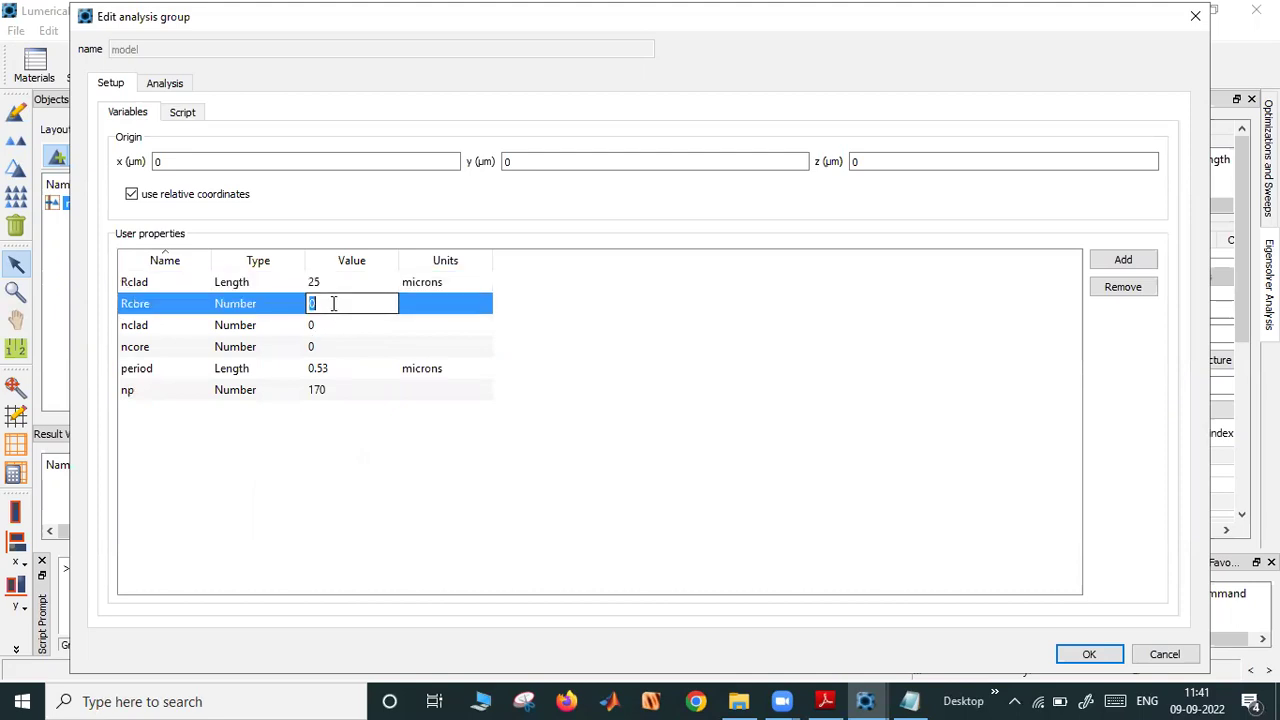
key("BackSpace")
type("4.5")
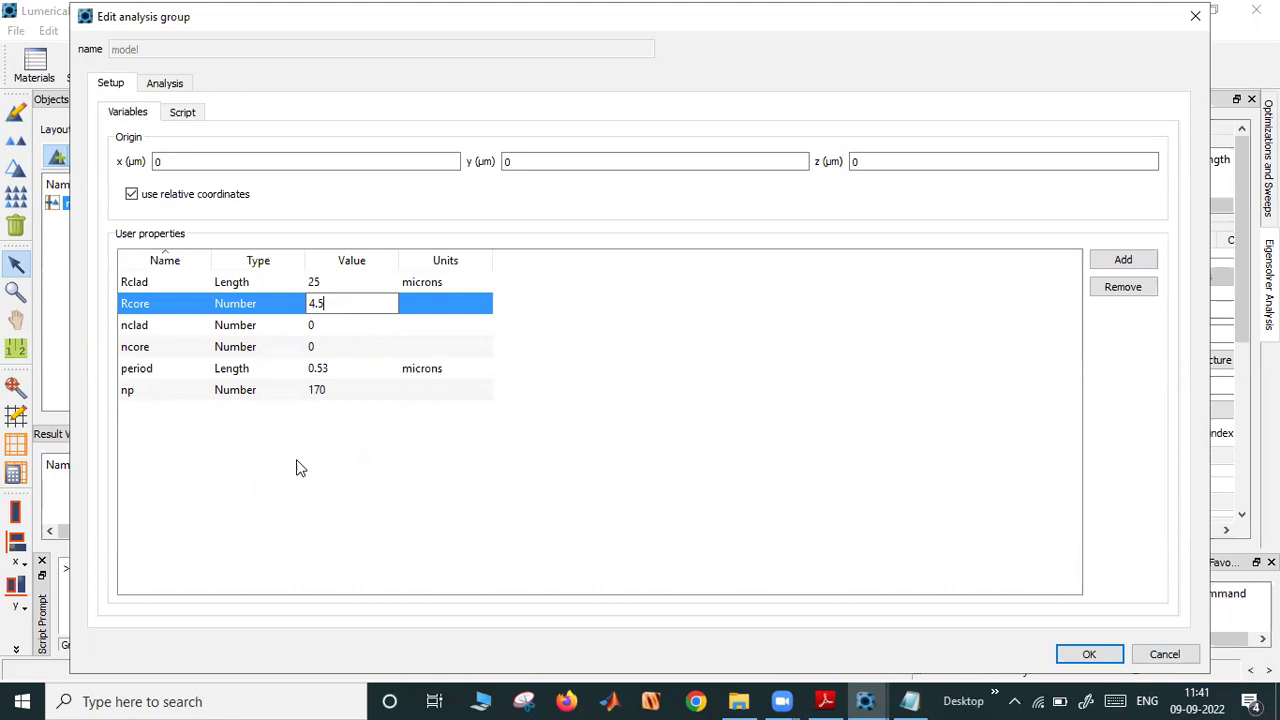
key("Return")
Change the Rcore property's type to Length and set its value to 4.5 microns
double_click(251, 303)
left_click(251, 303)
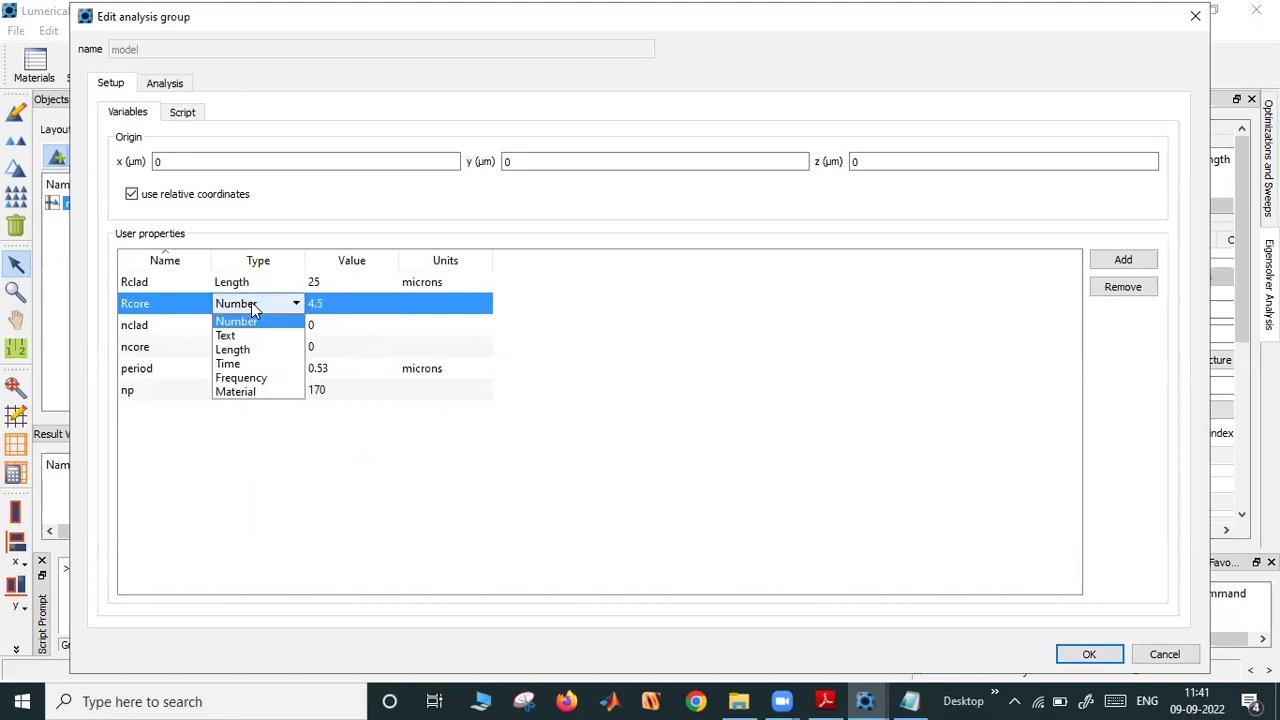
left_click(255, 349)
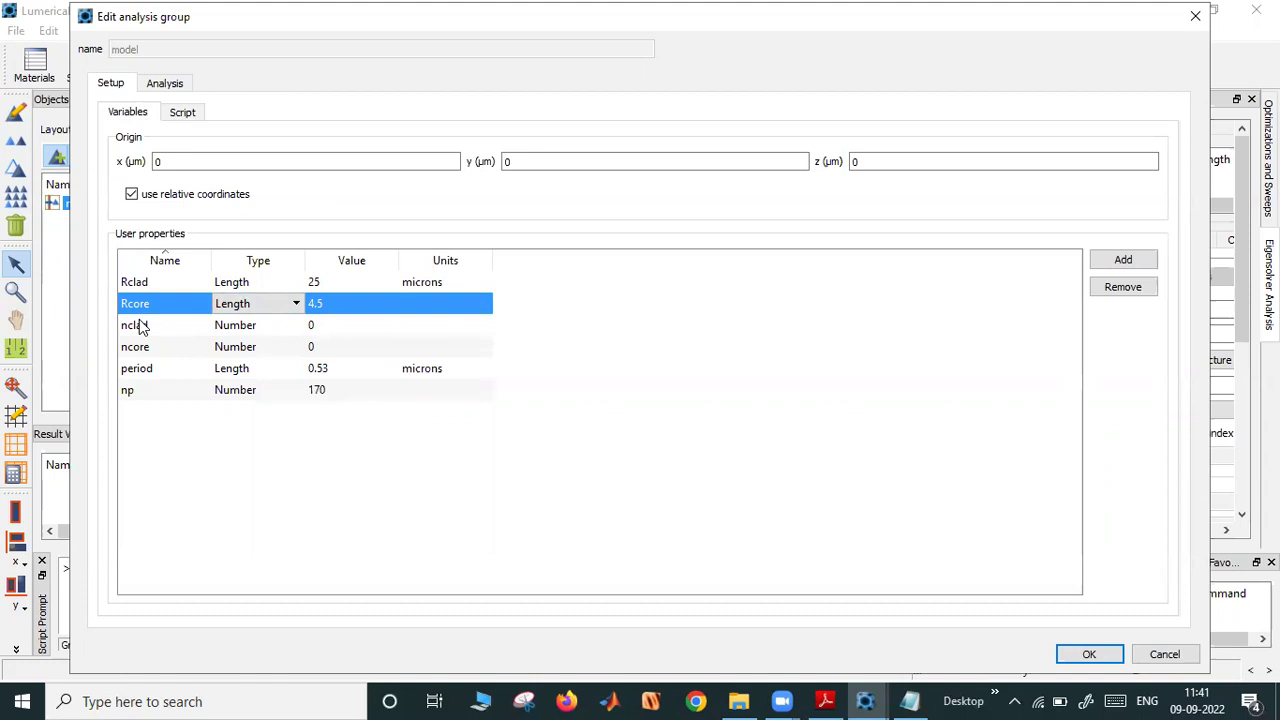
left_click(270, 467)
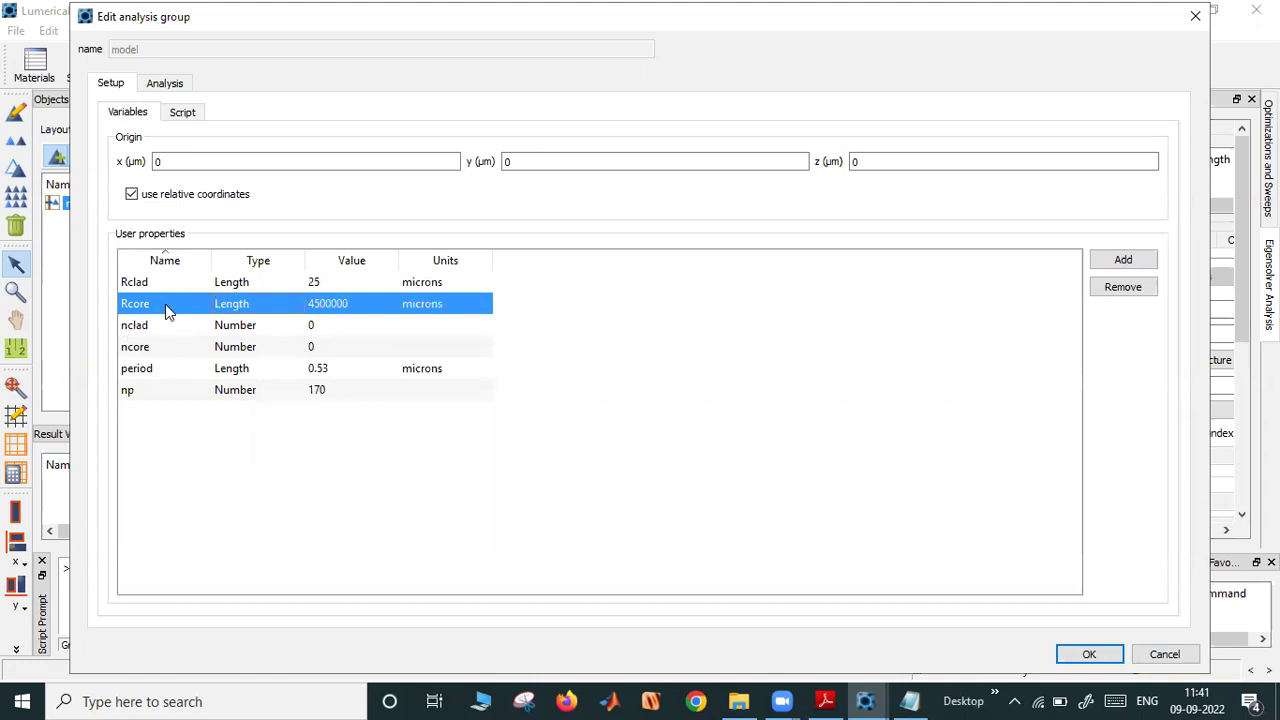
double_click(340, 304)
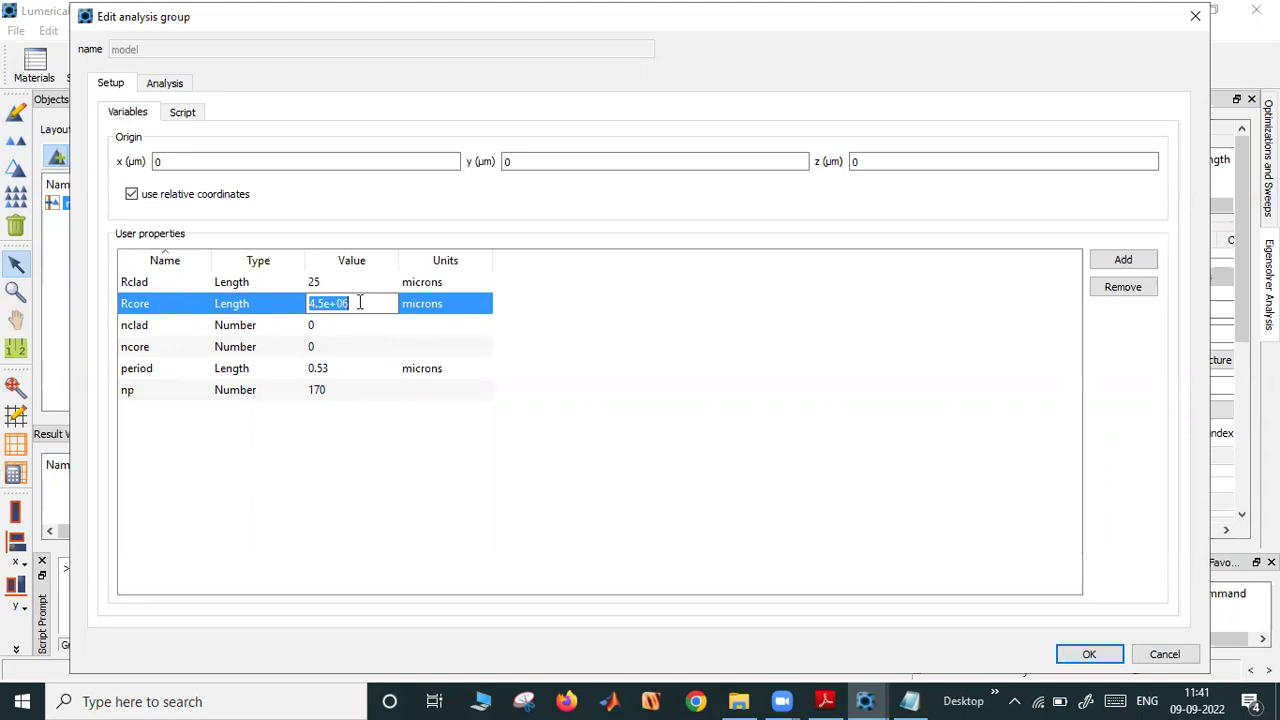
type("4.5")
key("Return")
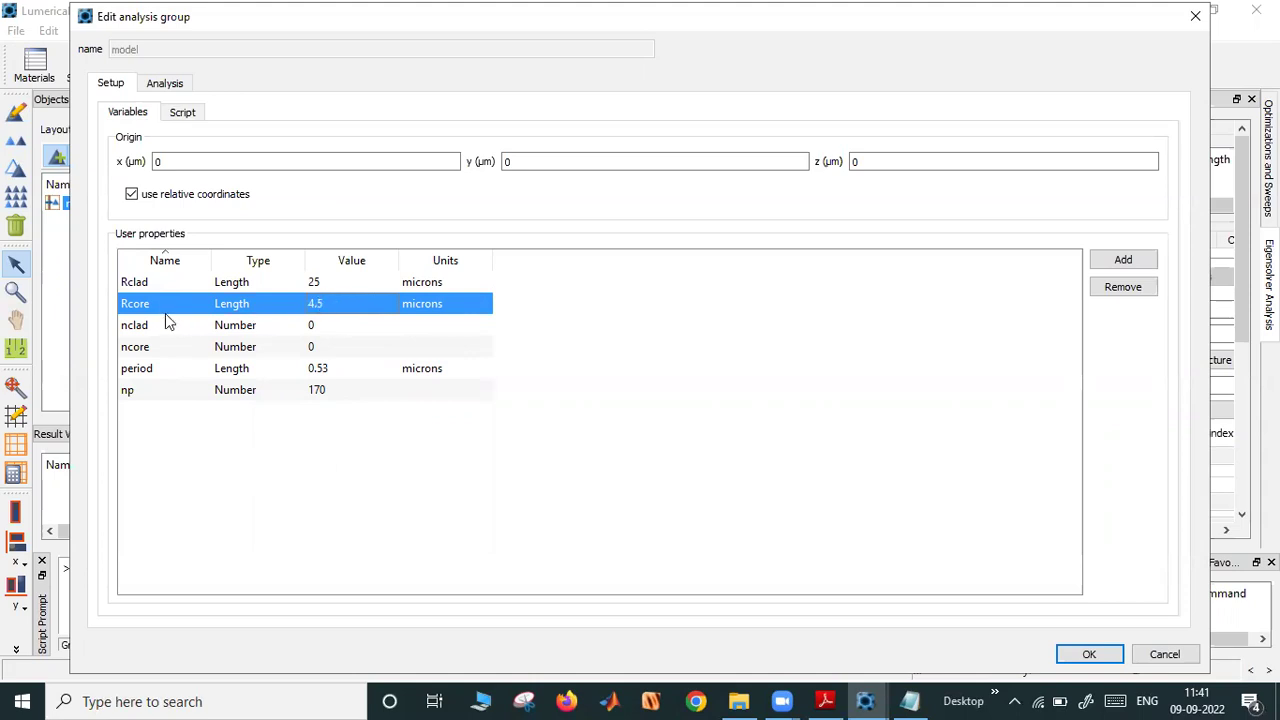
Set the refractive index properties nclad to 1.44 and ncore to 1.45
double_click(316, 326)
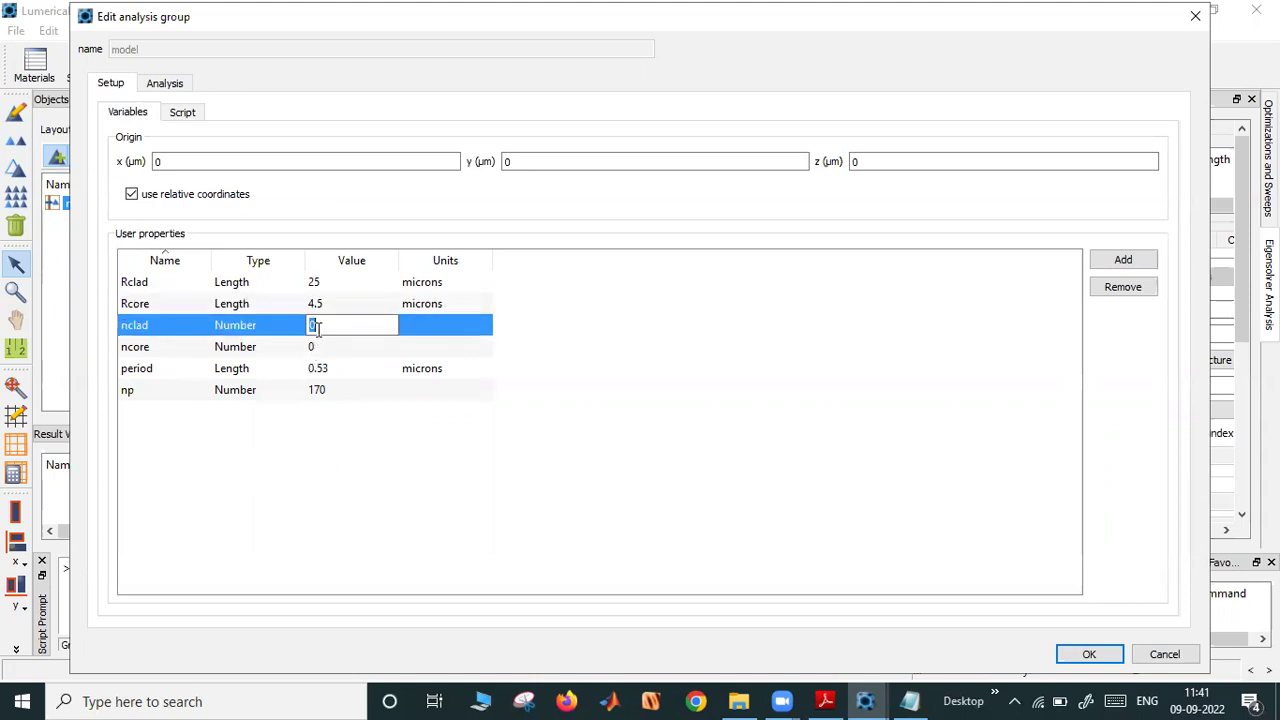
type("1.44")
double_click(333, 346)
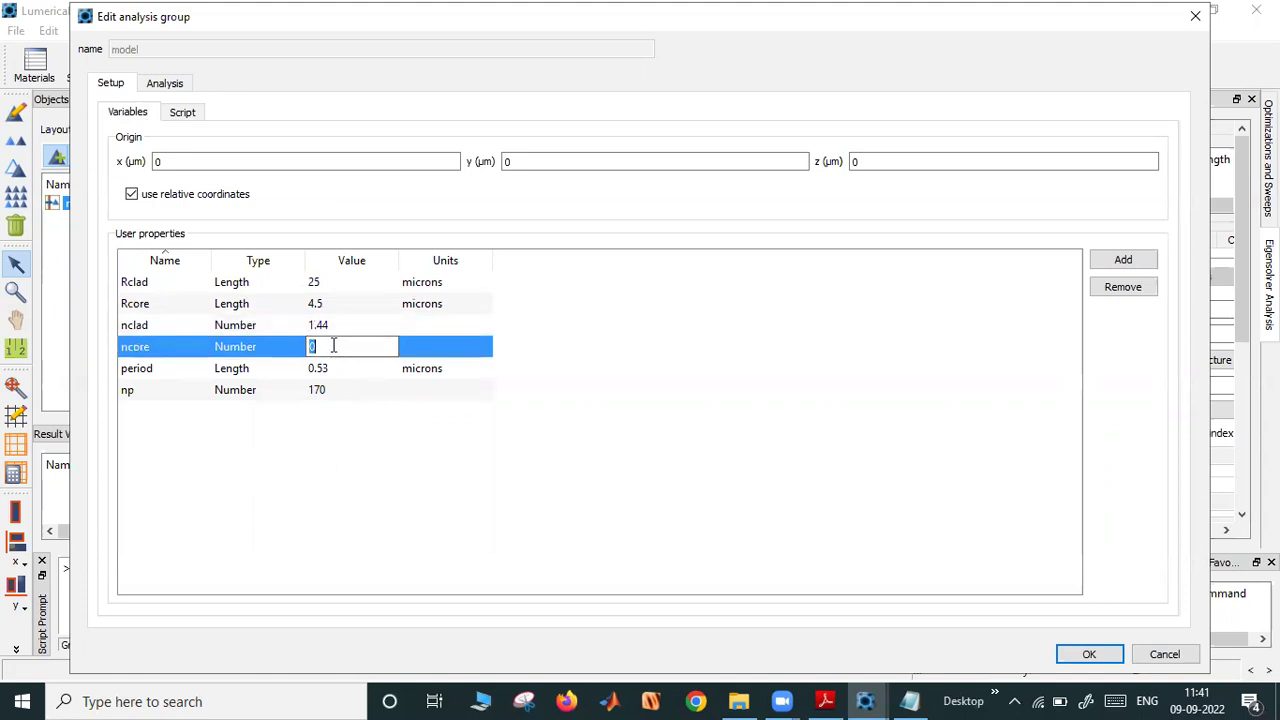
type("1.45")
key("Return")
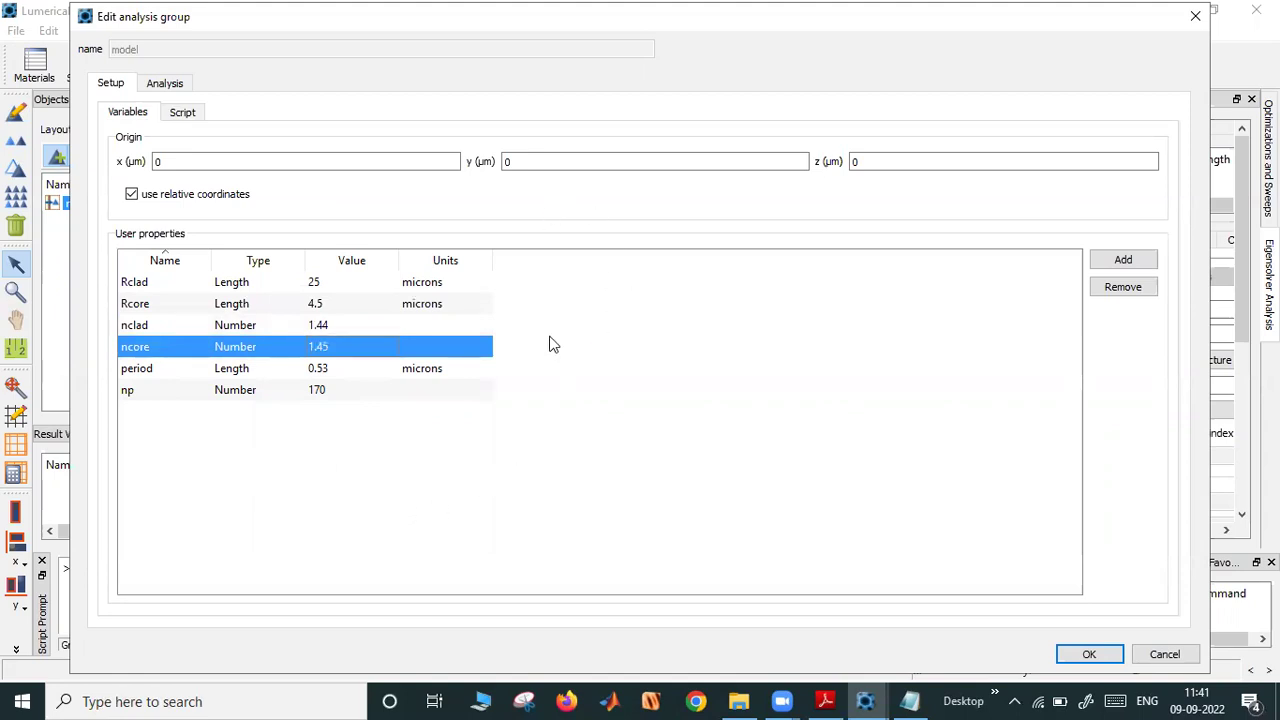
Add a user property named nFBG with the value 1.445 and return to the setup script
left_click(1118, 262)
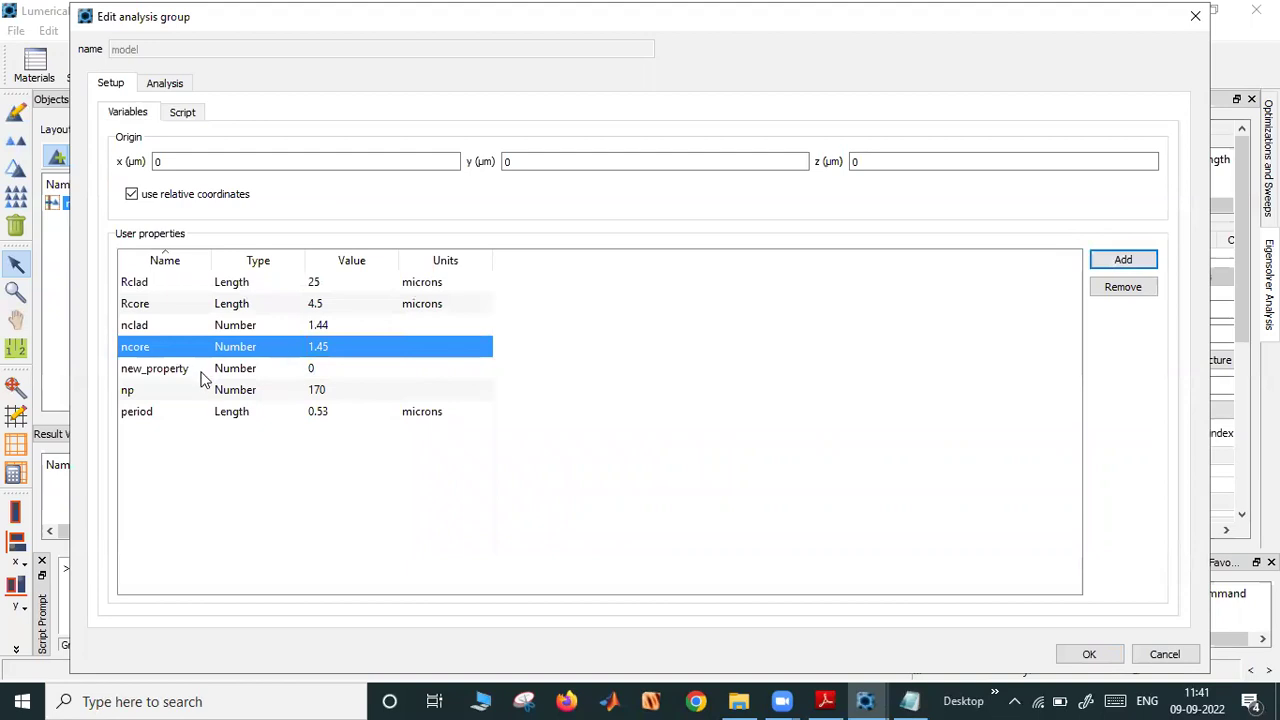
double_click(190, 369)
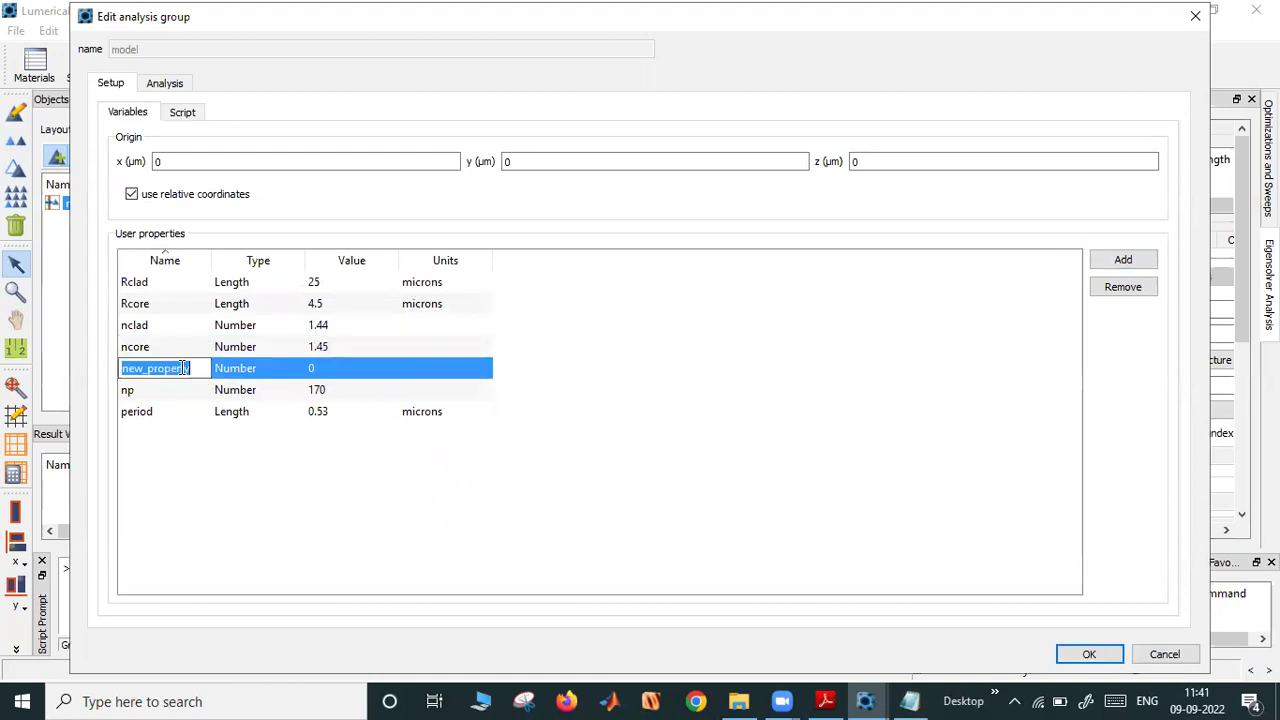
type("nFBG")
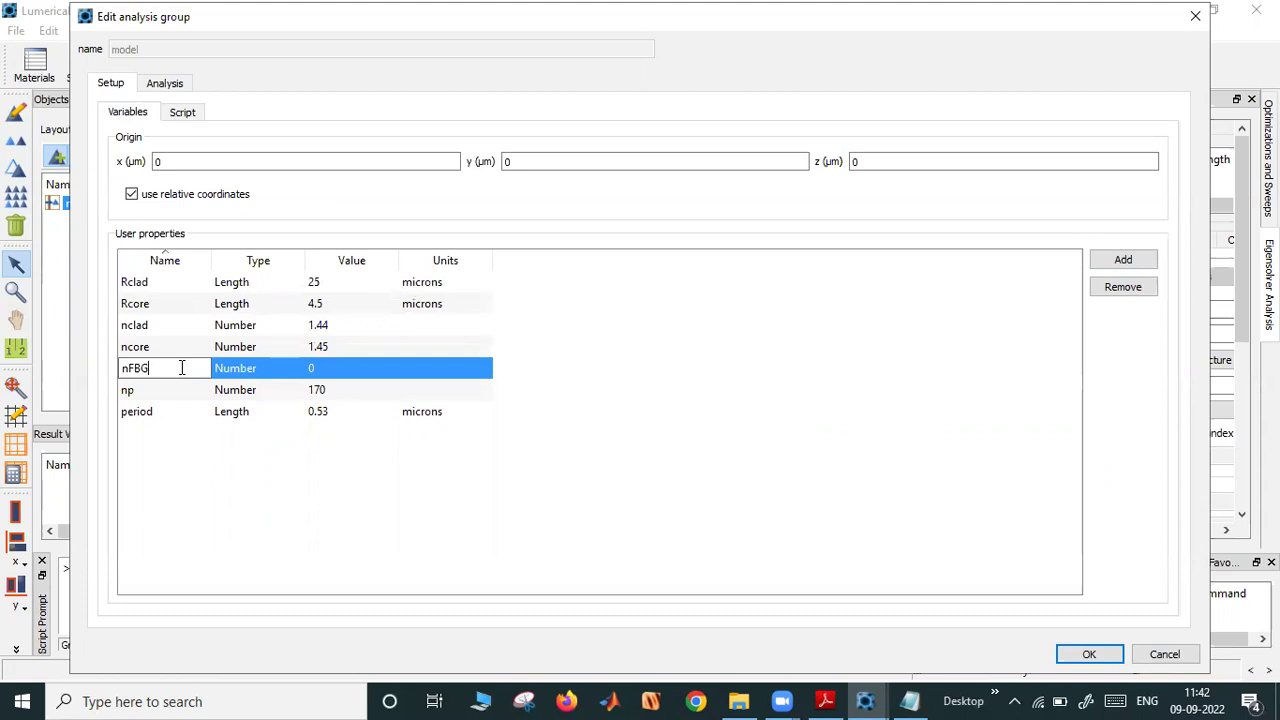
double_click(322, 370)
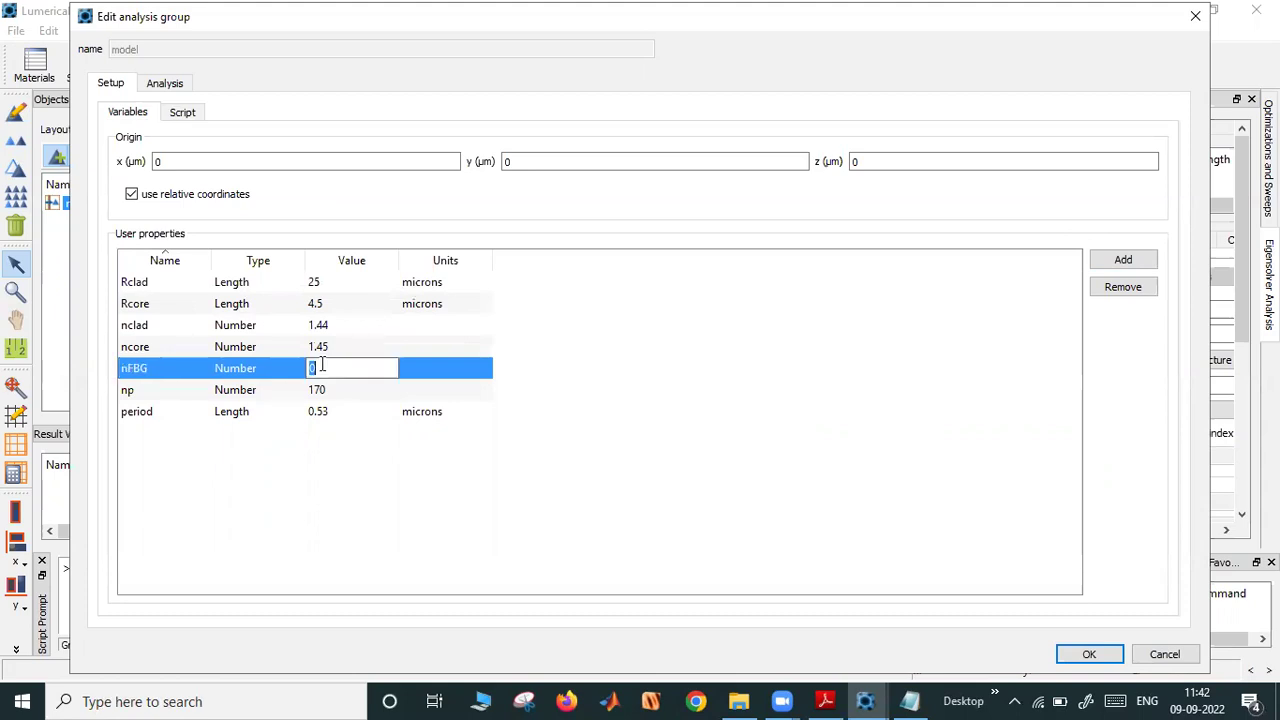
type("1.445")
key("Return")
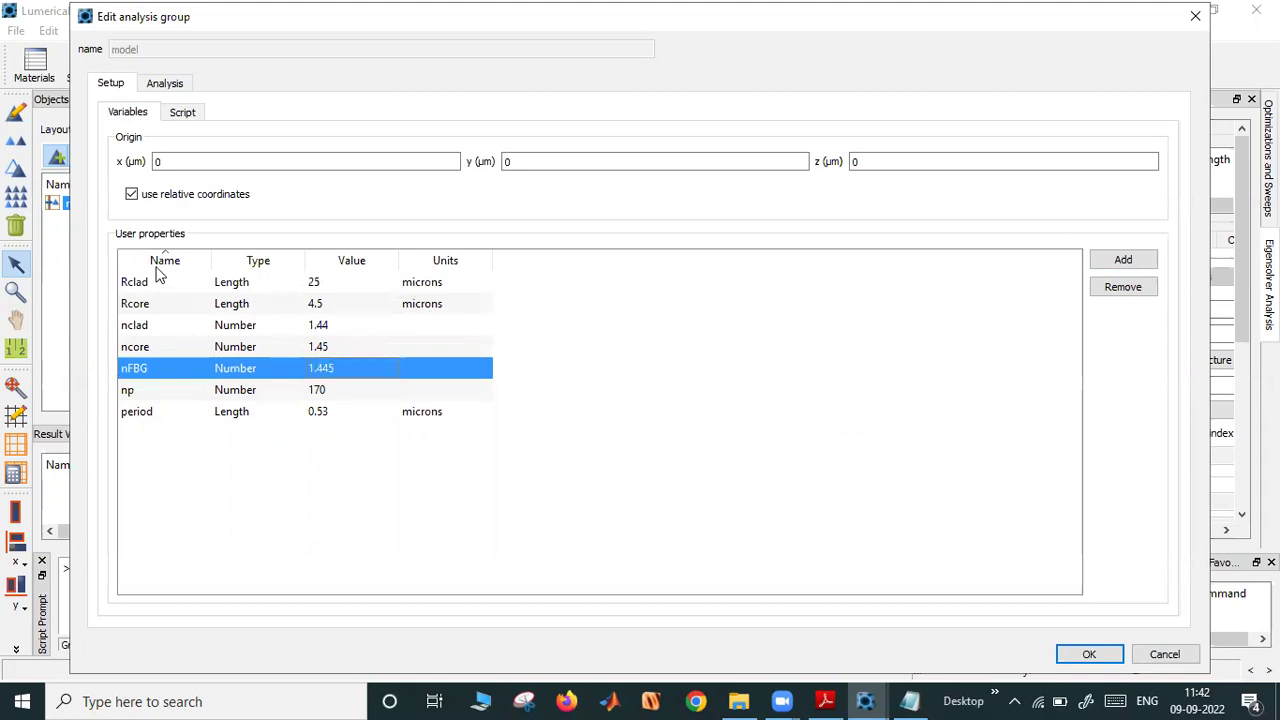
left_click(183, 112)
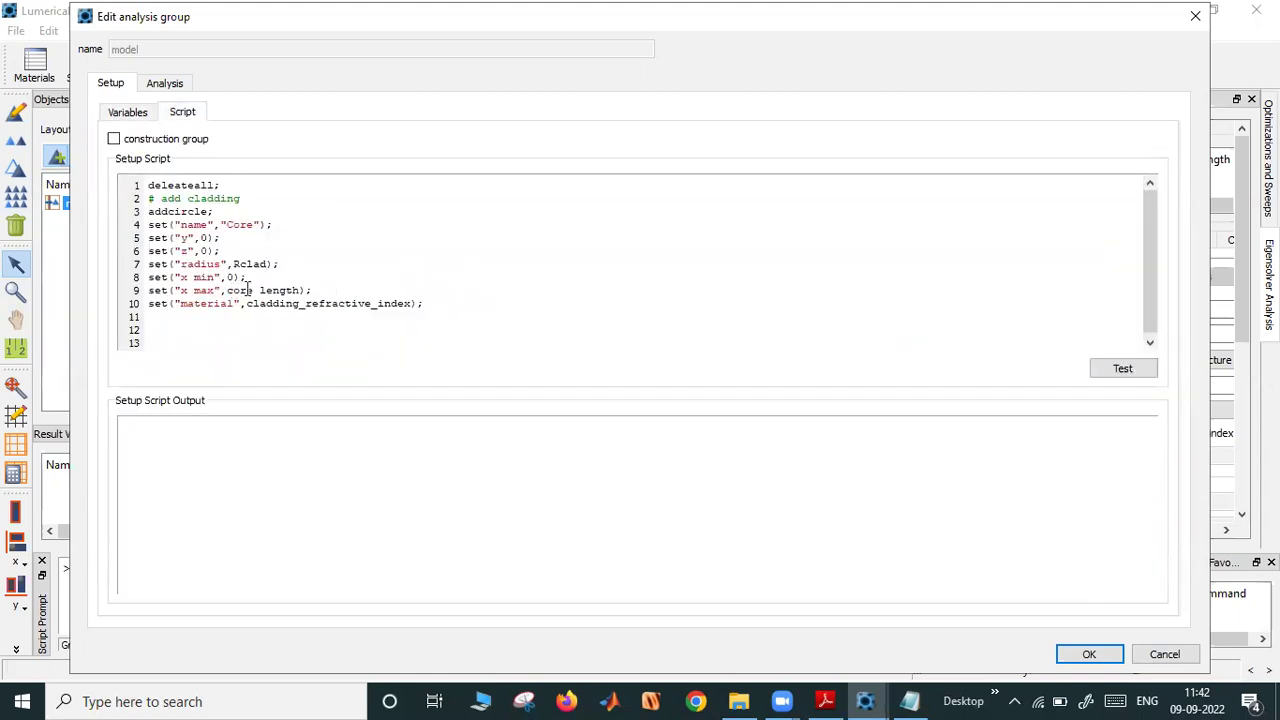
Insert the line "core length = period*np_10e-6;" in the setup script directly below the delete-all command
left_click(222, 186)
key("Return")
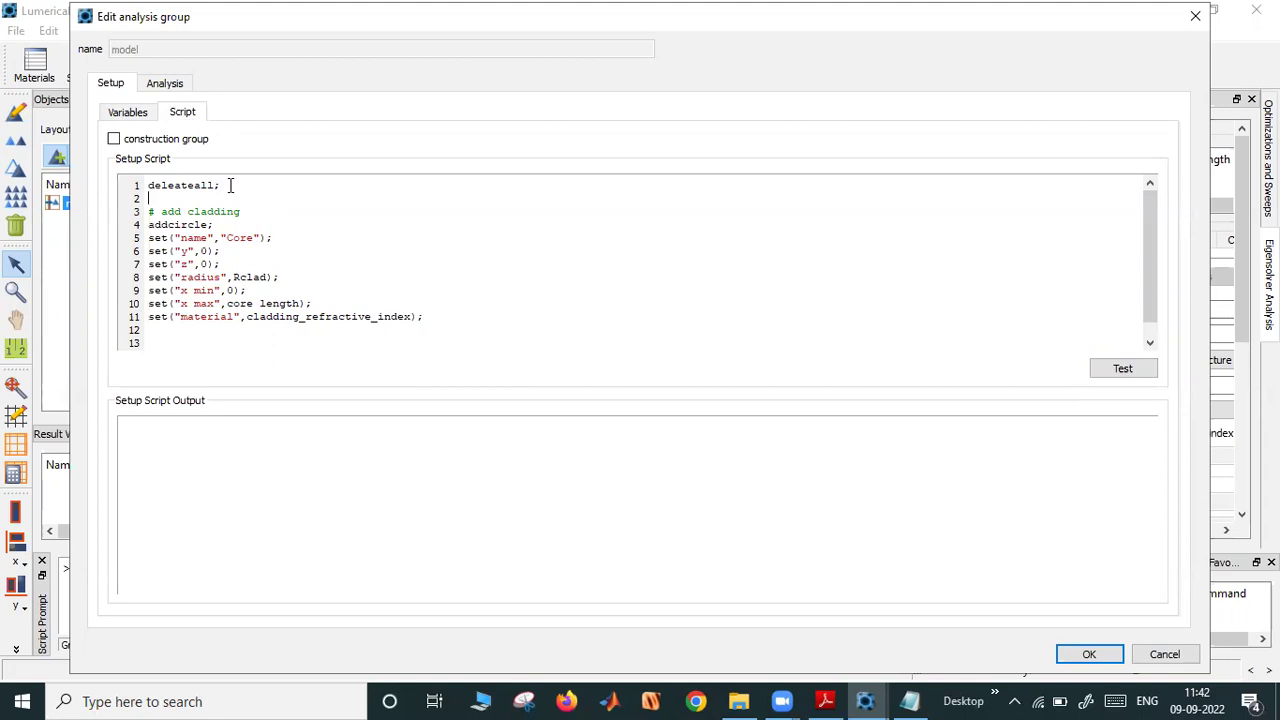
type("core len")
type("gth")
type(" =")
type("pr")
type("eri")
type("od*n")
type("p")
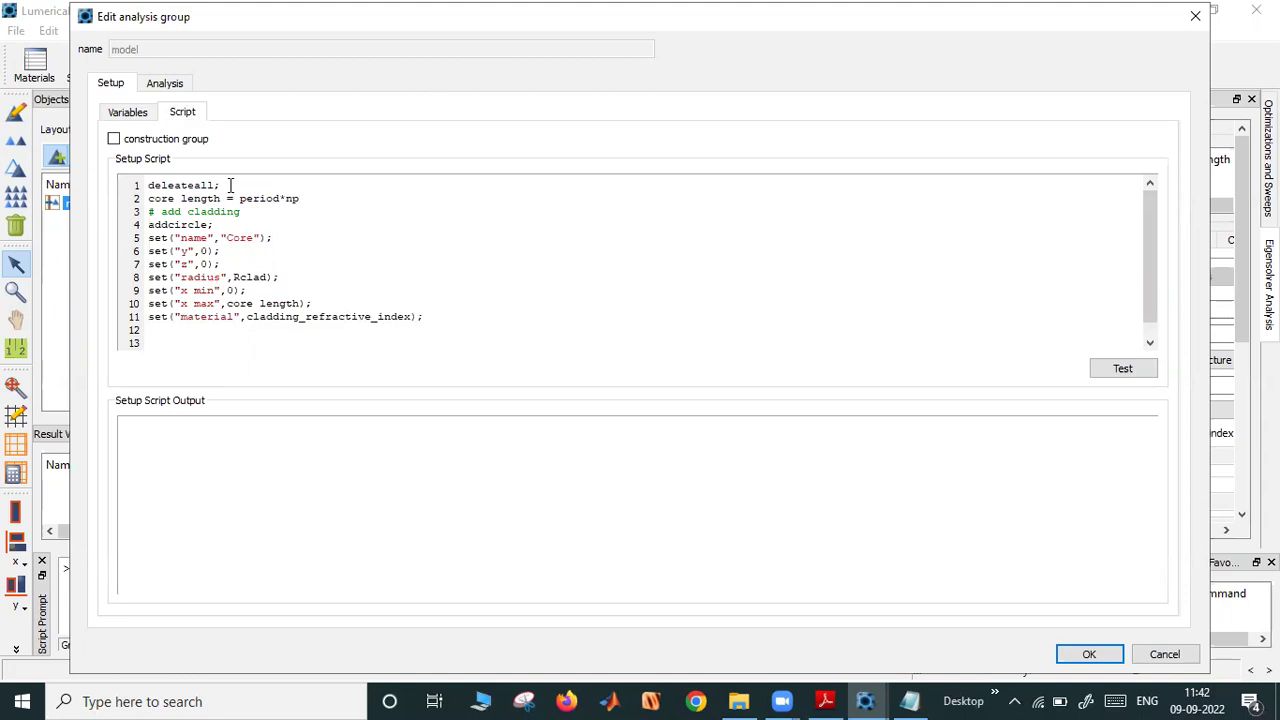
type("_10e-6;")
Replace cladding_refractive_index with ncore in the material line and check the name against the user properties
left_click(248, 317)
left_click_drag(248, 317, 411, 313)
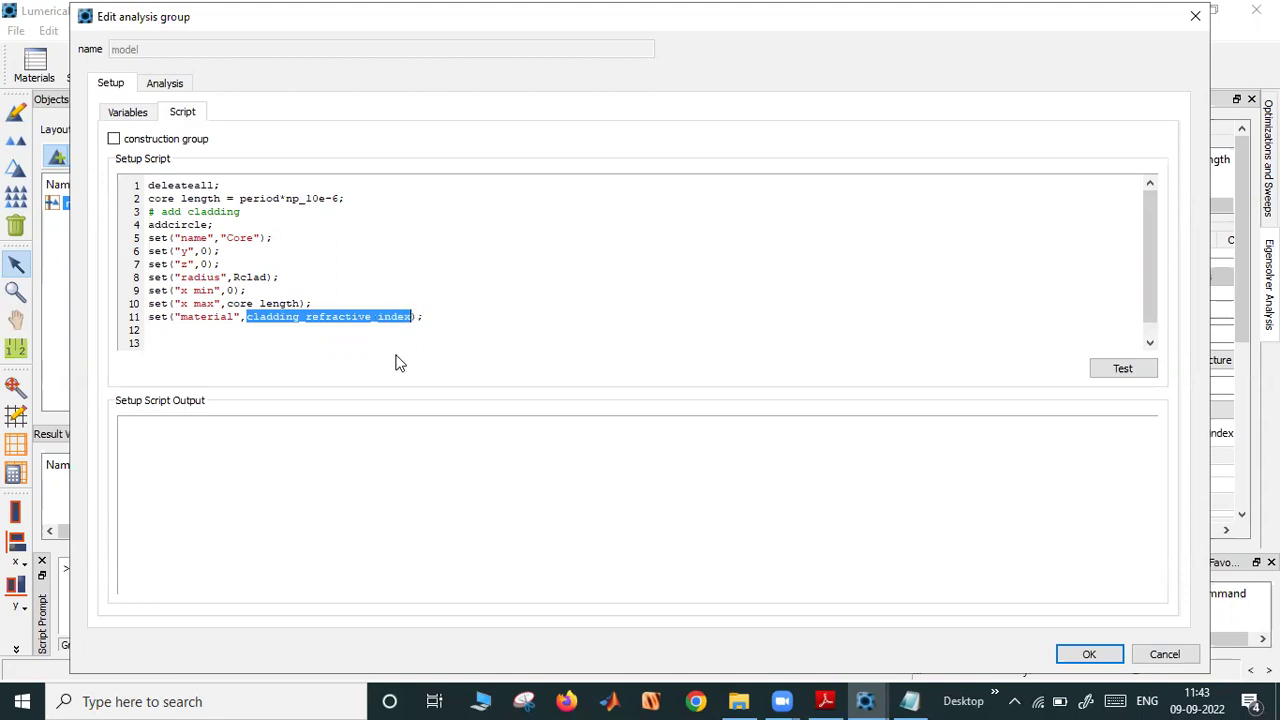
type("ncore")
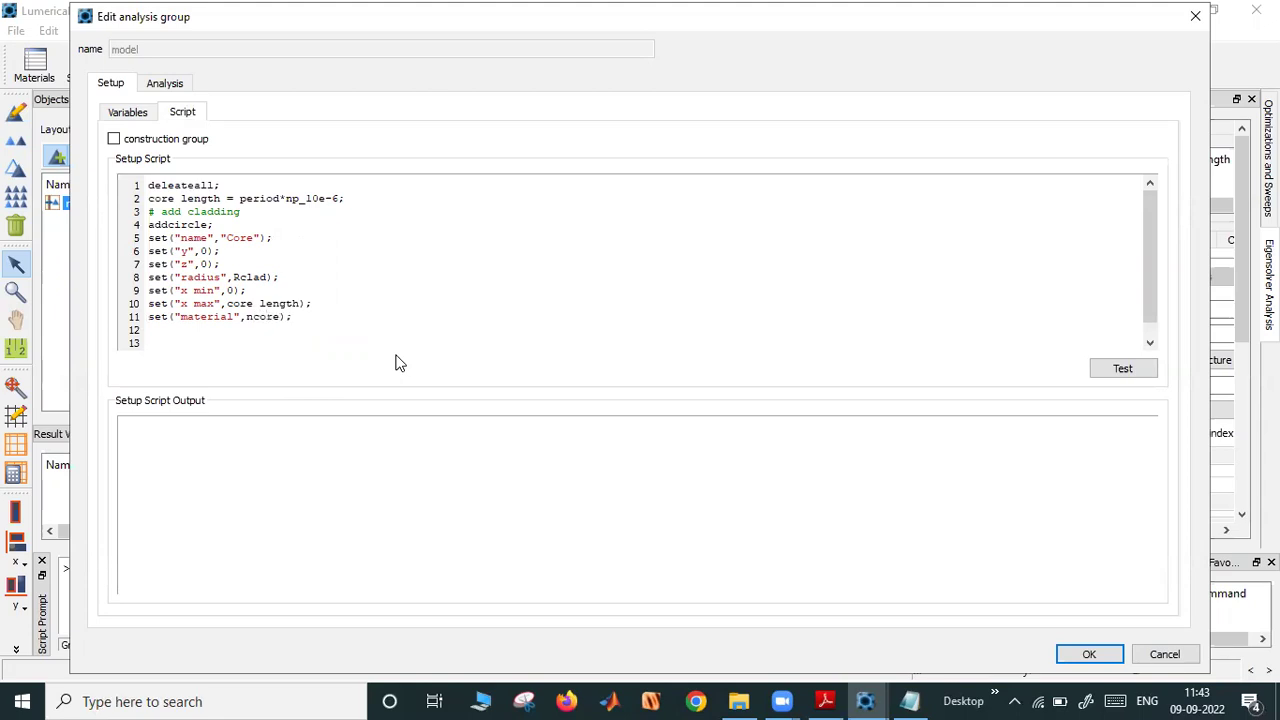
left_click(128, 112)
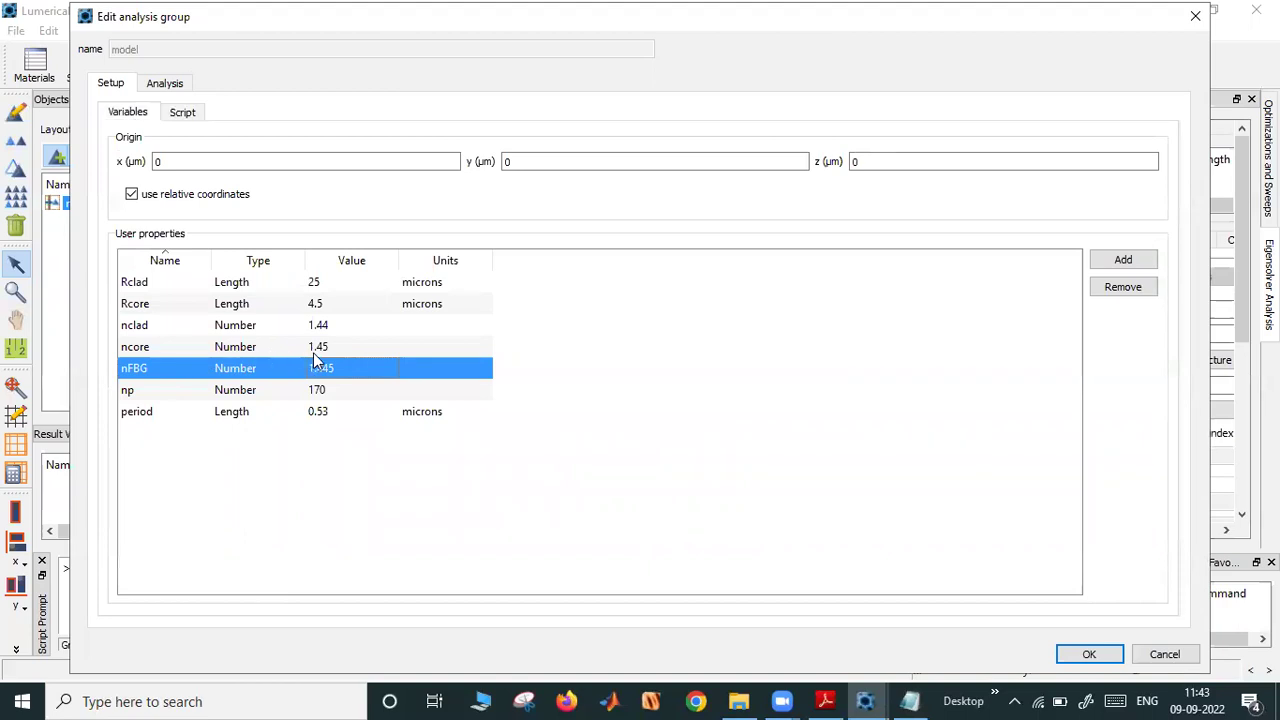
left_click(186, 113)
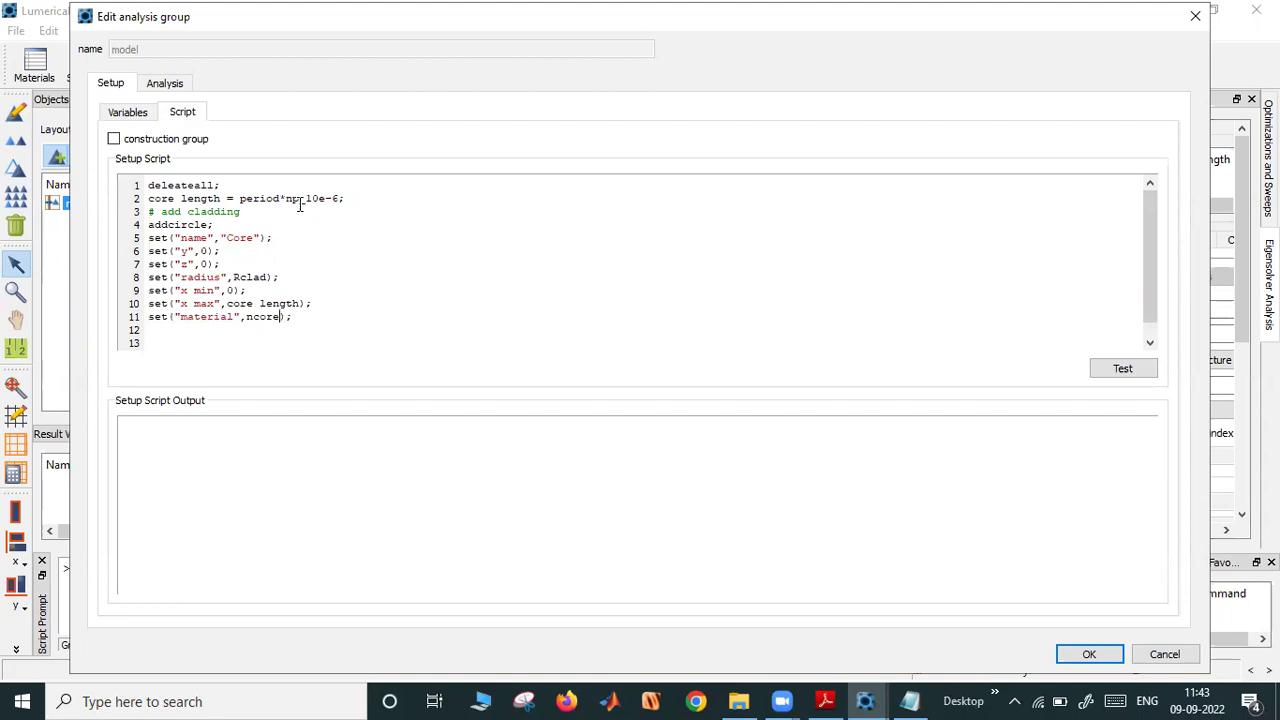
Correct the core length expression to period*np + 10e-6 and test the setup script
left_click_drag(306, 198, 320, 226)
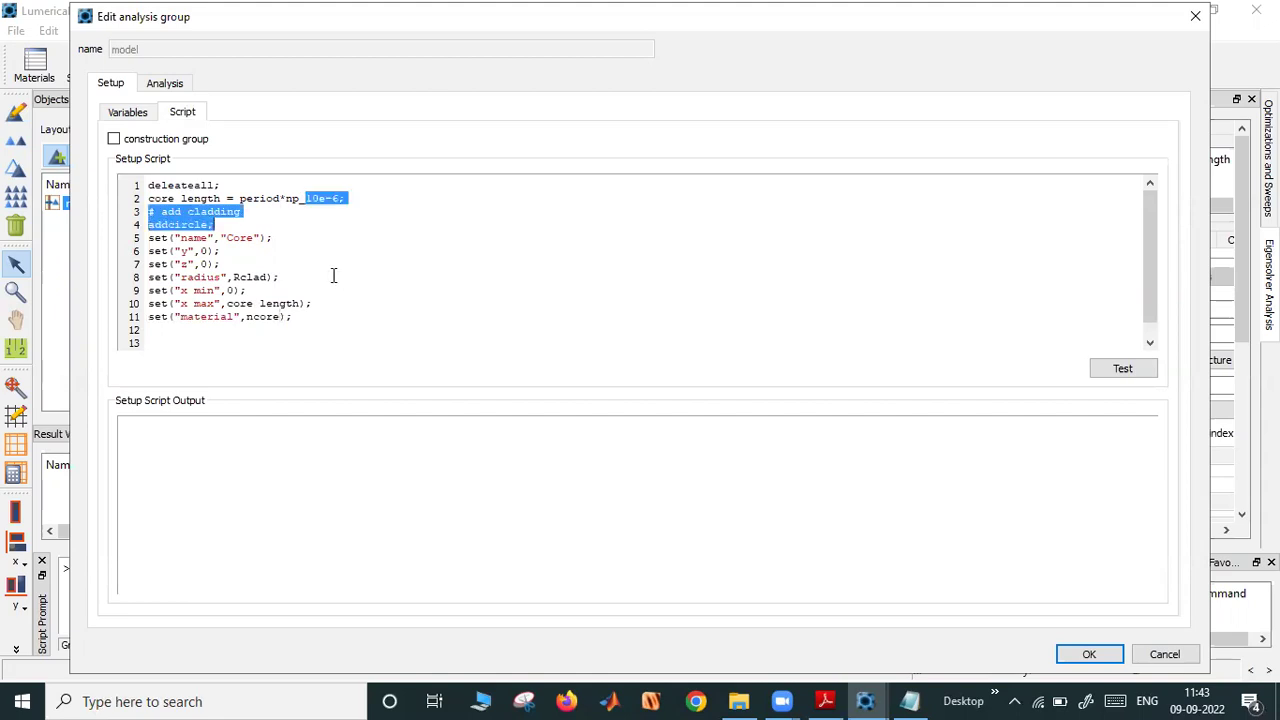
left_click(308, 199)
key("BackSpace")
type("+")
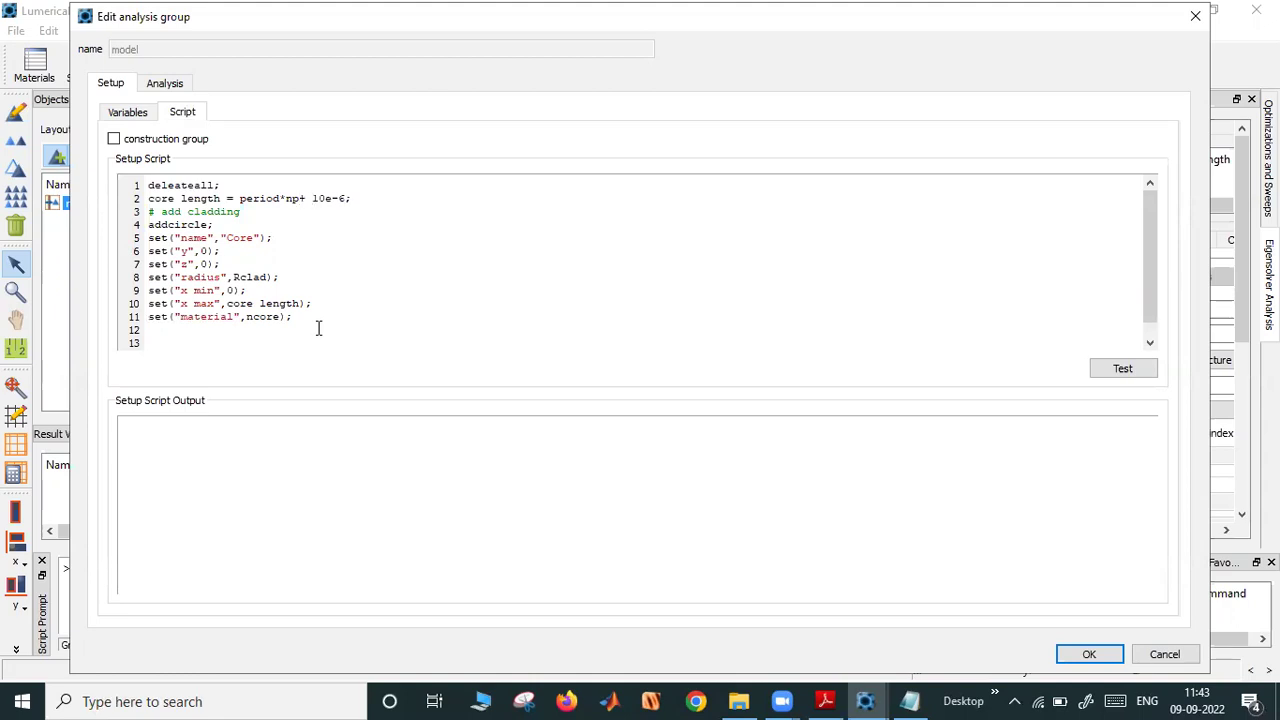
key("Left")
key("Left")
left_click(1115, 370)
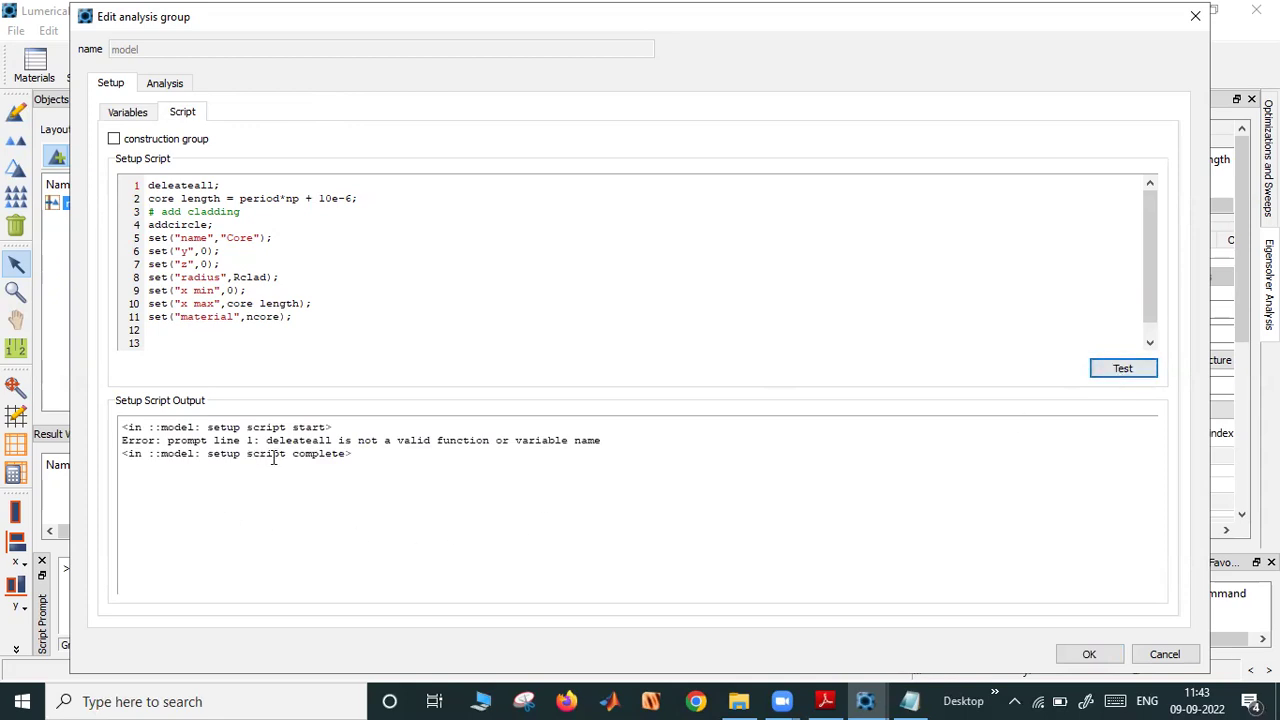
Correct the first script command to deleteall and test the setup script again
left_click(225, 185)
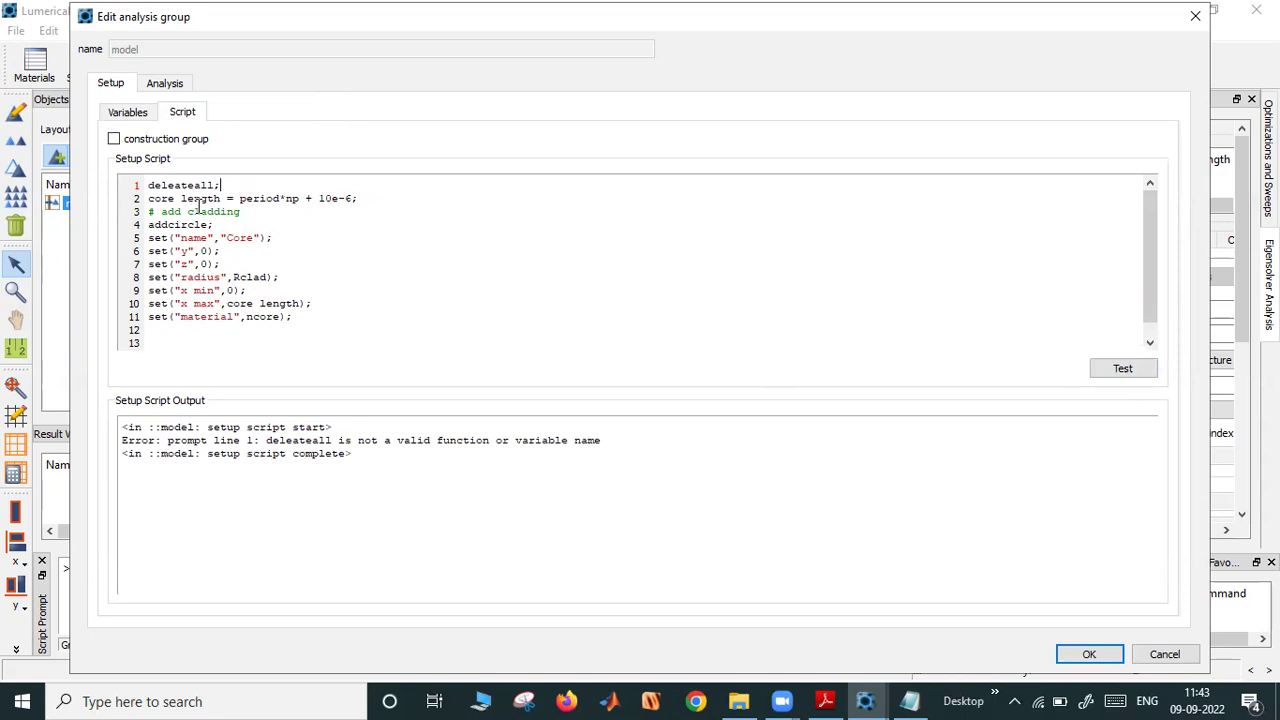
left_click(182, 185)
key("BackSpace")
left_click(1132, 367)
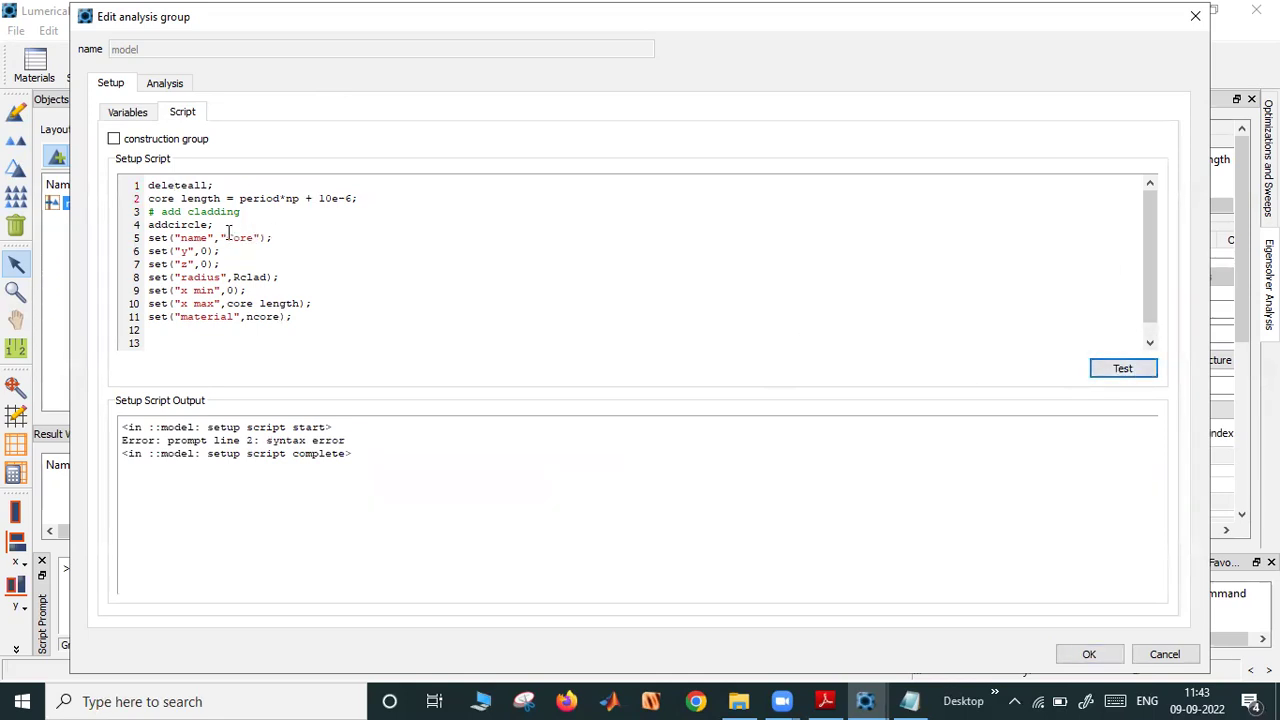
Rename the variable to core_length in both its definition and the x max line, and rerun the script test
left_click(181, 198)
key("BackSpace")
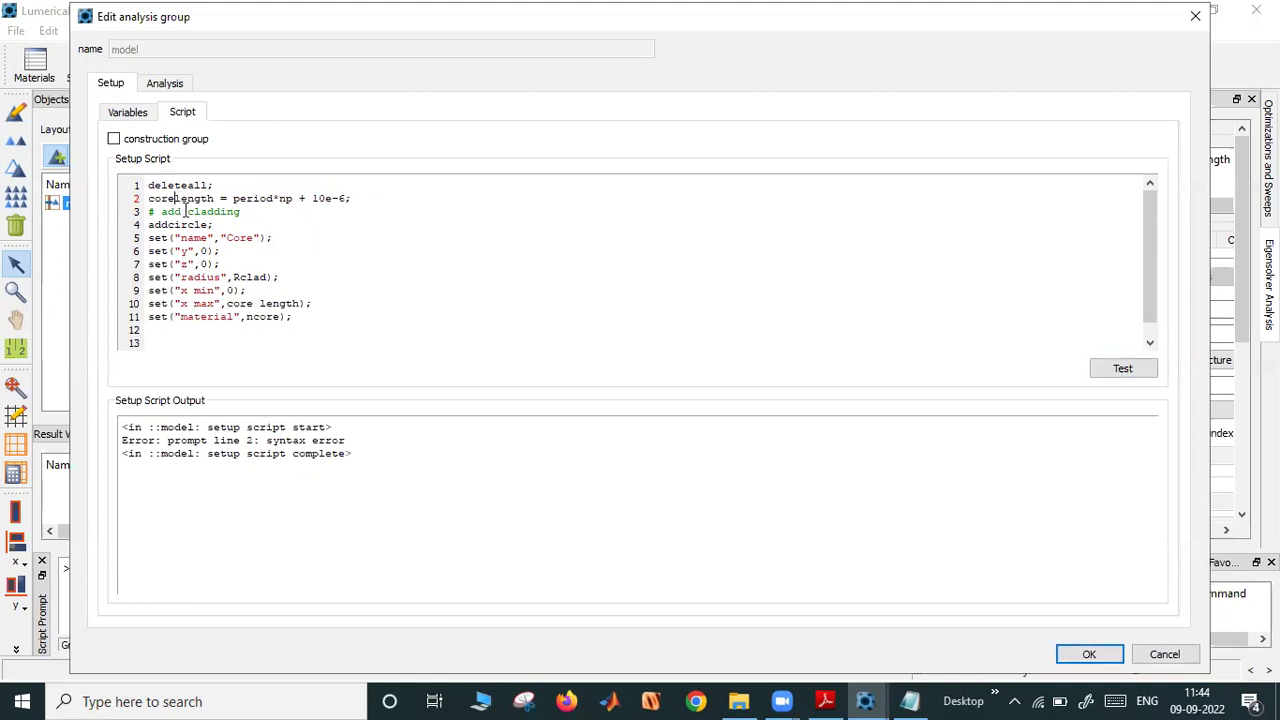
type("_")
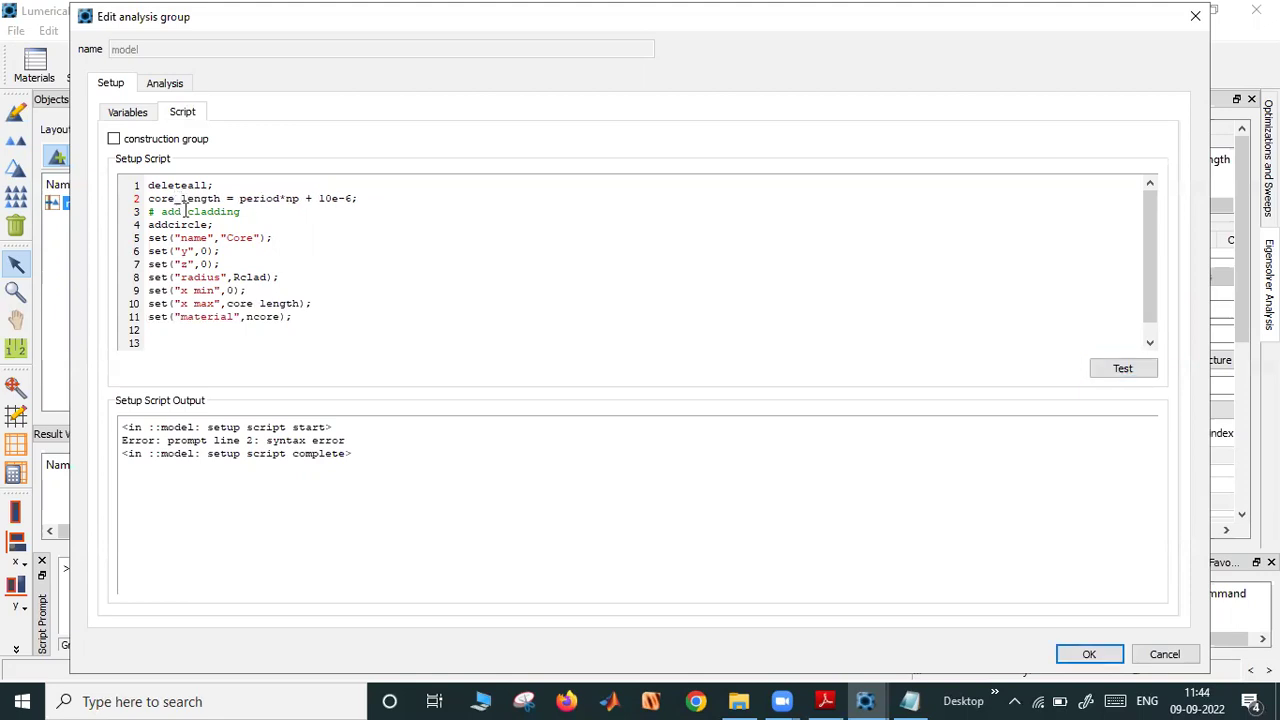
left_click(260, 302)
key("BackSpace")
type("_")
left_click(1112, 370)
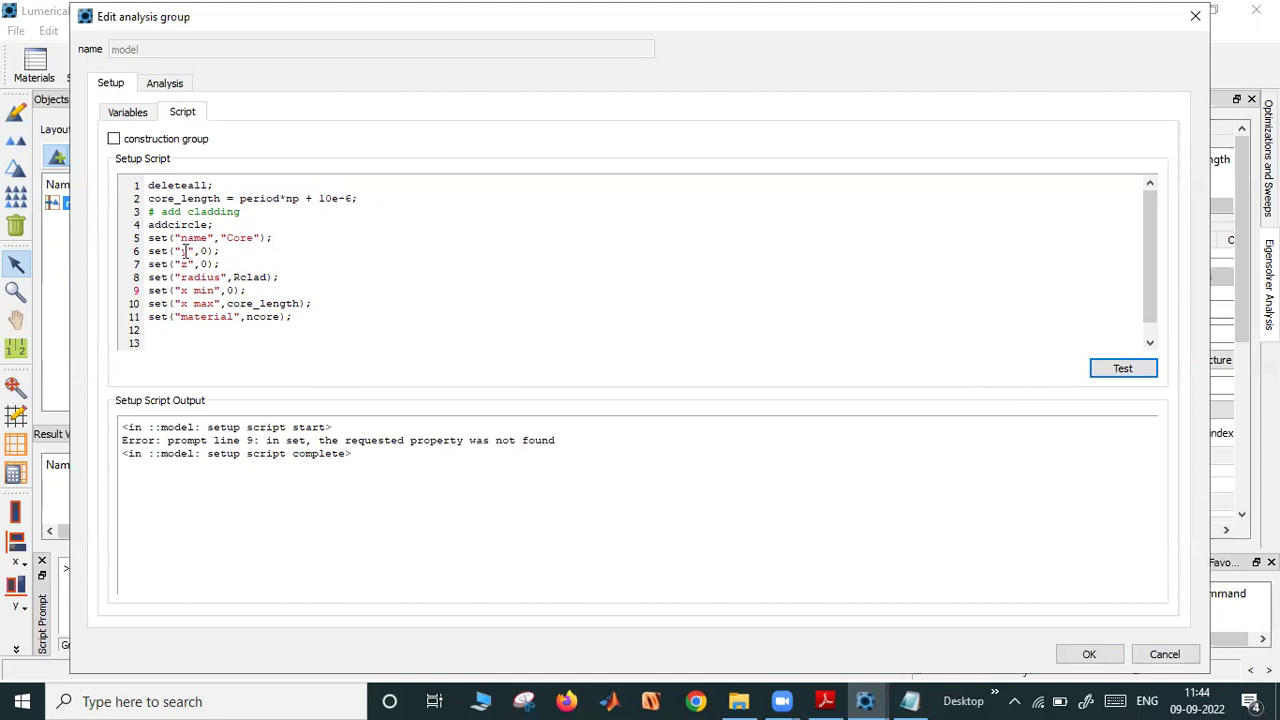
Change the circle's centre properties to x and y and its x min property to z min, and test the script
left_click(185, 251)
double_click(183, 251)
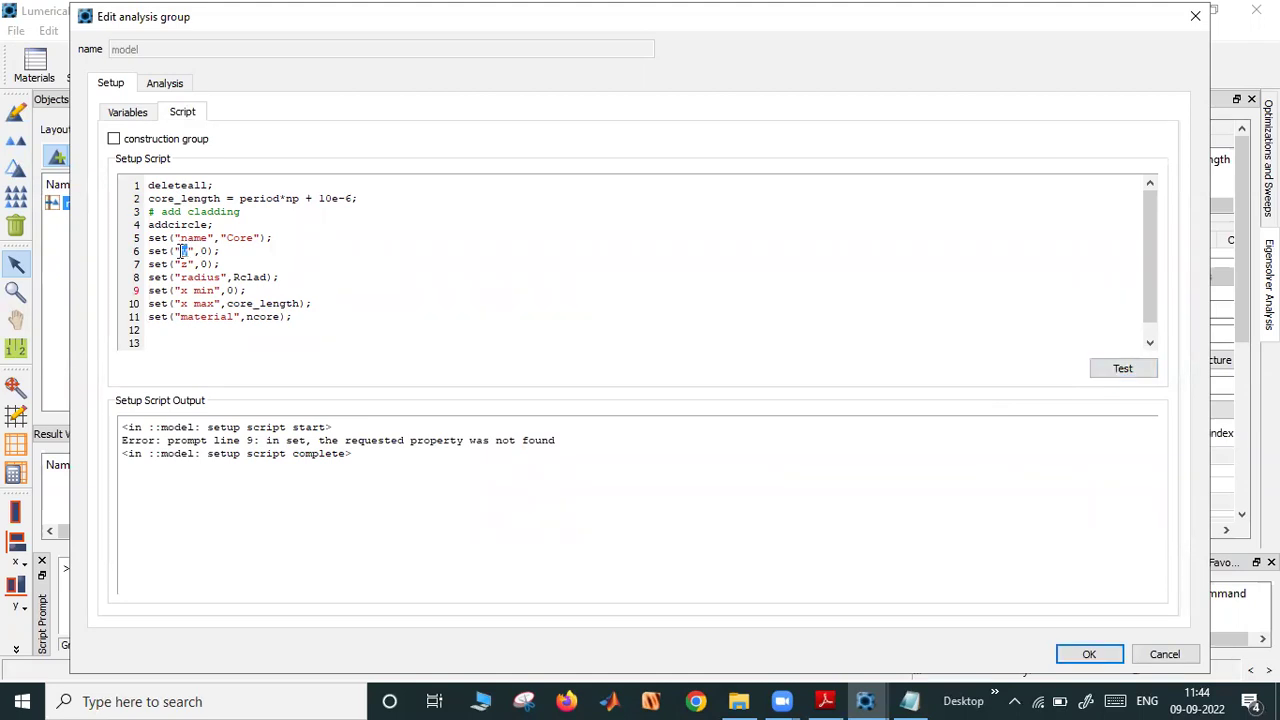
left_click(184, 251)
key("BackSpace")
type("x")
left_click(189, 264)
key("BackSpace")
type("y")
left_click(186, 290)
key("BackSpace")
type("z")
left_click(1116, 369)
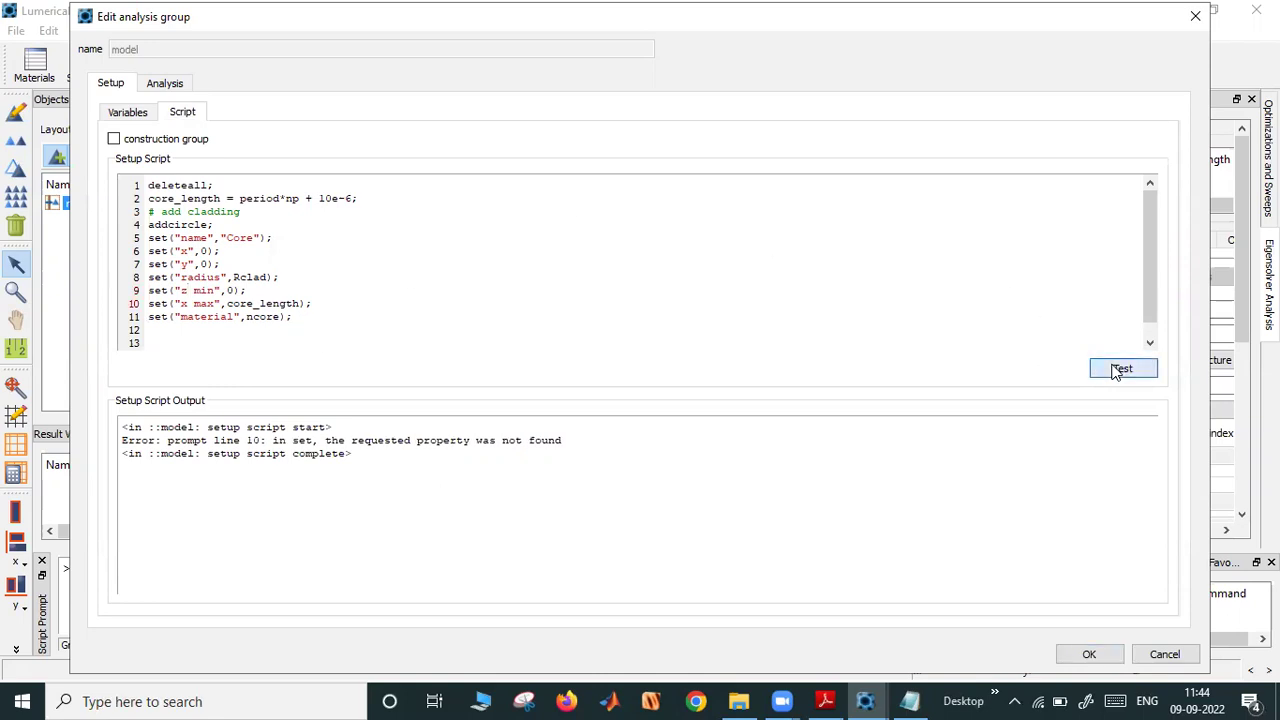
Change the circle's x max property to z max and test the script
left_click(756, 280)
scroll(326, 331, "down", 1)
scroll(340, 345, "up", 1)
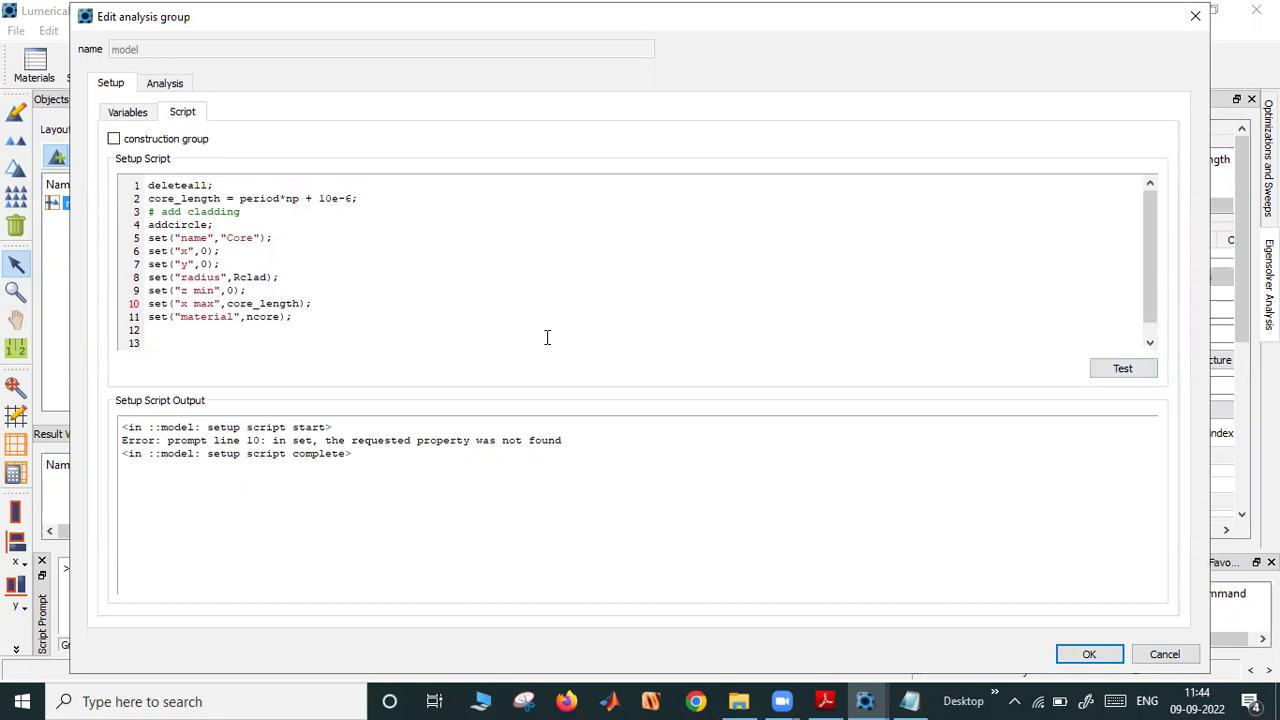
scroll(1145, 262, "down", 1)
left_click(257, 314)
scroll(350, 330, "up", 1)
left_click(184, 303)
key("BackSpace")
type("z")
left_click(1105, 370)
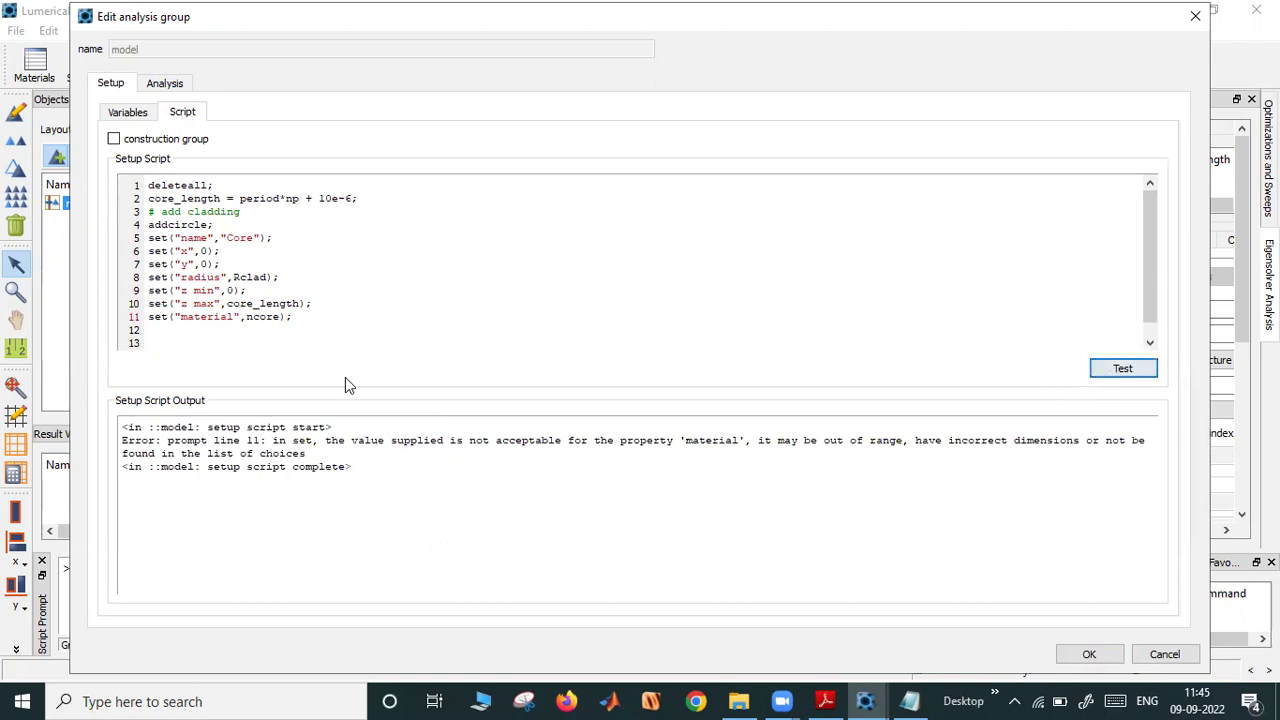
Replace the material property with index in the ncore line and test the setup script
left_click(283, 318)
type(")")
left_click_drag(233, 318, 181, 318)
type("index")
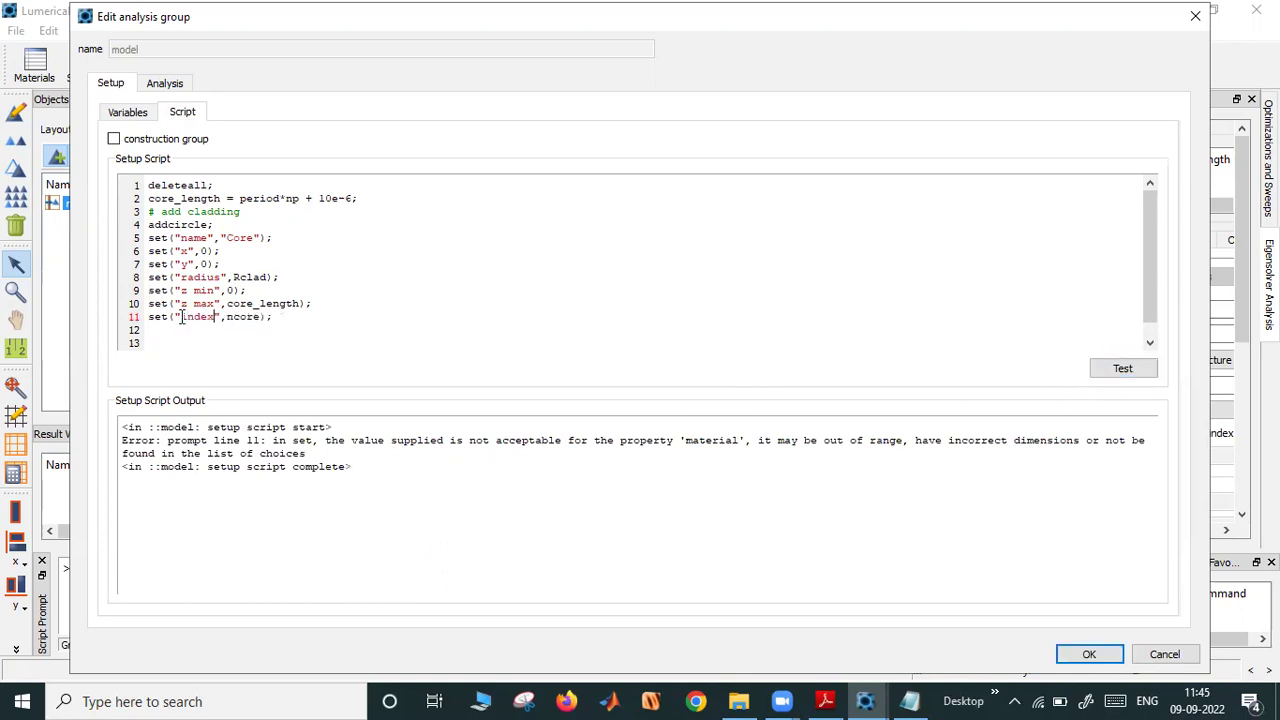
left_click(1123, 370)
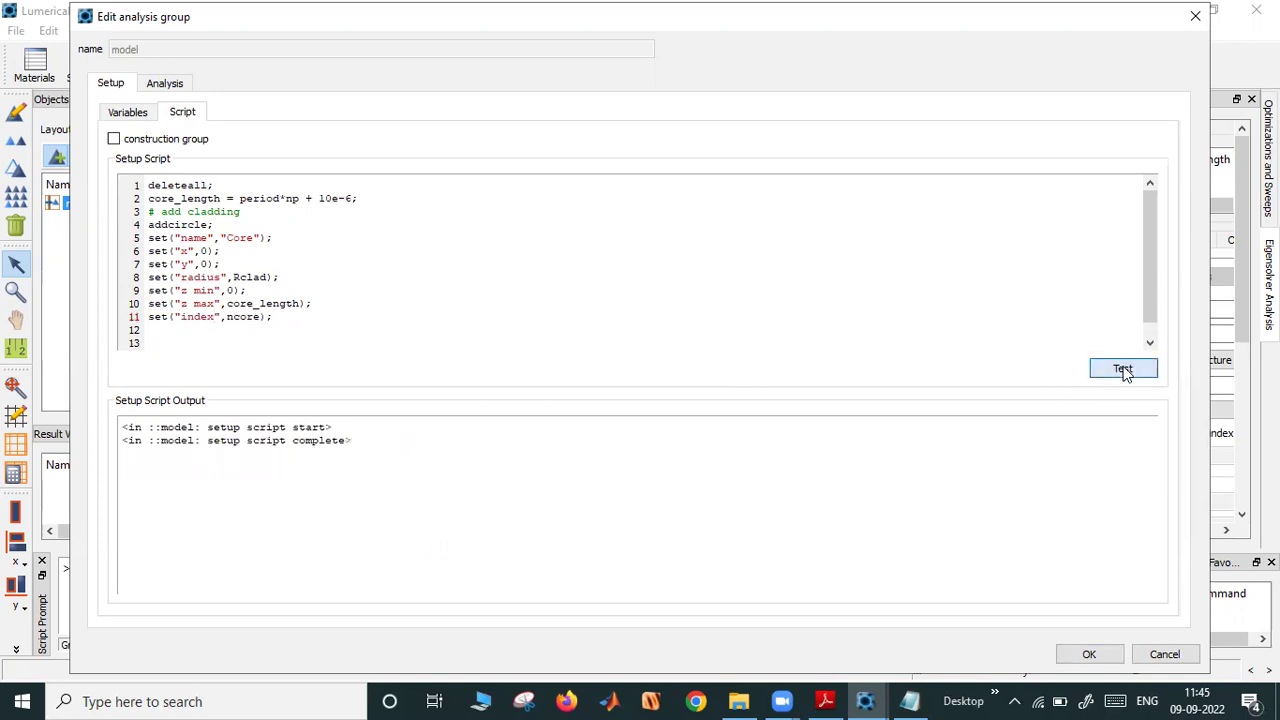
left_click_drag(362, 440, 344, 459)
left_click(346, 459)
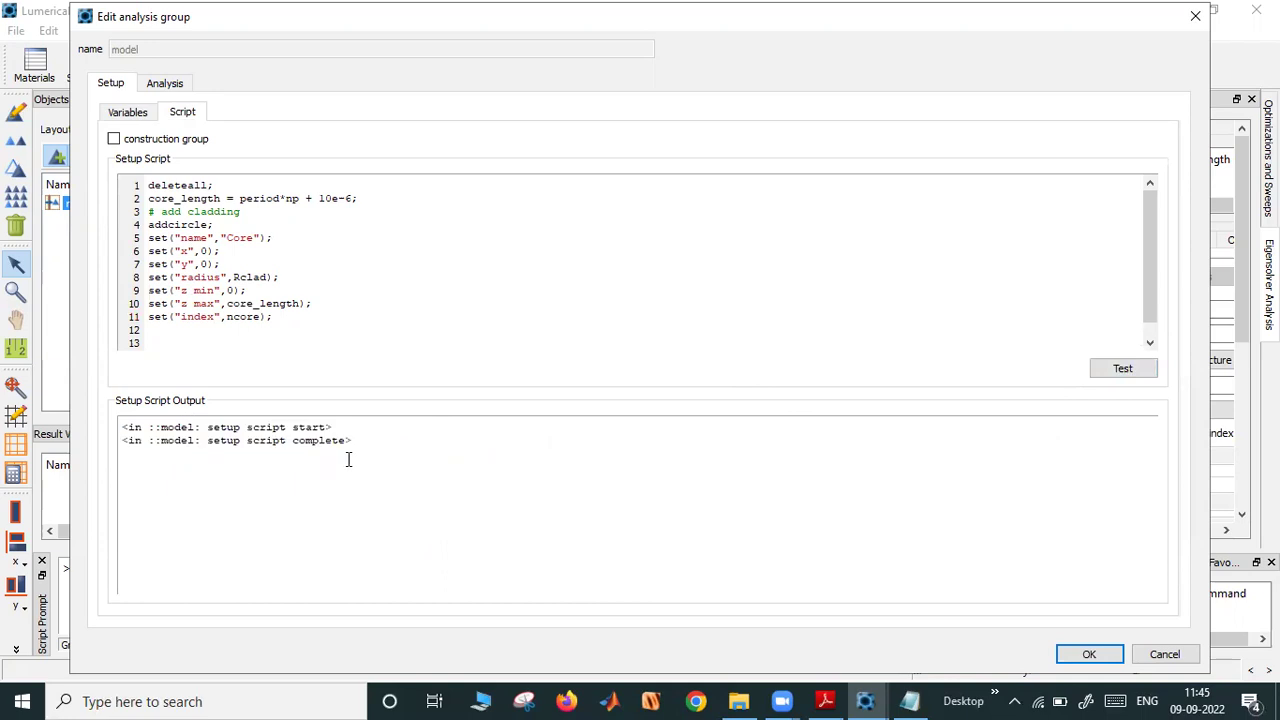
Apply the setup script to the model and fit the Core cylinder in all views, enlarging it in perspective
left_click(1085, 655)
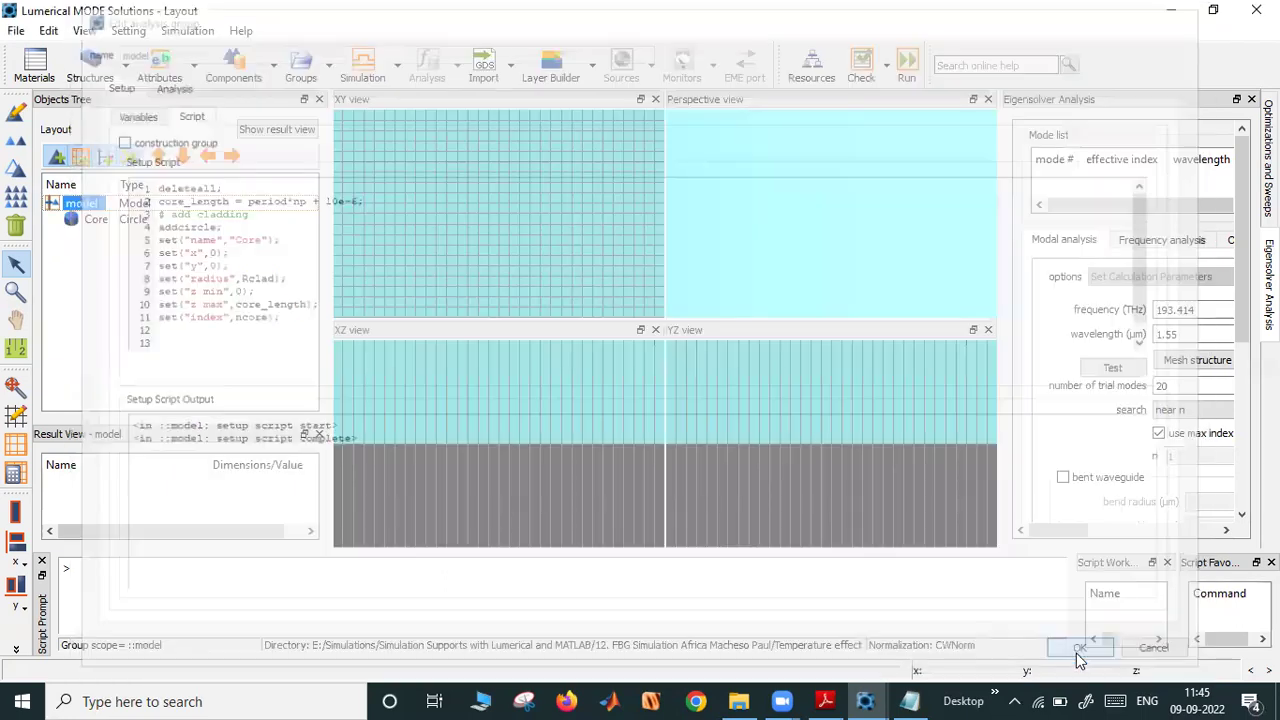
left_click(15, 388)
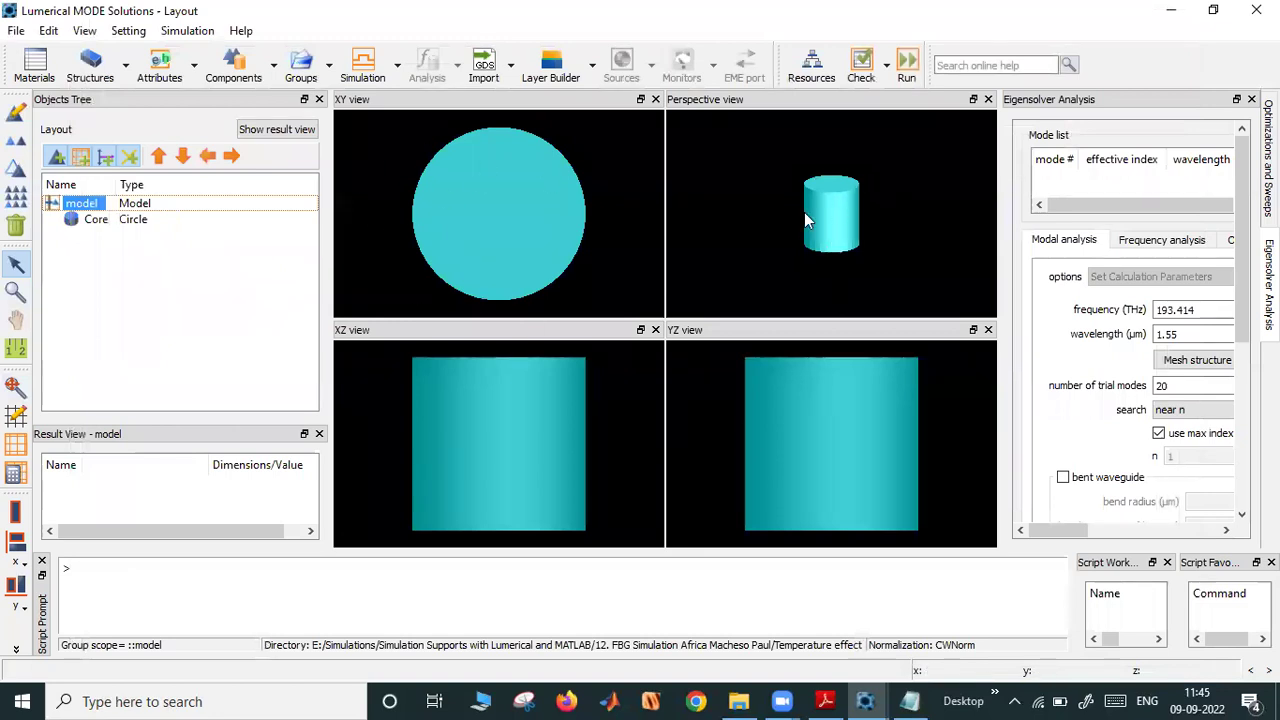
scroll(840, 216, "up", 2)
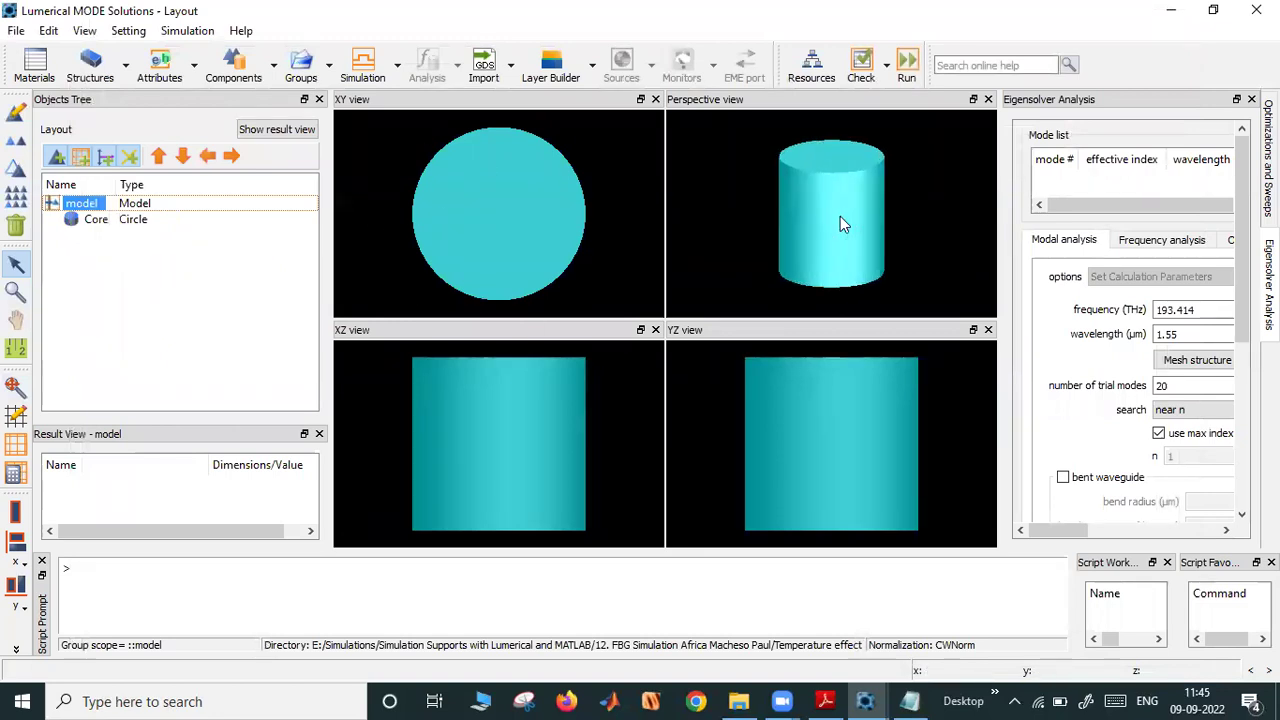
scroll(840, 216, "up", 2)
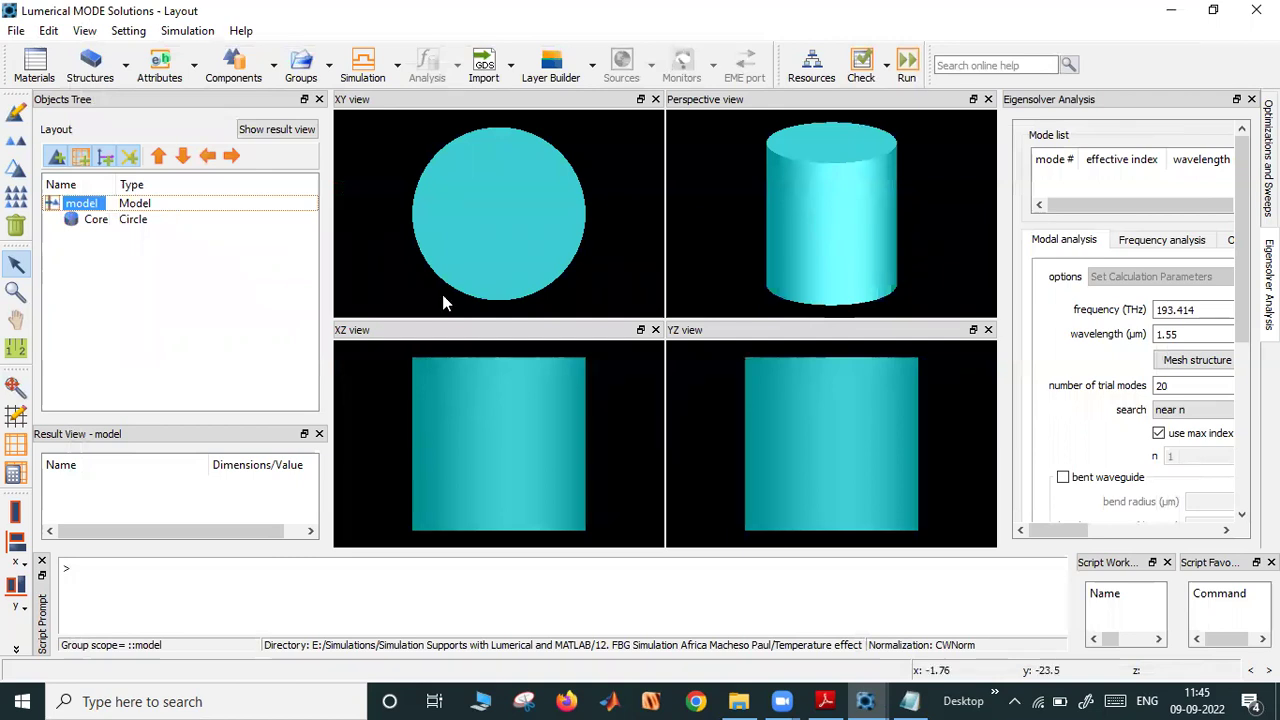
left_click(100, 226)
left_click(108, 277)
left_click(62, 222)
left_click(68, 222)
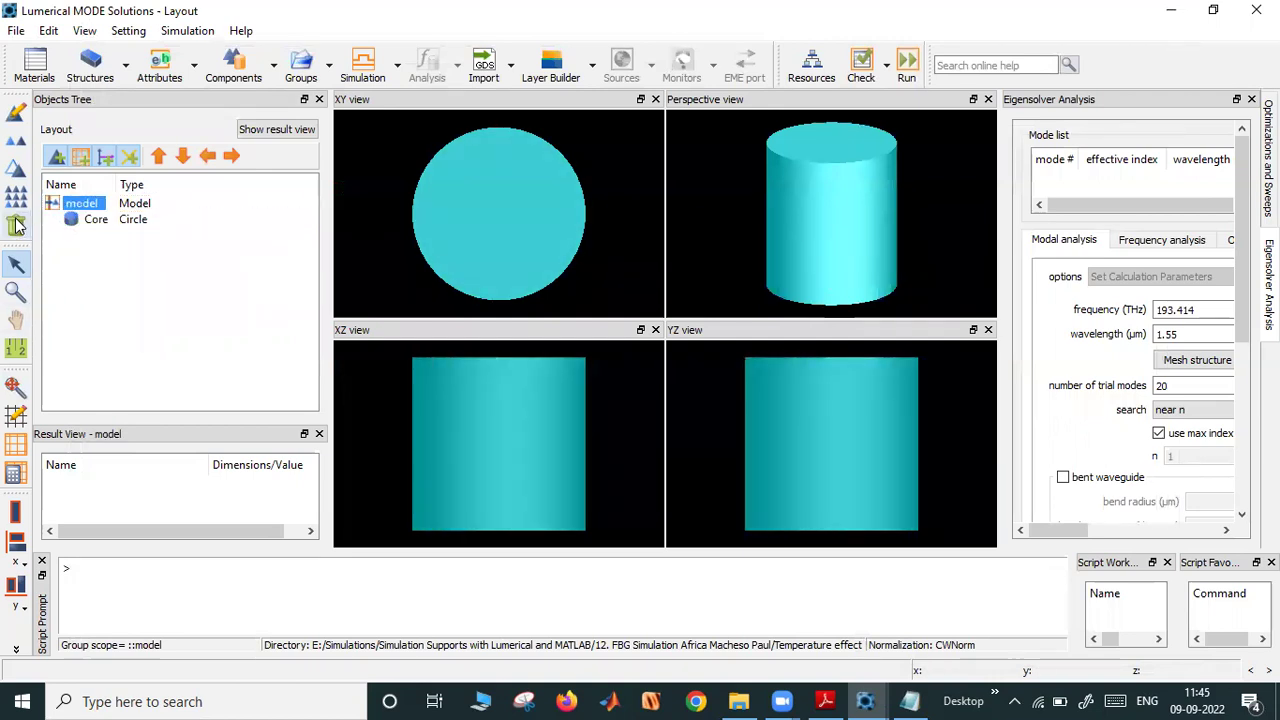
Reopen the model's setup script and duplicate the whole circle block, including its cladding comment, below the original
left_click(87, 207)
right_click(87, 207)
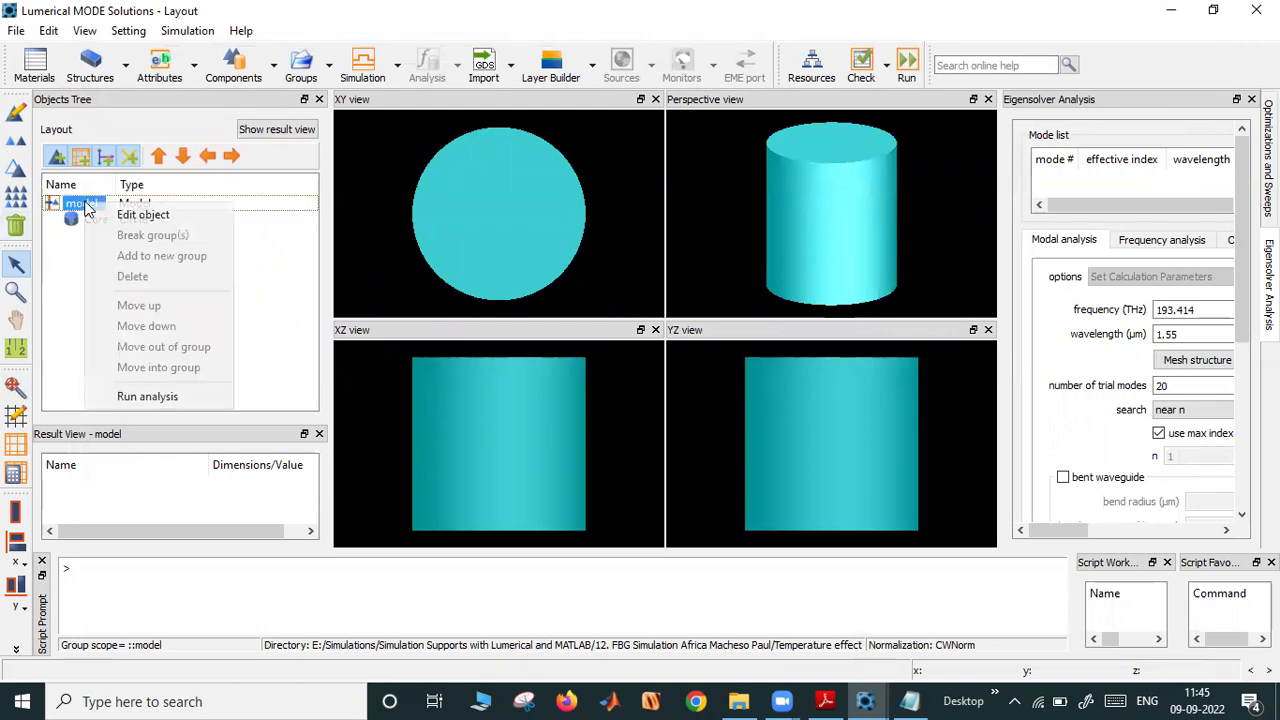
left_click(140, 212)
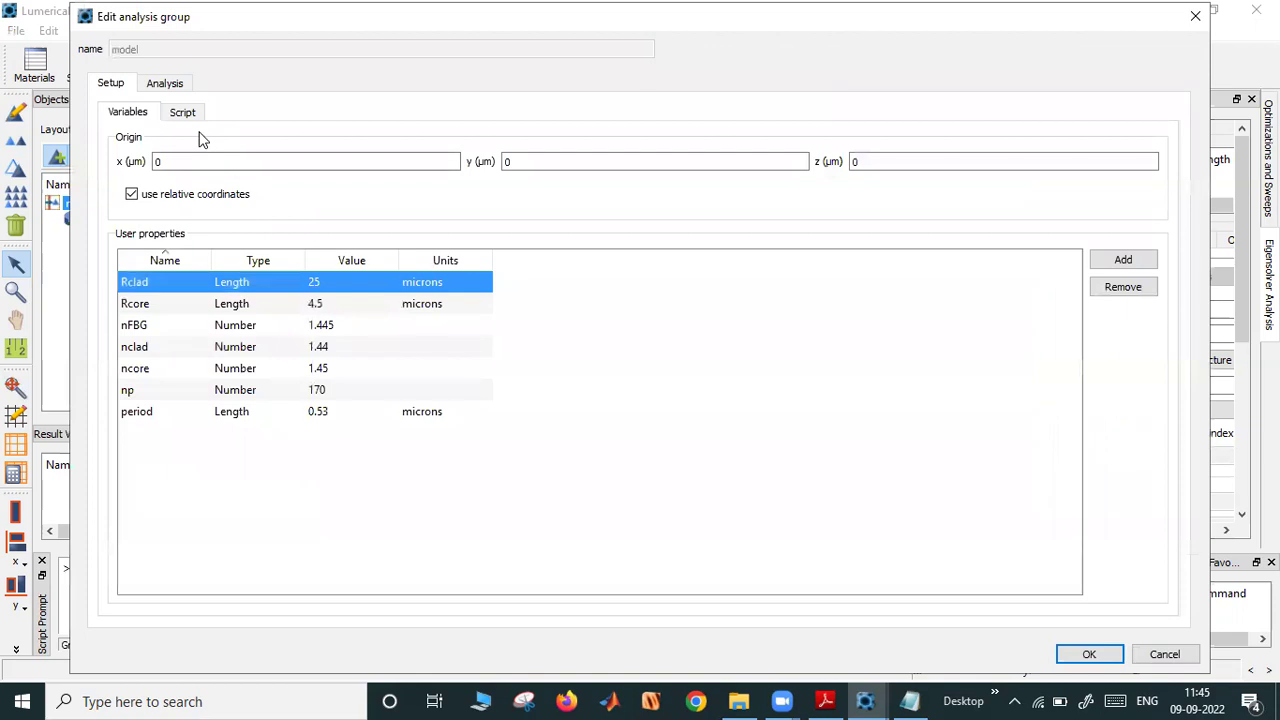
left_click(185, 114)
left_click_drag(148, 208, 316, 317)
key("ctrl+c")
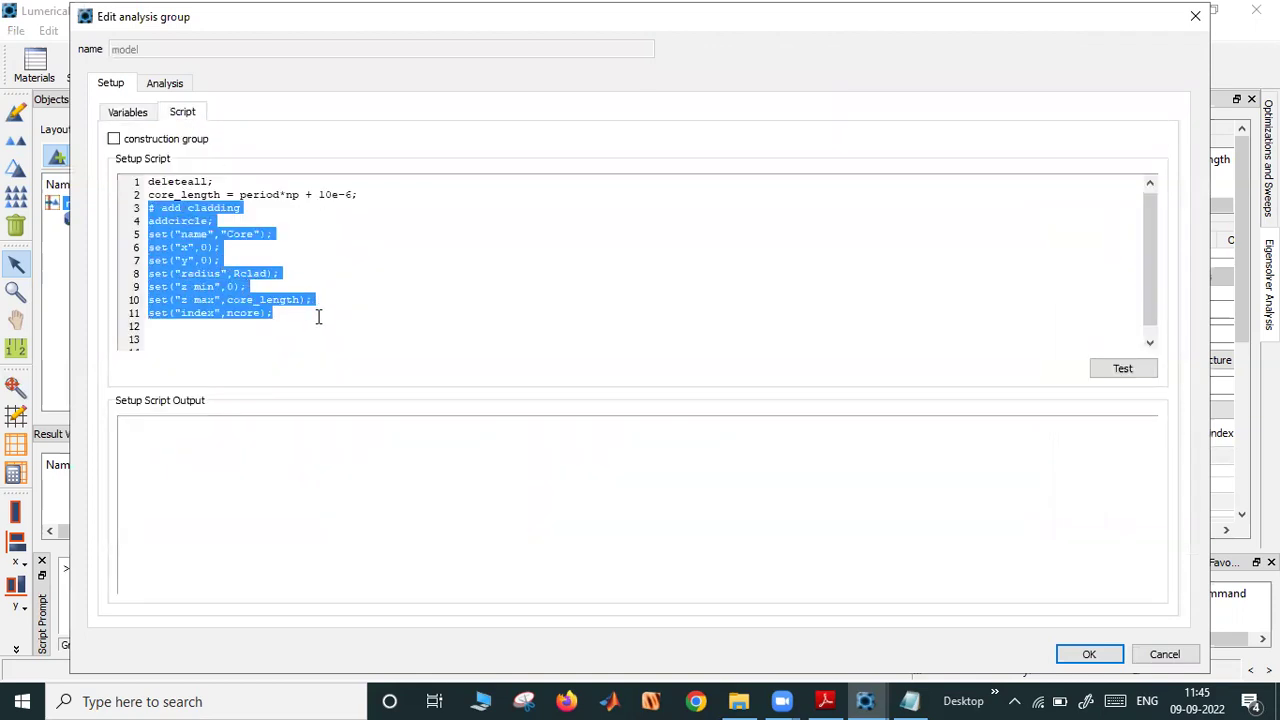
left_click(249, 336)
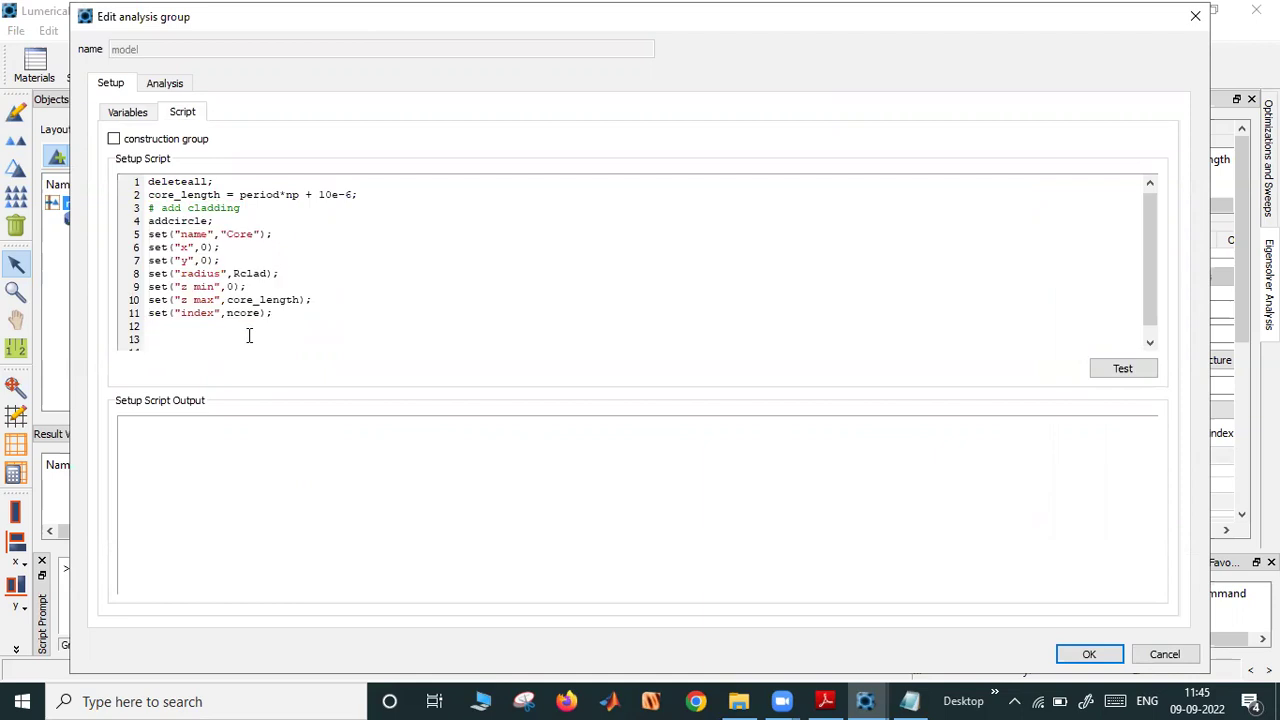
key("ctrl+v")
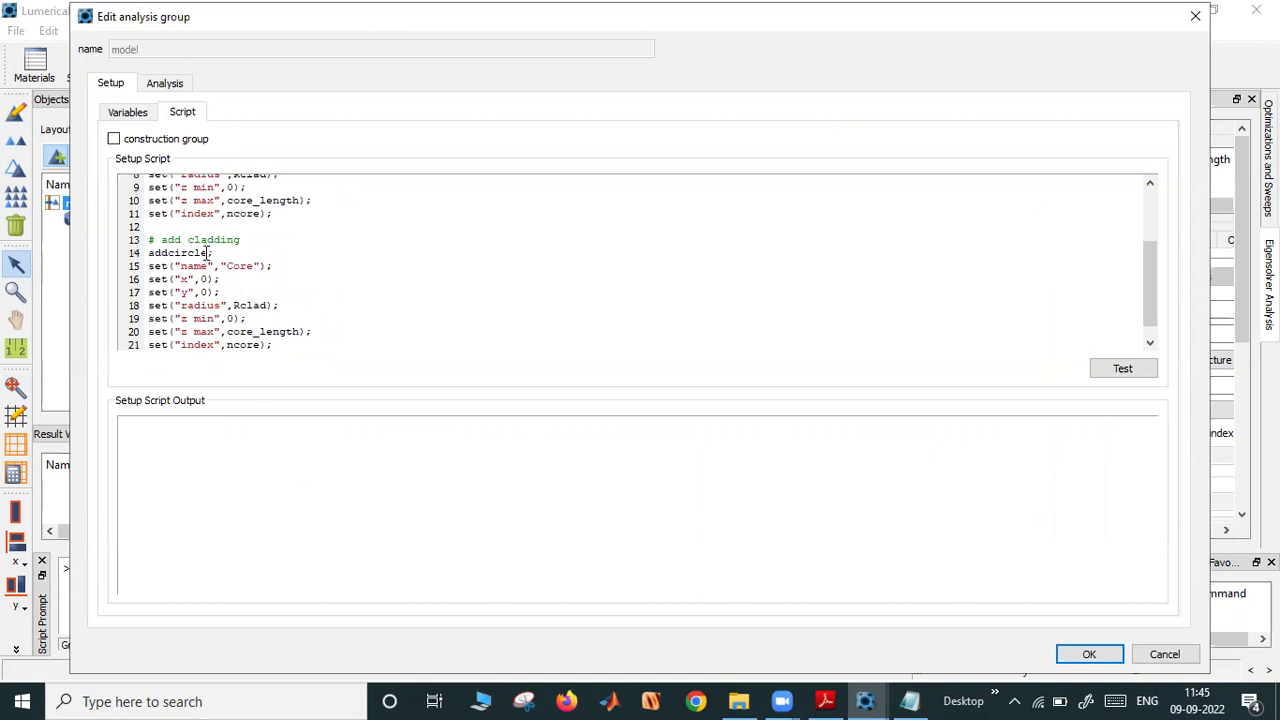
Change the duplicated block's command to addring and its radius property to inner radius
key("BackSpace")
key("BackSpace")
key("BackSpace")
type("ring")
type("inner")
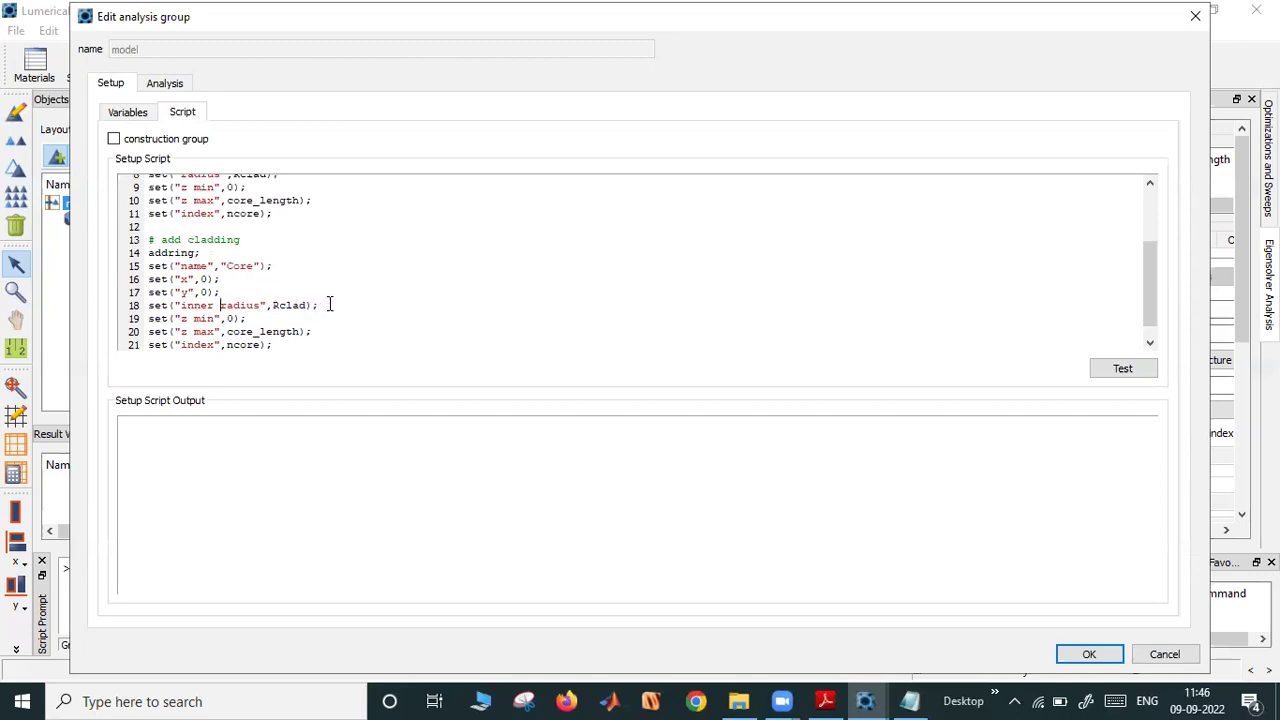
Duplicate the ring's inner radius line and change the copy to outer radius with the value Rcore
left_click_drag(322, 307, 128, 318)
key("ctrl+c")
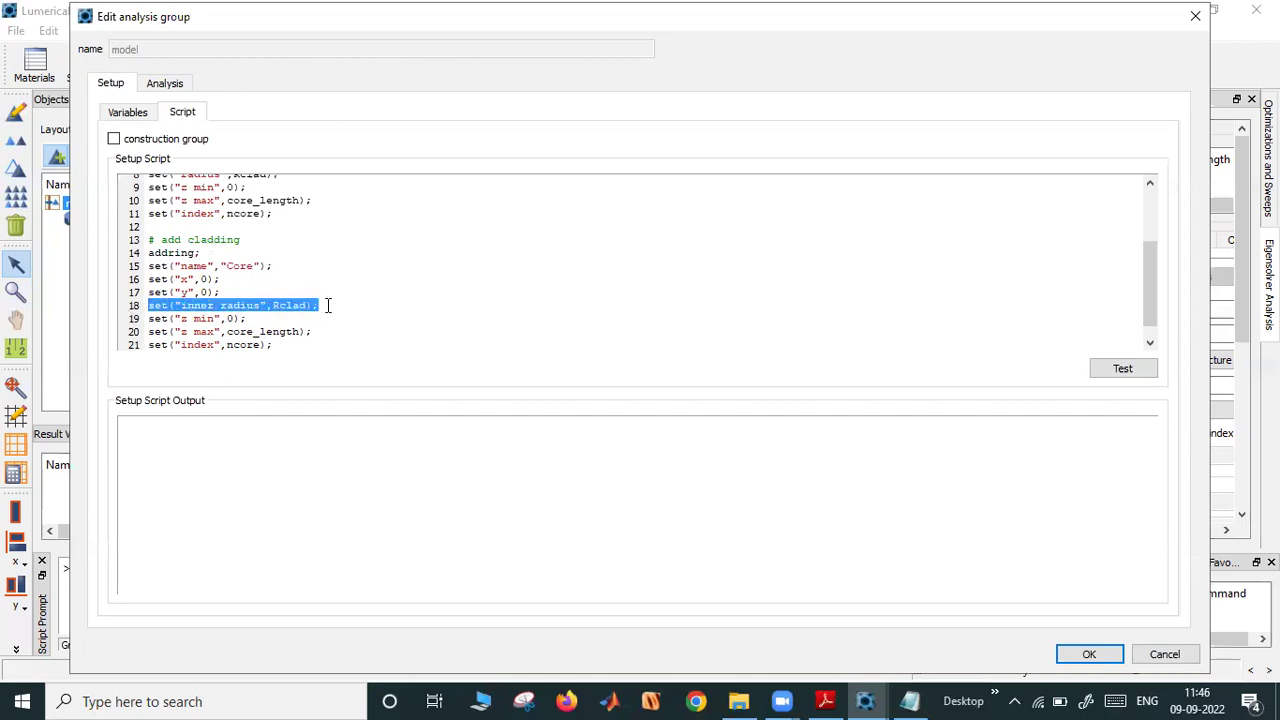
left_click(325, 306)
key("Return")
key("ctrl+v")
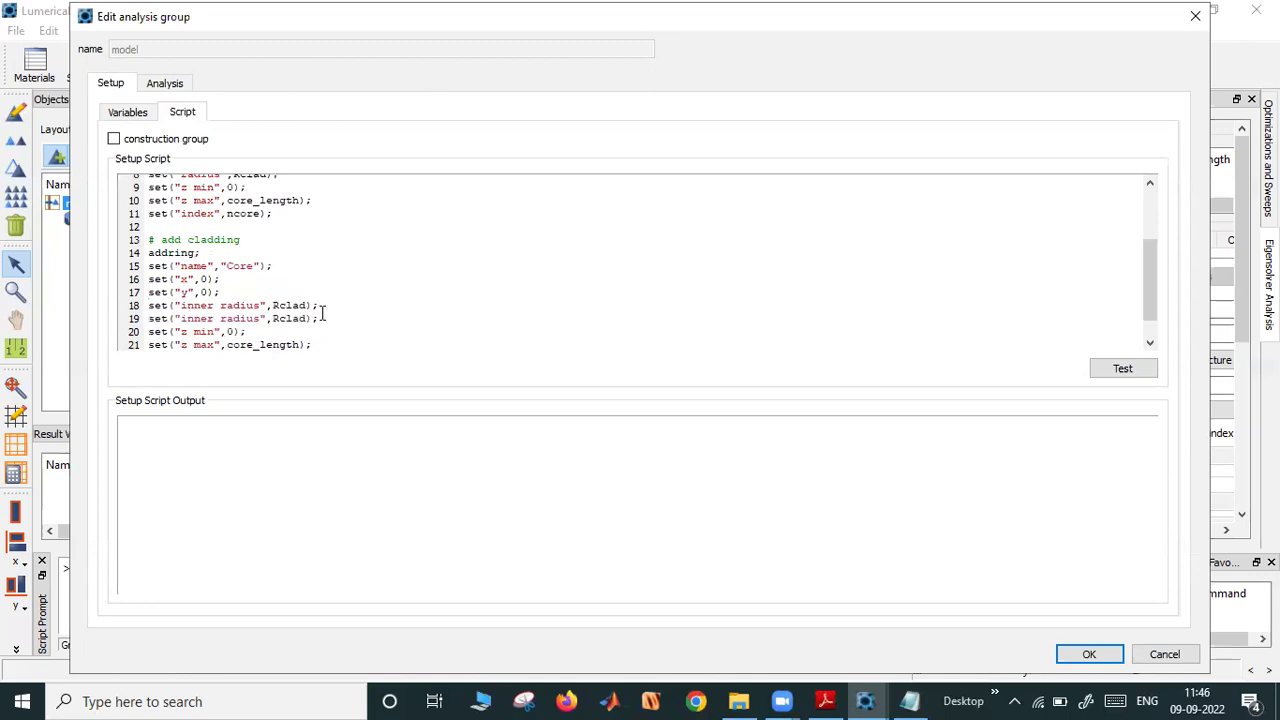
left_click_drag(213, 318, 182, 318)
type("outer")
key("BackSpace")
key("BackSpace")
key("BackSpace")
key("BackSpace")
type("core")
Change the ring's name in the script to Clad
left_click(251, 263)
key("BackSpace")
key("BackSpace")
key("BackSpace")
type("lad")
scroll(292, 320, "down", 1)
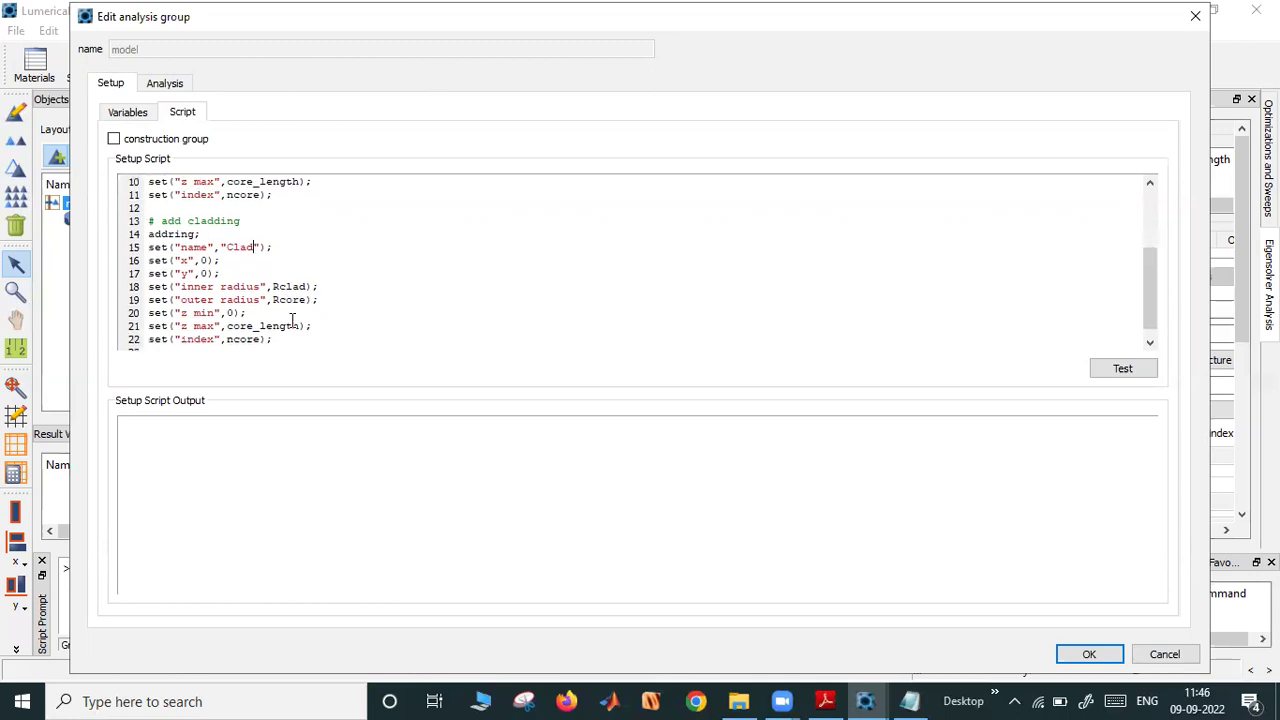
Set the cladding ring's index to nclad in the script, test the script and apply it to the model
scroll(252, 330, "down", 1)
left_click(258, 331)
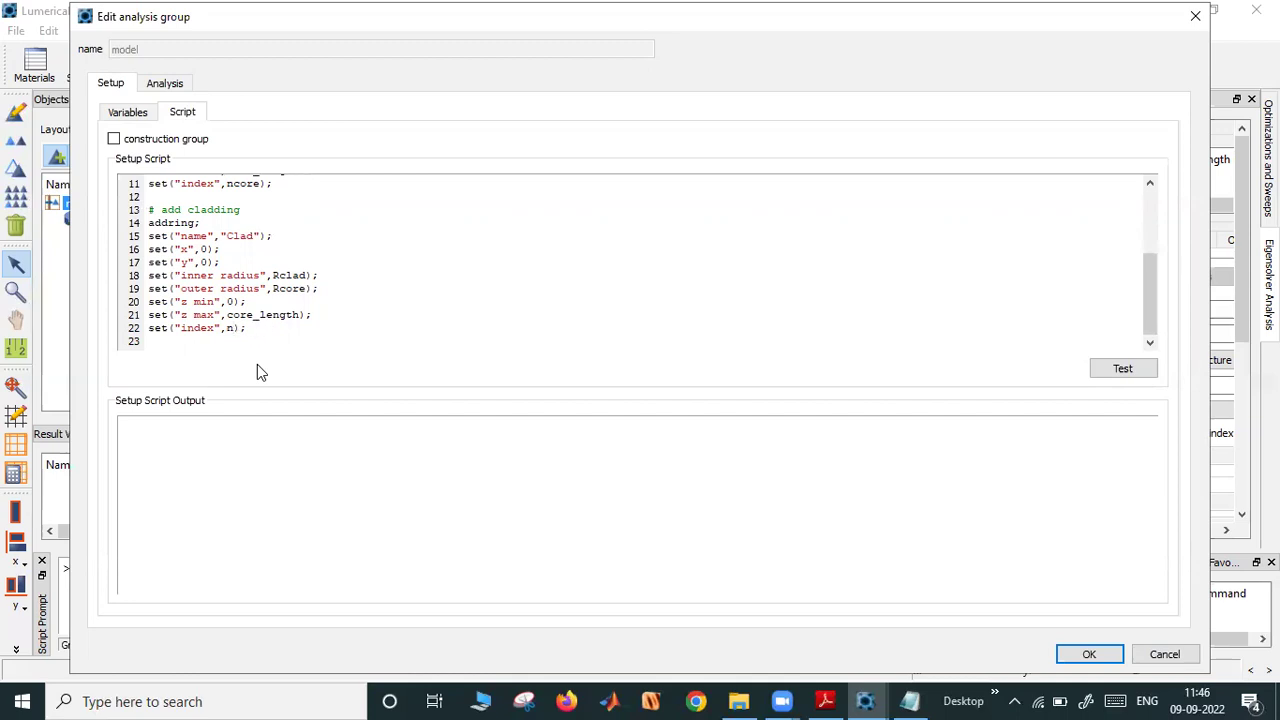
type("lad")
left_click(1107, 372)
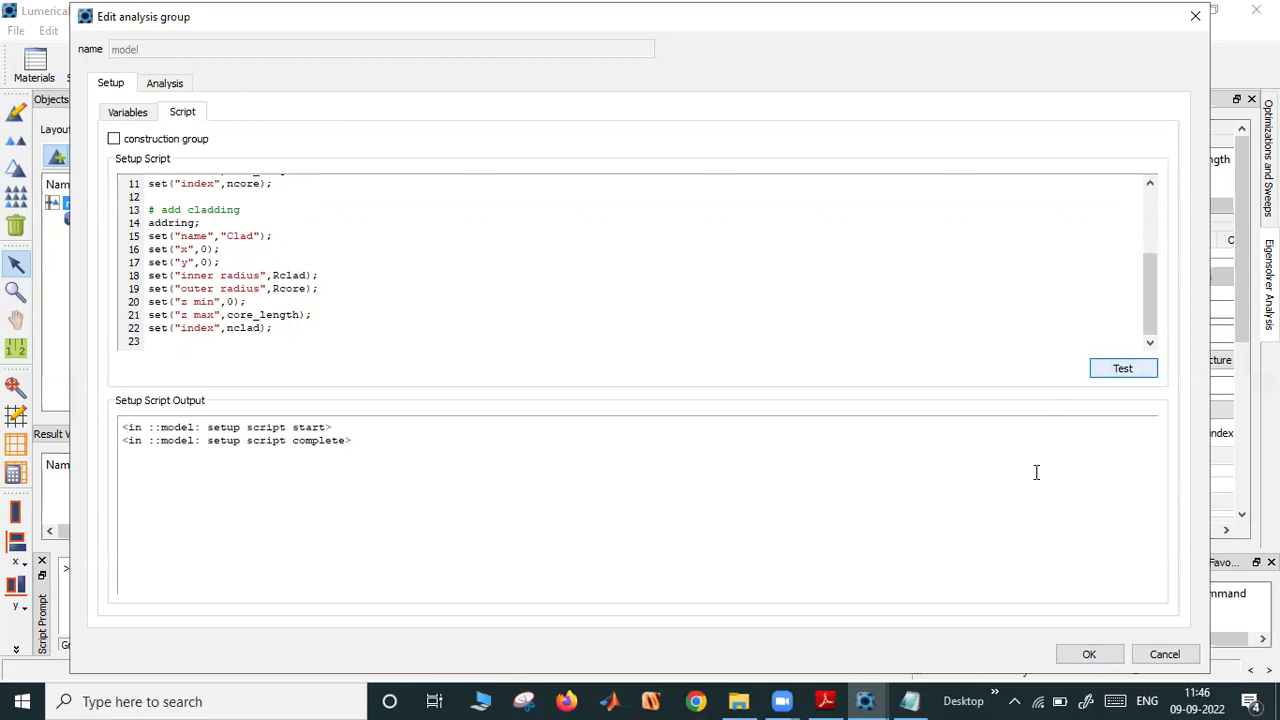
left_click(1084, 657)
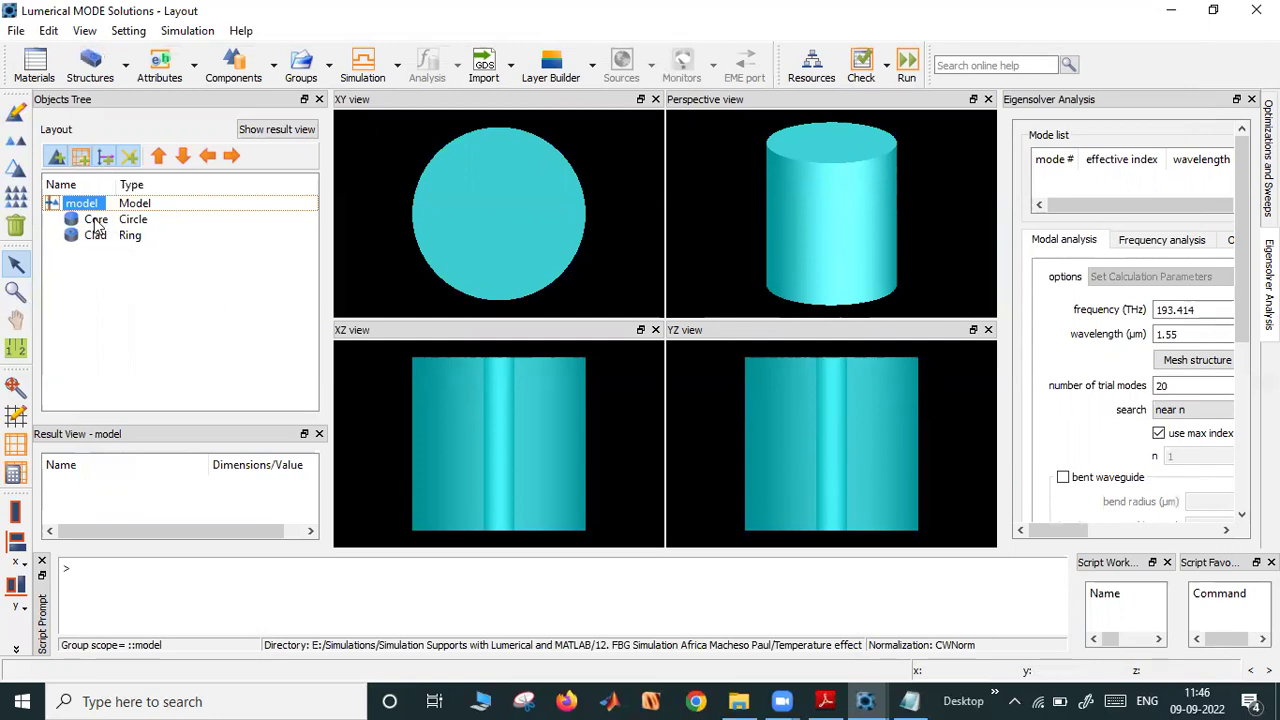
left_click(127, 295)
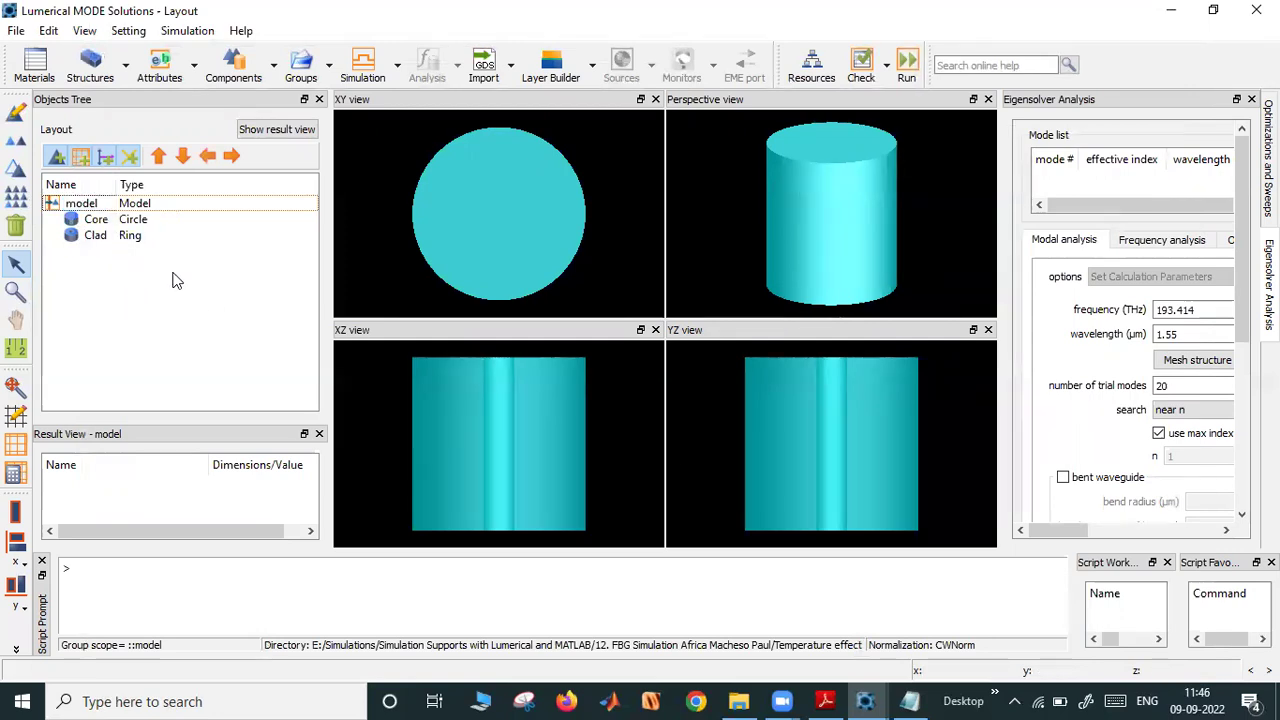
Reopen the model's setup script and duplicate the whole cladding block below the original, separated by a blank line
left_click(78, 205)
left_click(15, 115)
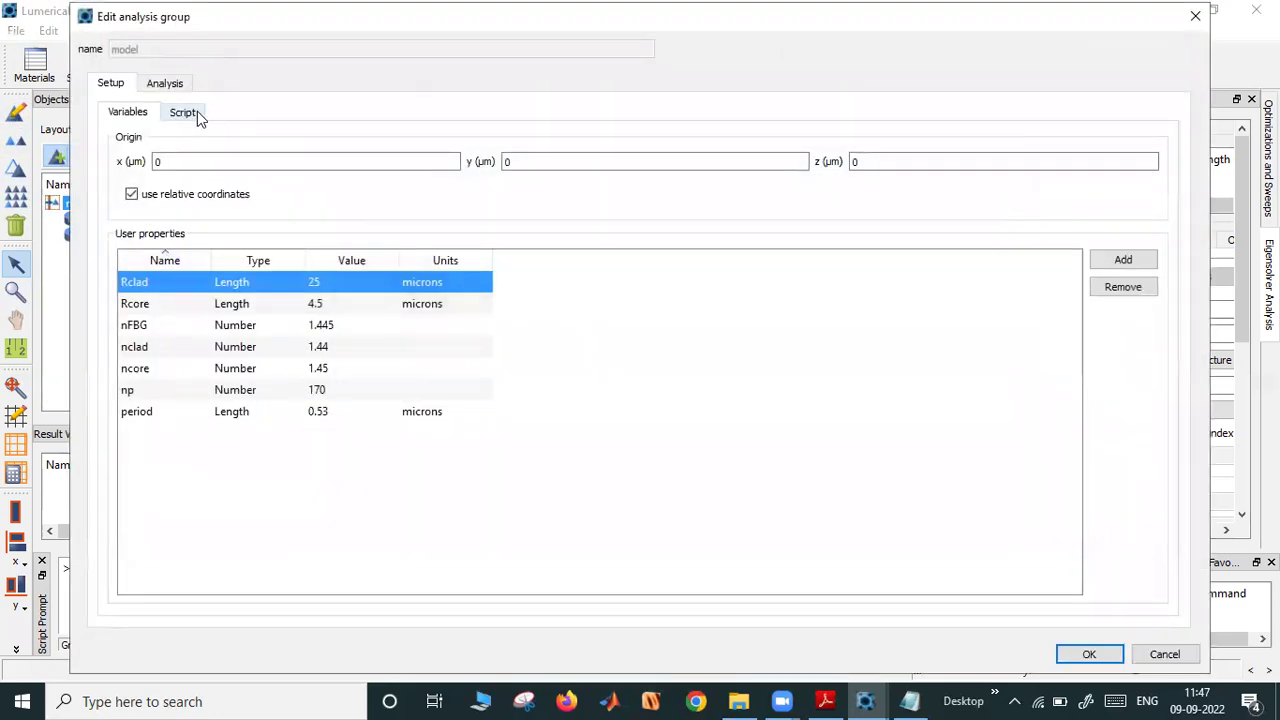
left_click(183, 112)
scroll(229, 327, "down", 3)
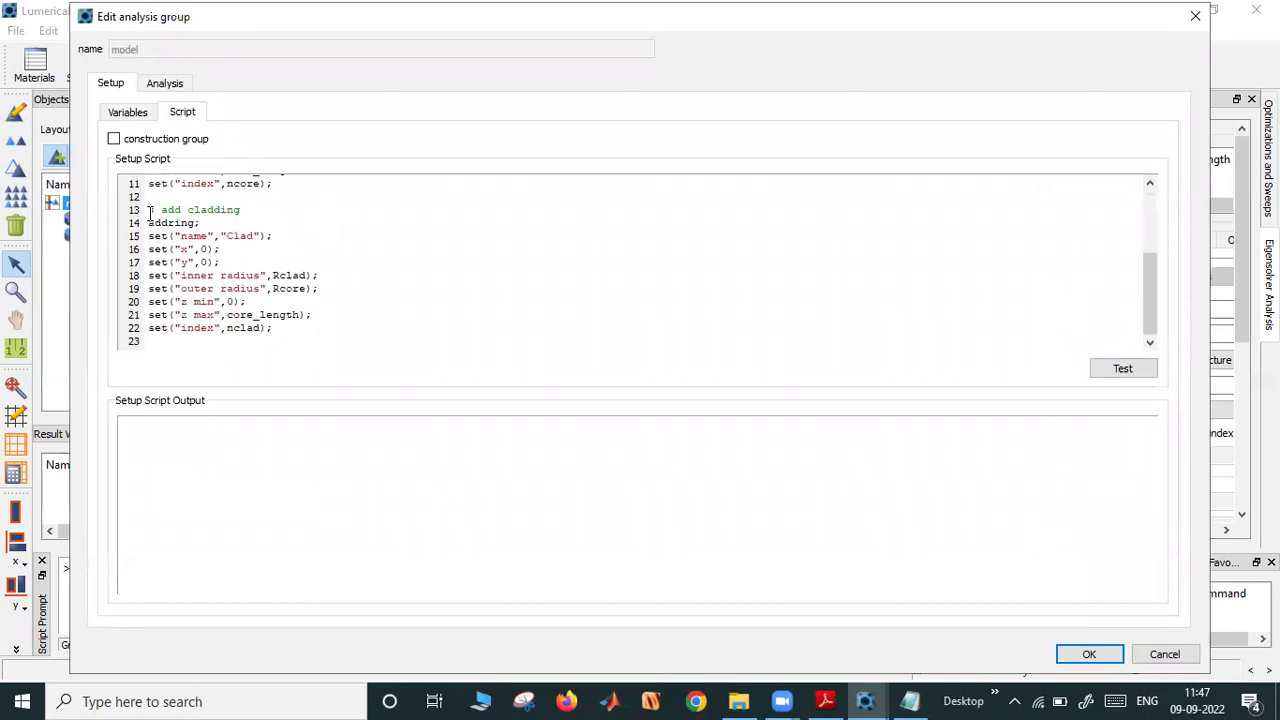
left_click_drag(148, 210, 307, 331)
key("ctrl+c")
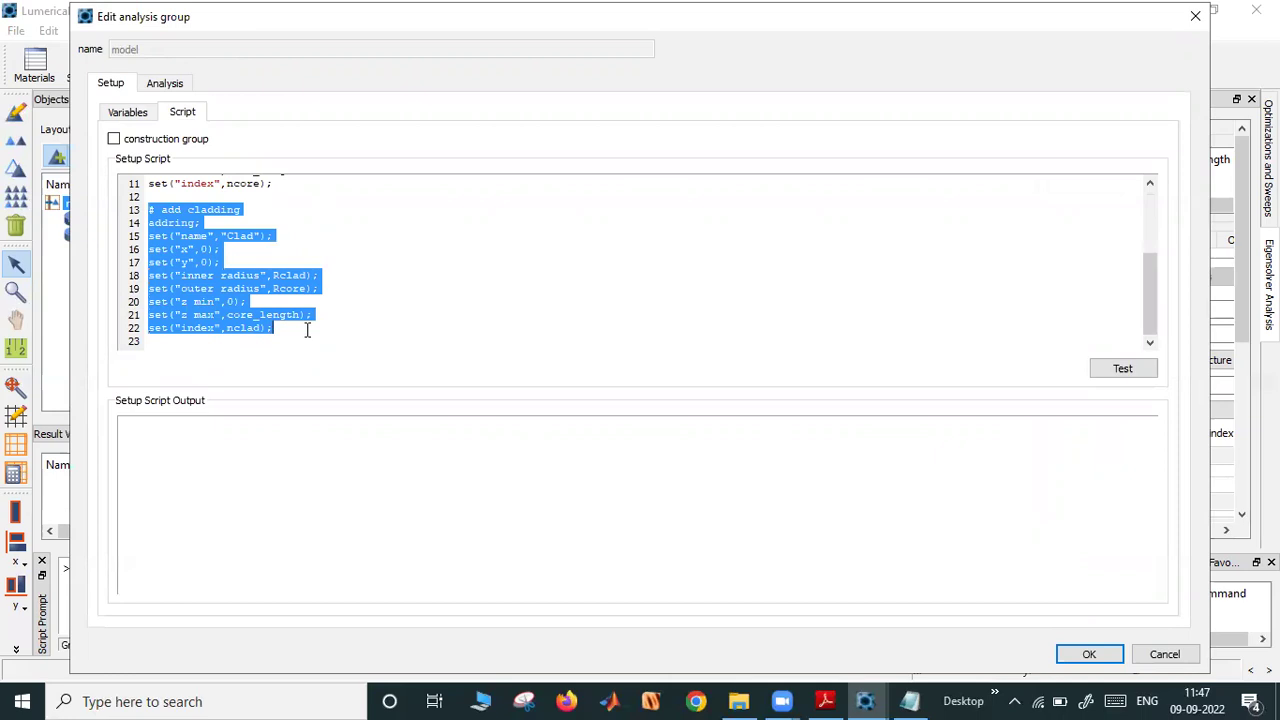
left_click(249, 350)
key("Return")
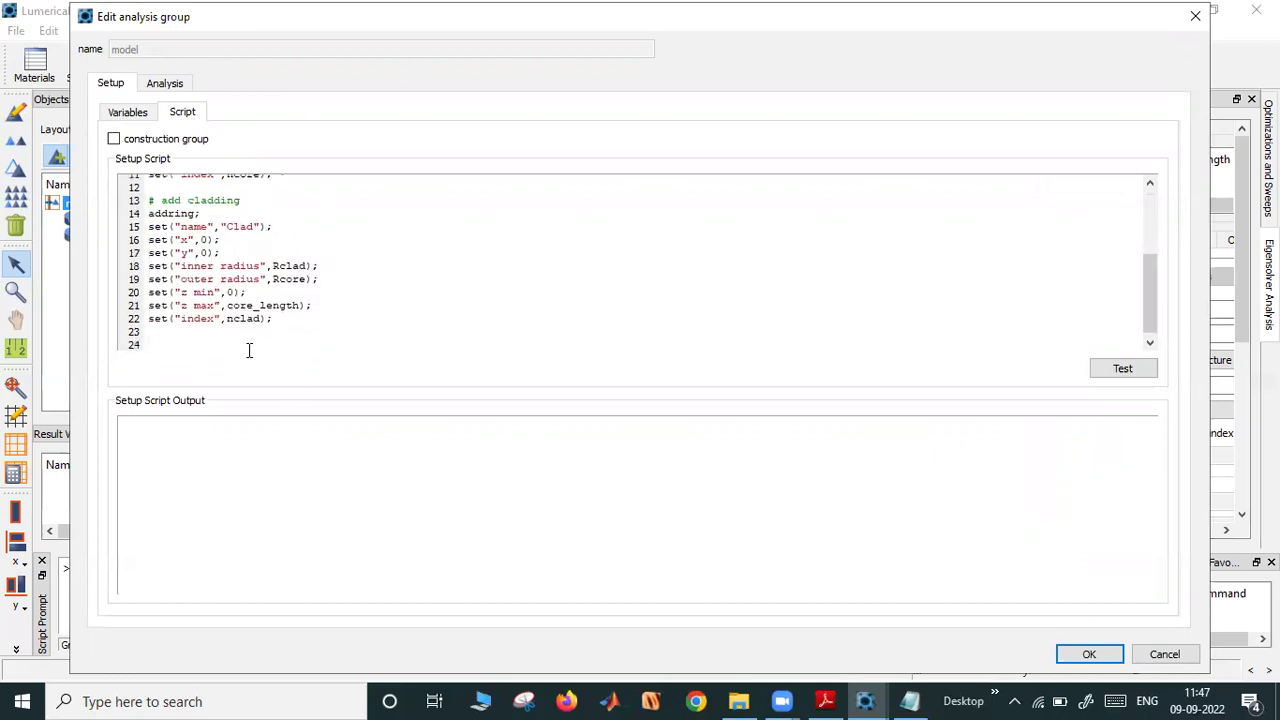
key("ctrl+v")
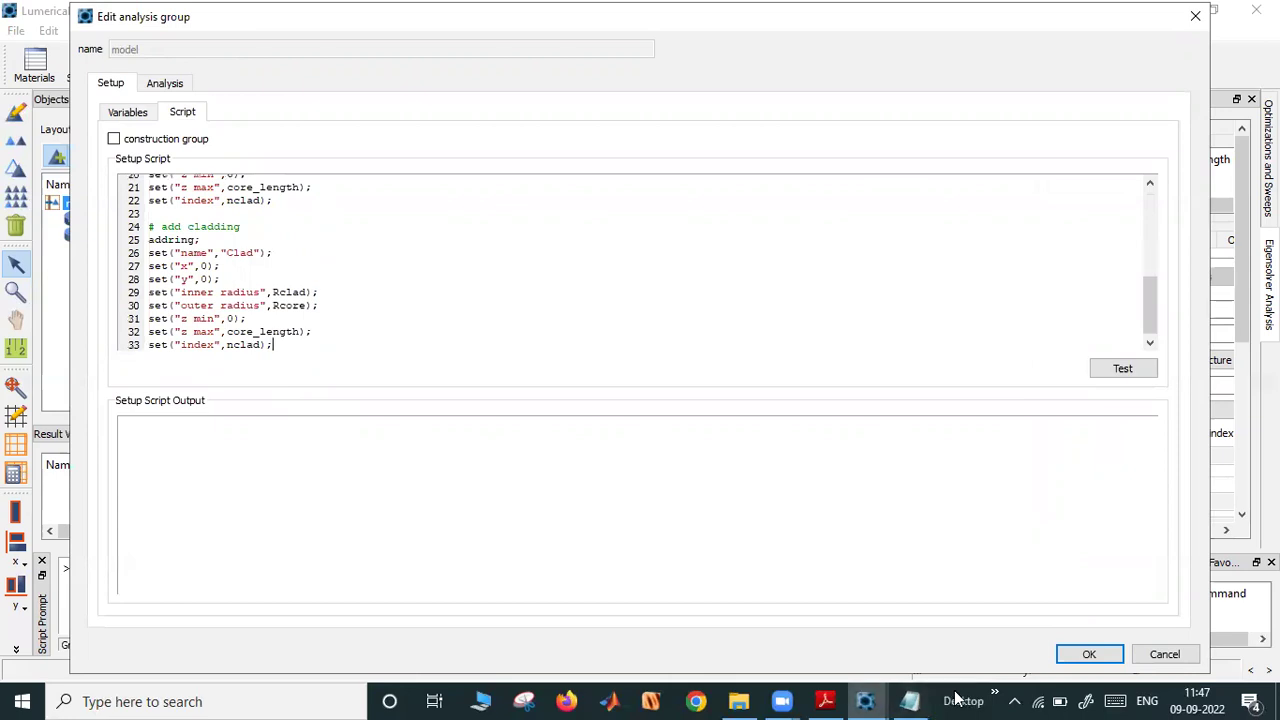
Copy the commented bragg for loop from the Notepad document and paste it over the duplicated block's set lines in the setup script
left_click(909, 701)
left_click(717, 450)
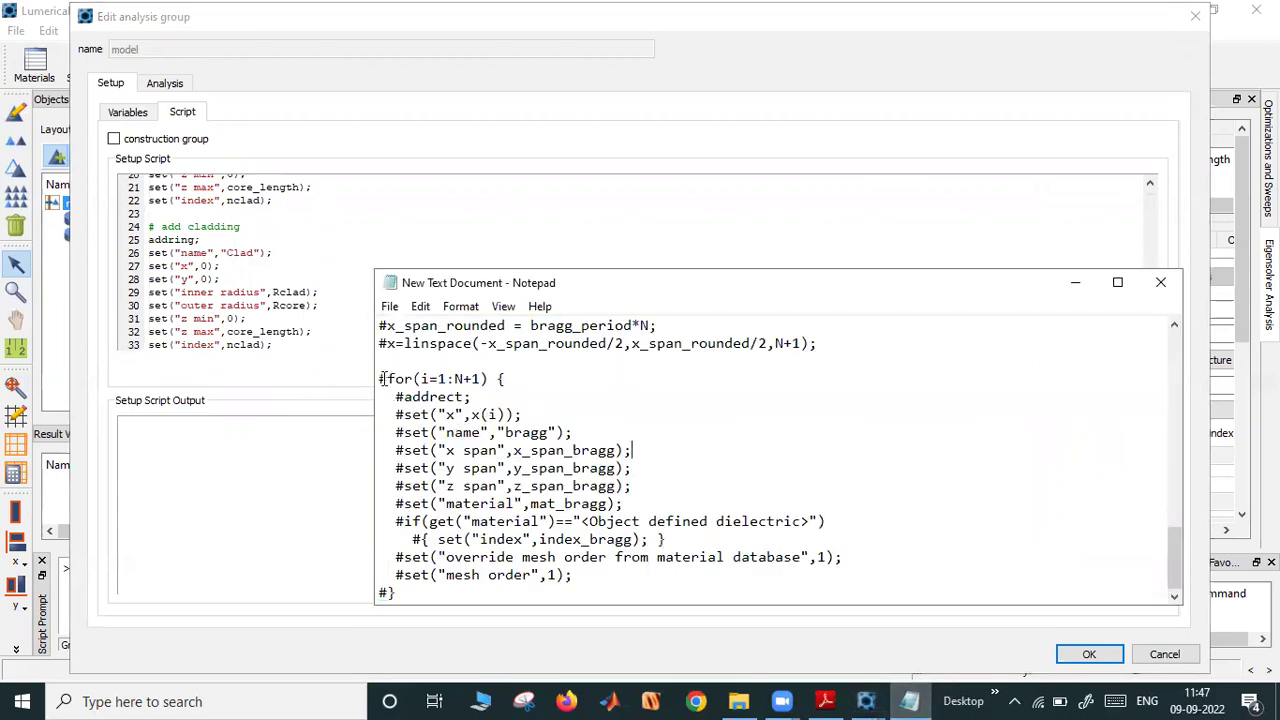
left_click_drag(379, 378, 430, 414)
left_click_drag(463, 456, 623, 589)
key("ctrl+c")
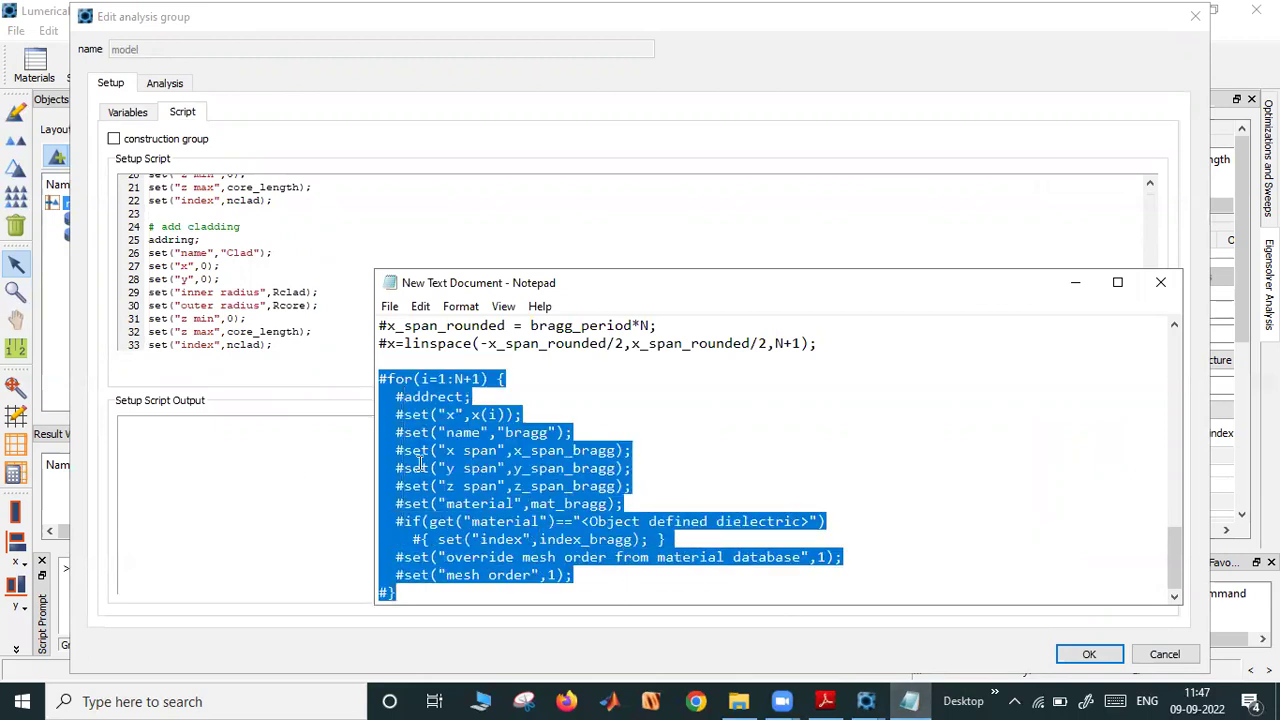
left_click(879, 221)
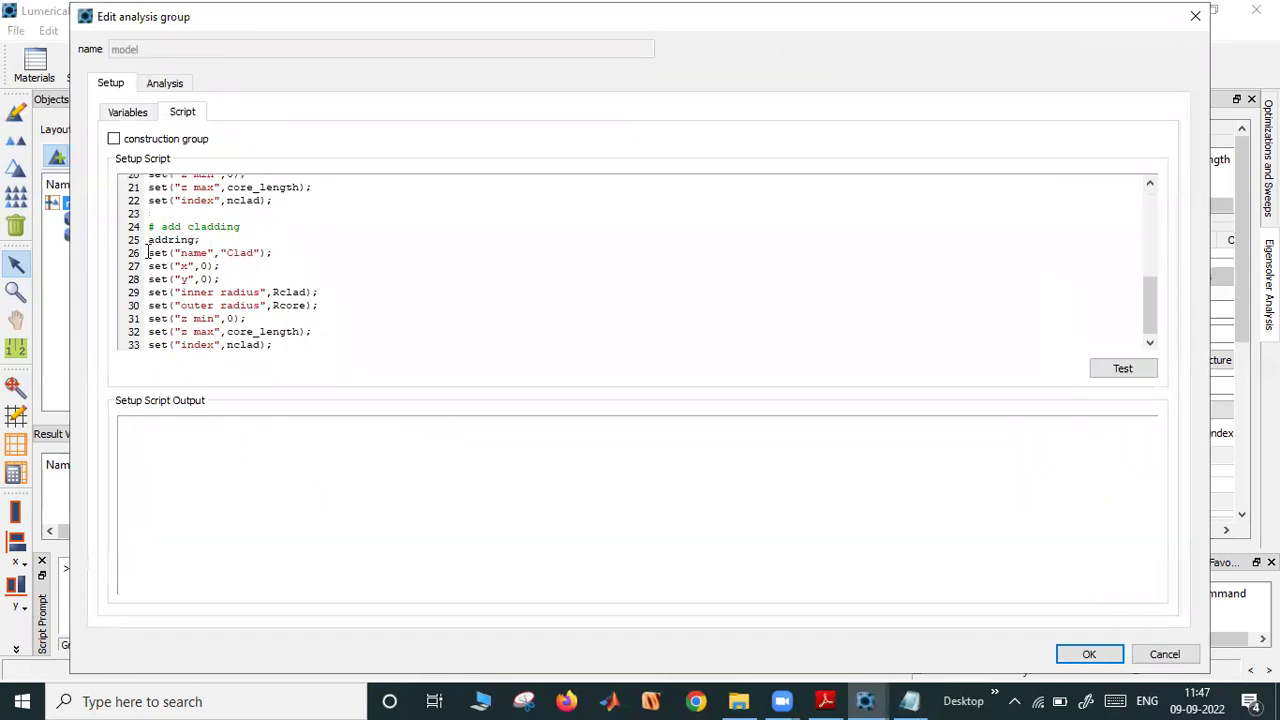
left_click_drag(147, 253, 280, 377)
key("ctrl+v")
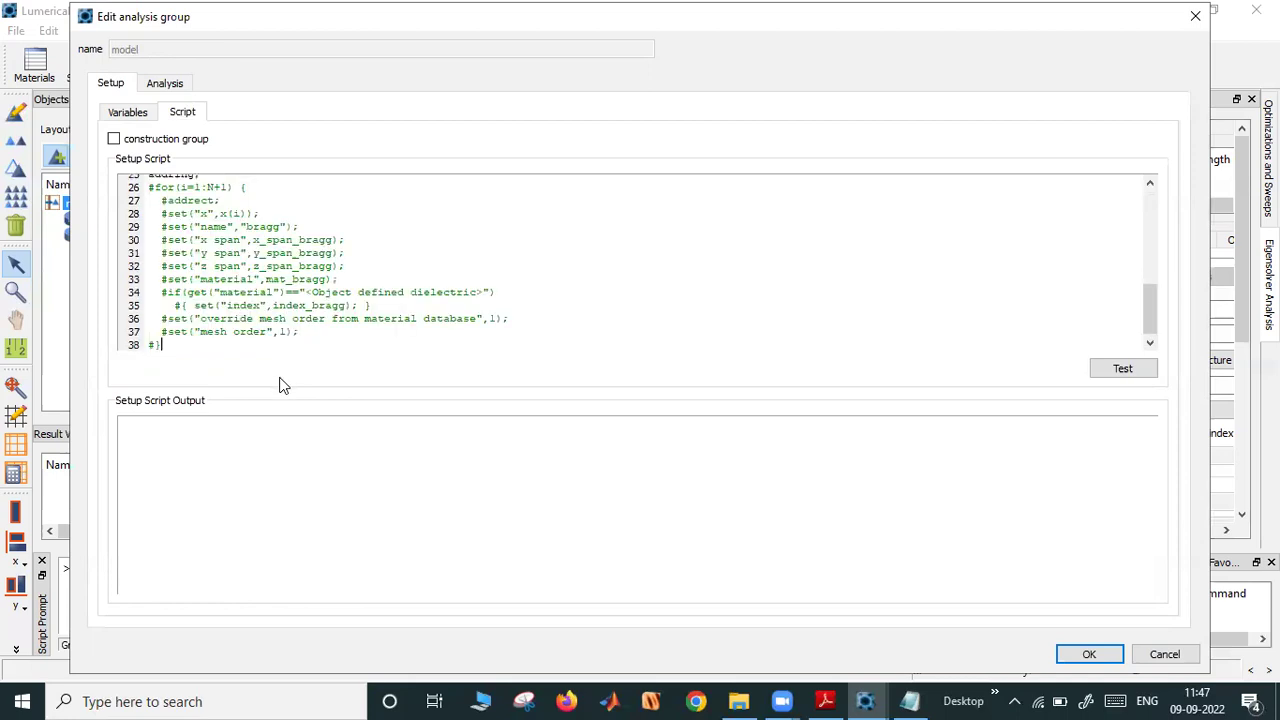
Uncomment all lines of the pasted bragg for loop in the setup script
scroll(170, 300, "up", 1)
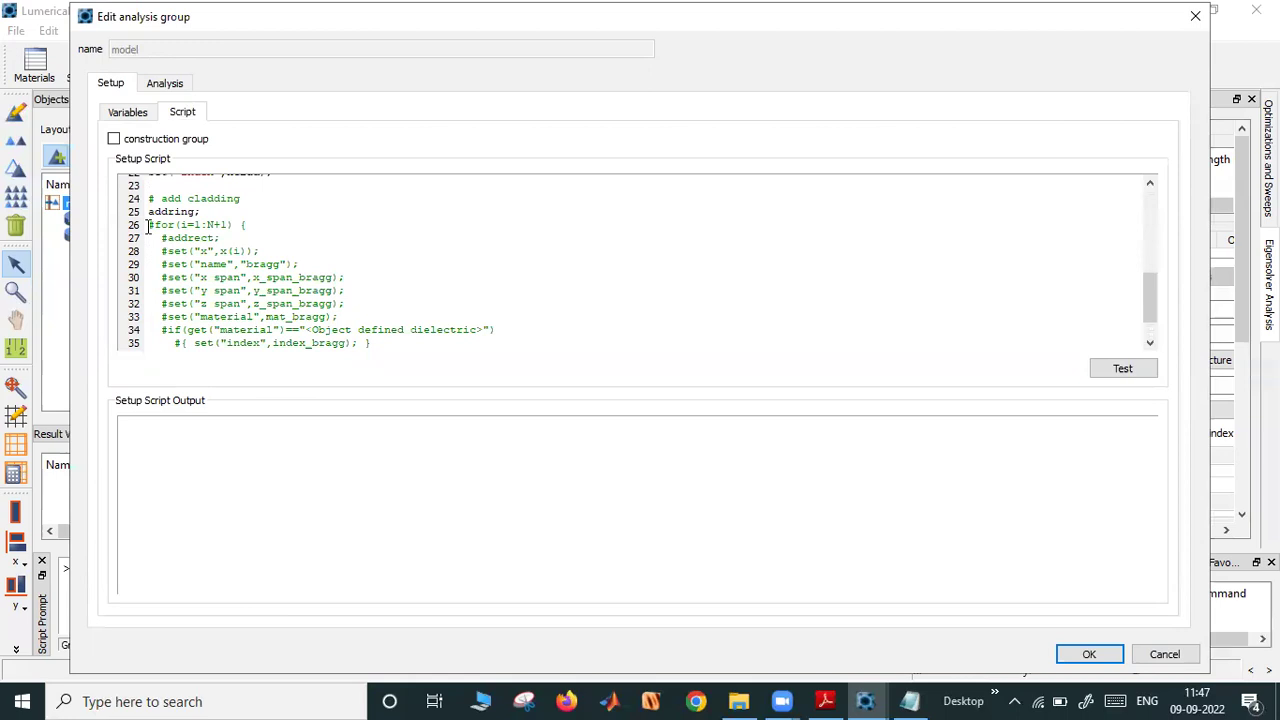
left_click(147, 225)
key("ctrl+shift+End")
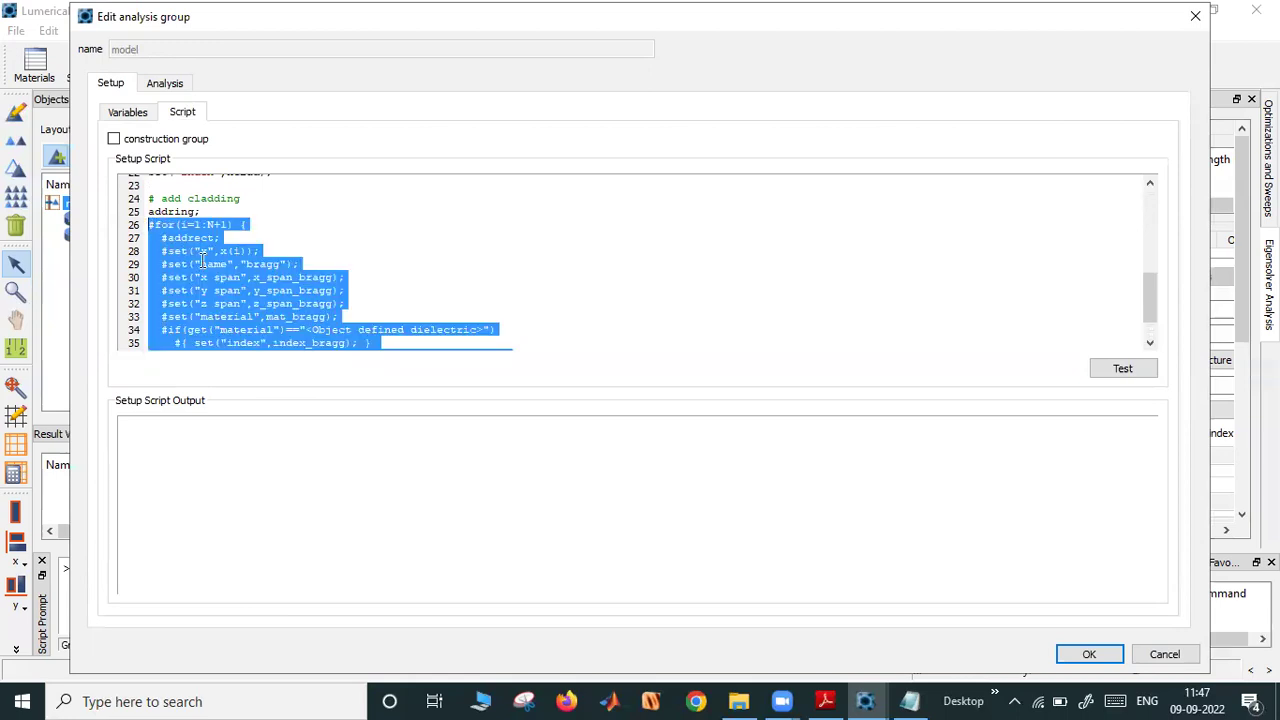
key("ctrl+shift+slash")
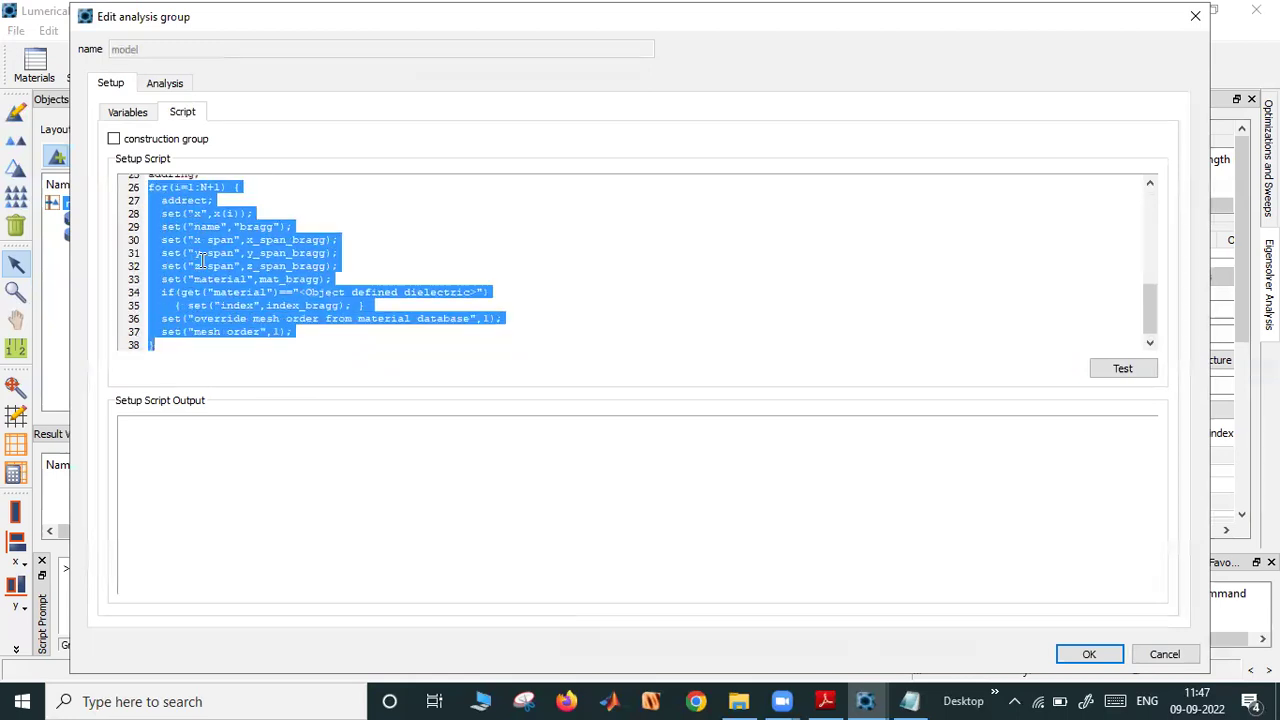
left_click(448, 284)
Change the for loop's upper limit to np and its addrect command to addcircle
scroll(446, 273, "up", 2)
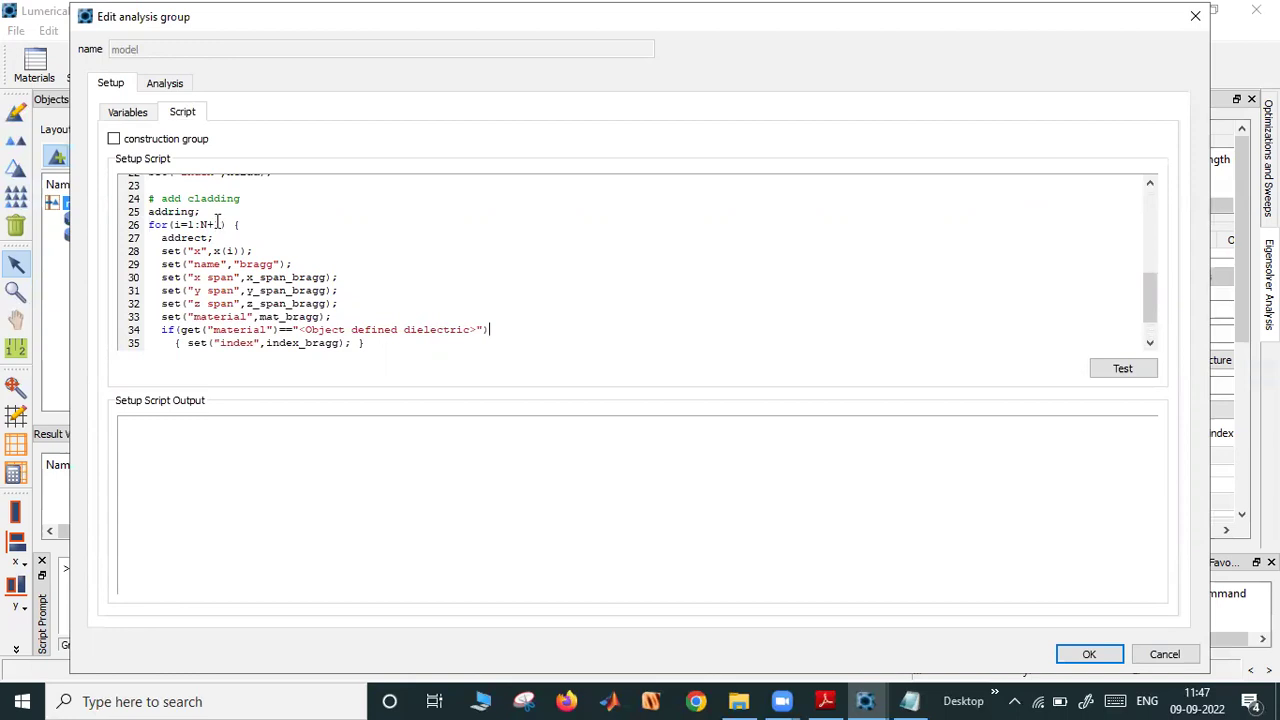
left_click_drag(219, 225, 201, 226)
type("np")
left_click_drag(209, 238, 188, 239)
key("BackSpace")
type("circle")
Set the x value in the loop's first set line to 5e-6 + period*(i-1)
left_click_drag(240, 251, 214, 251)
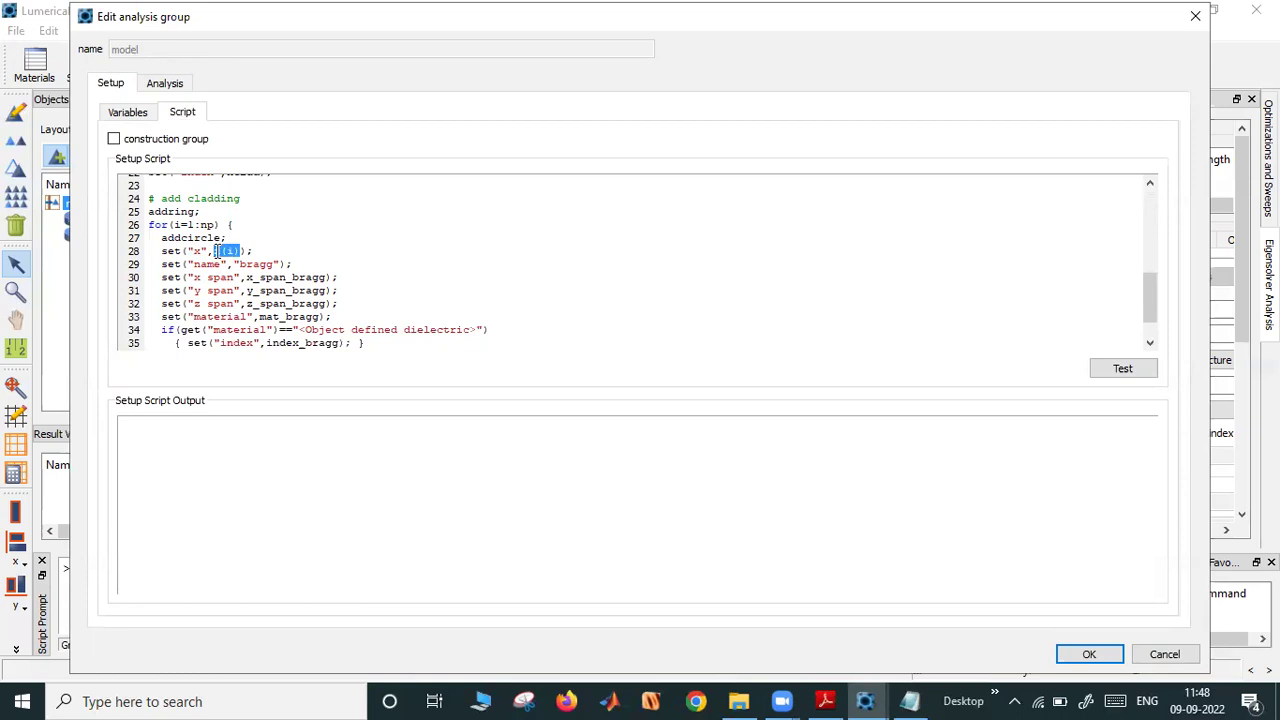
key("BackSpace")
type("period*(i-1")
key("Right")
key("ctrl+Left")
key("ctrl+Left")
type("2*-6")
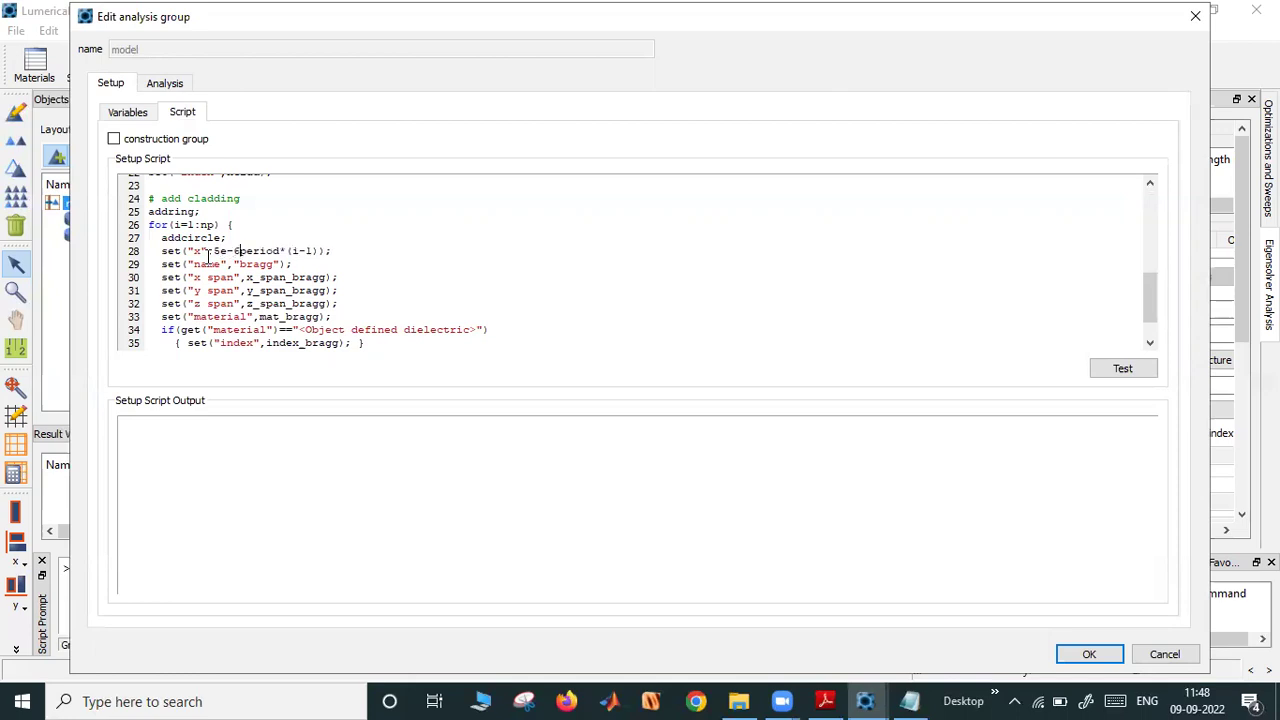
type(" +")
left_click(336, 252)
Change the loop's x span and y span lines to x and y, each with the value 0
left_click_drag(247, 277, 326, 277)
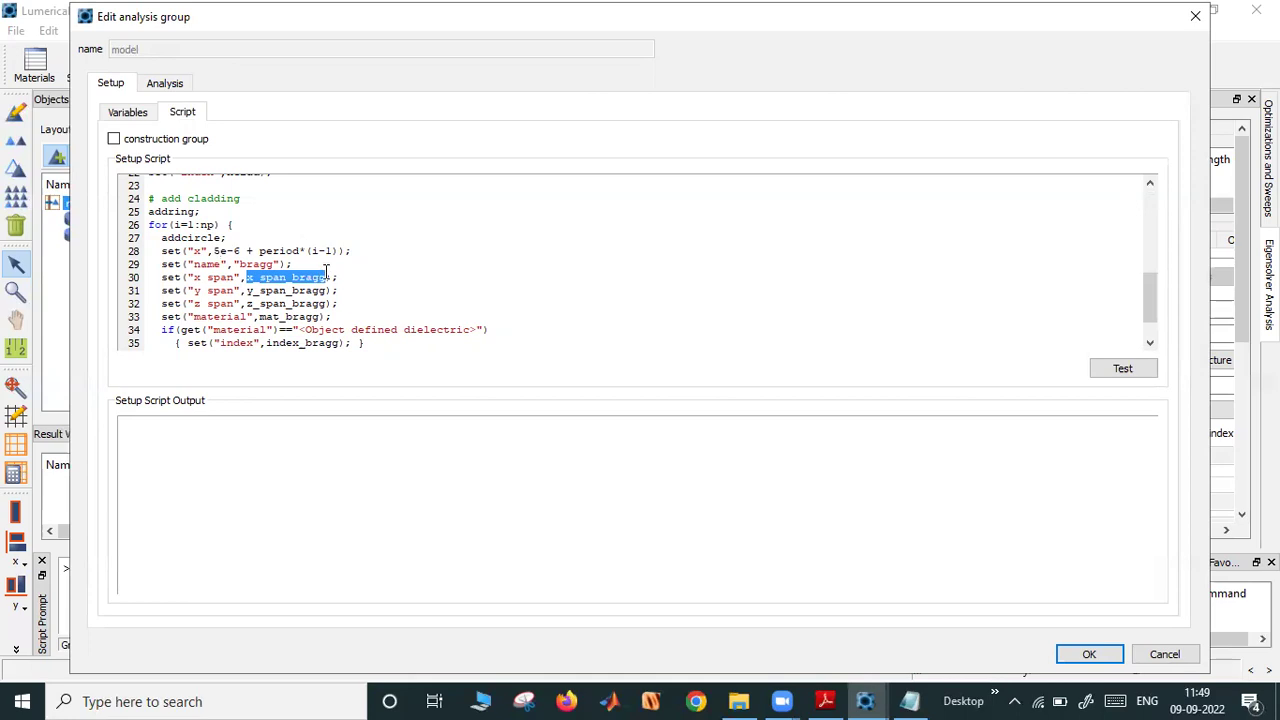
type("0")
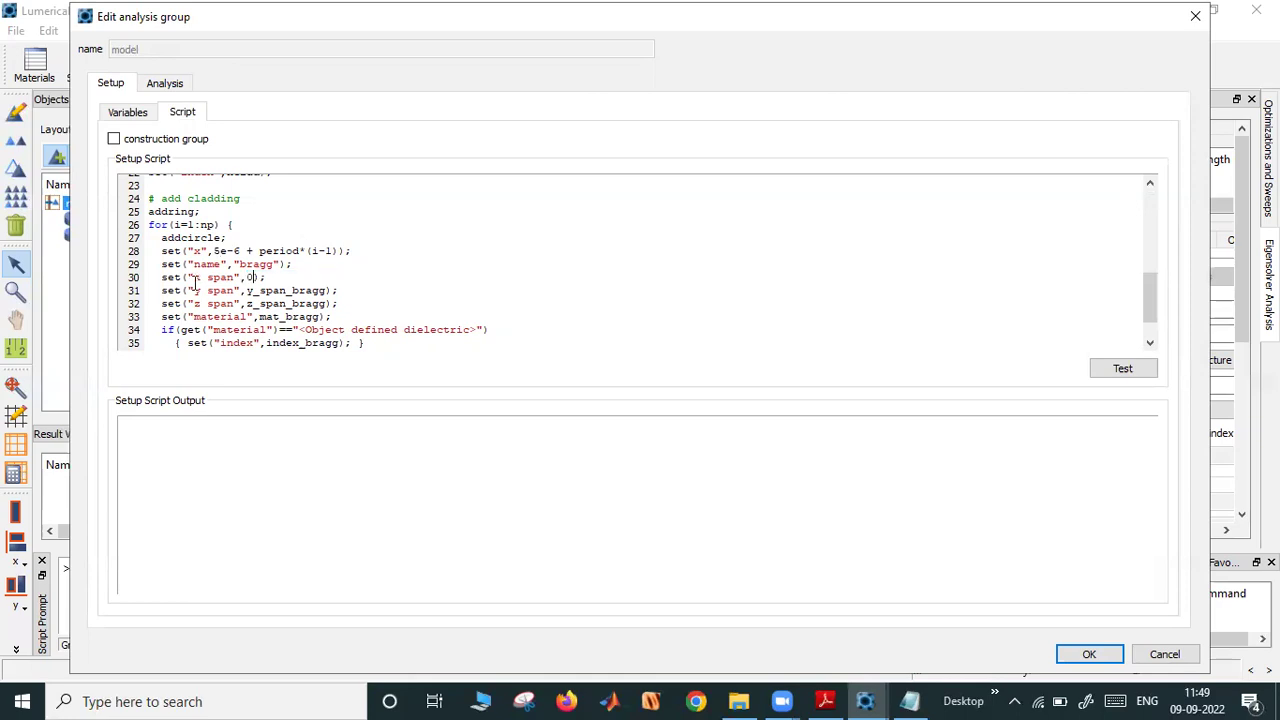
left_click_drag(231, 277, 208, 278)
key("BackSpace")
key("BackSpace")
left_click_drag(234, 289, 205, 291)
key("BackSpace")
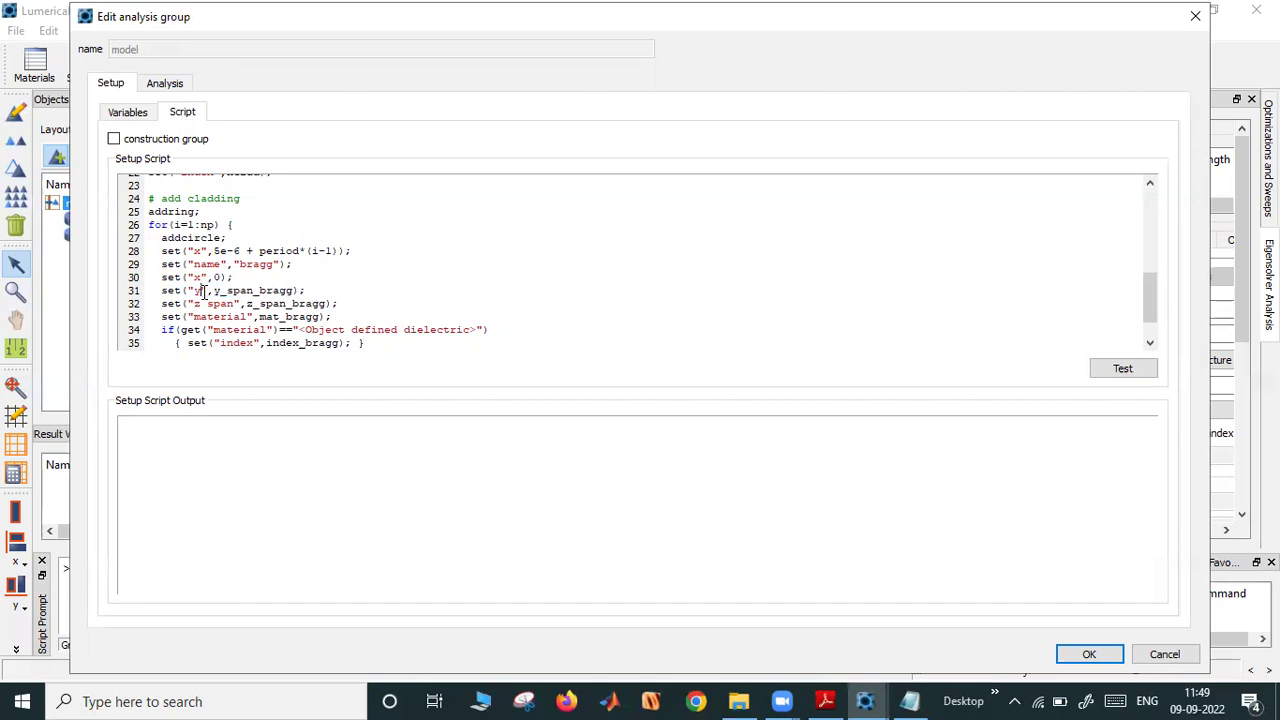
key("BackSpace")
left_click_drag(213, 290, 288, 290)
type("0")
Add a set line for z with the value 0 below the loop's y line
key("Return")
type("se")
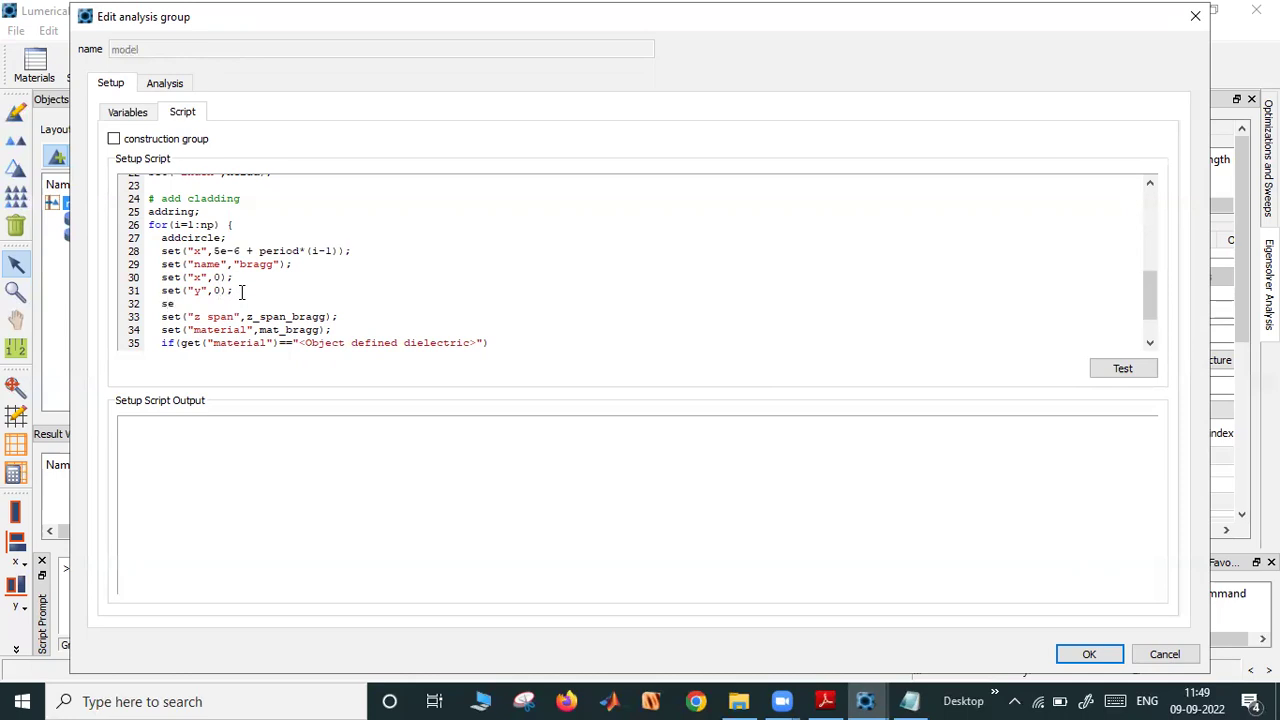
type(";")
key("Left")
key("Left")
type("\"\"z")
key("Right")
type(",")
key("BackSpace")
type(",0")
Replace the z value in the loop with a copy of the period expression, changed to period*(i-1/2)
scroll(313, 310, "down", 1)
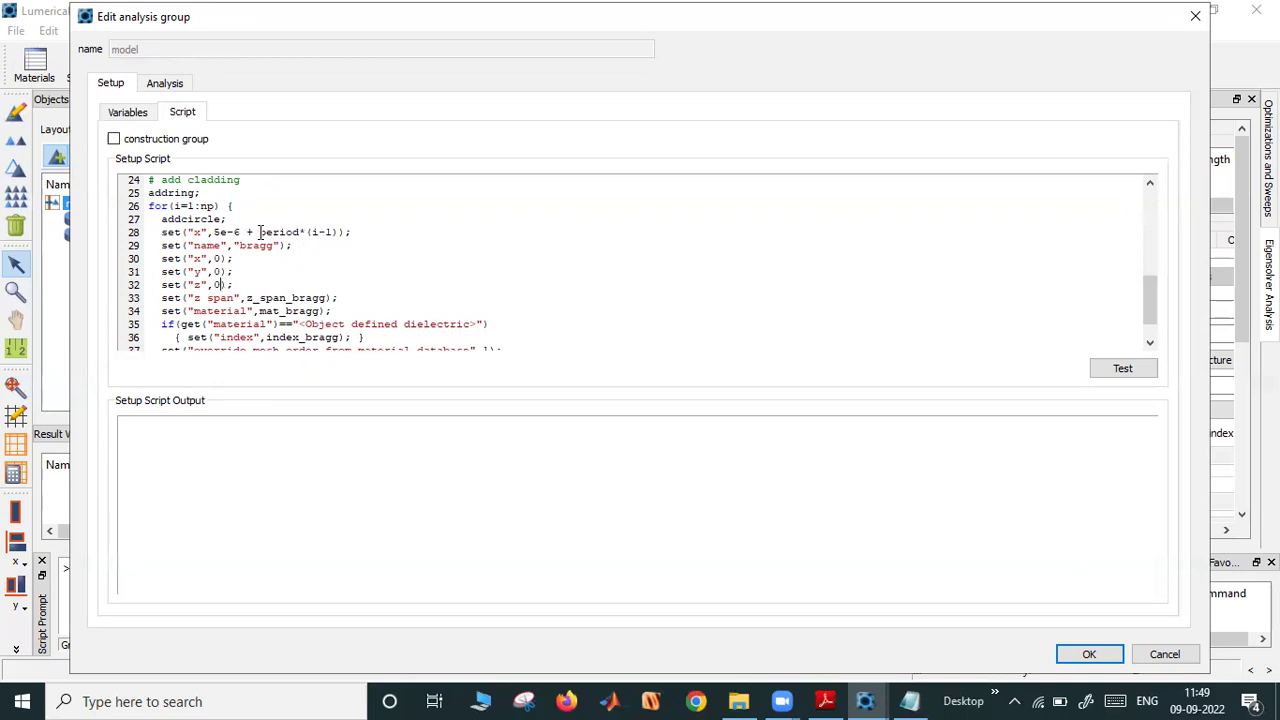
left_click_drag(260, 232, 340, 232)
key("ctrl+c")
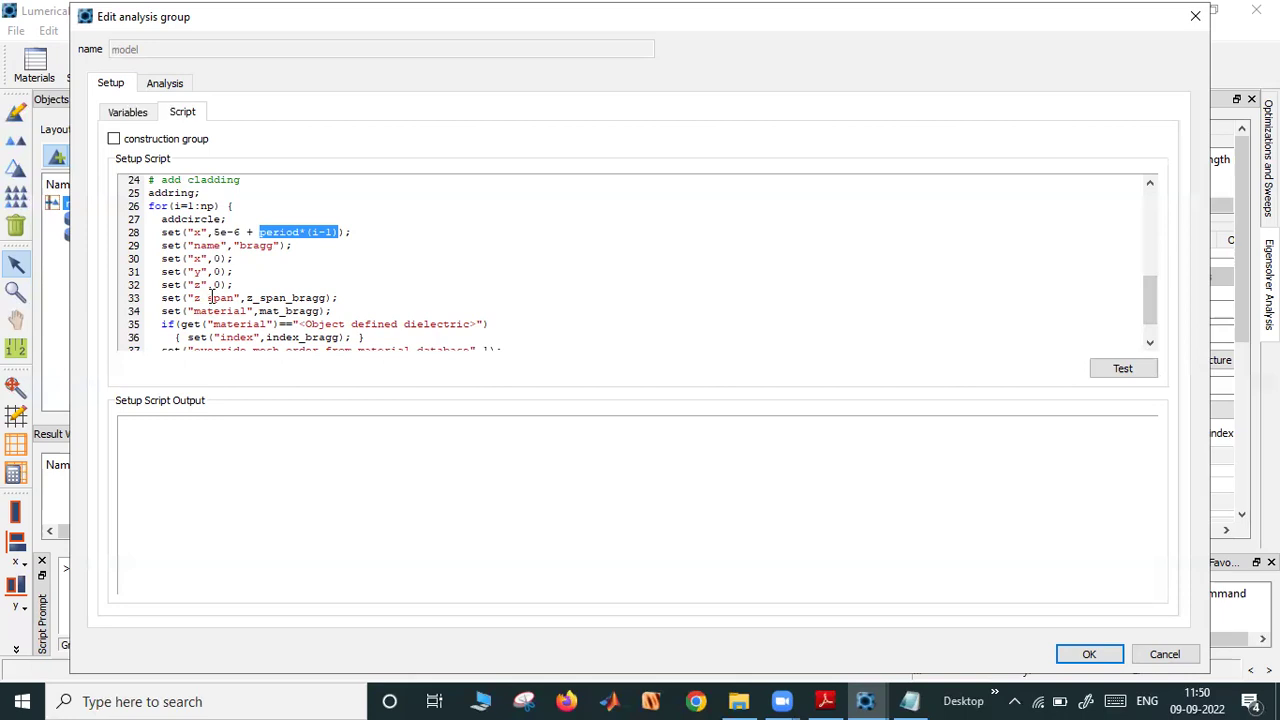
left_click(220, 285)
key("BackSpace")
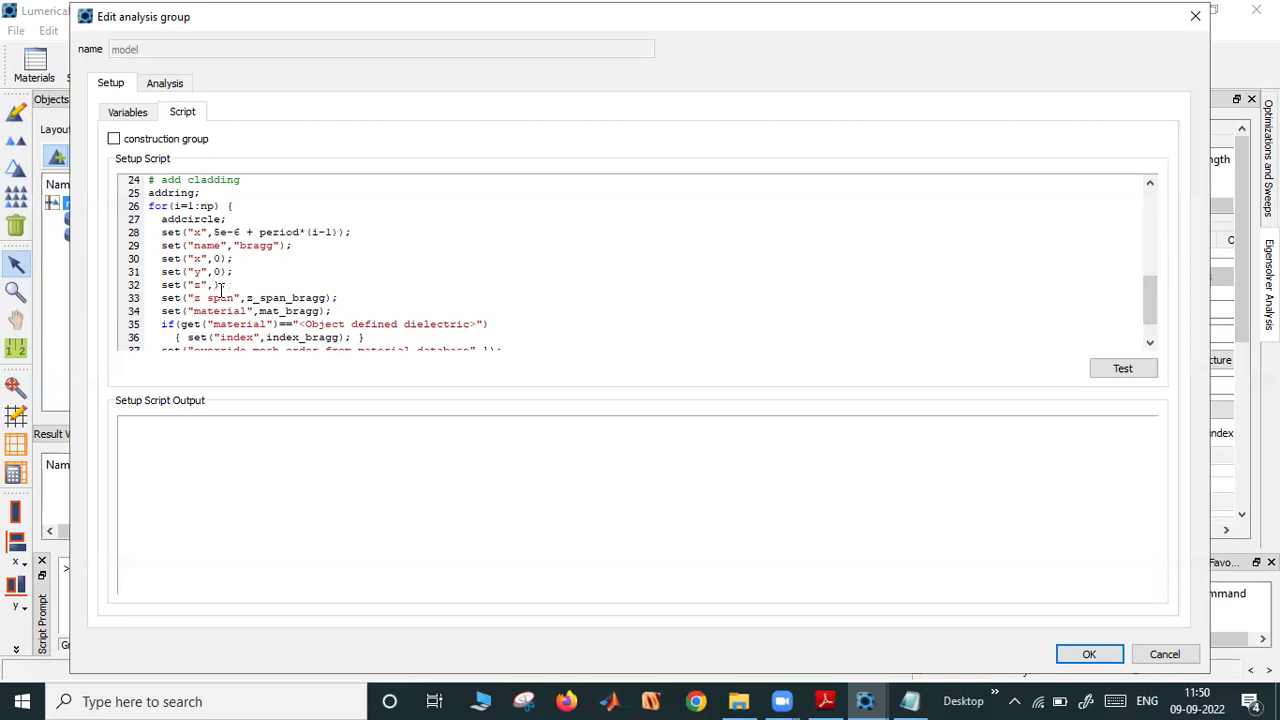
key("ctrl+v")
key("Left")
key("BackSpace")
type("1/2")
left_click(354, 287)
Set the loop's z span to period/2 and delete the material condition and mesh order lines
left_click_drag(246, 298, 328, 298)
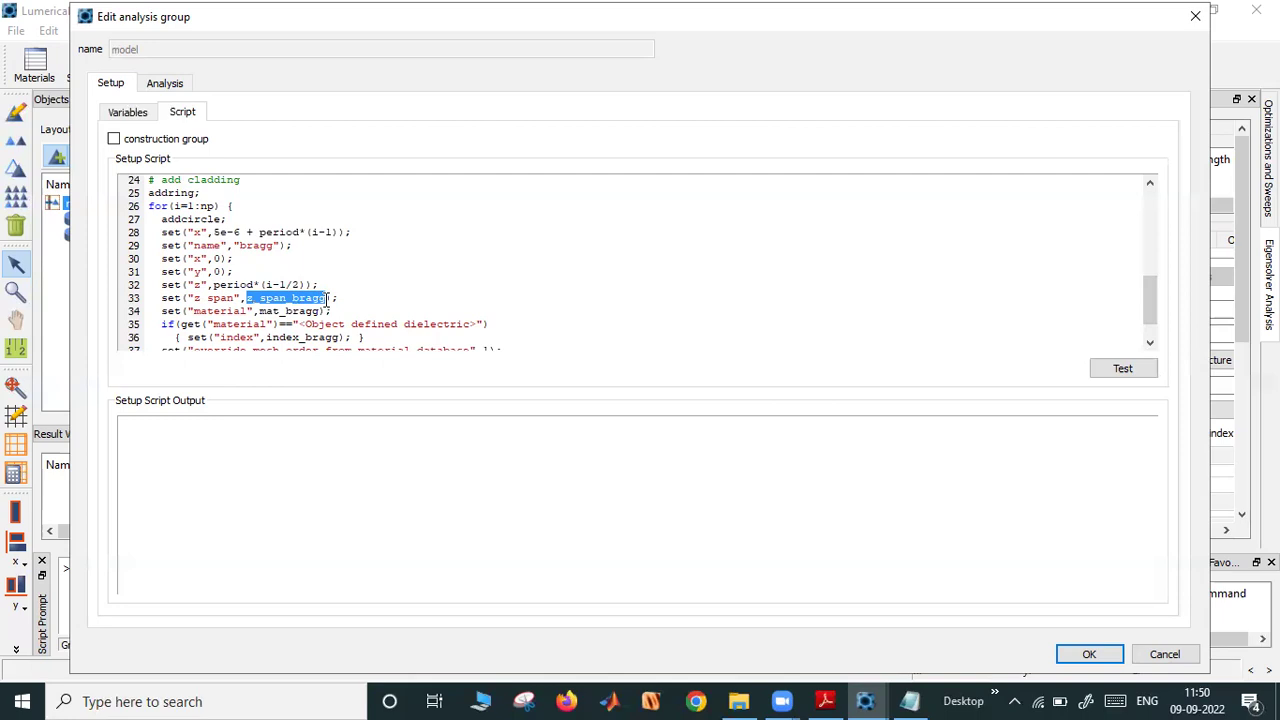
type("period/")
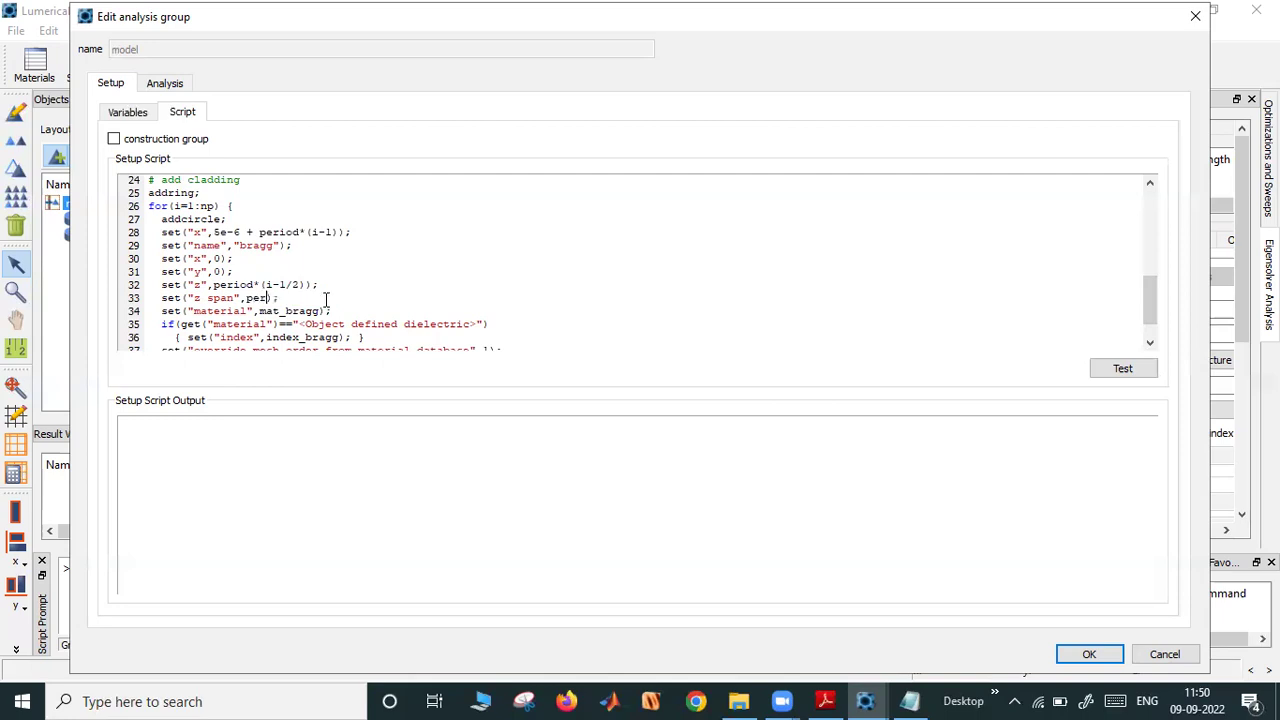
type("2")
scroll(316, 298, "down", 1)
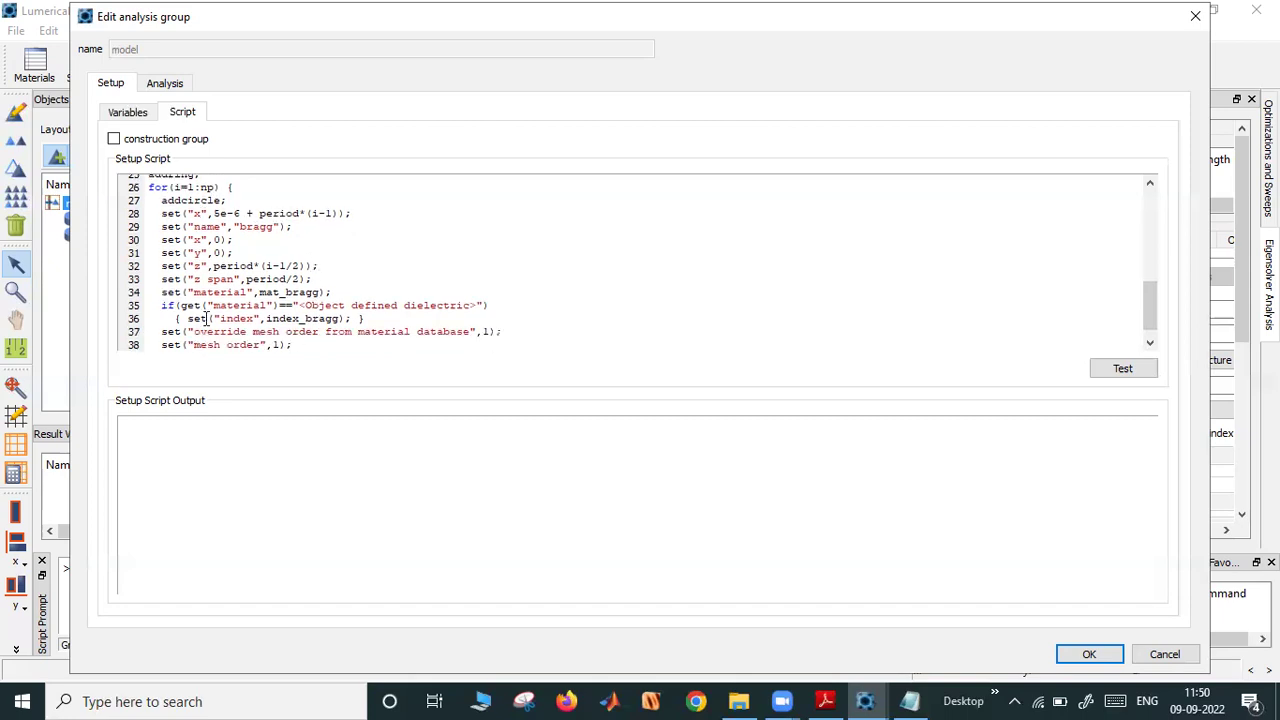
left_click_drag(158, 300, 314, 348)
key("BackSpace")
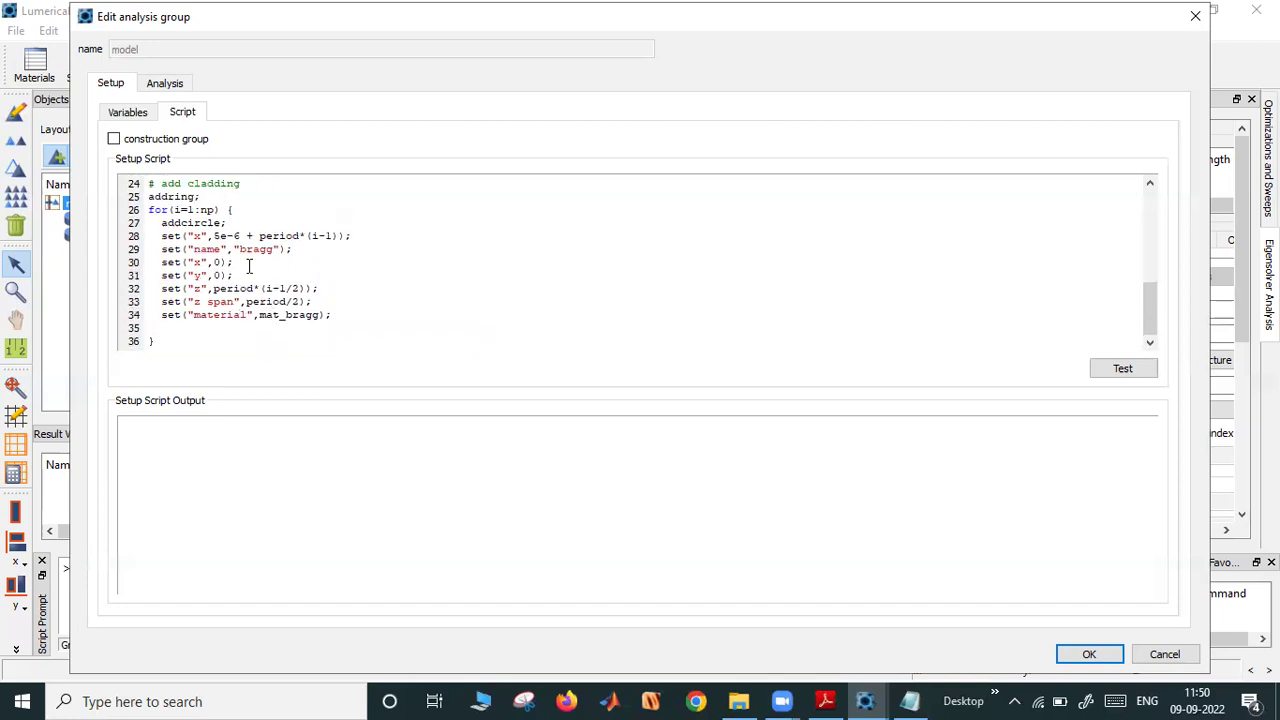
Replace the loop's material line with a copy of the cladding's set index nclad line and test the script
scroll(250, 264, "up", 1)
left_click_drag(147, 195, 274, 196)
key("ctrl+c")
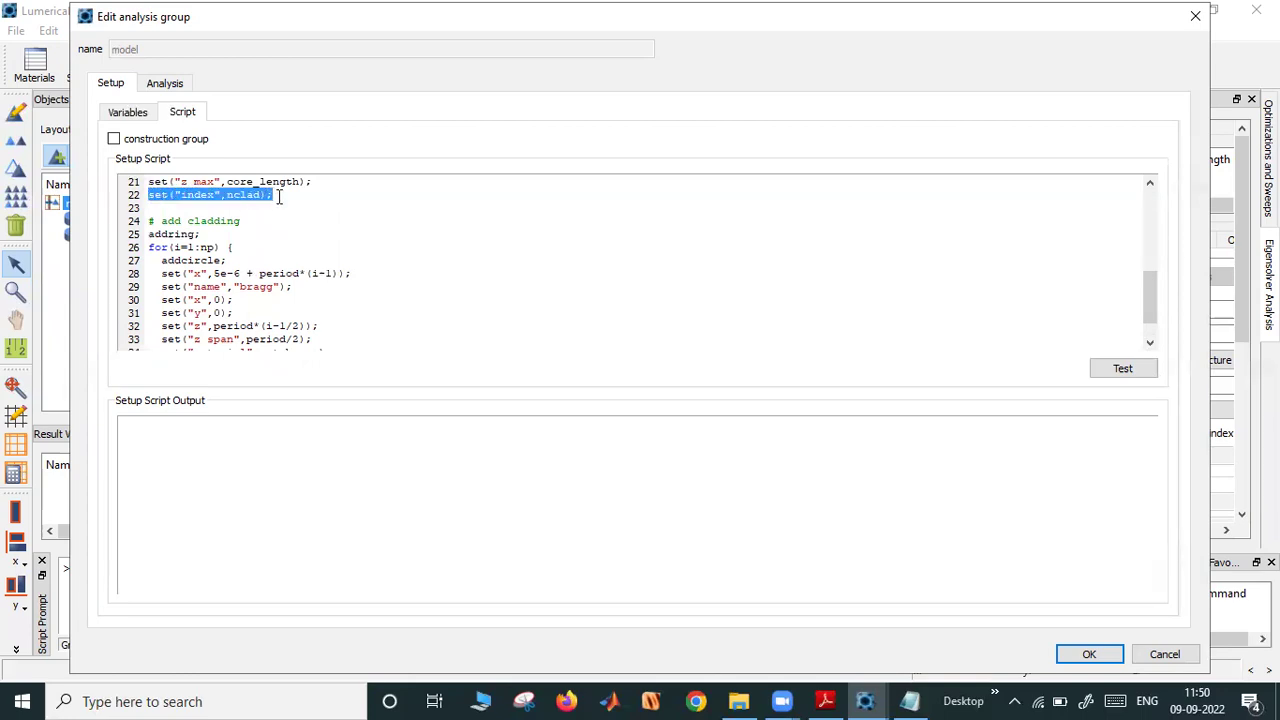
scroll(322, 335, "down", 1)
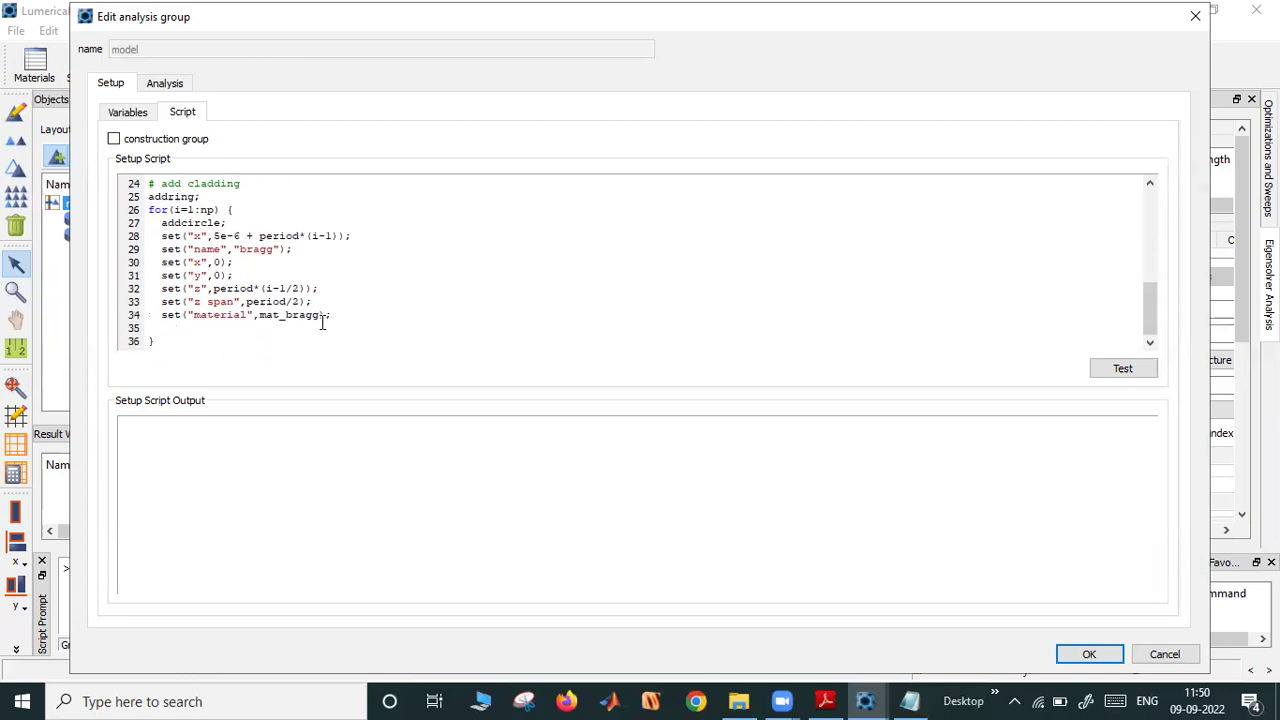
left_click_drag(338, 315, 133, 316)
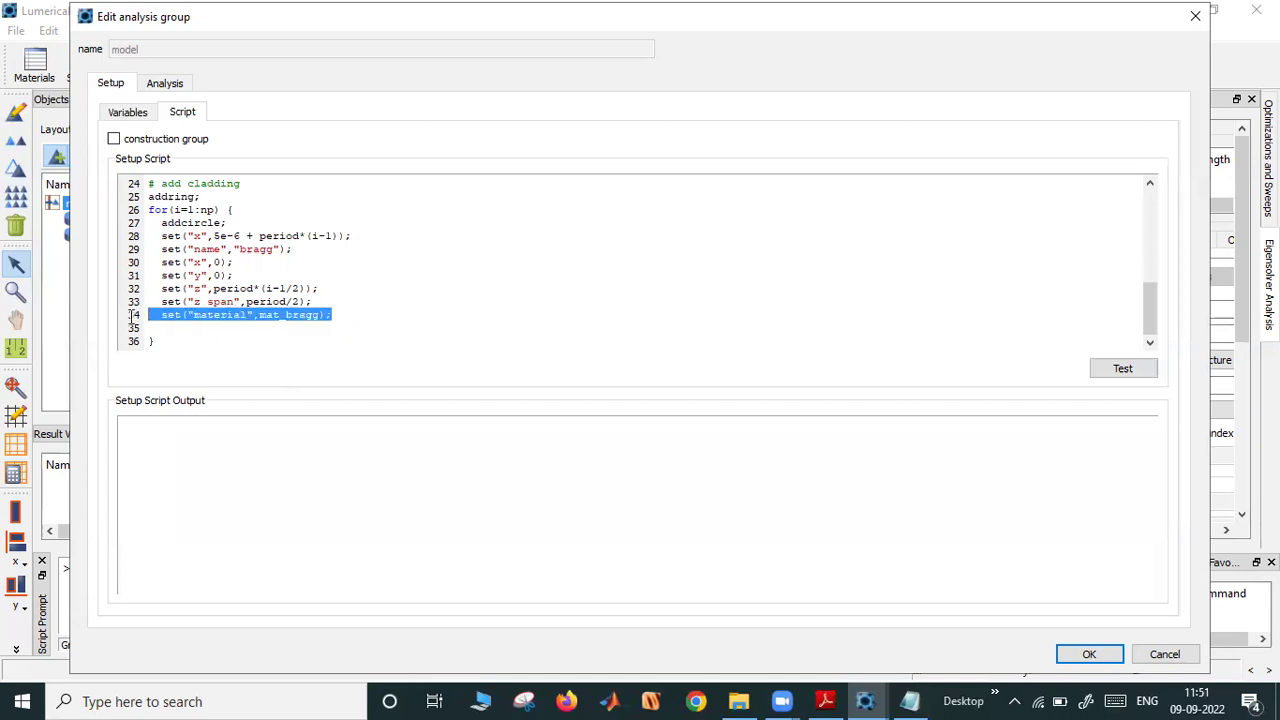
key("ctrl+v")
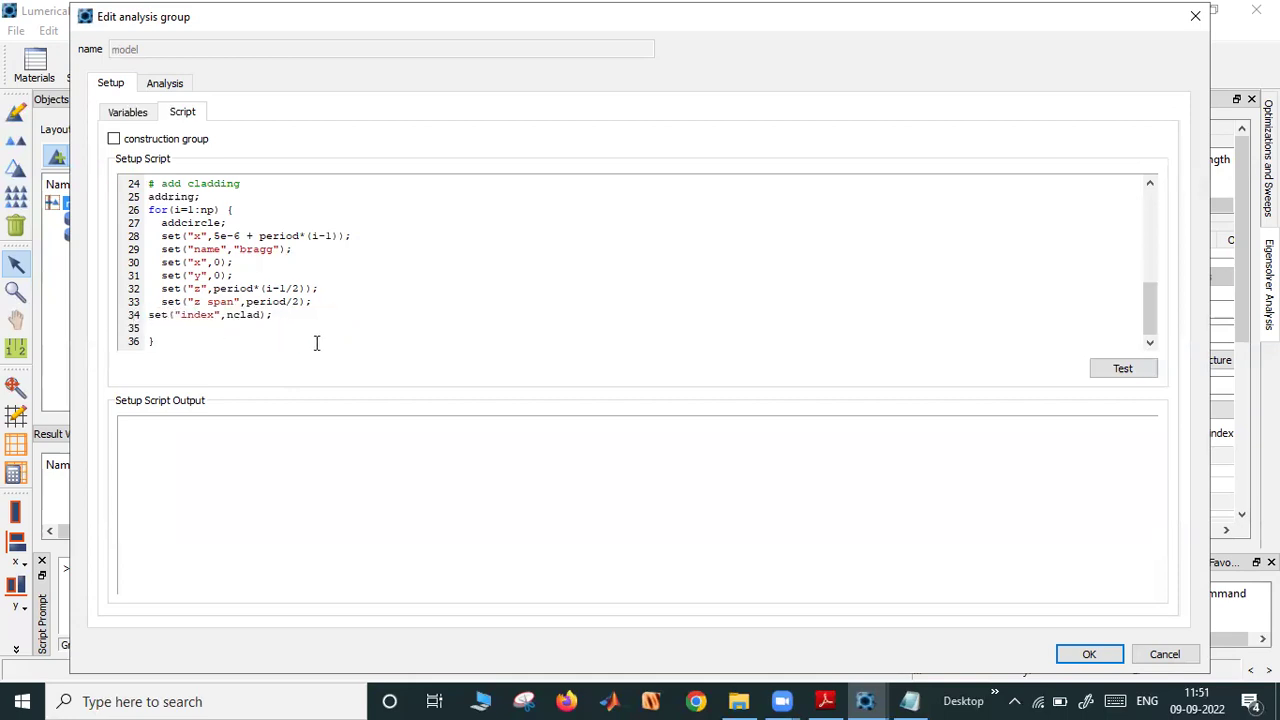
left_click(1099, 371)
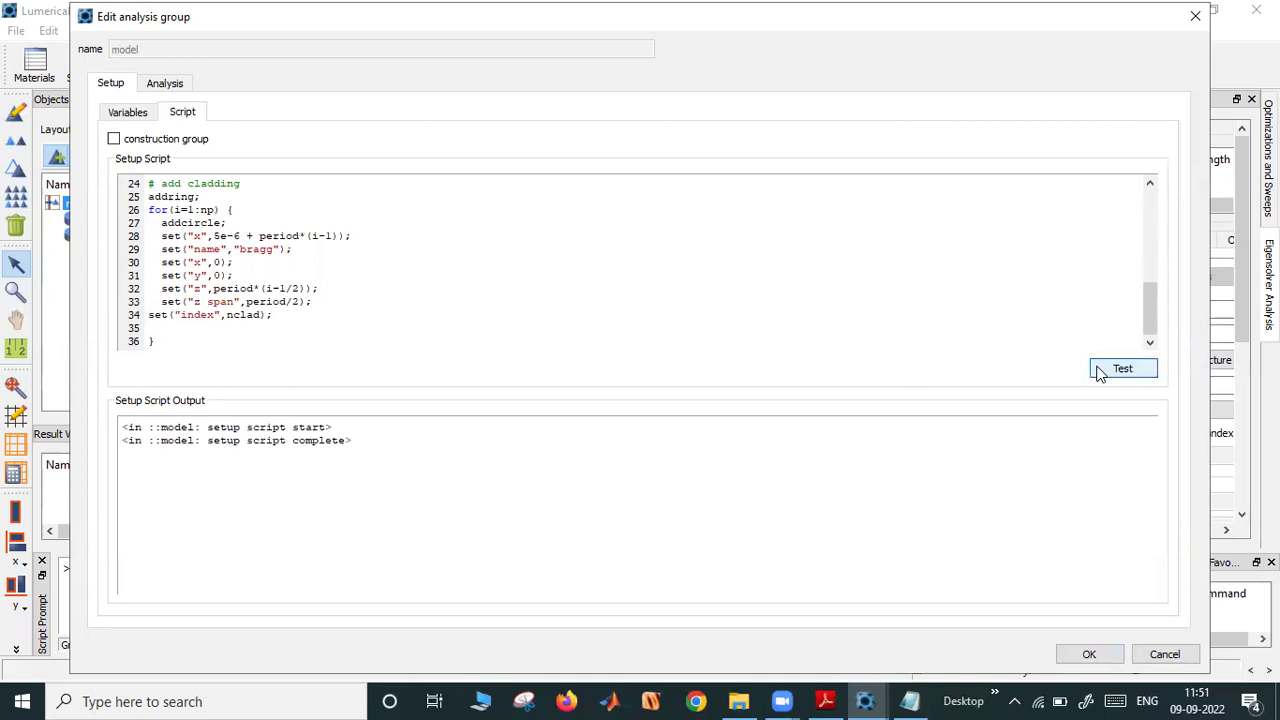
Apply the model's setup script and inspect one of the generated bragg circles in the layout views
left_click(1089, 653)
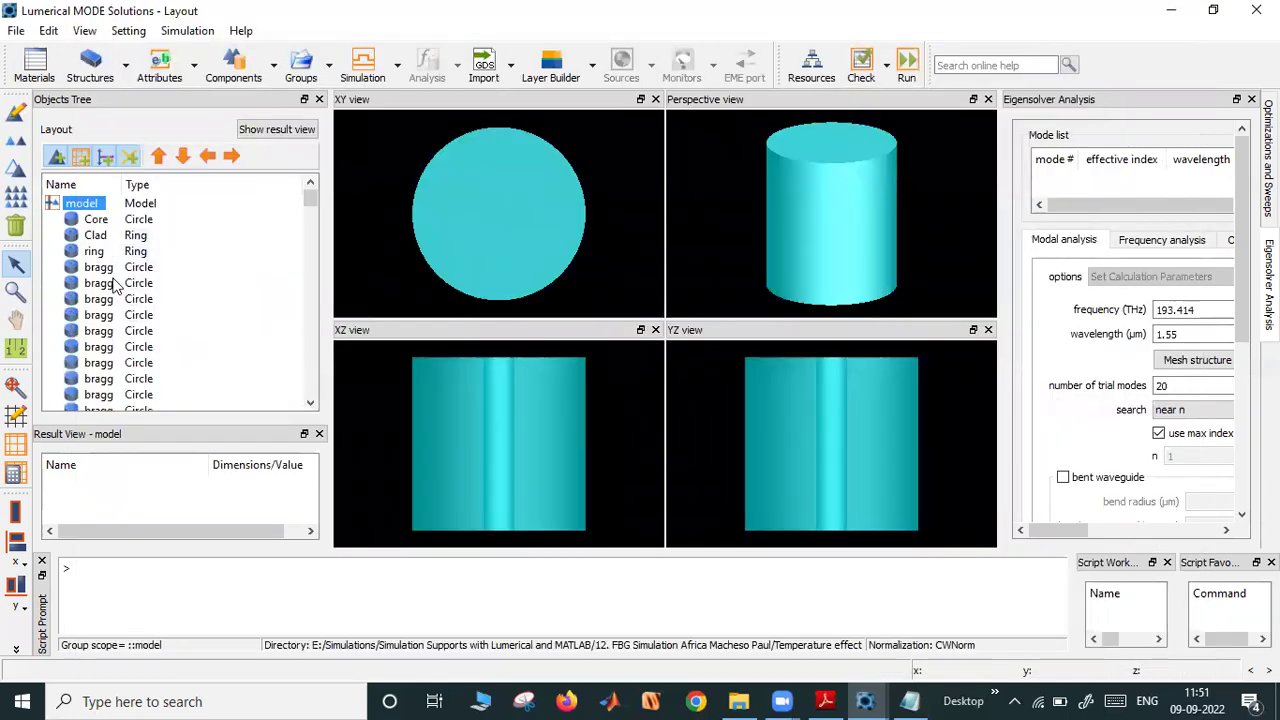
left_click(95, 283)
left_click(98, 299)
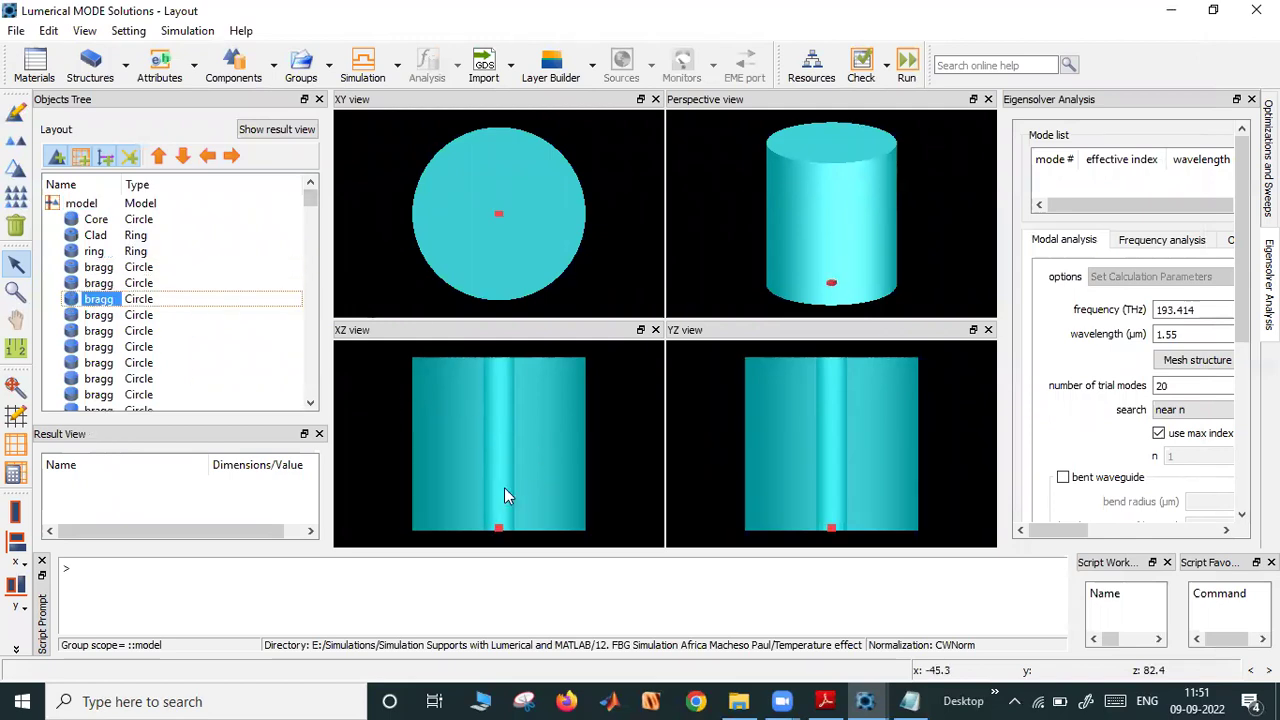
scroll(489, 420, "up", 5)
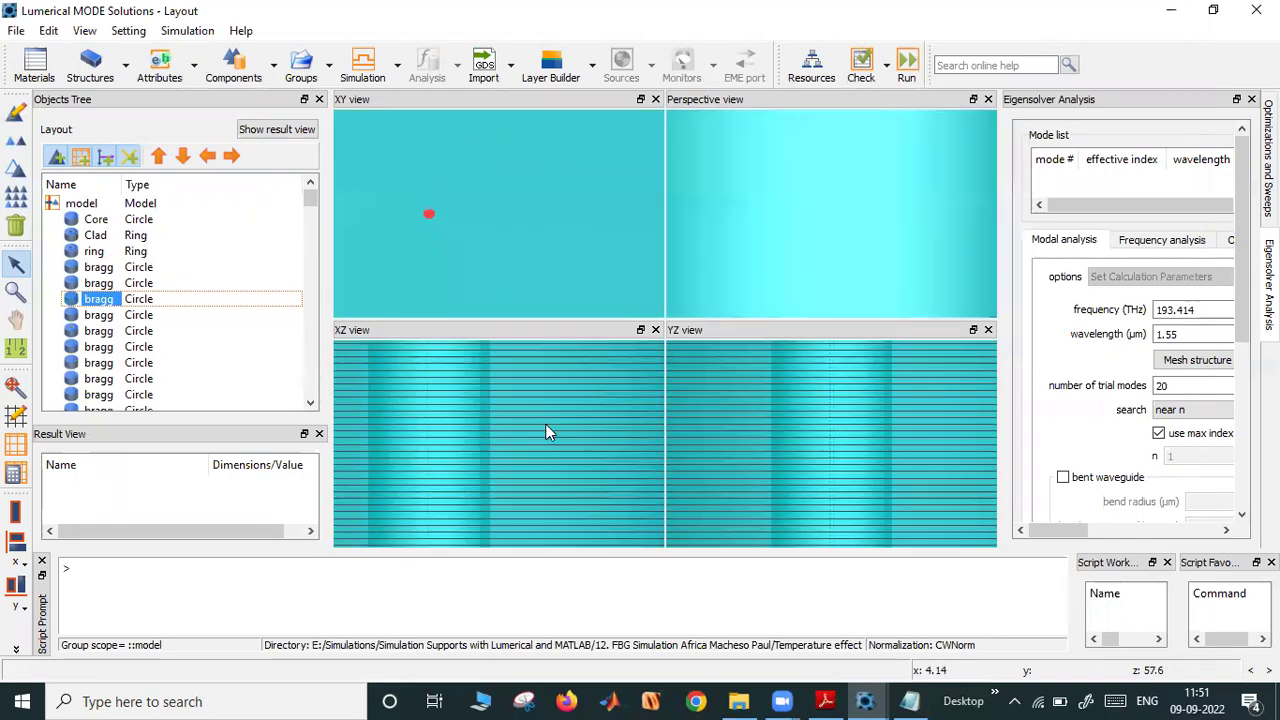
scroll(547, 423, "down", 5)
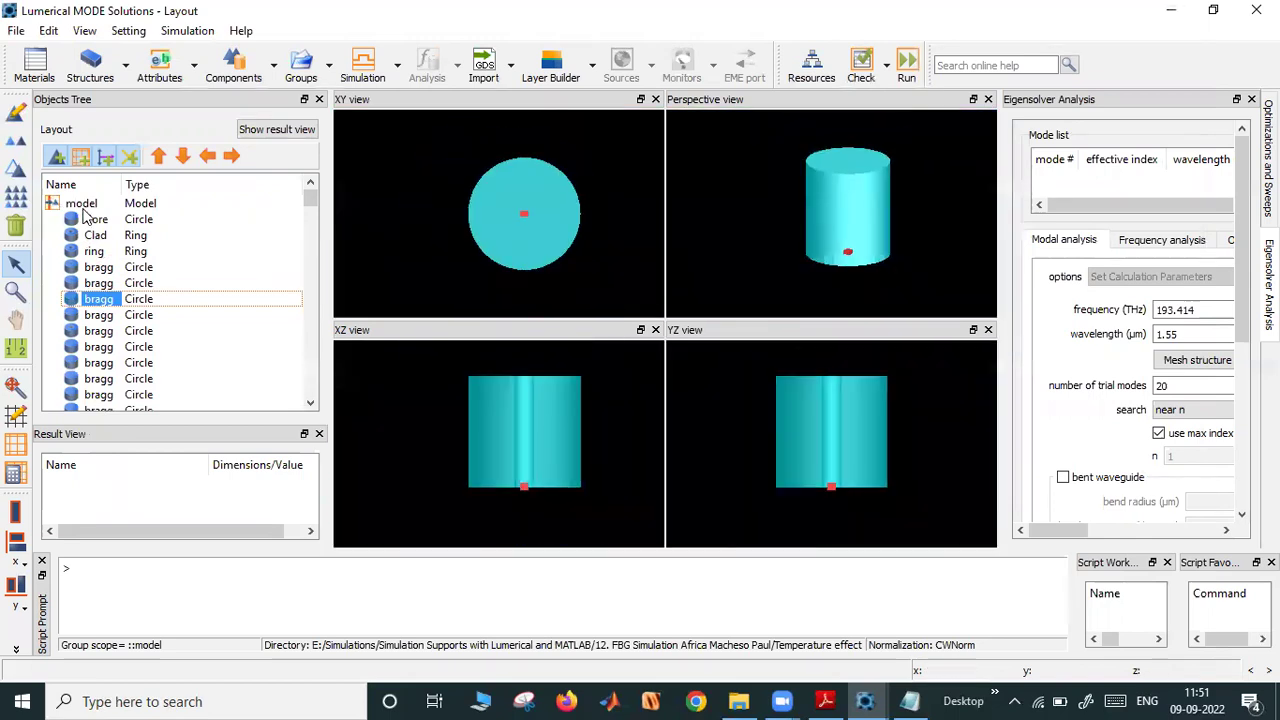
Reopen the model's user properties and review the Rcore and nFBG values
left_click(82, 204)
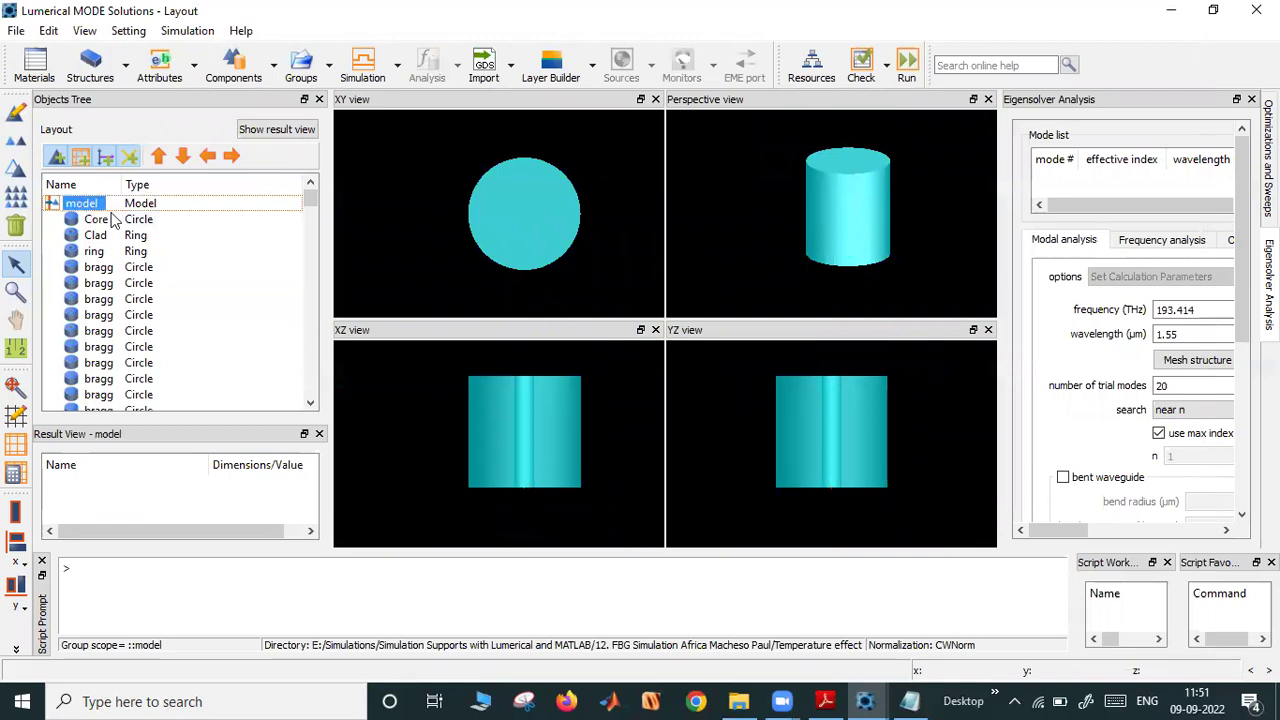
key("e")
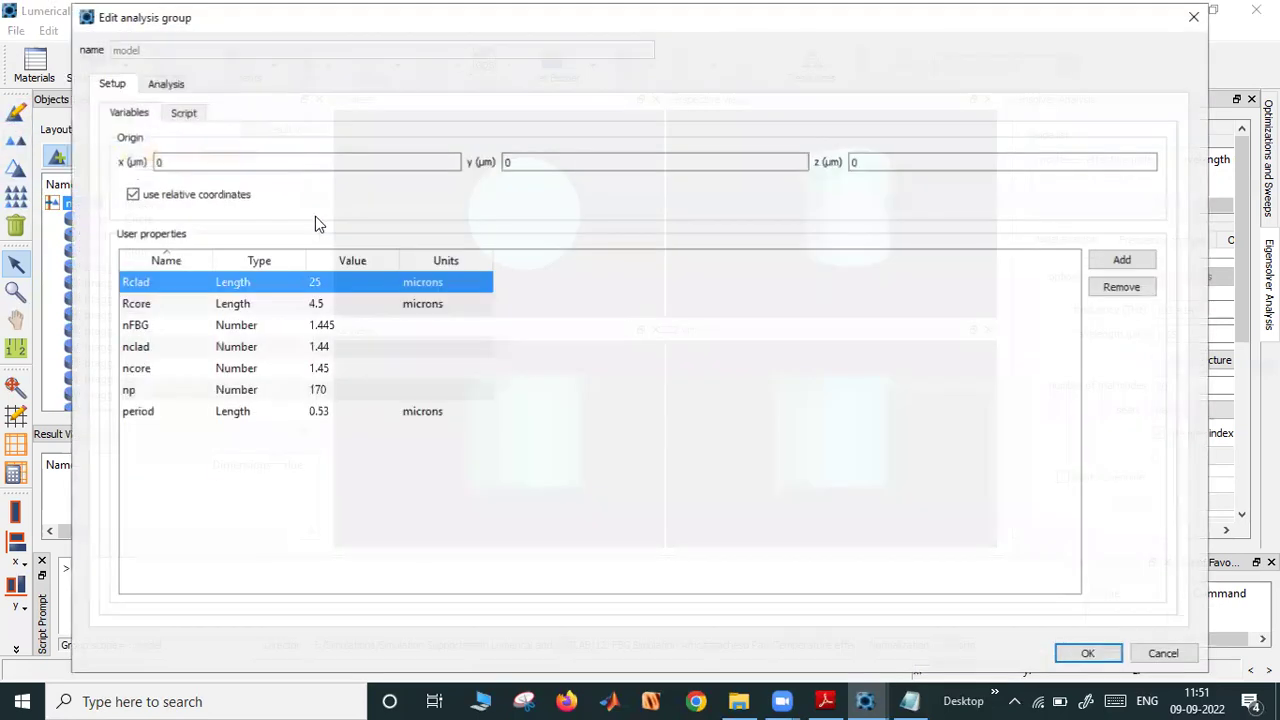
left_click(330, 326)
left_click(329, 303)
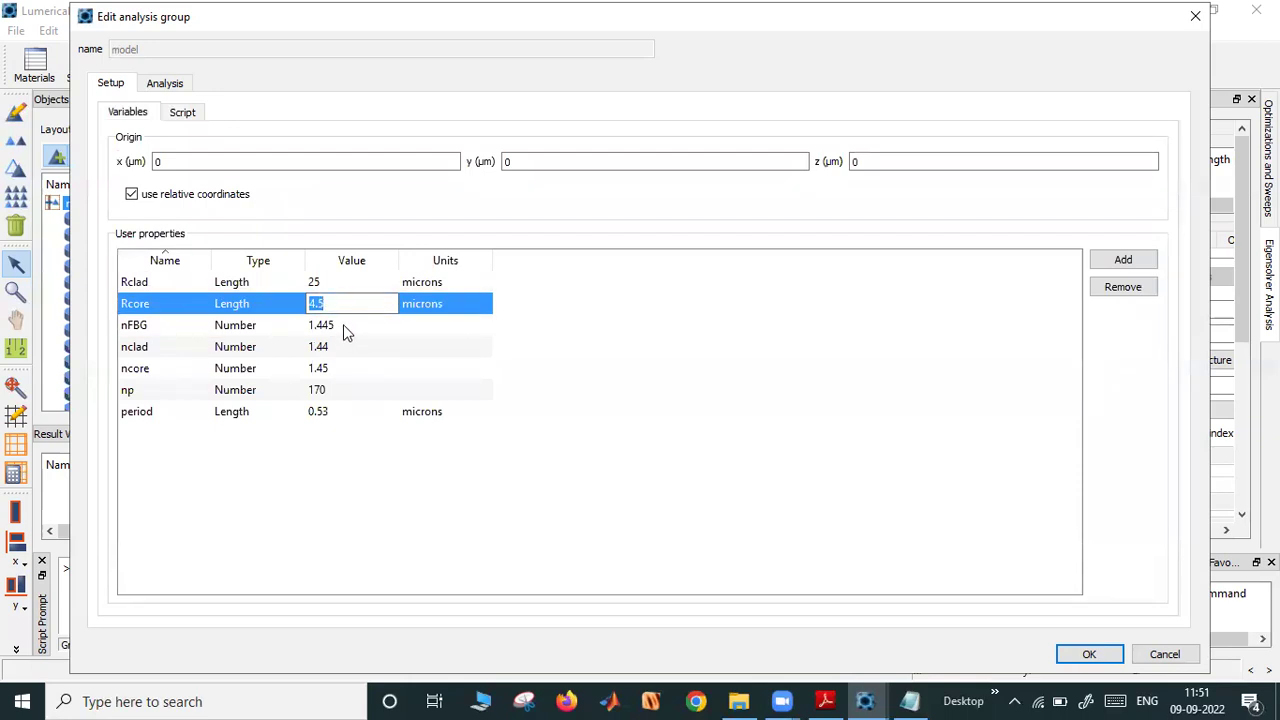
left_click(340, 326)
left_click(340, 326)
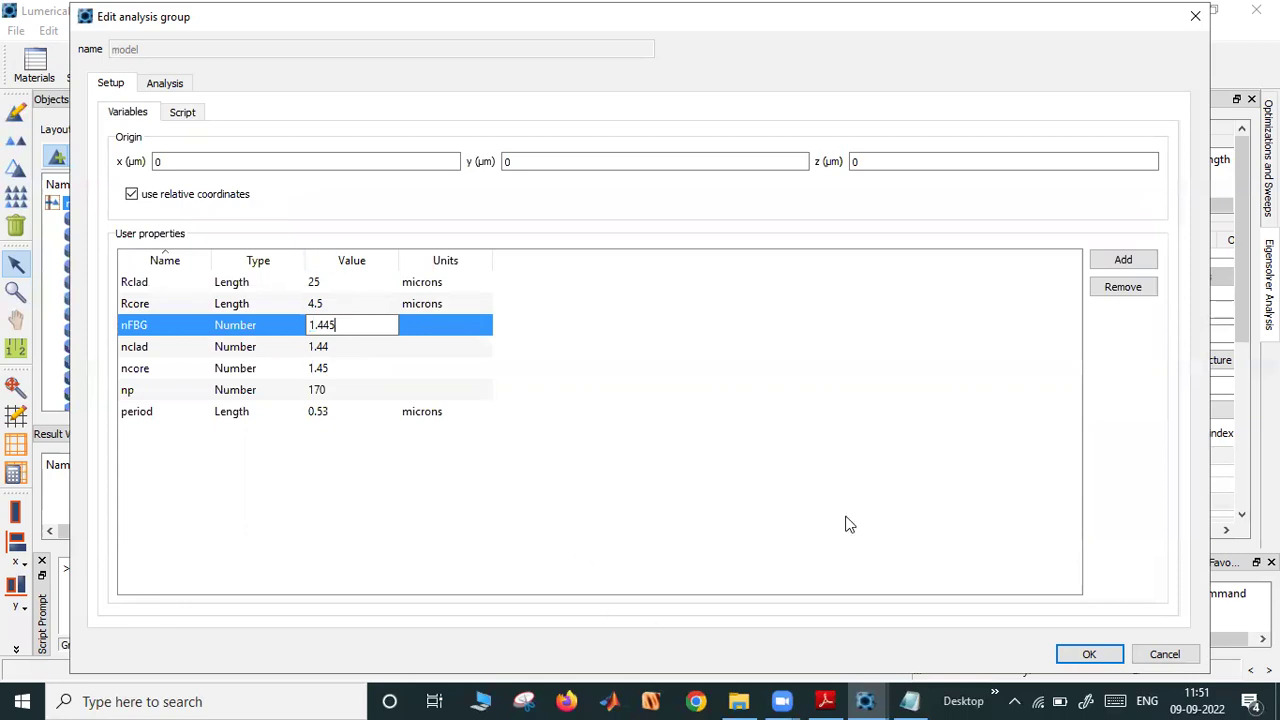
left_click(1089, 654)
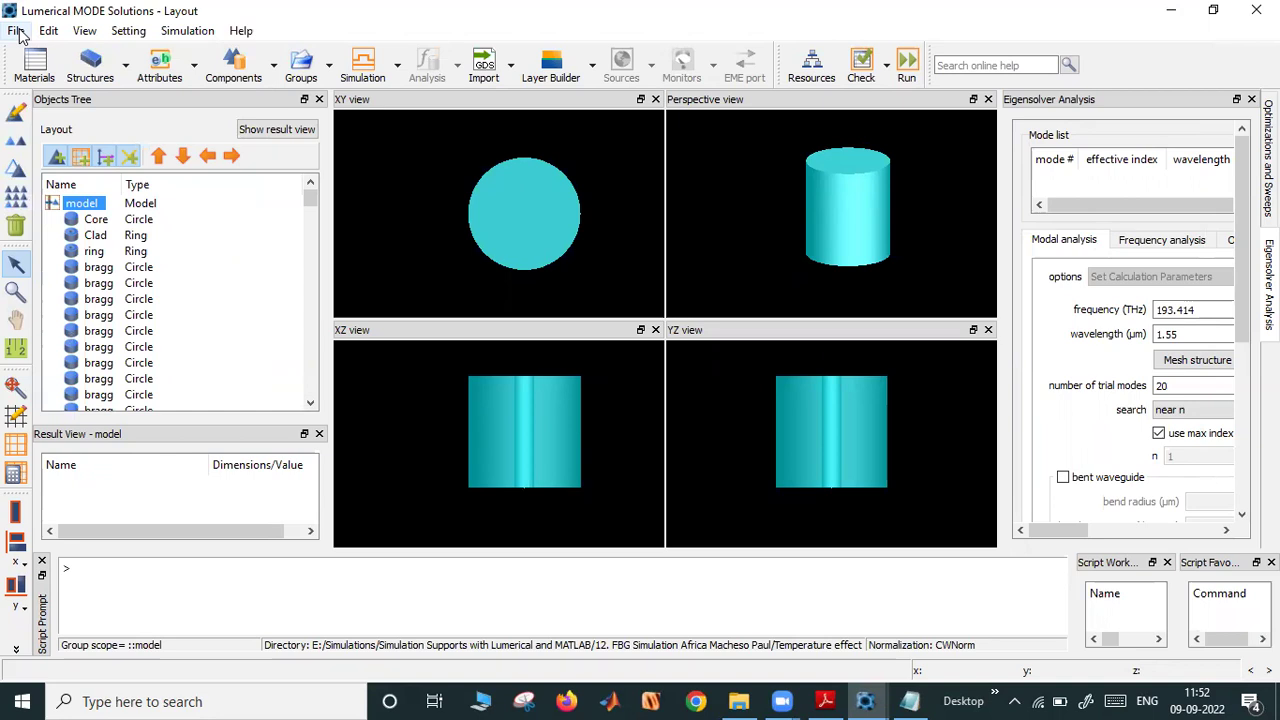
Look through the Temperature effect folder in File Explorer and return to Lumerical MODE Solutions
left_click(738, 701)
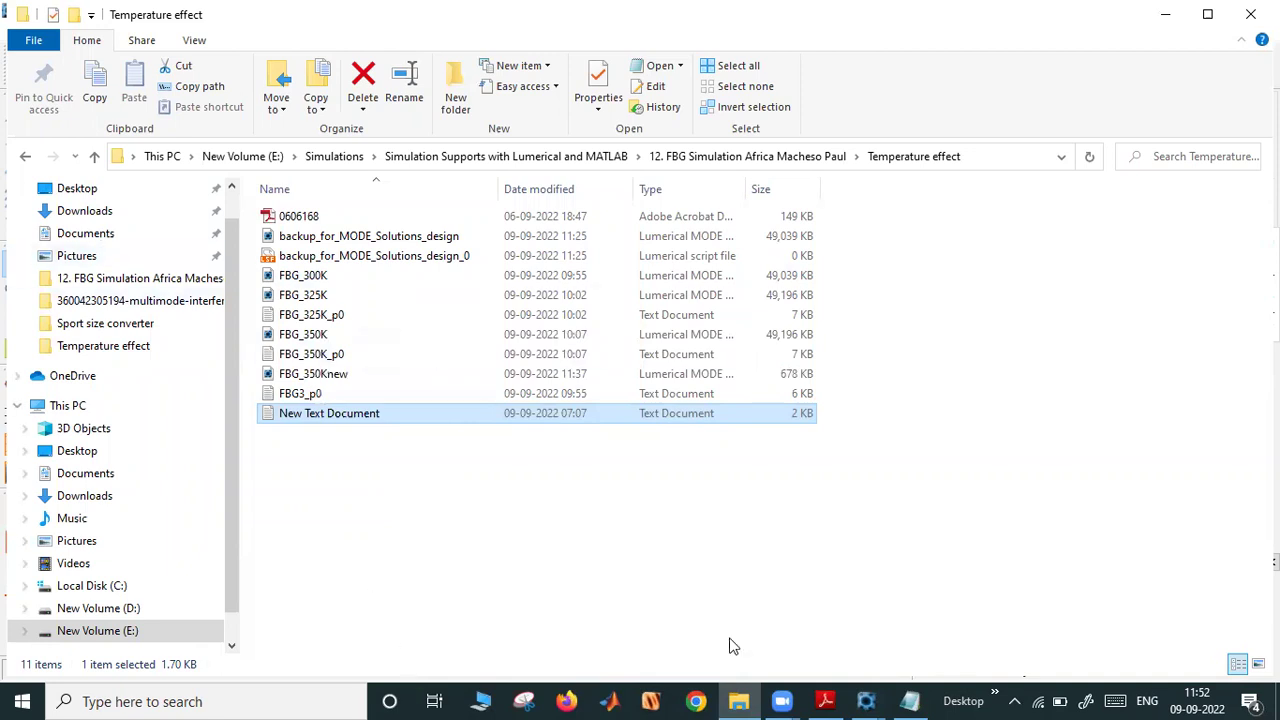
left_click(870, 700)
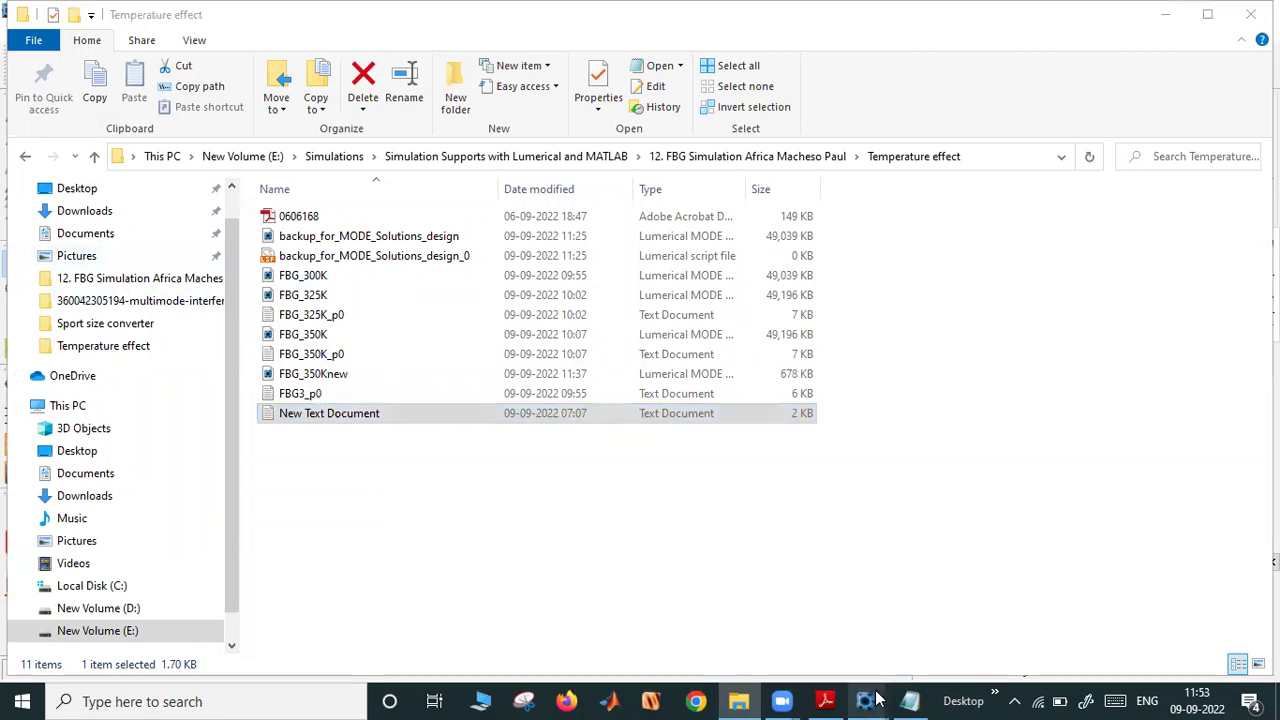
left_click(730, 606)
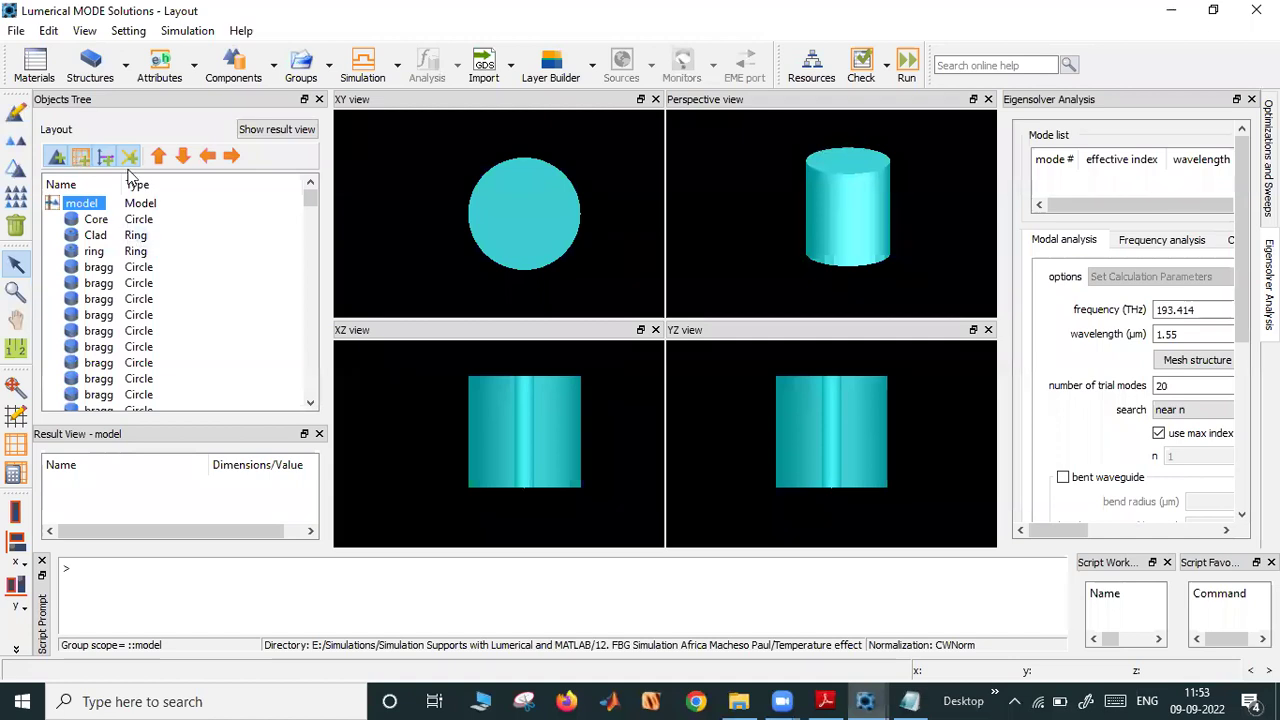